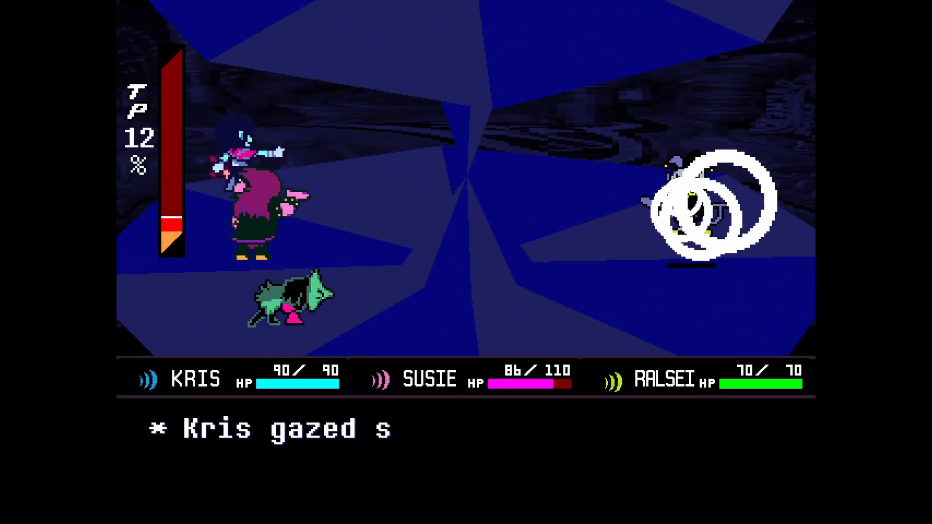
key("z")
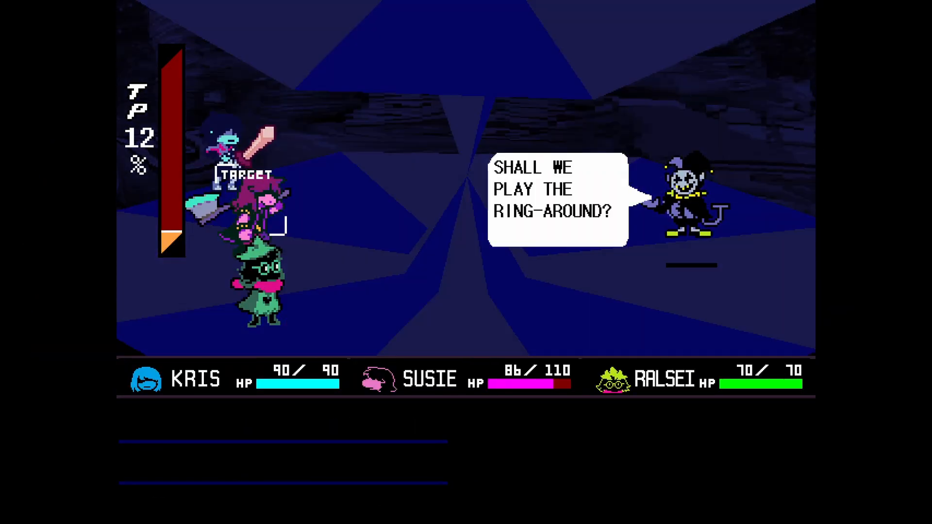
key("z")
key("Right")
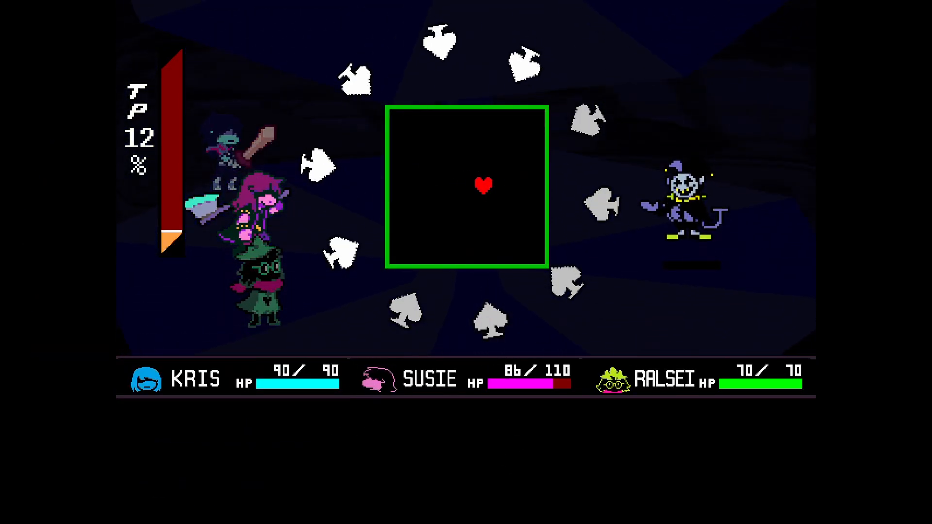
key("Up")
key("Left")
key("Down")
key("Down")
key("Right")
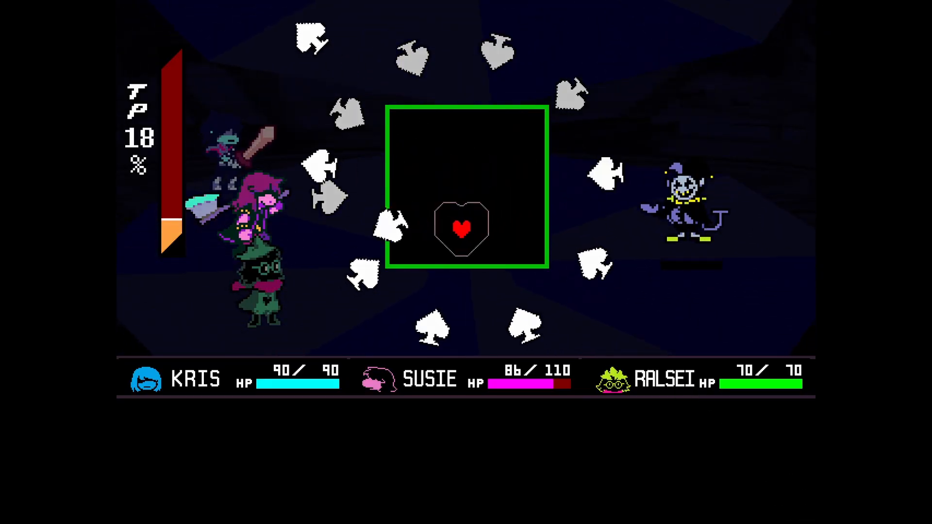
key("Up")
key("Left")
key("Down")
key("Right")
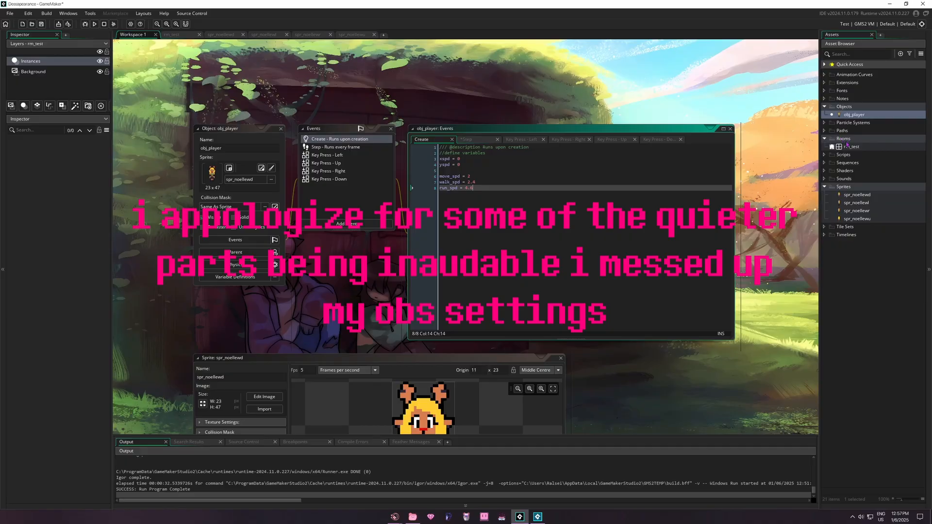
Create a new object in the Objects group and name it obj_collider
right_click(848, 106)
mouse_move(857, 108)
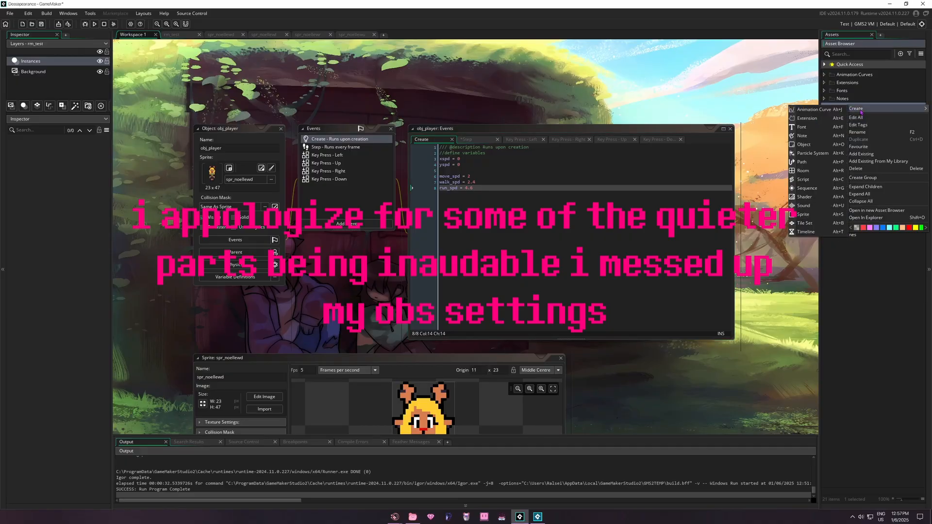
left_click(816, 145)
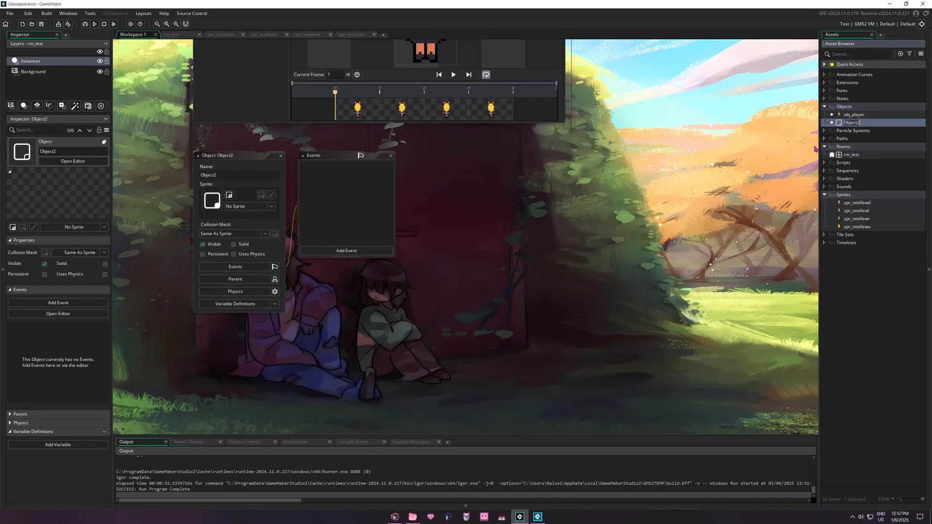
type("obj_collider")
key("Return")
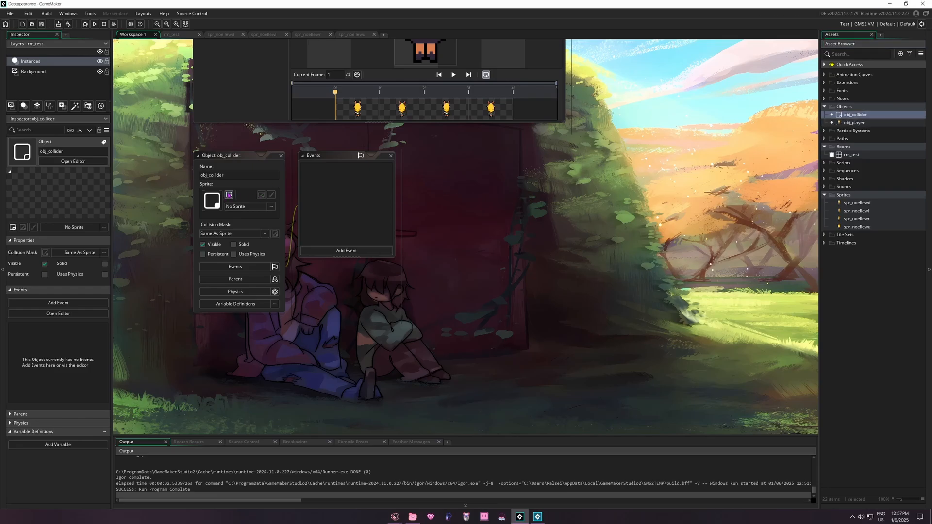
Create a new sprite for obj_collider, rename it spr_collider, and move it into the Sprites group
left_click(261, 195)
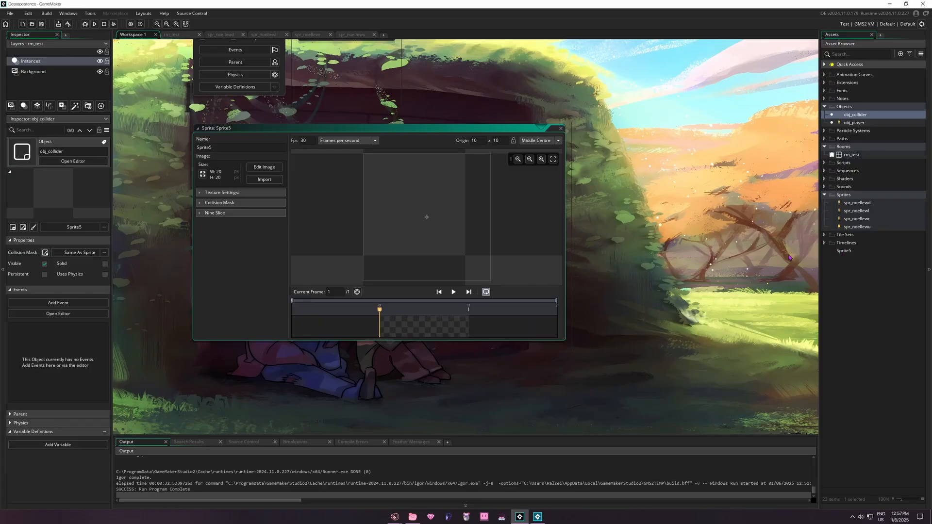
right_click(869, 254)
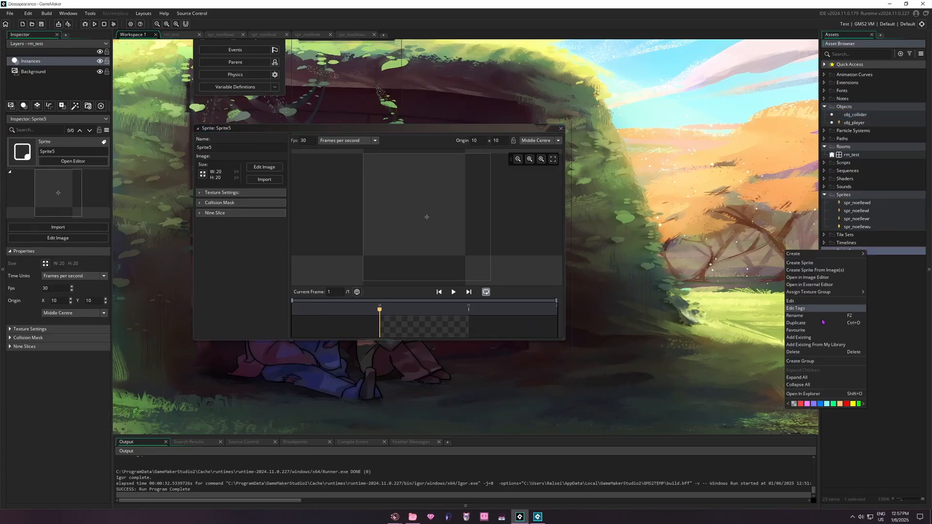
left_click(828, 315)
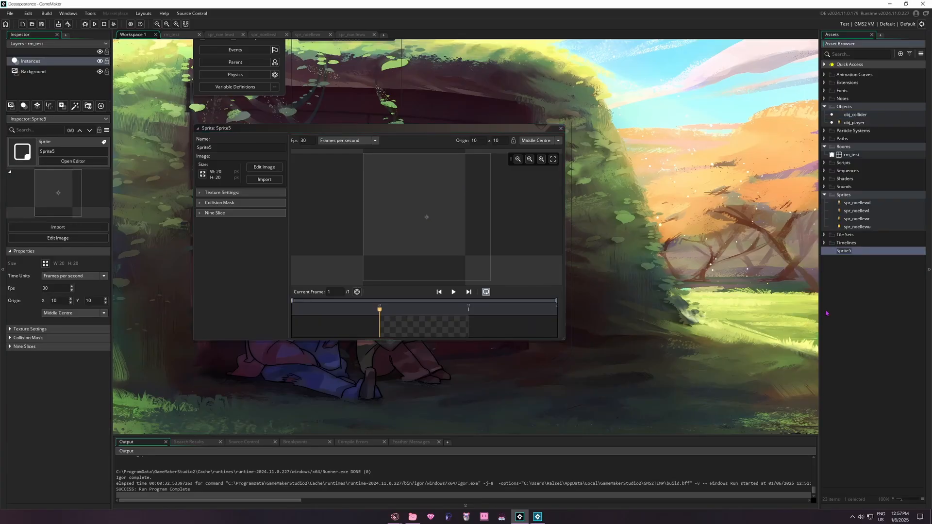
type("spr_collider")
key("Return")
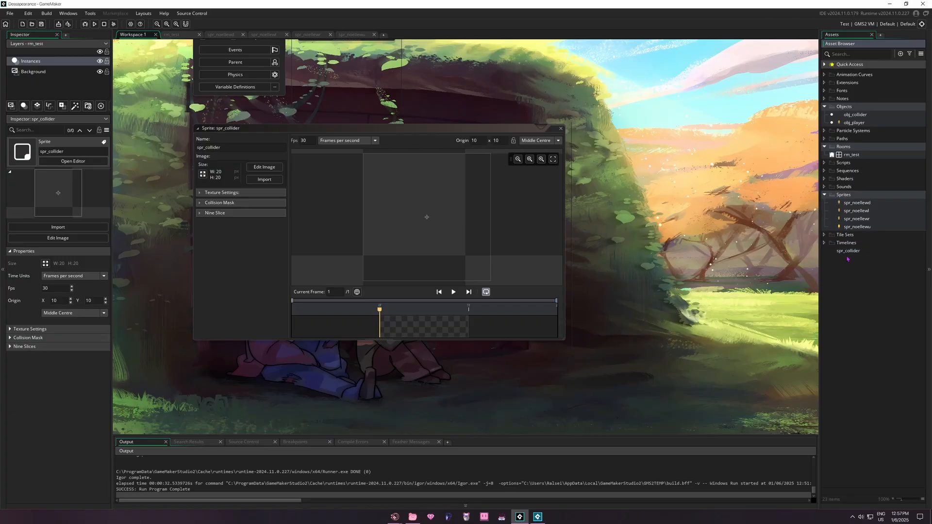
left_click_drag(849, 251, 864, 201)
Paint spr_collider as a blue one-pixel border around the canvas edge with a solid red rectangle filling the inside
left_click(257, 168)
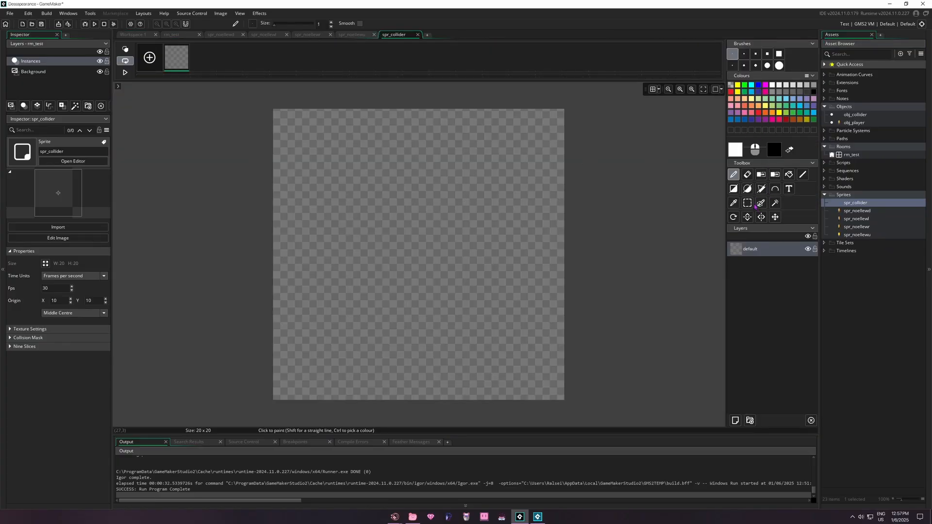
left_click(734, 188)
left_click(759, 86)
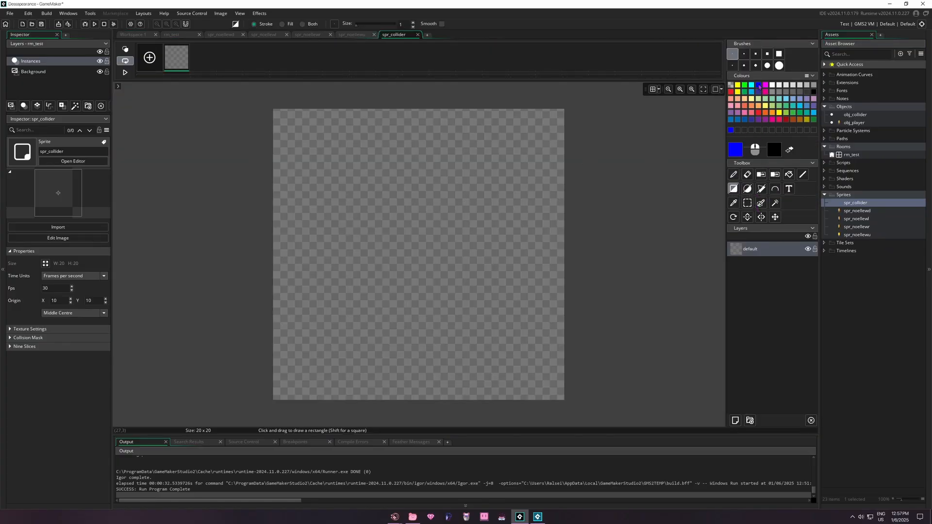
left_click_drag(276, 112, 564, 399)
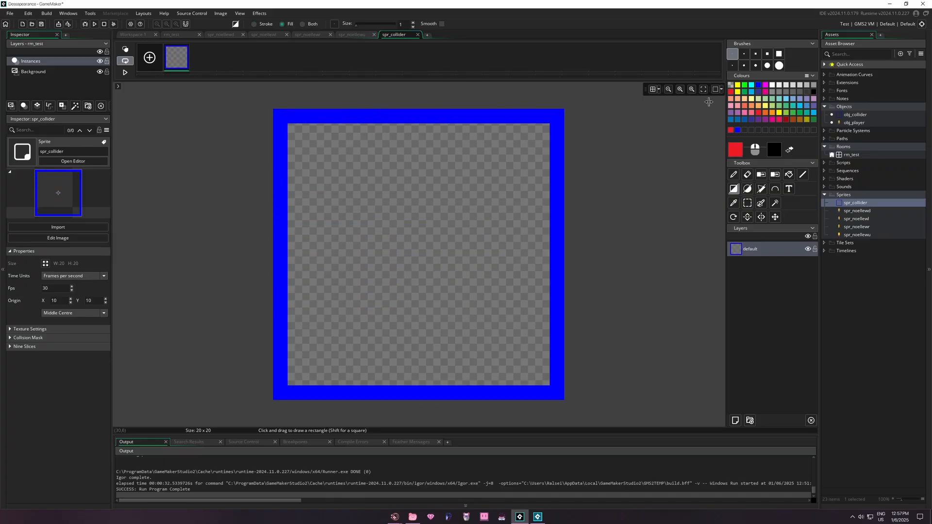
left_click_drag(291, 127, 547, 382)
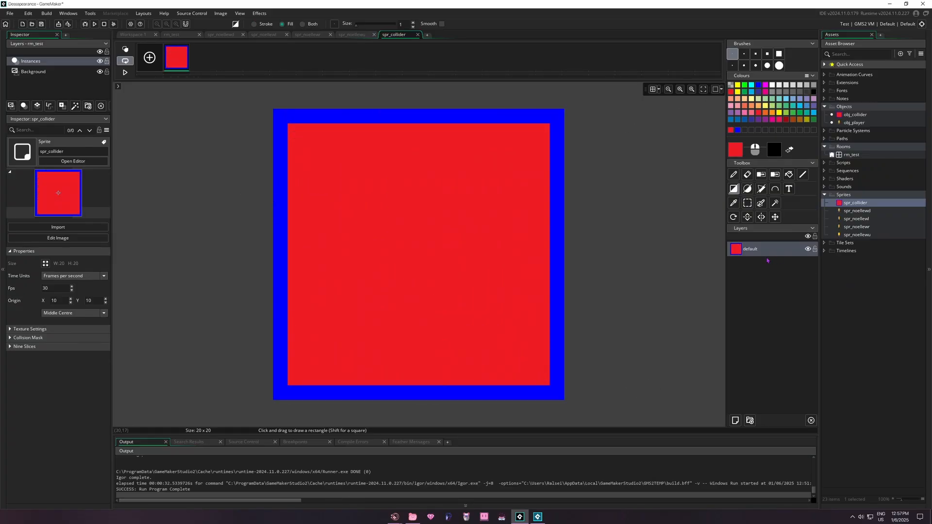
Set the opacity of the sprite's default layer to 25
double_click(753, 253)
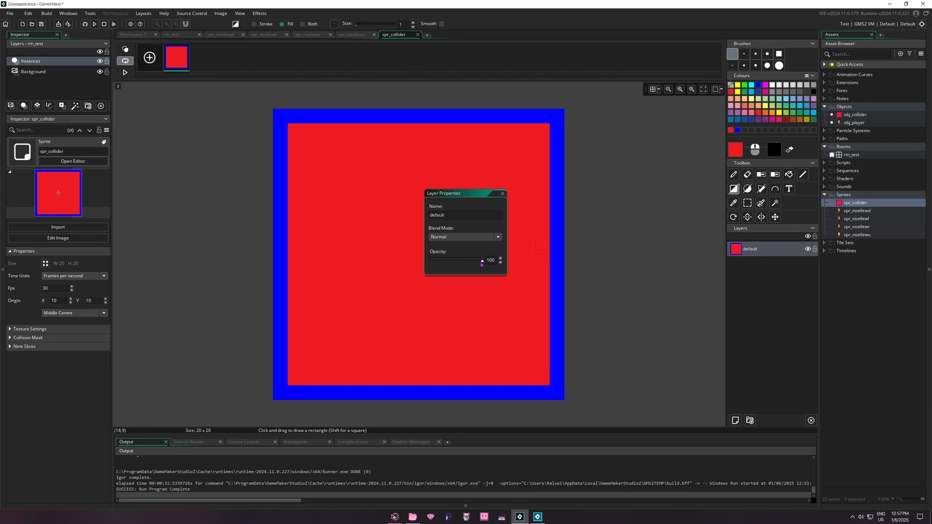
left_click_drag(472, 259, 443, 260)
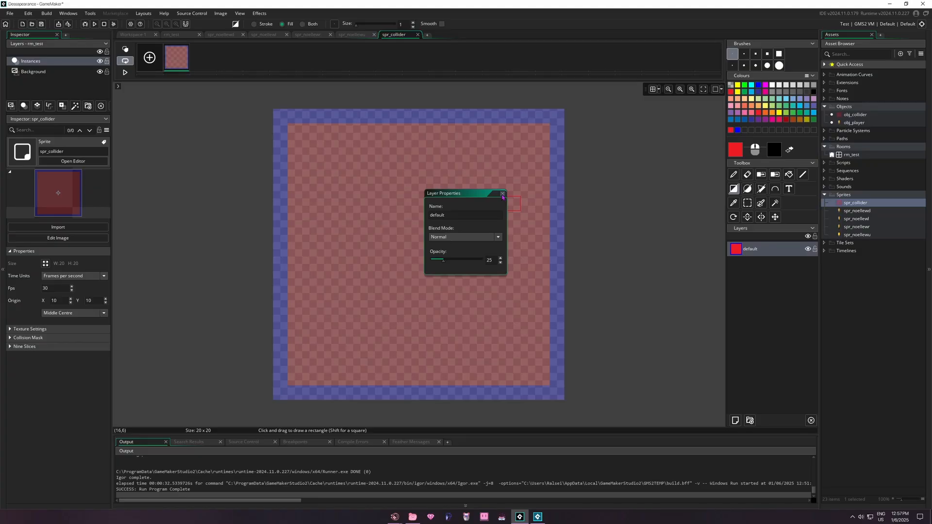
left_click(503, 194)
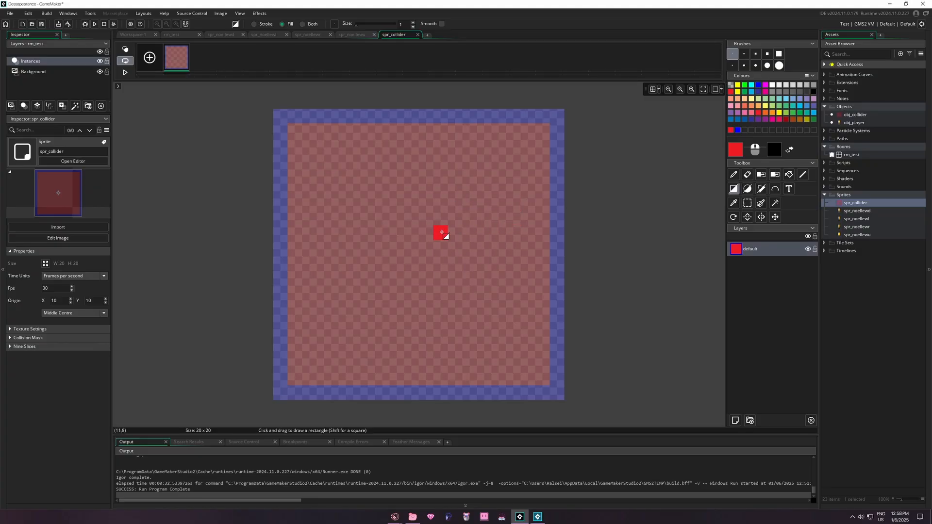
Add a new instance layer to the room rm_test and name it Collisions
left_click(142, 37)
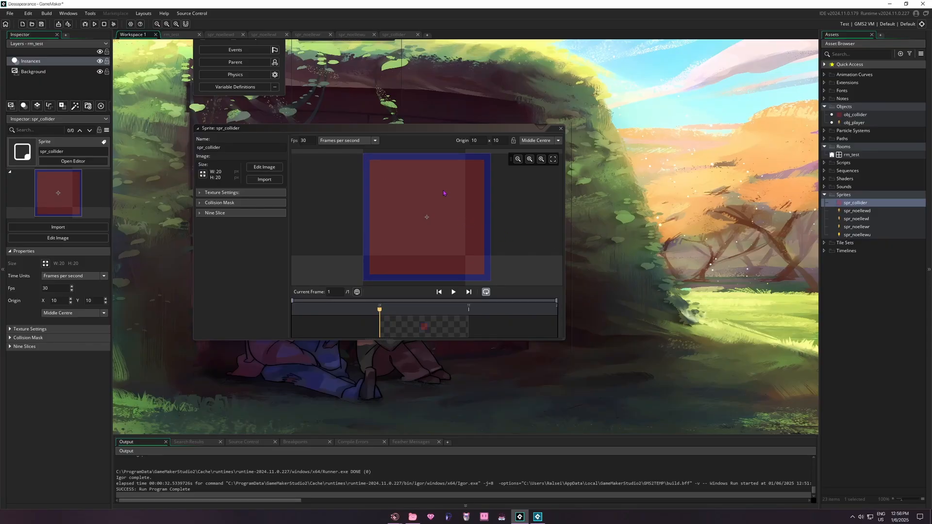
left_click(172, 35)
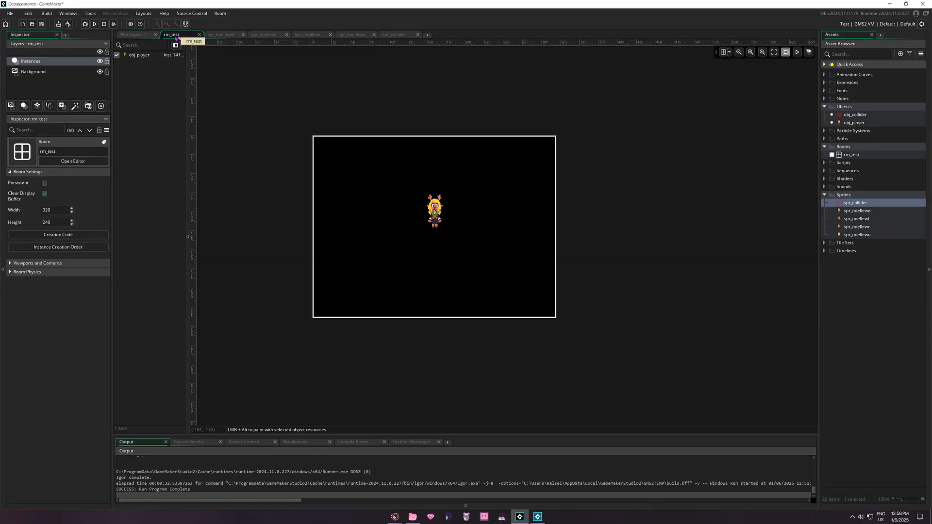
left_click(144, 35)
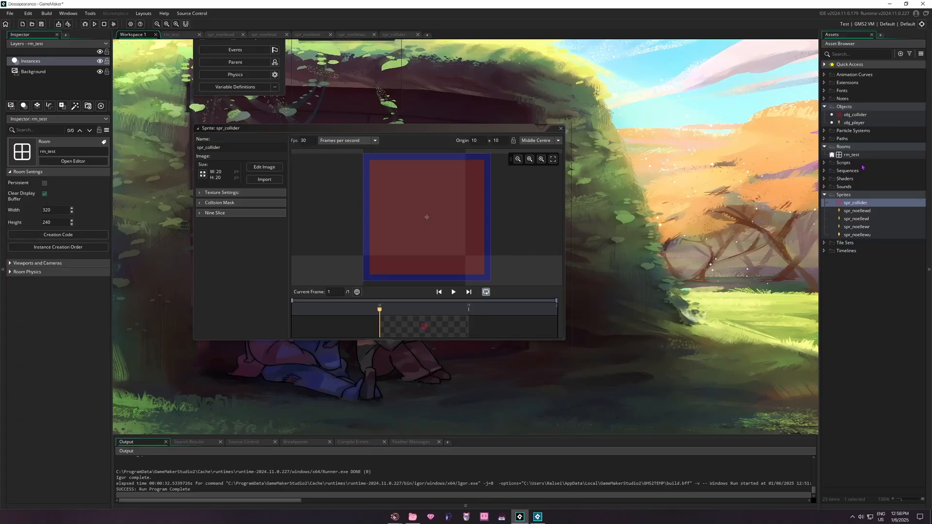
double_click(852, 155)
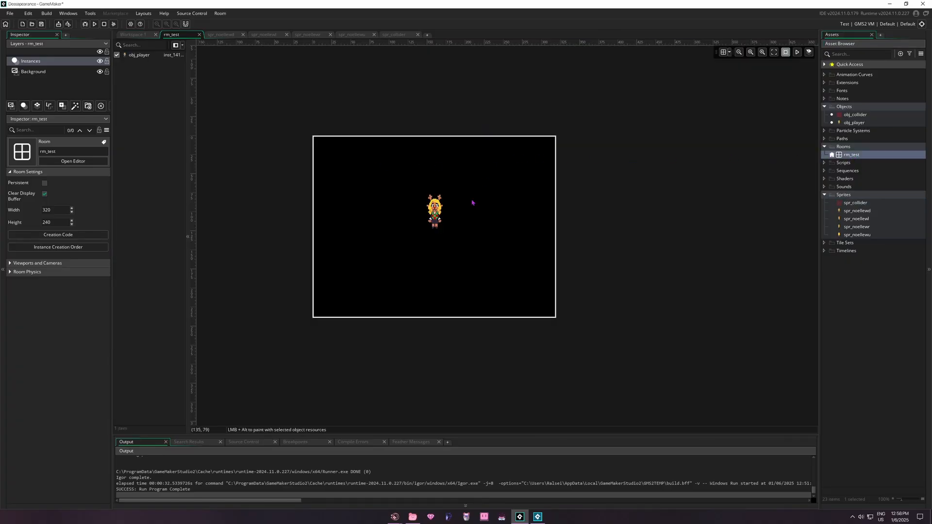
left_click(24, 105)
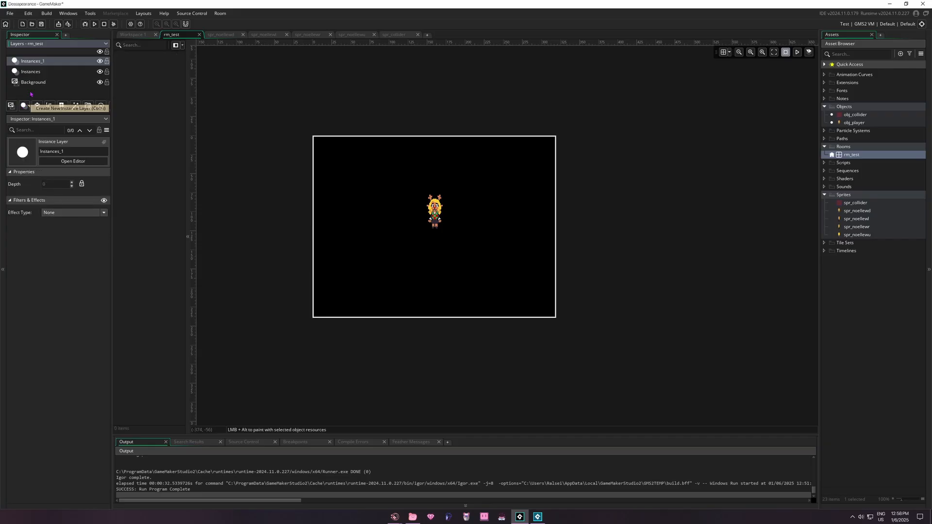
left_click_drag(71, 151, 23, 153)
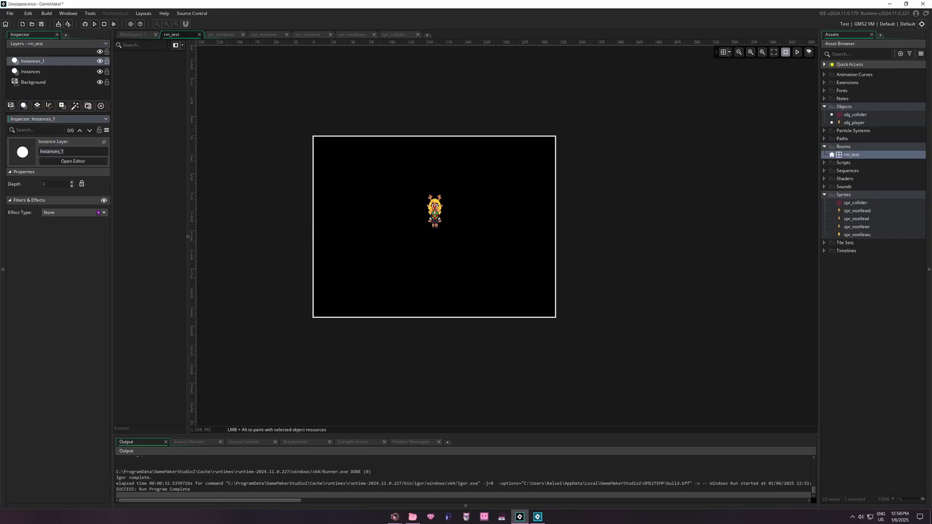
type("Collisions")
key("Return")
Place an obj_collider instance below the player with grid snapping off and stretch it into a horizontal bar at about 9.2 X scale
left_click_drag(858, 120, 391, 263)
left_click(723, 52)
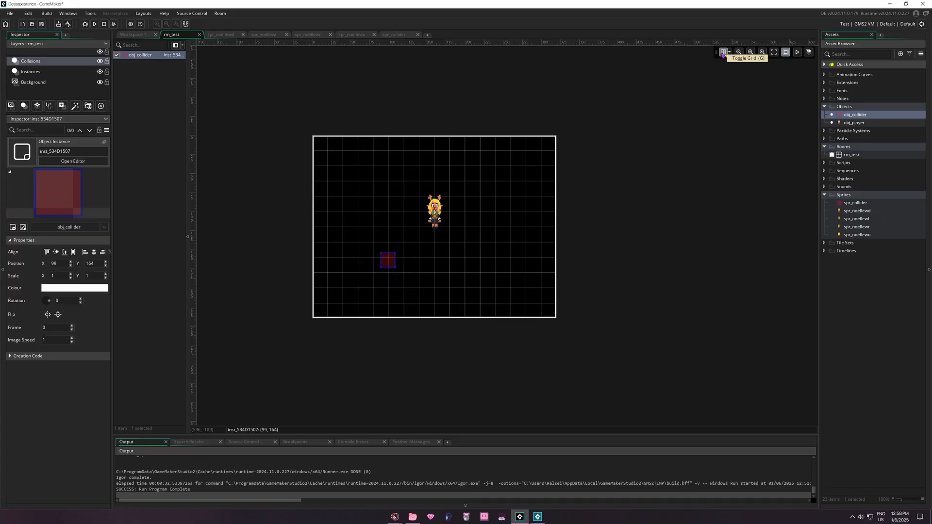
left_click(724, 52)
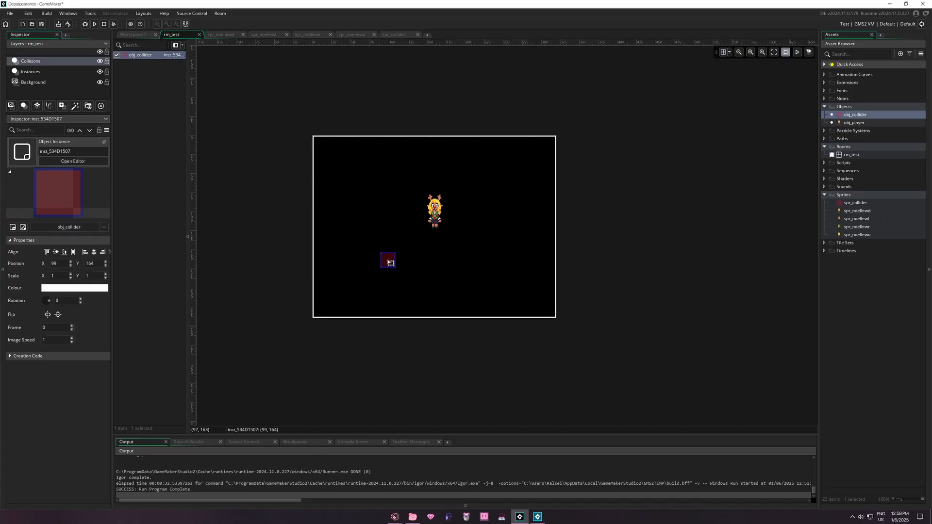
left_click_drag(388, 261, 381, 277)
key("g")
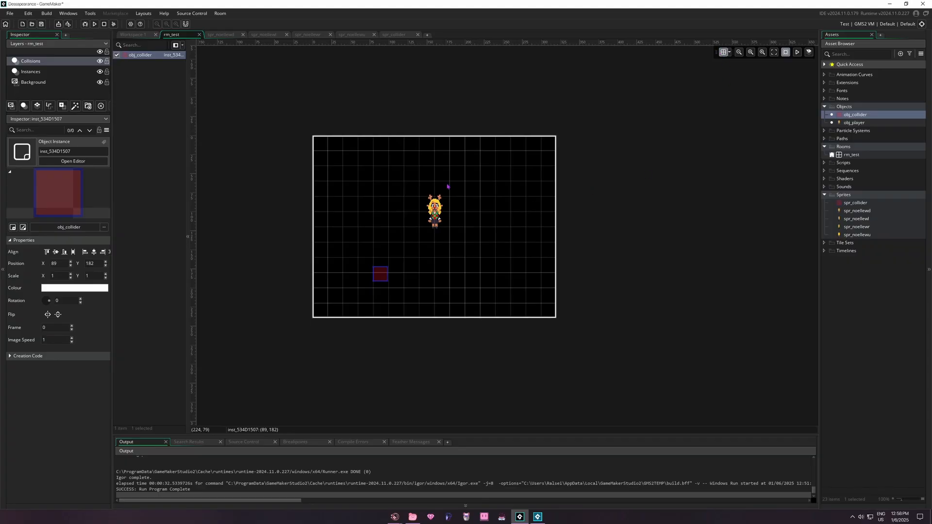
left_click(724, 52)
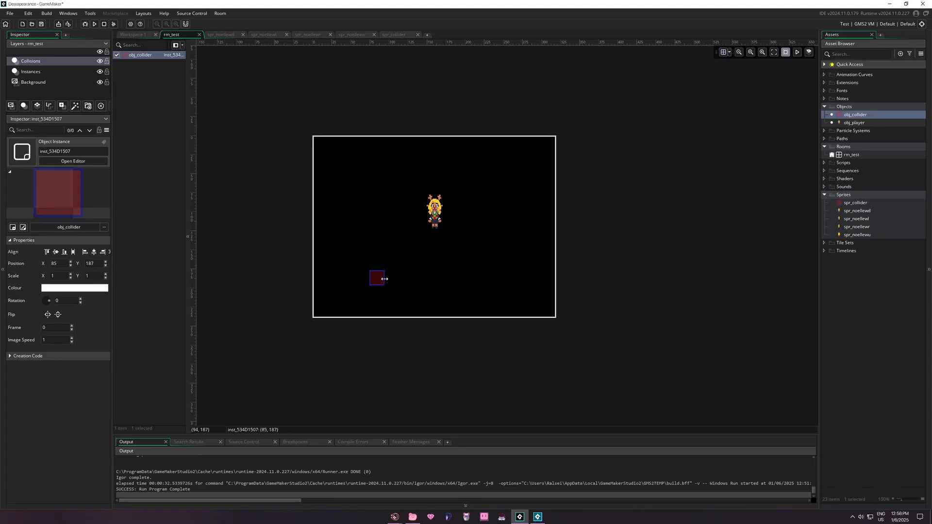
left_click_drag(386, 278, 510, 266)
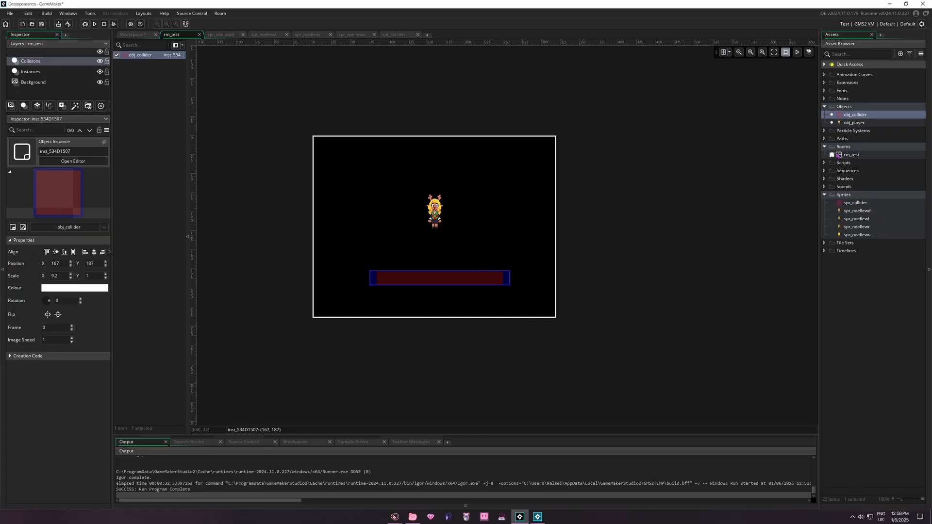
Add a second obj_collider beside the player, at about X 76, Y 84, stretched vertically to a Y scale of 4
left_click_drag(855, 114, 375, 231)
left_click(387, 240)
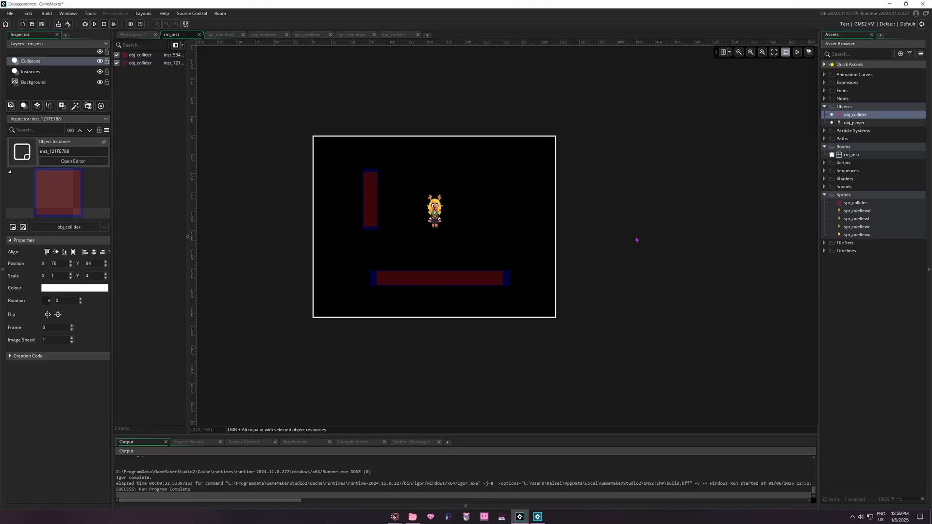
Run the game, walk the player around near the two colliders to test them, and close the game window
key("F5")
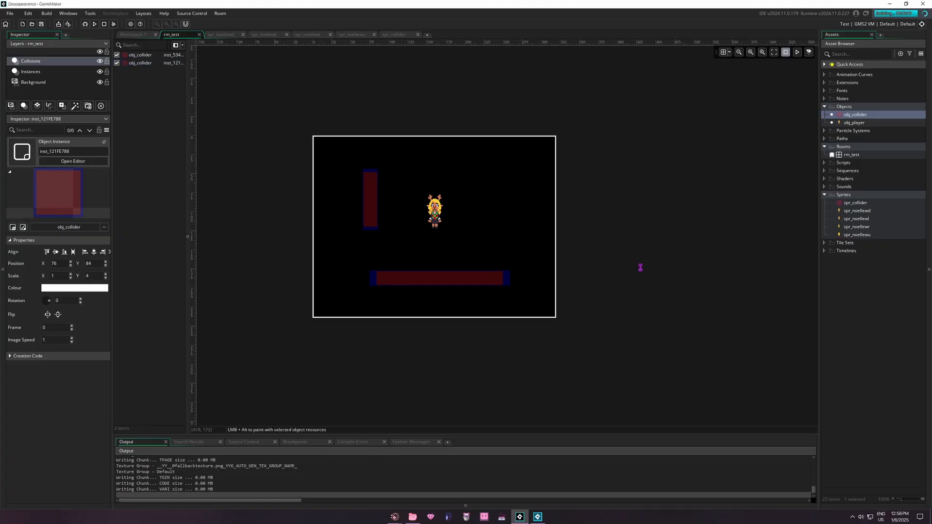
key("Left")
key("Down")
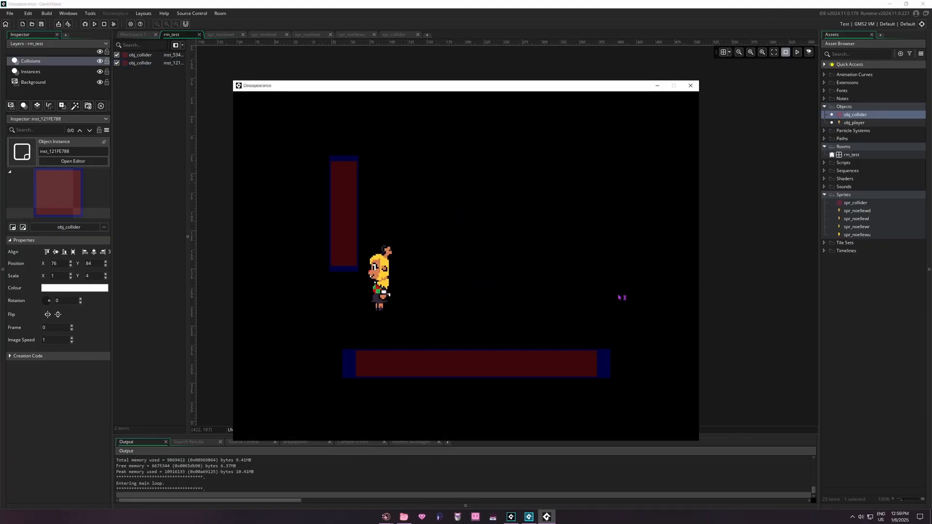
key("Up")
key("Right")
key("Down")
key("Right")
key("Up")
key("Left")
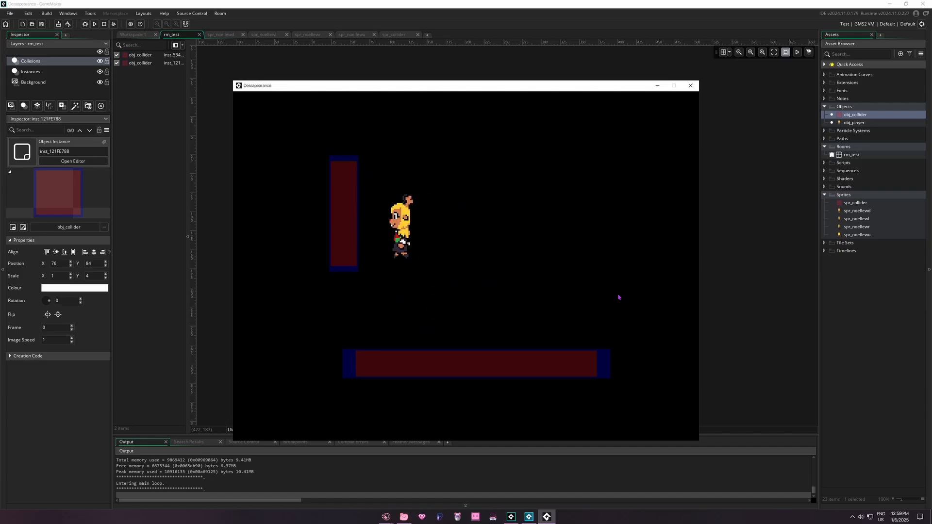
key("Right")
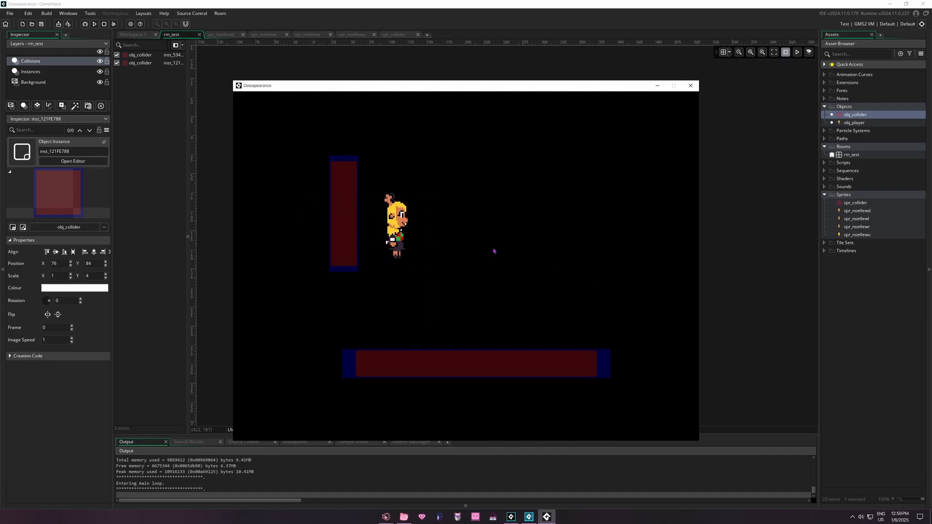
left_click(690, 86)
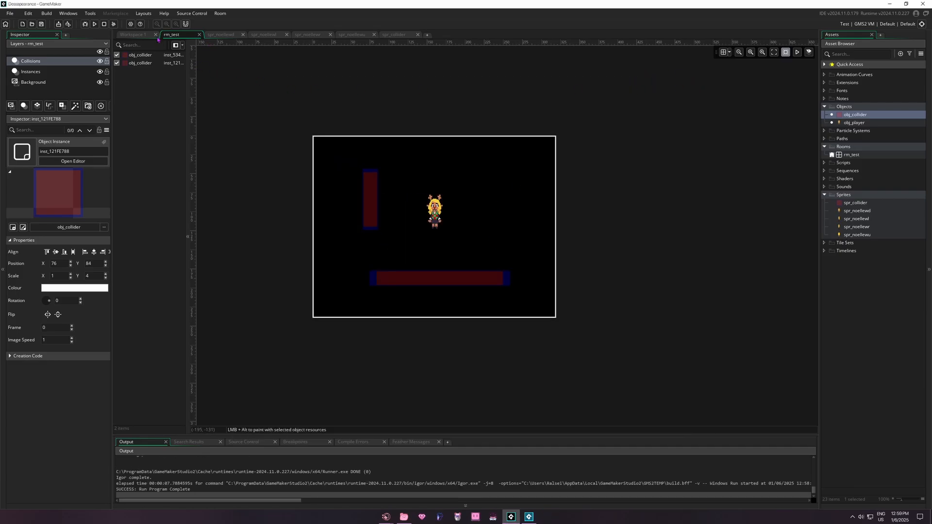
Open obj_player's Step event in the workspace and examine the lines that calculate xspd and yspd
left_click(141, 35)
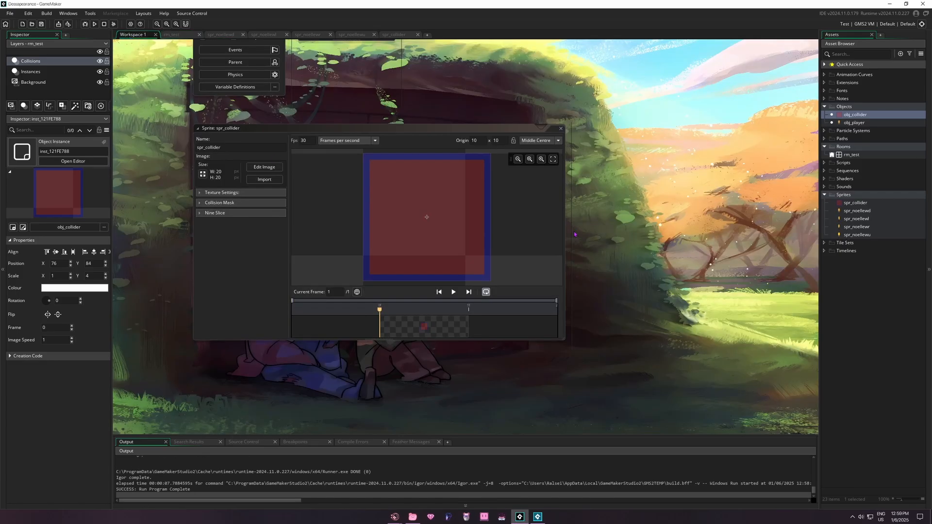
double_click(864, 125)
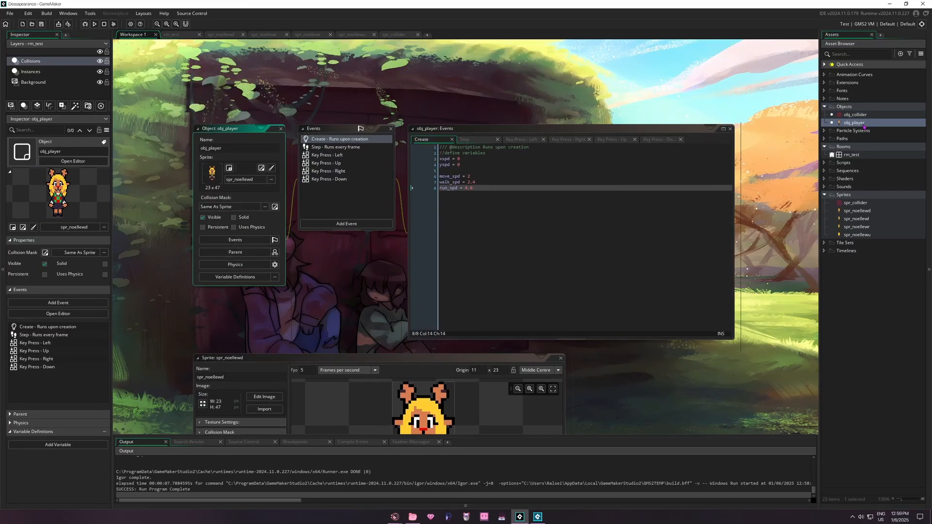
left_click(472, 142)
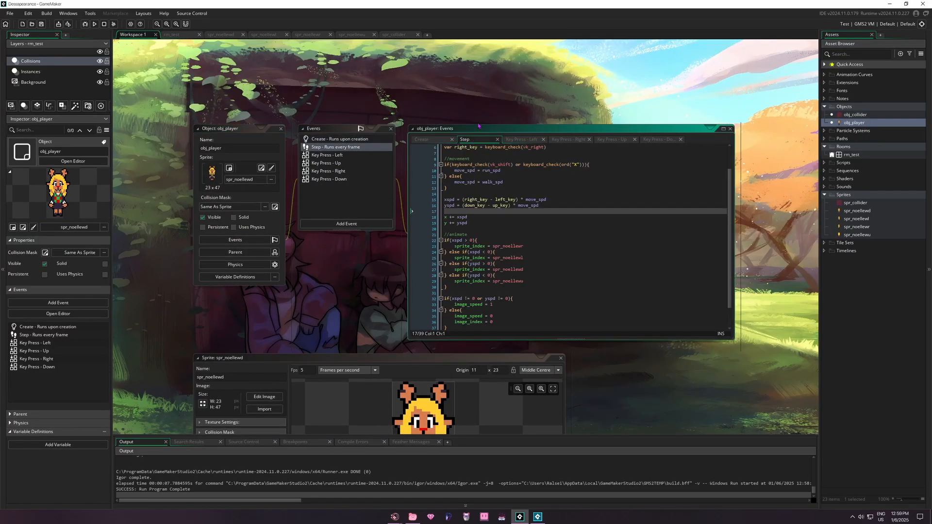
scroll(531, 174, "up", 2)
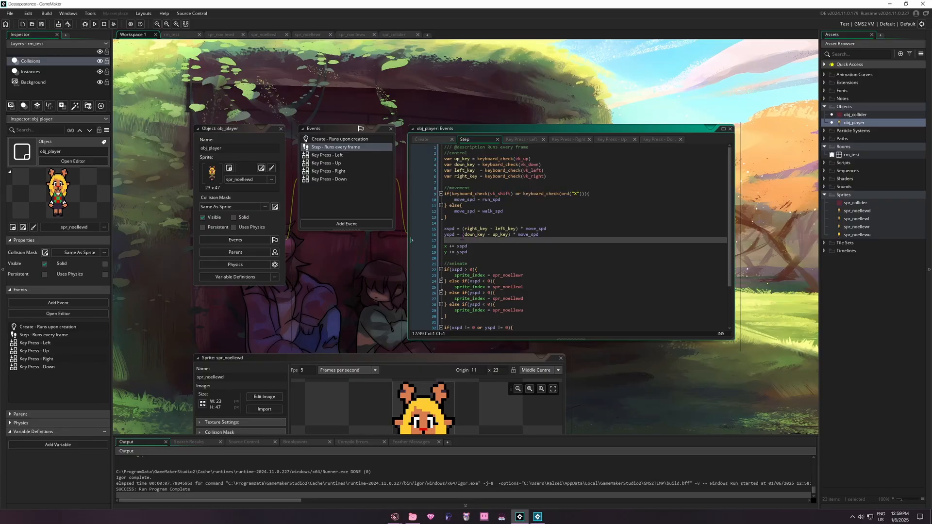
left_click(467, 228)
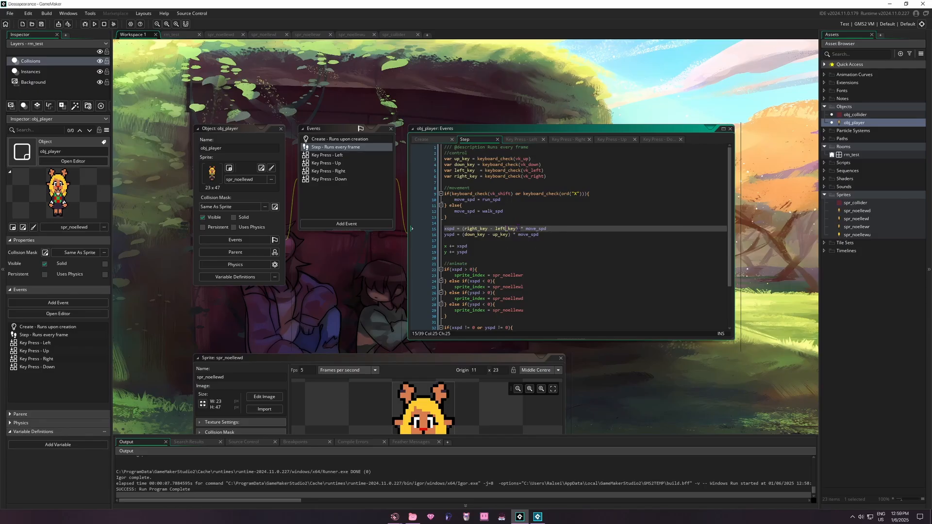
left_click(521, 229)
left_click(465, 234)
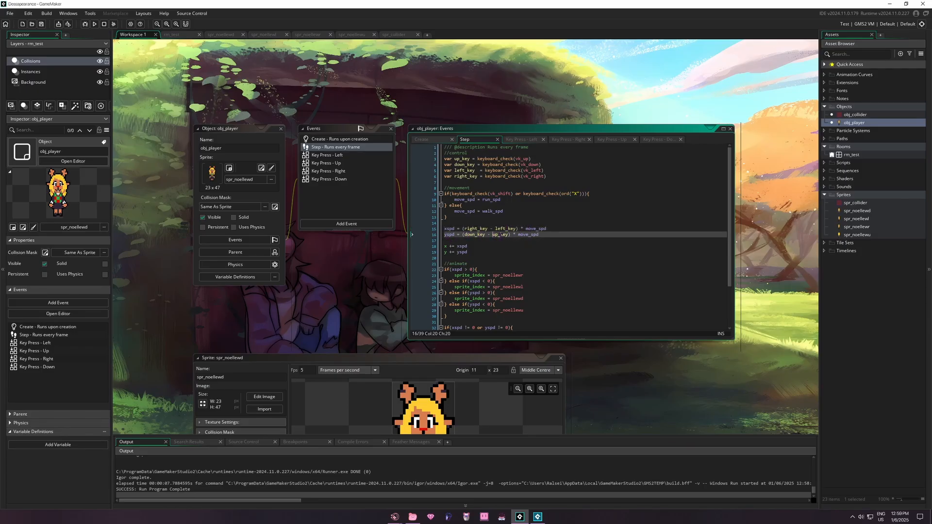
Insert a "//collision" comment between the speed calculations and the x and y position updates, with blank lines around it
left_click(523, 241)
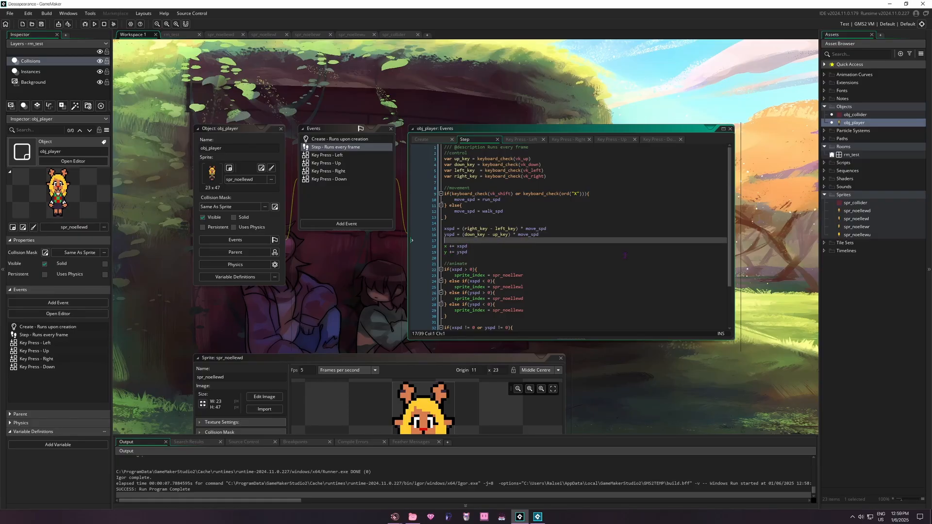
key("Return")
key("Return")
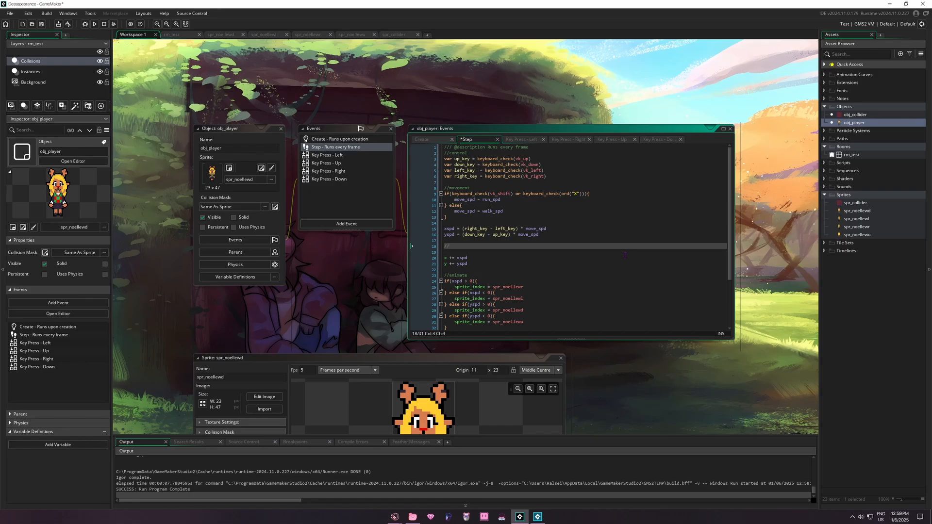
type("//collision")
key("Return")
key("Return")
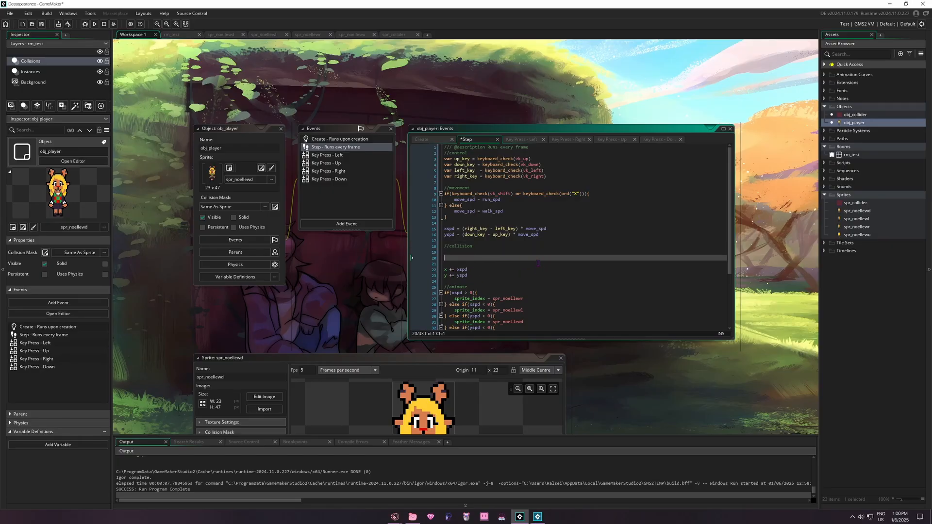
Below the collision comment, start an if statement calling place_meeting with x + xspd as its first argument
type("if")
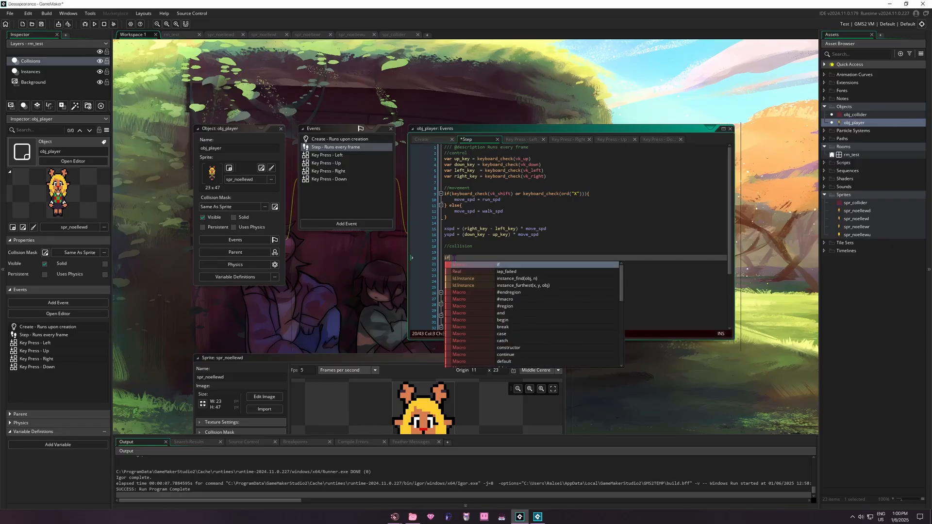
key("Escape")
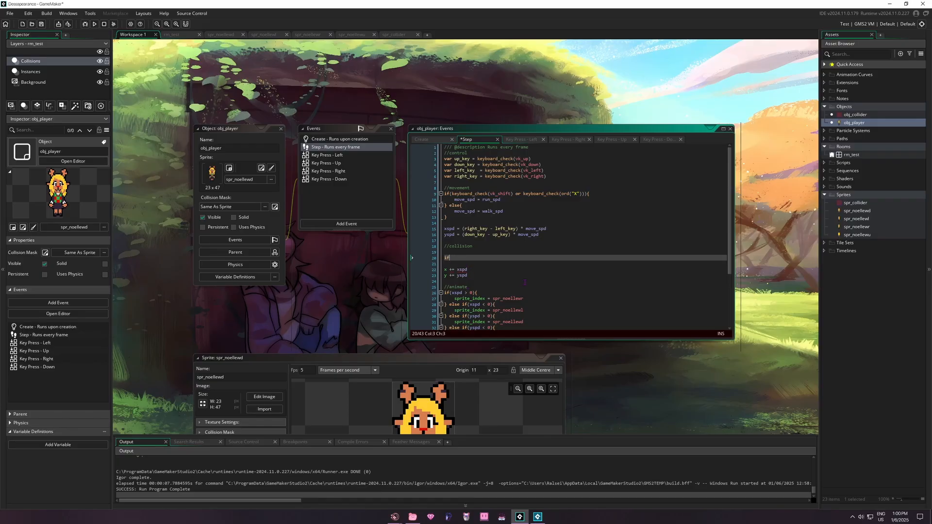
key("Left")
type("place_")
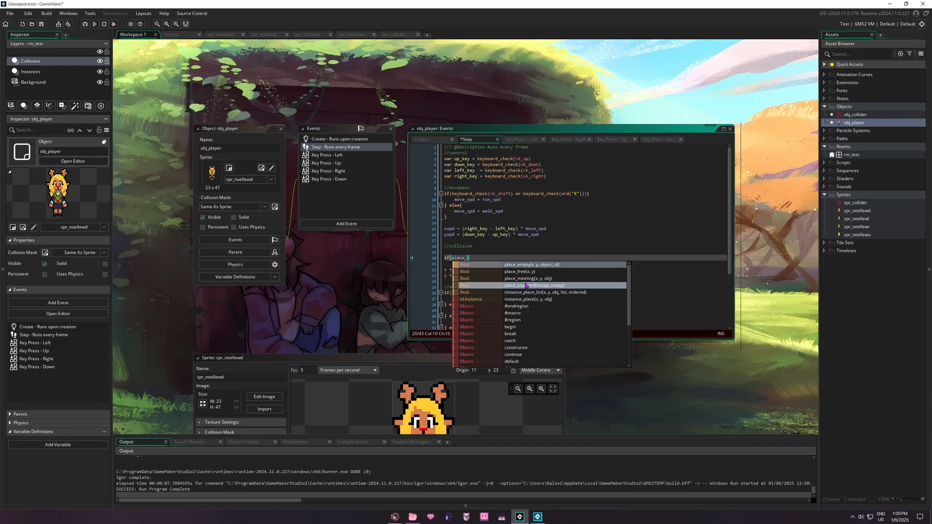
type("meeting(")
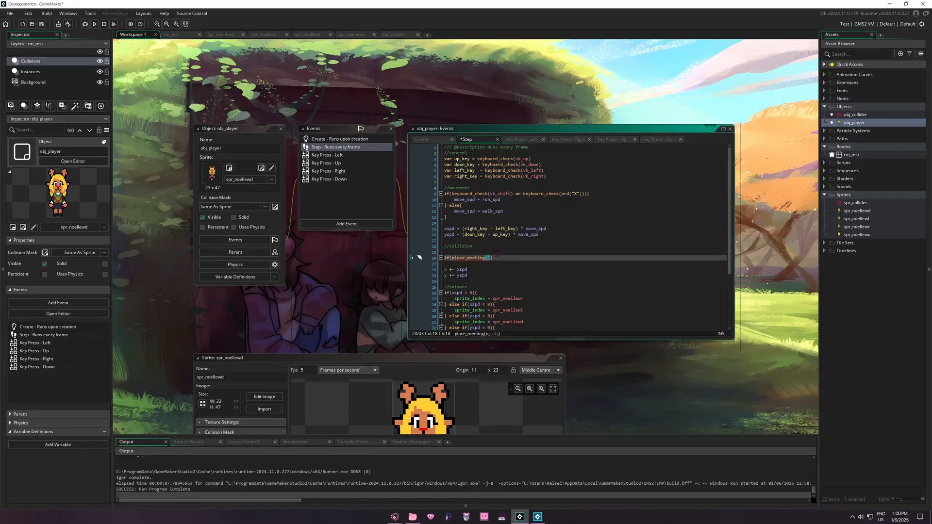
type(")")
type("x")
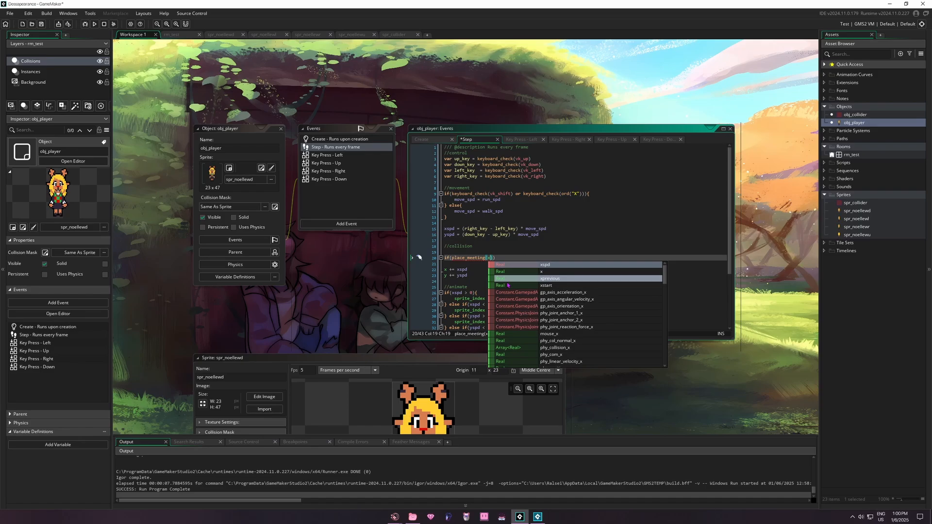
type(" + xspd")
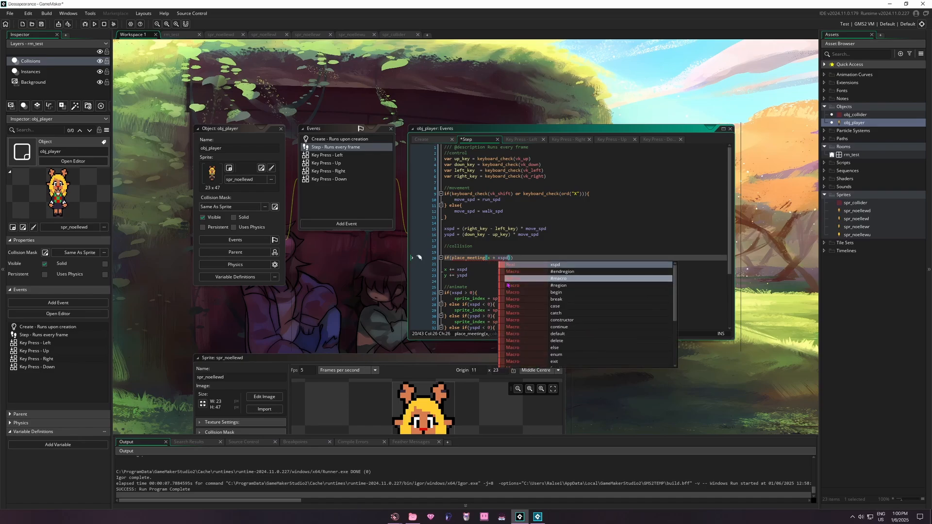
left_click(505, 265)
Examine the x + xspd argument of the place_meeting call and the player's sprite spr_noellewd
left_click(487, 258)
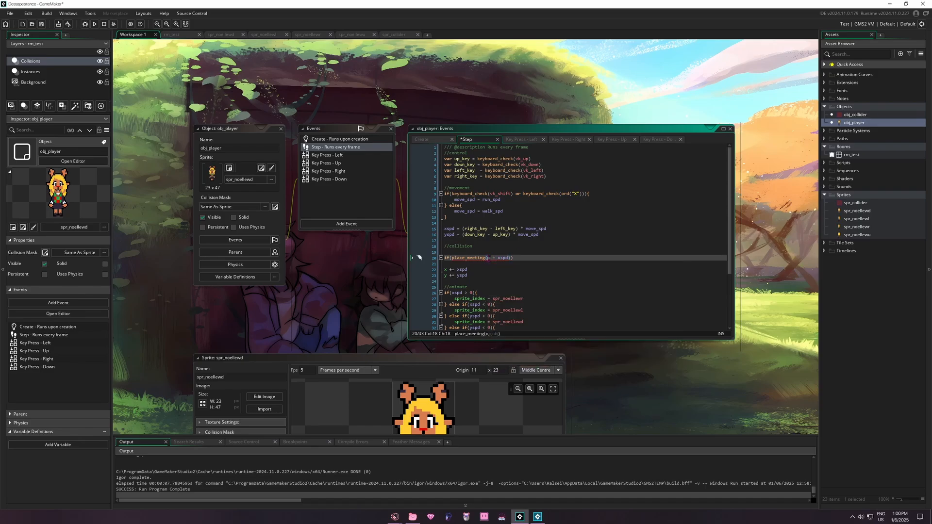
mouse_move(488, 258)
left_mouse_down()
mouse_move(506, 262)
mouse_move(481, 260)
left_mouse_up()
left_click(508, 258)
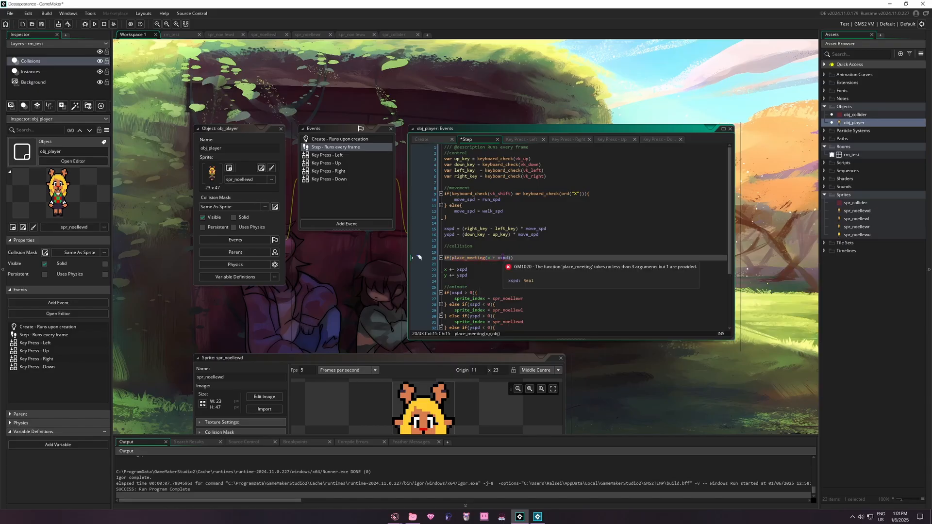
left_click(488, 258)
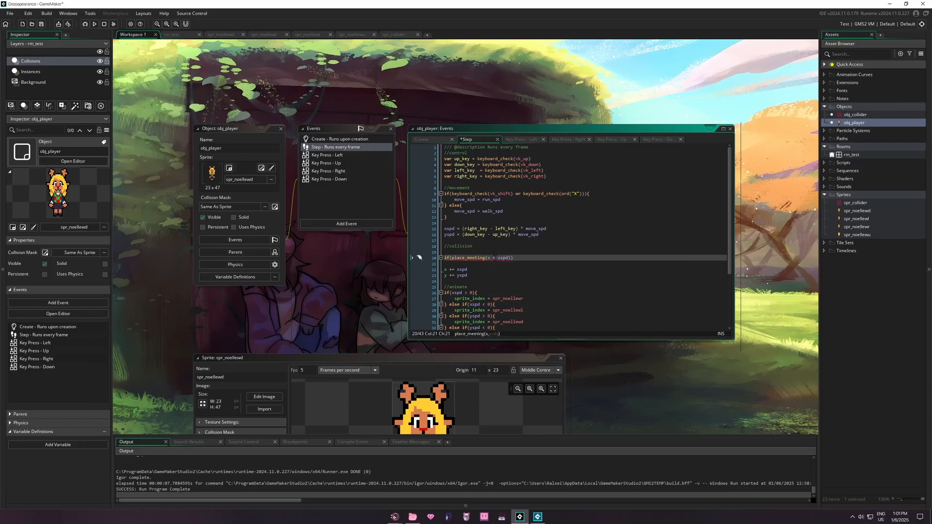
left_click_drag(497, 259, 507, 259)
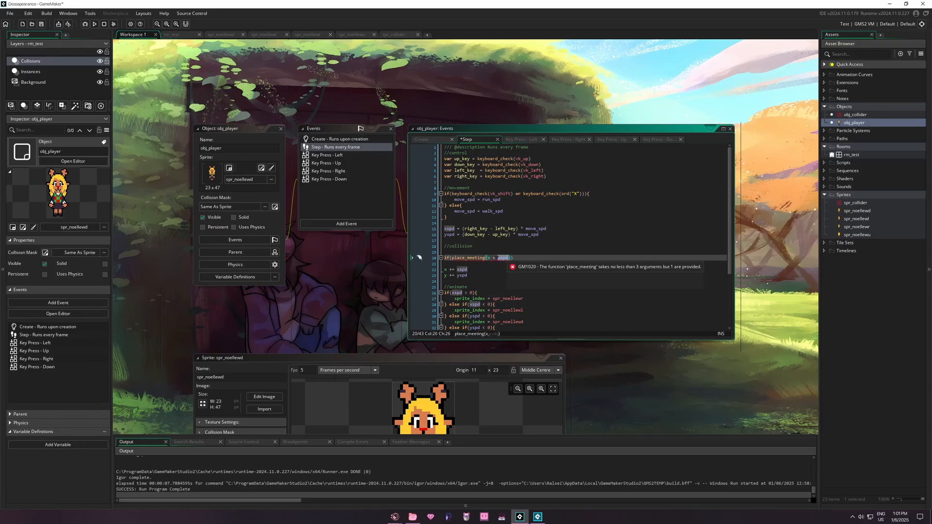
key("Left")
key("Left")
left_click(508, 262)
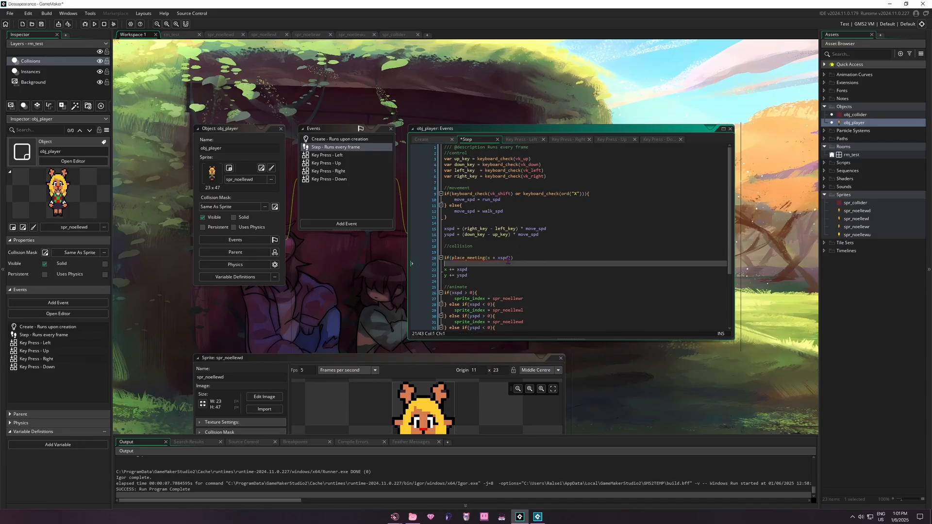
left_click(508, 258)
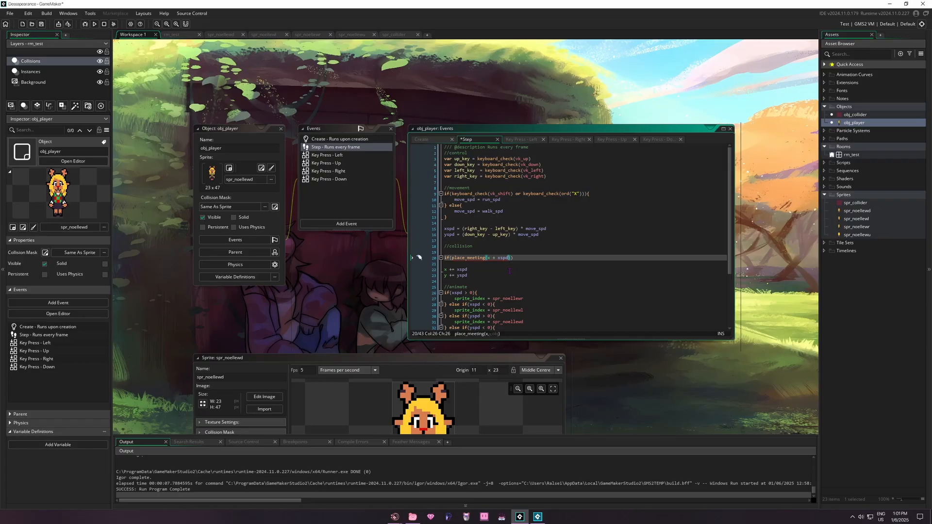
middle_click_drag(337, 335, 355, 174)
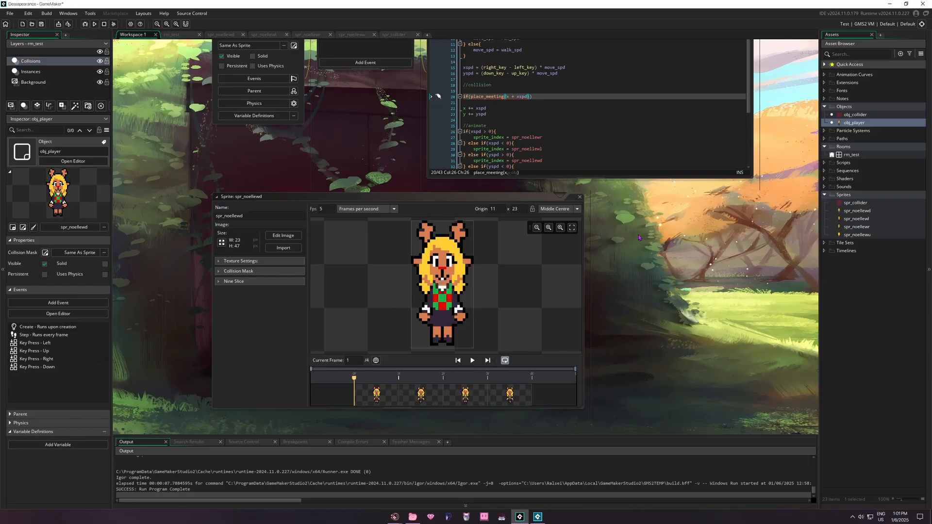
middle_click_drag(538, 100, 528, 231)
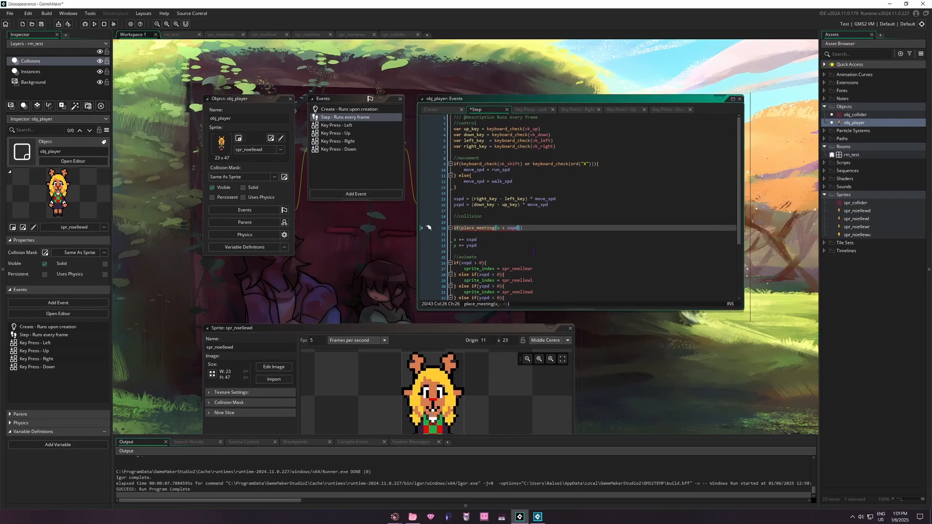
Complete the place_meeting call with y and obj_collider as its second and third arguments
type(", y")
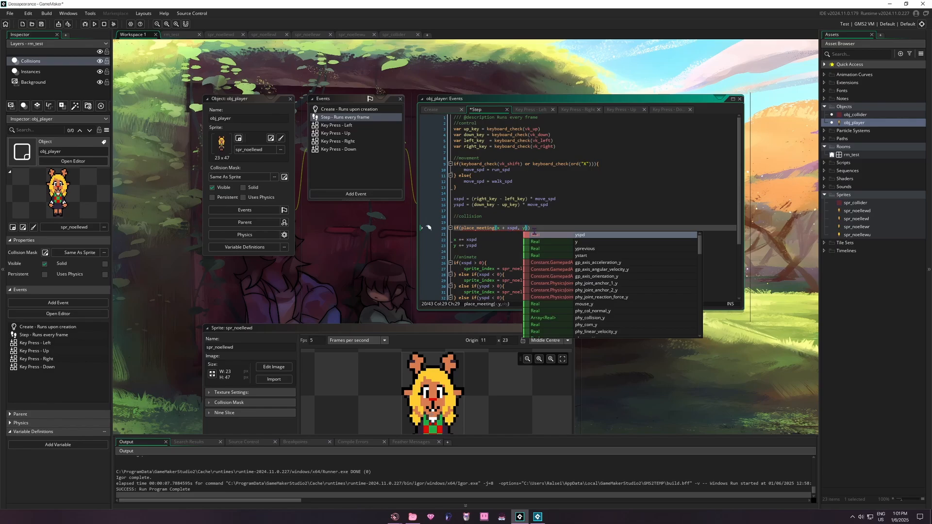
type(", ")
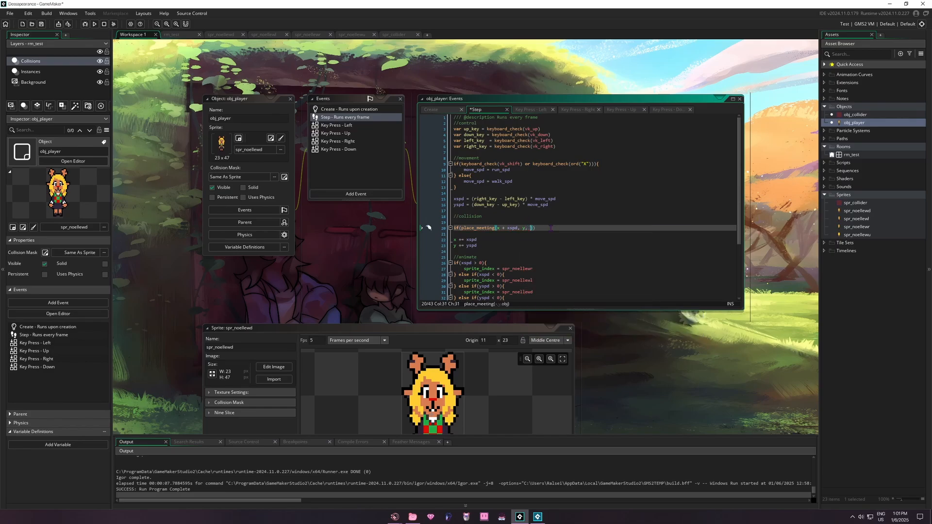
type("obj_collider))")
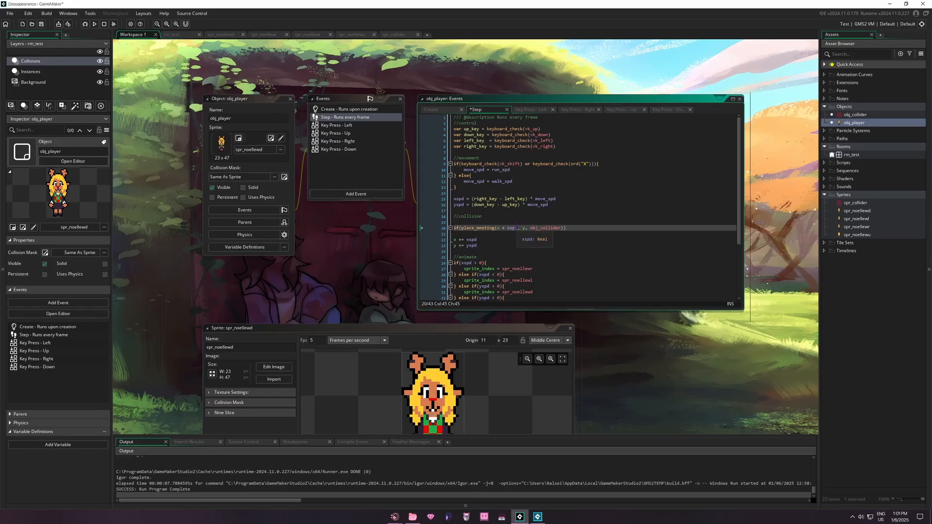
left_click_drag(517, 228, 497, 228)
left_click(534, 228)
left_click(537, 228)
Add a braced body with blank lines inside to the place_meeting if statement
key("End")
type("){")
key("Return")
key("Return")
key("Return")
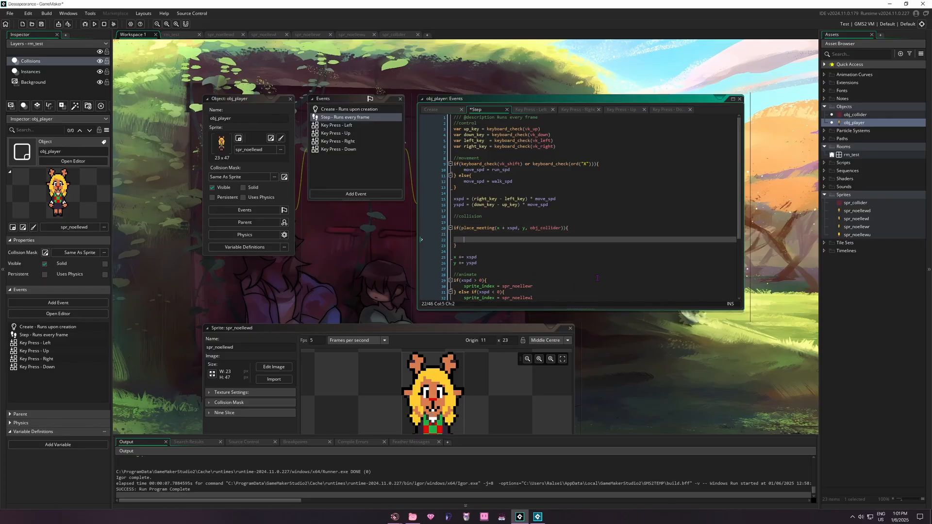
key("Up")
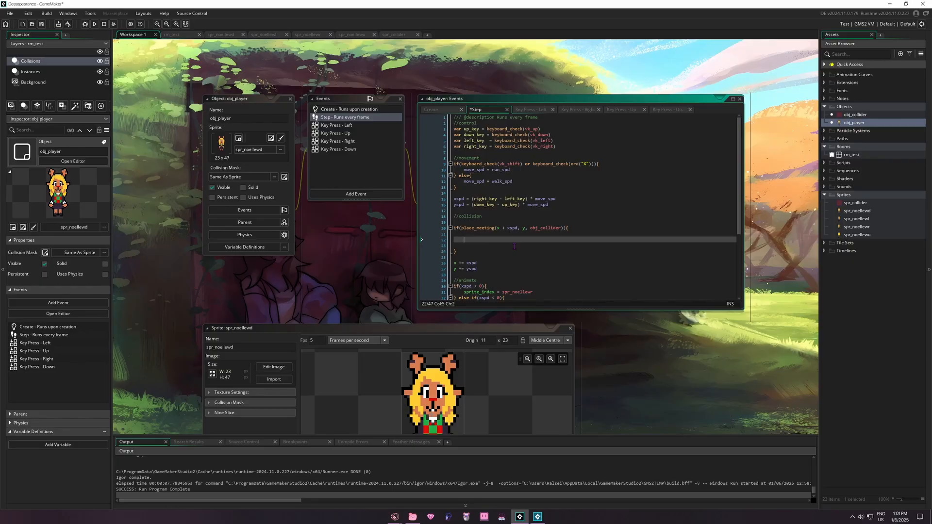
Write xspd = 0 inside the body of the collision if statement
type("xsd")
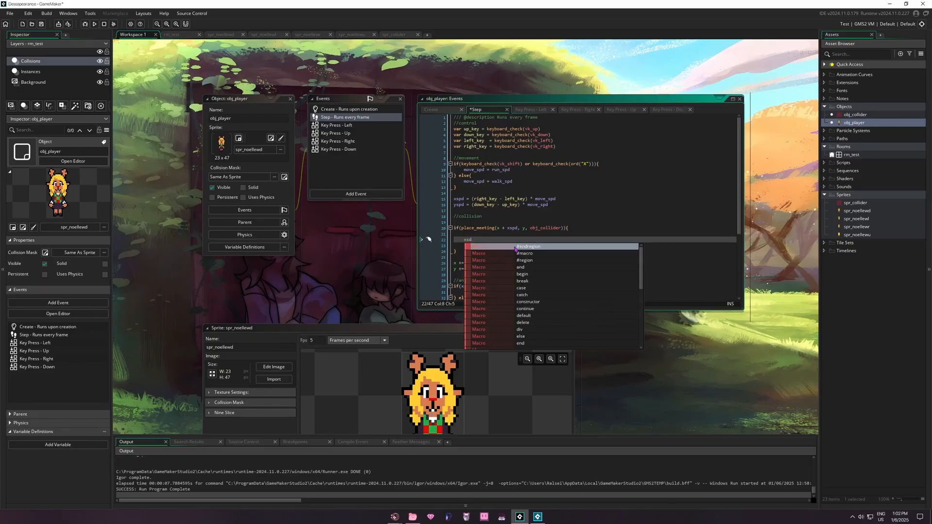
key("BackSpace")
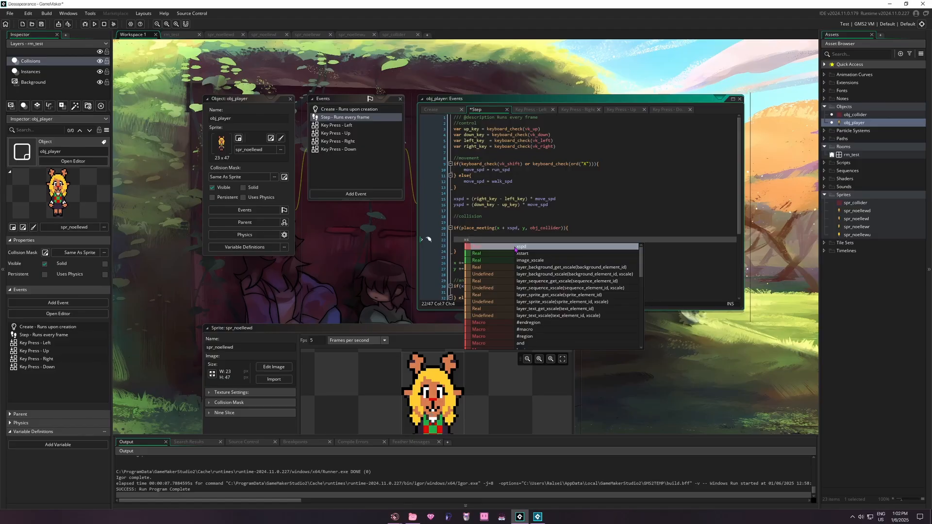
type("pd = 0")
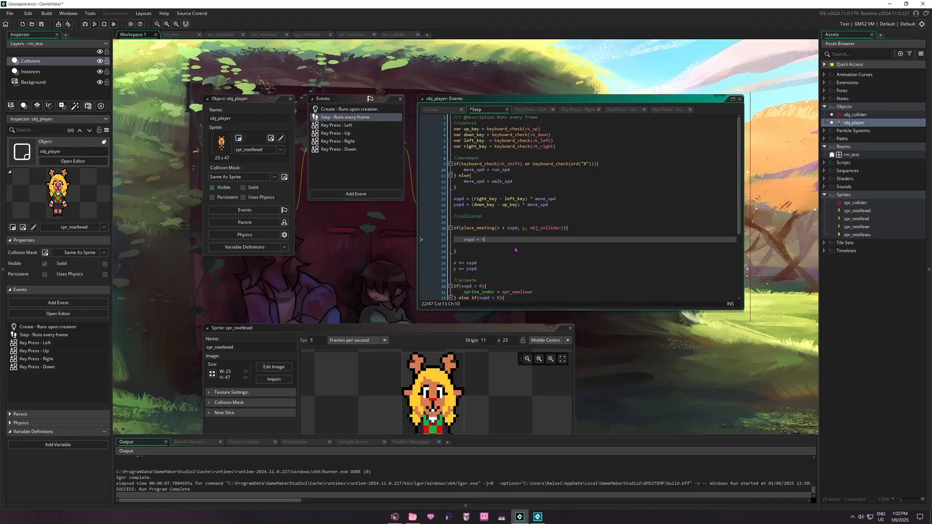
key("Home")
key("shift+End")
left_click(524, 229)
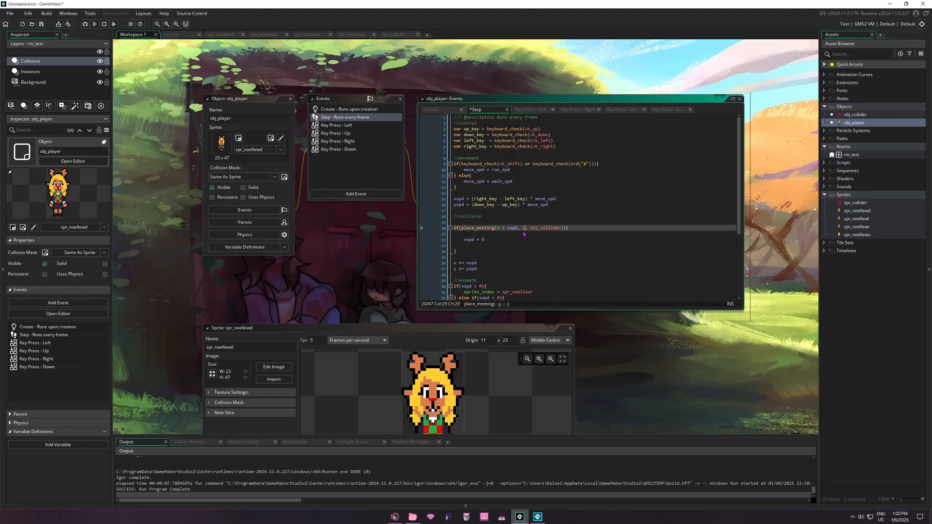
Duplicate the whole horizontal collision if block directly below itself, separated by a blank line
left_click_drag(458, 252, 454, 227)
key("ctrl+c")
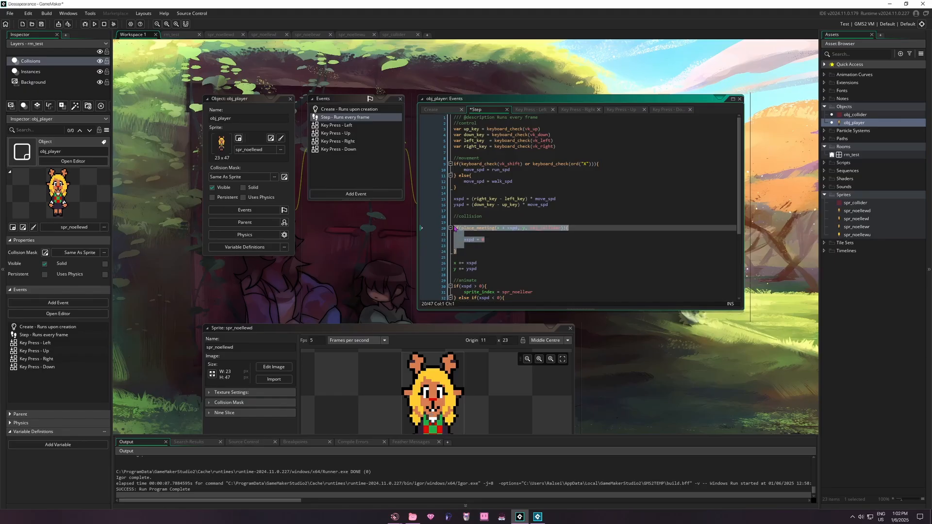
left_click(465, 250)
key("Return")
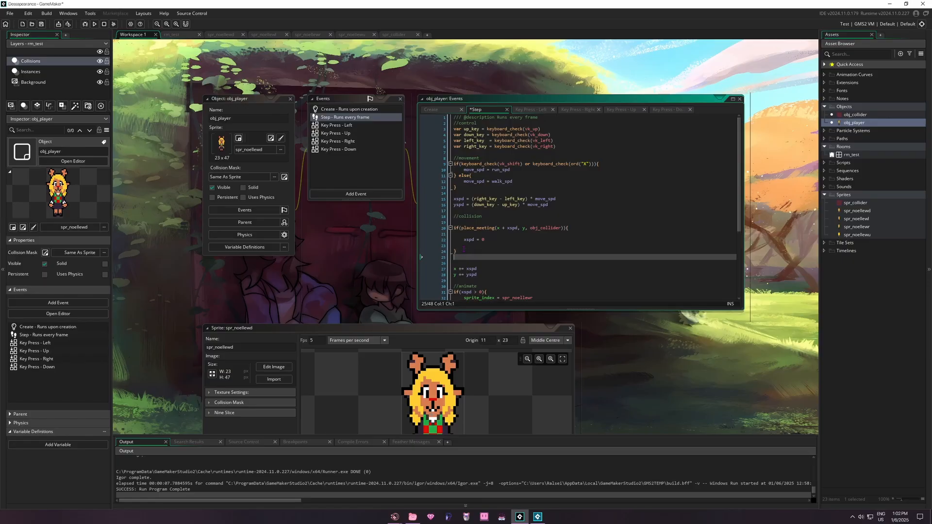
key("ctrl+v")
left_click(463, 251)
key("Return")
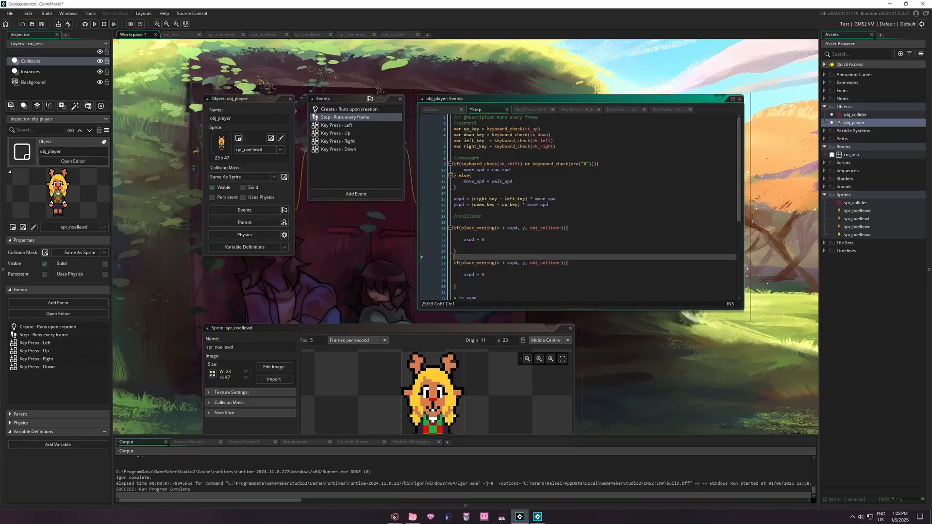
scroll(480, 248, "down", 3)
left_click(462, 243)
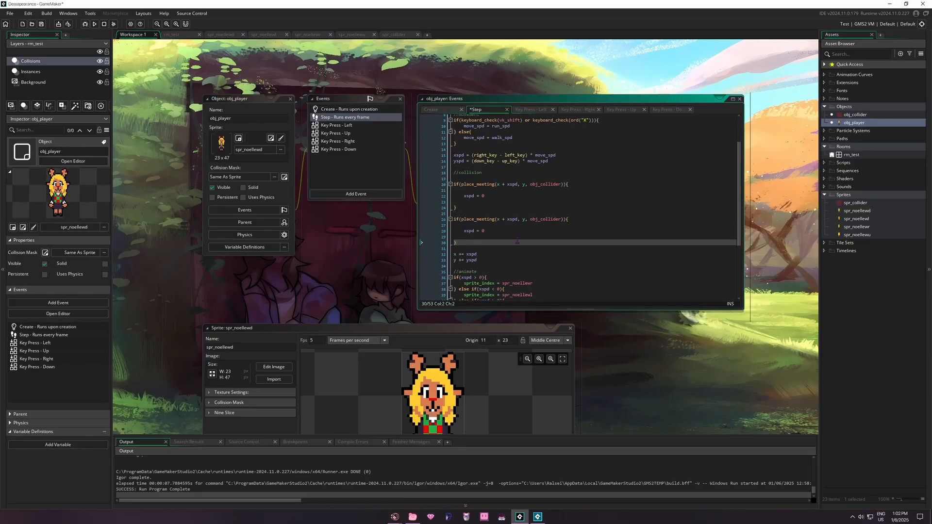
left_click_drag(496, 184, 525, 185)
left_click(500, 224)
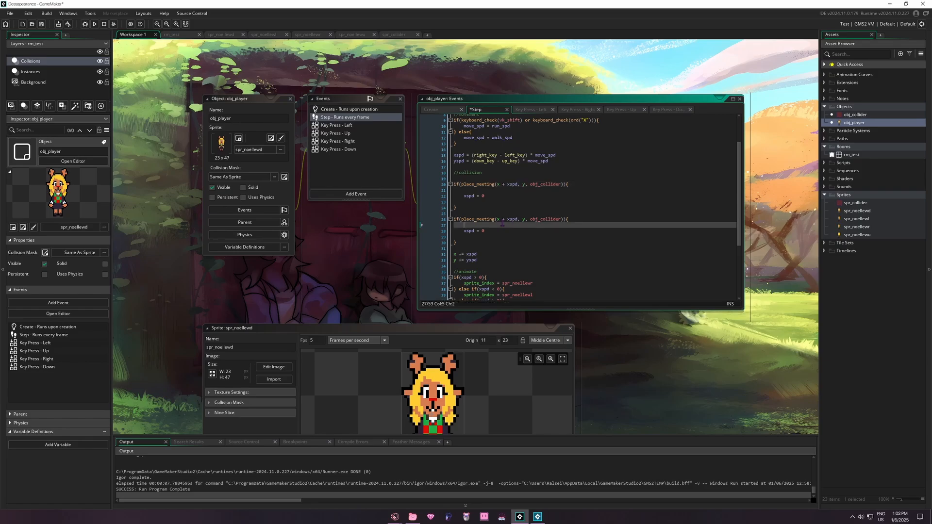
left_click(496, 238)
left_click(494, 242)
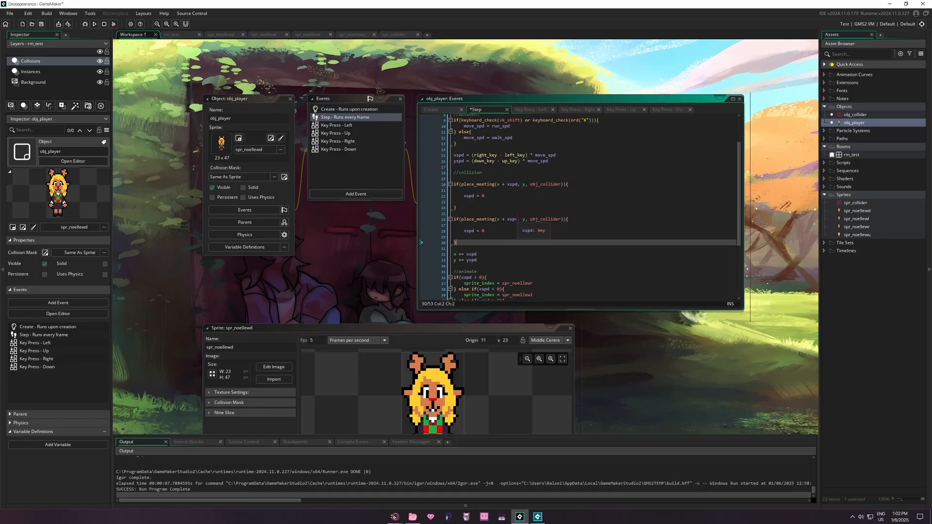
Change the condition of the duplicated collision check to place_meeting(x, y + yspd, obj_collider)
left_click_drag(516, 220, 502, 222)
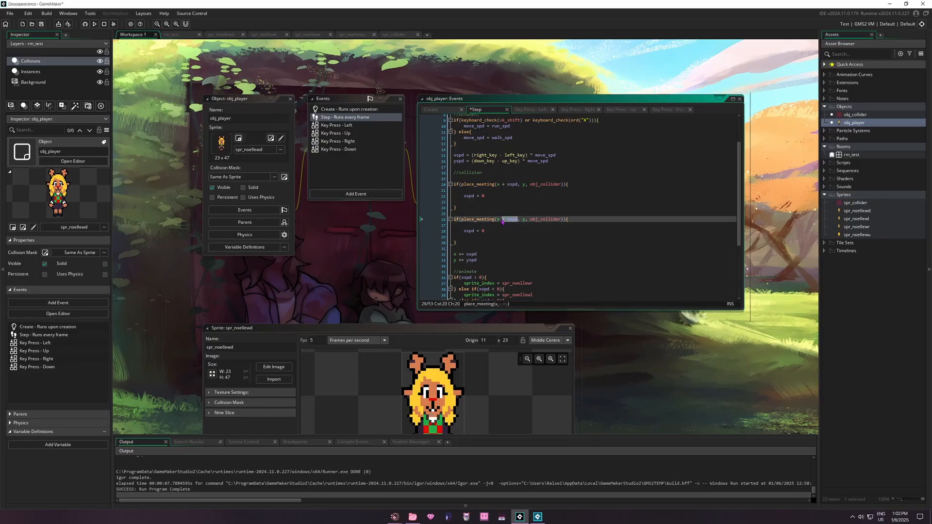
key("BackSpace")
key("BackSpace")
key("Right")
key("Right")
key("Right")
type("+ yspd")
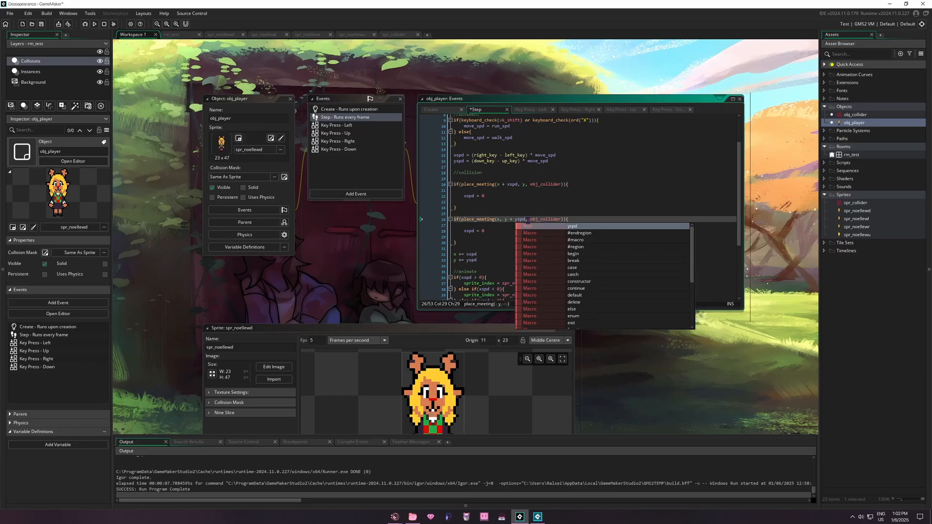
key("Right")
Change the assignment inside the second collision block to yspd = 0
left_click(468, 231)
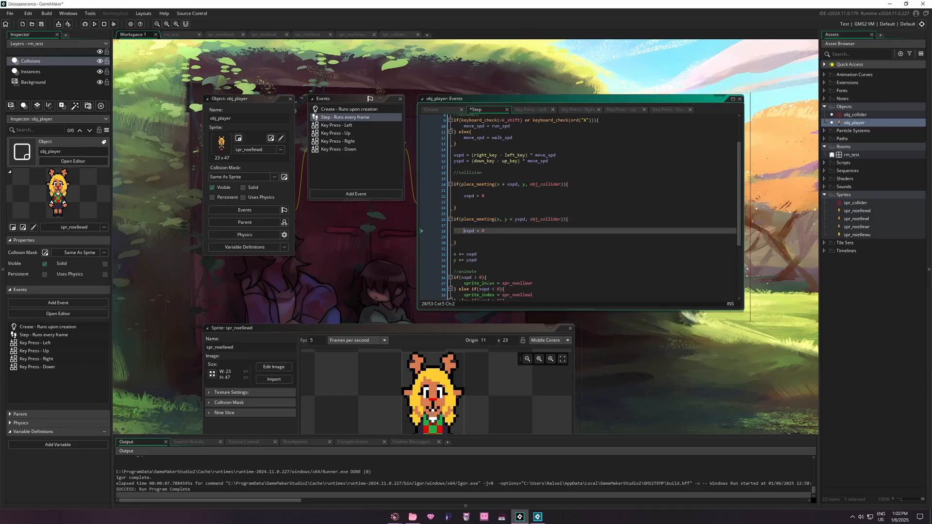
key("BackSpace")
type("y")
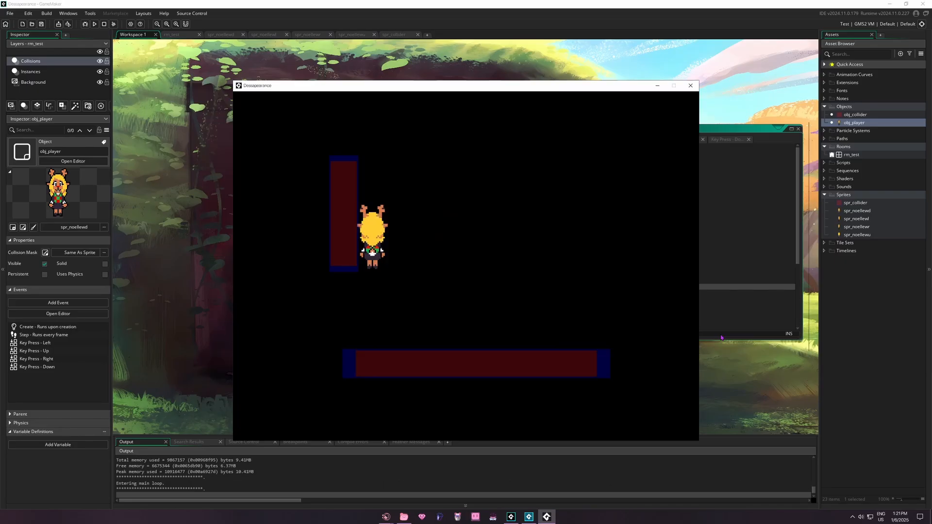
Test the collisions in the running game by walking the player left, up and down against the vertical collider, and close the game
key("Right")
key("Up")
key("Left")
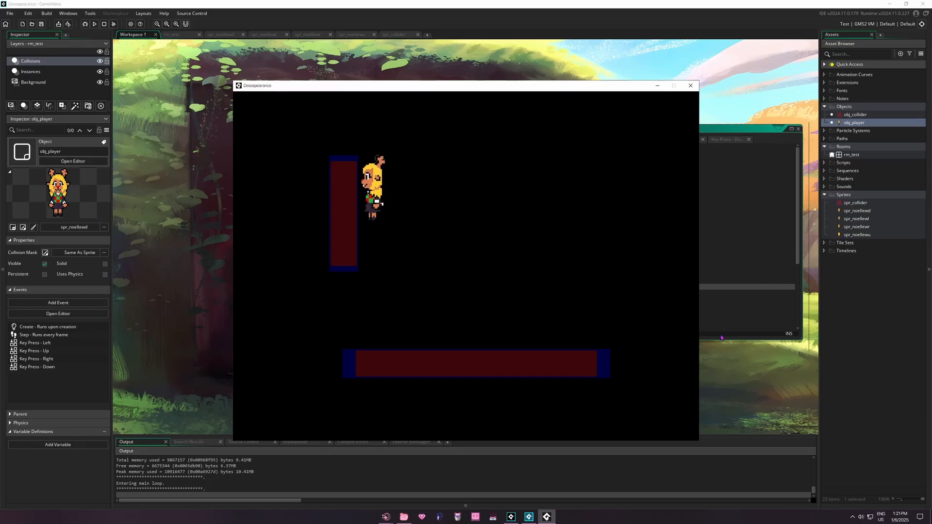
key("Up")
key("Down")
key("Up")
key("Down")
key("Up")
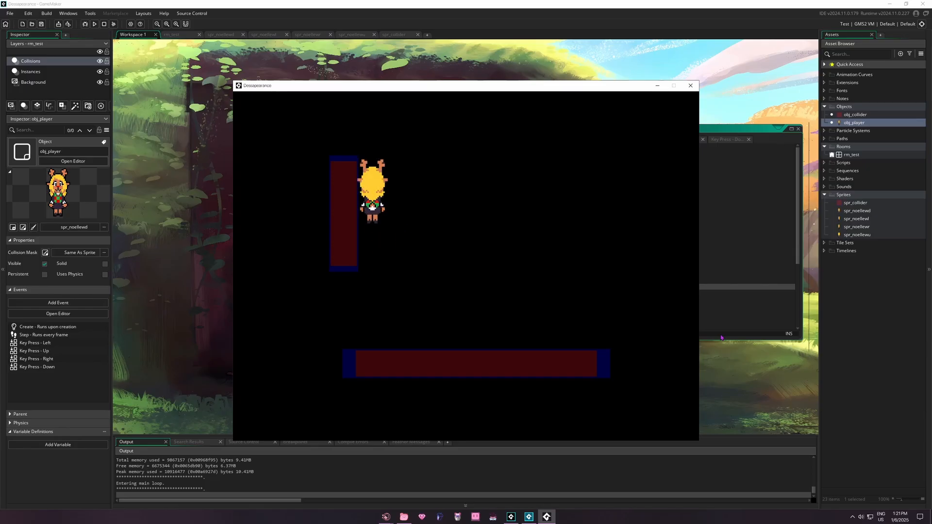
key("Down")
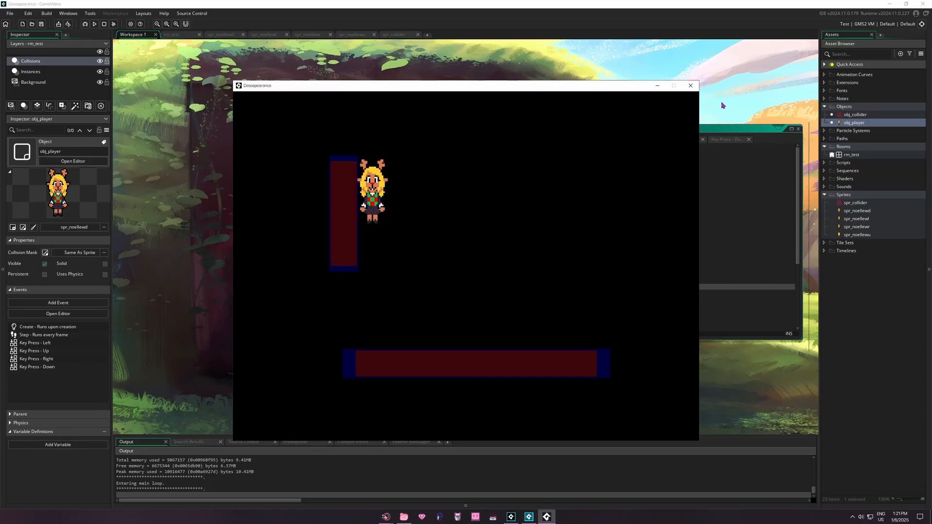
left_click(691, 86)
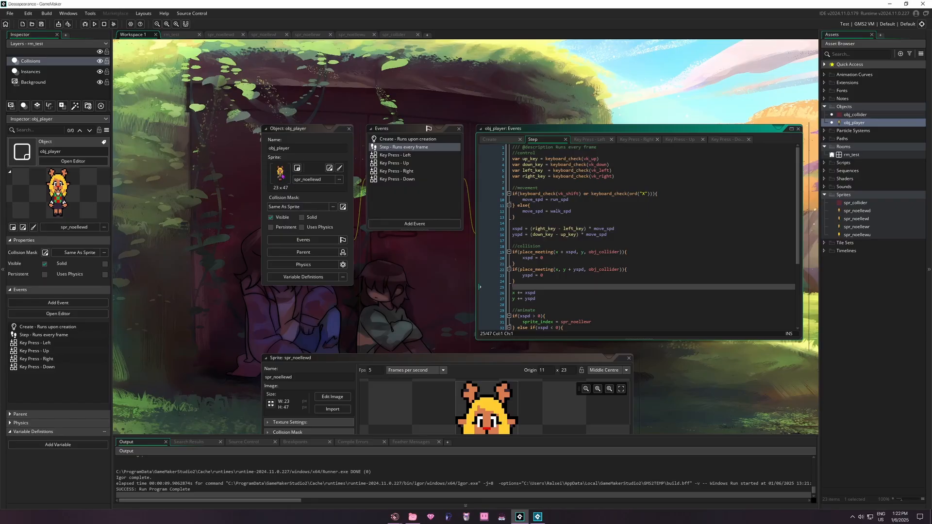
Examine the collision mask settings of the spr_noellewl sprite
scroll(451, 318, "down", 8)
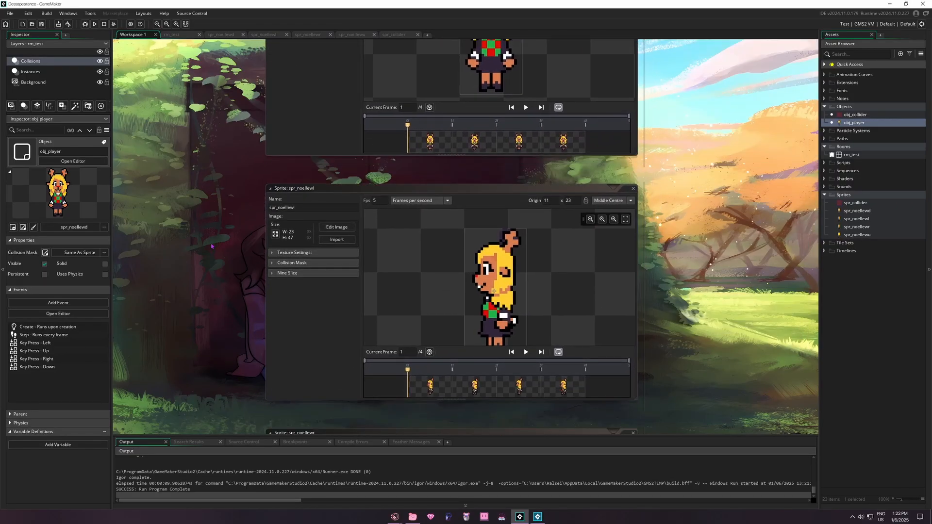
scroll(262, 239, "down", 1)
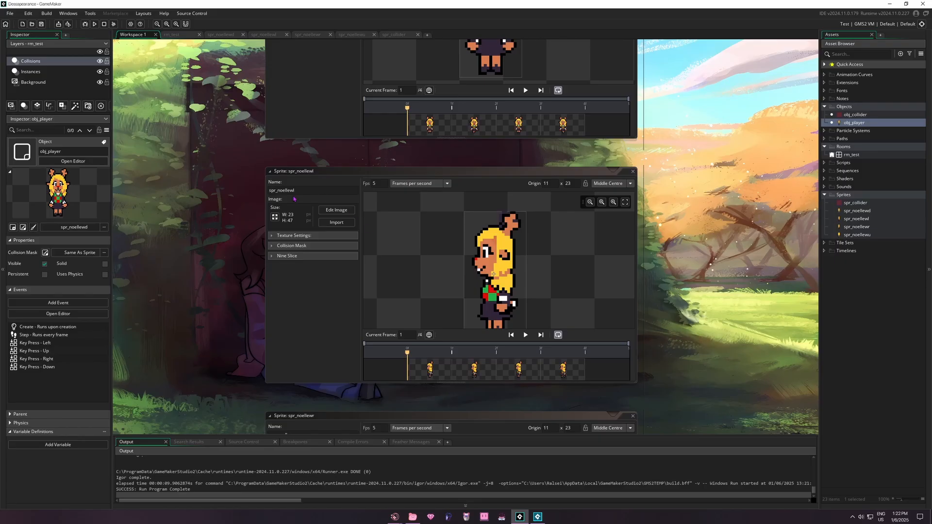
left_click(289, 246)
left_click(290, 246)
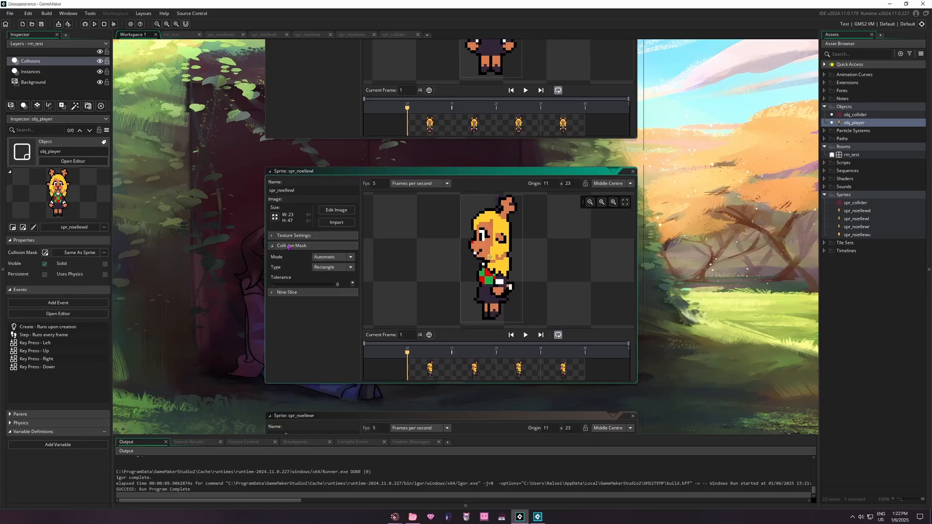
left_click(291, 247)
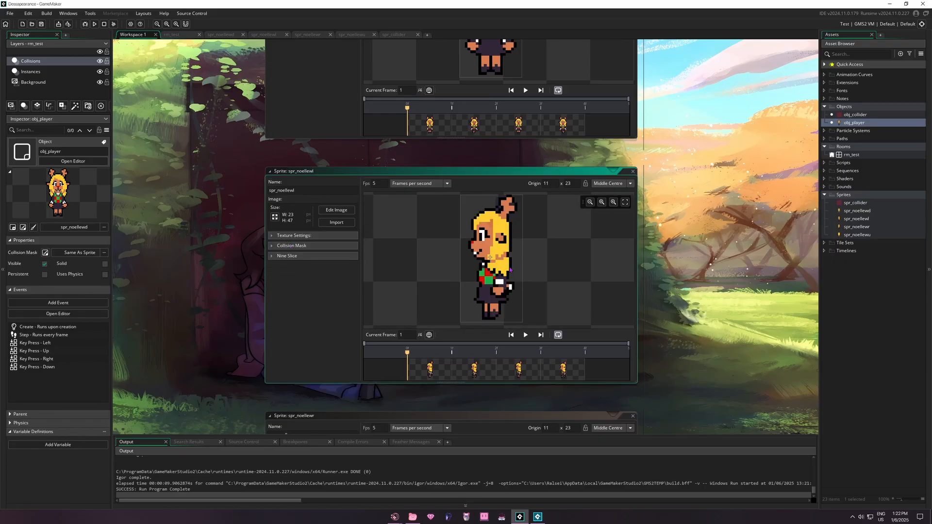
Set the collision mask of obj_player to the spr_noellewd sprite
scroll(496, 282, "up", 10)
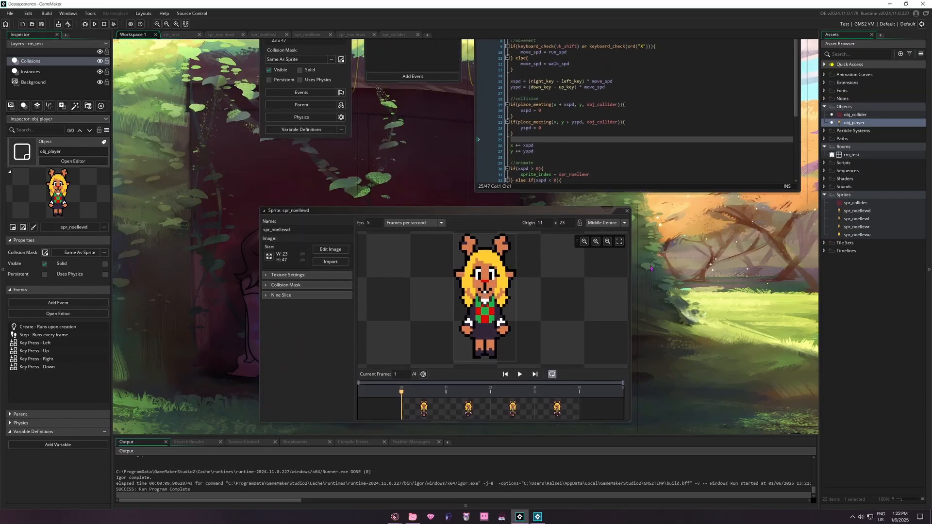
scroll(457, 325, "up", 10)
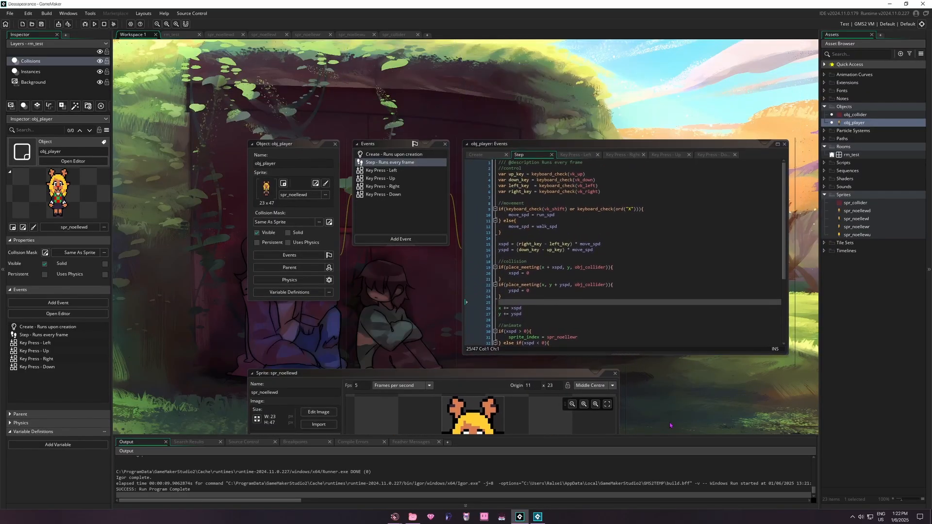
left_click(291, 223)
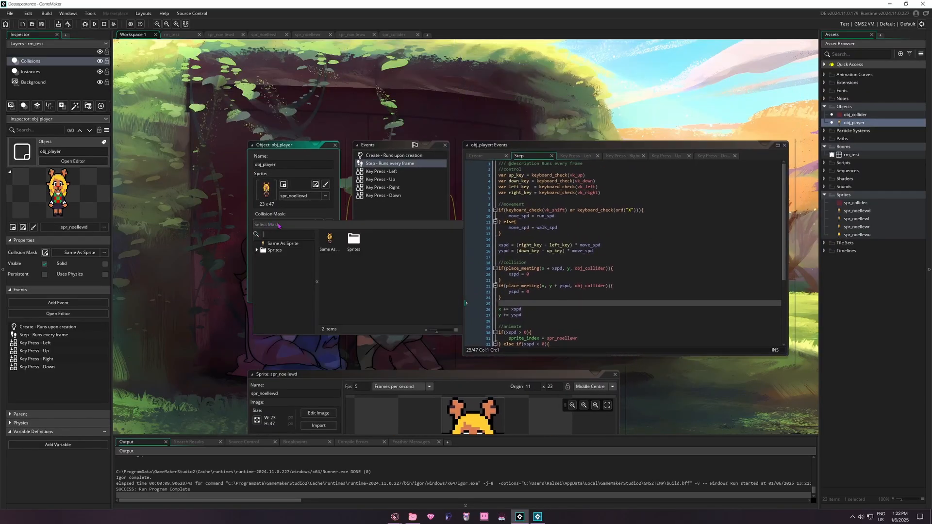
double_click(354, 241)
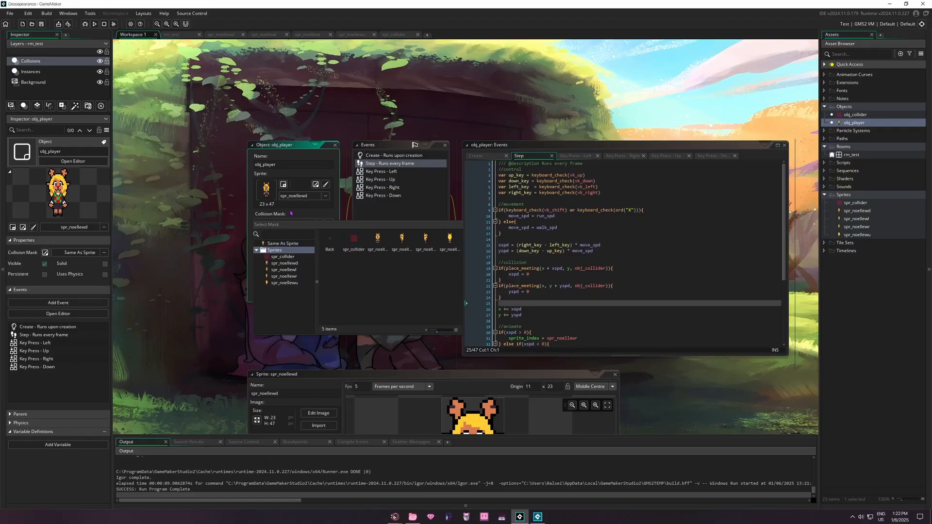
left_click(382, 249)
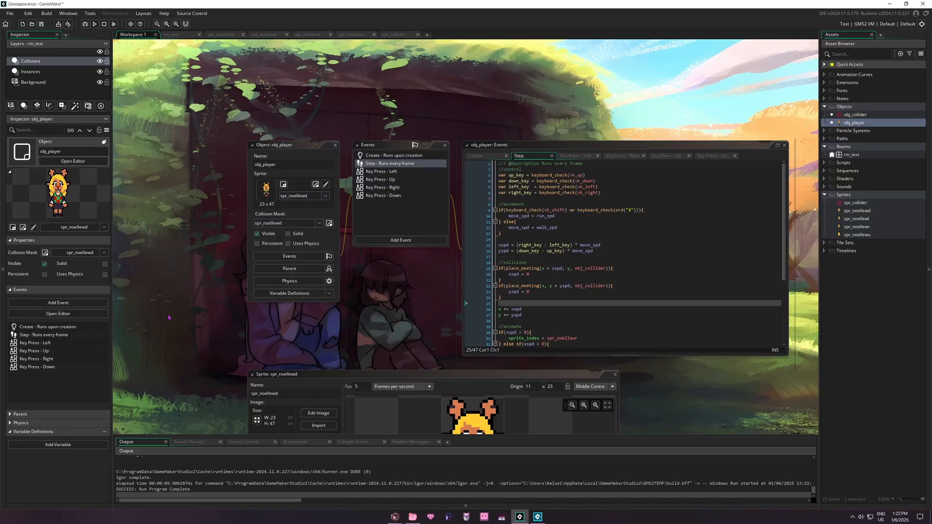
Switch spr_noellewd's collision mask to Manual mode and shrink it to the lower body, with top 32 and bottom 45
scroll(169, 318, "down", 5)
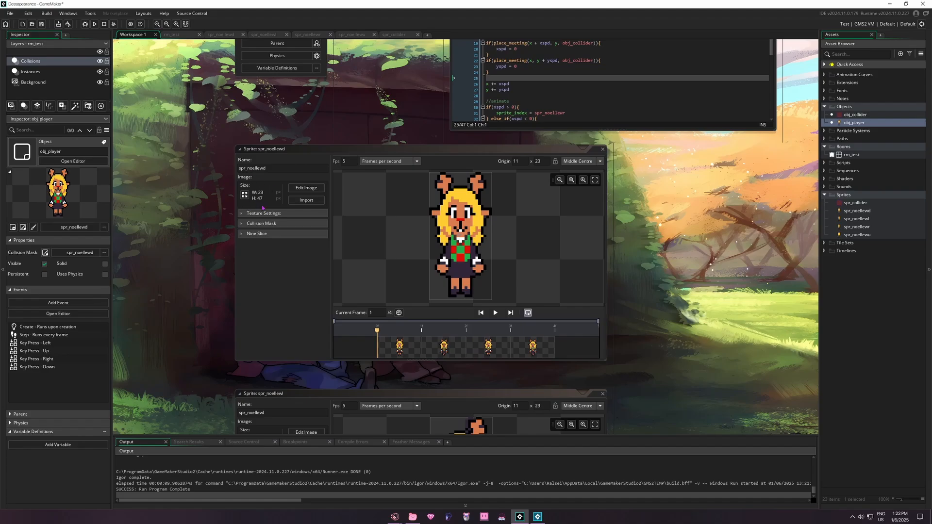
left_click(263, 223)
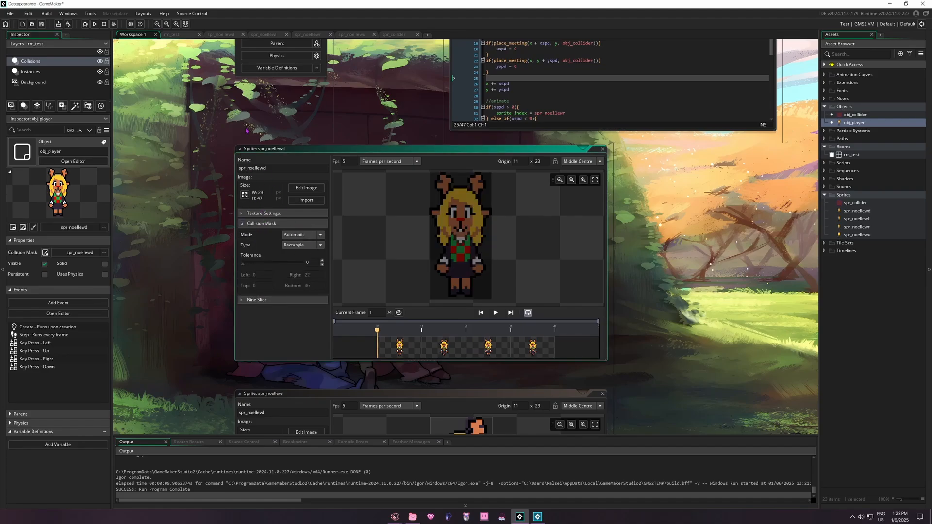
left_click(305, 235)
left_click(308, 255)
left_click_drag(492, 300, 491, 297)
left_click_drag(493, 178, 492, 267)
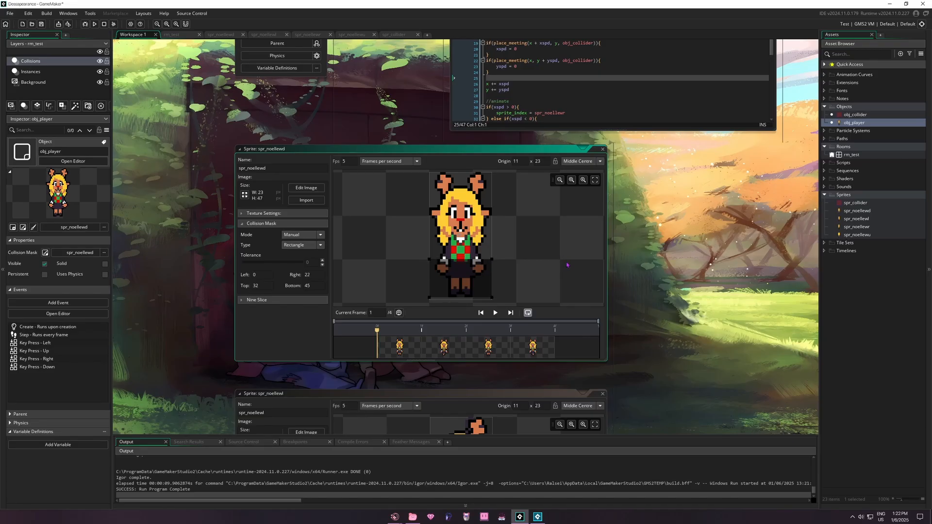
Run the game, walk the player beside and beneath the vertical collider to test the reduced mask, and close the game
key("F5")
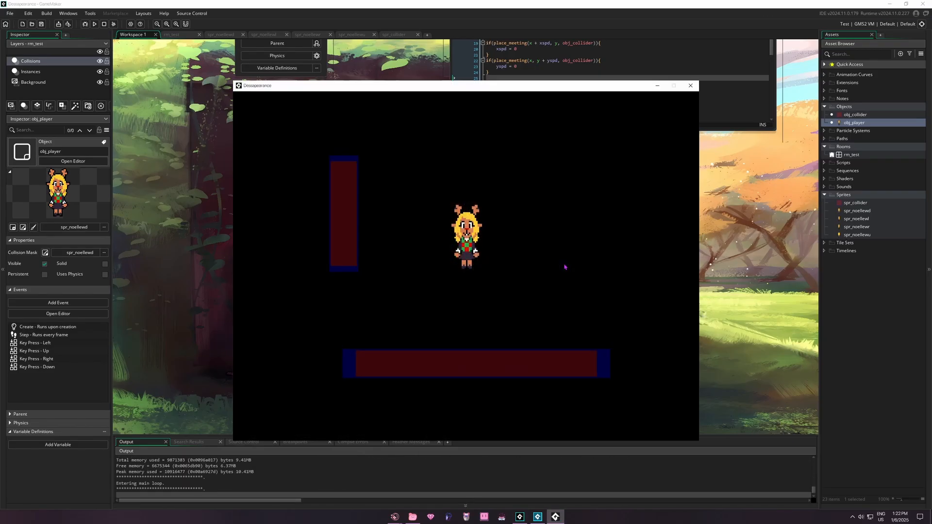
key("Left")
key("Up")
key("Down")
key("Up")
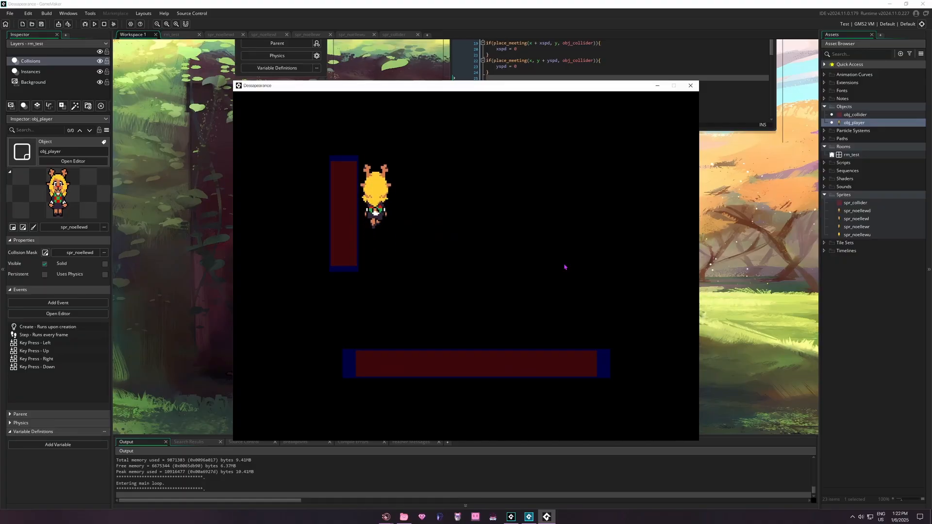
key("Down")
key("Up")
key("Down")
key("Left")
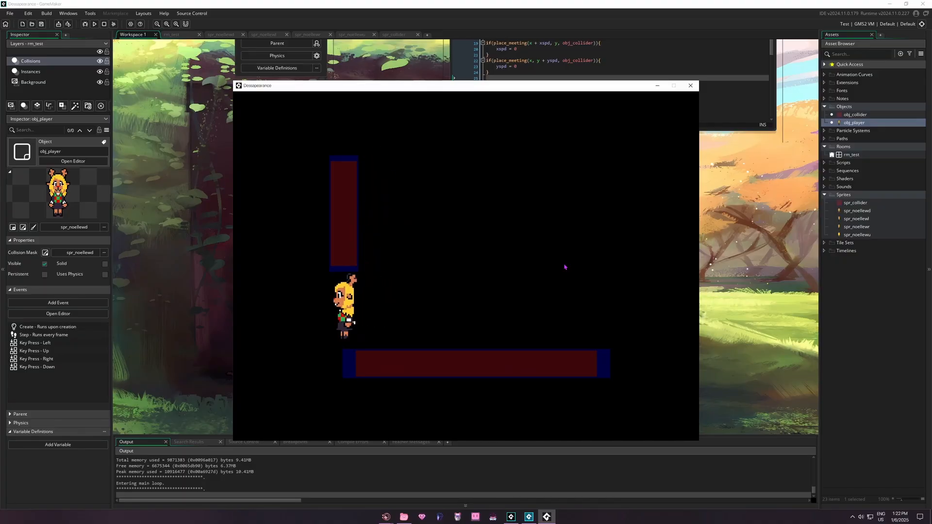
key("Up")
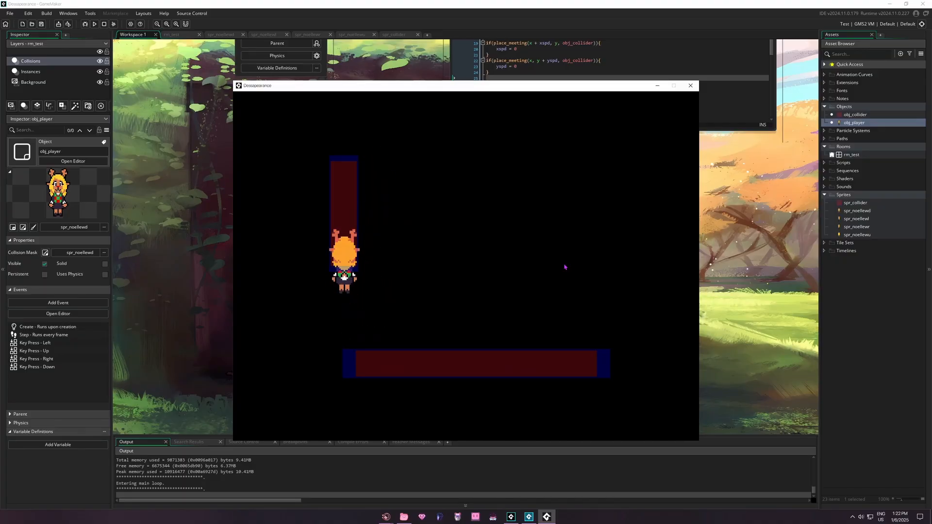
left_click(690, 86)
Move the Instances layer above the Collisions layer in rm_test and run the game
left_click(173, 35)
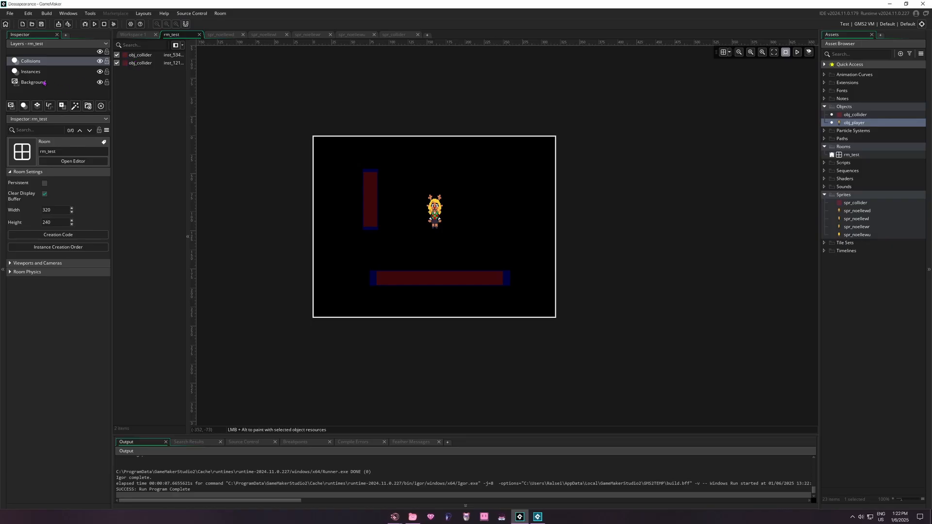
left_click_drag(38, 73, 36, 62)
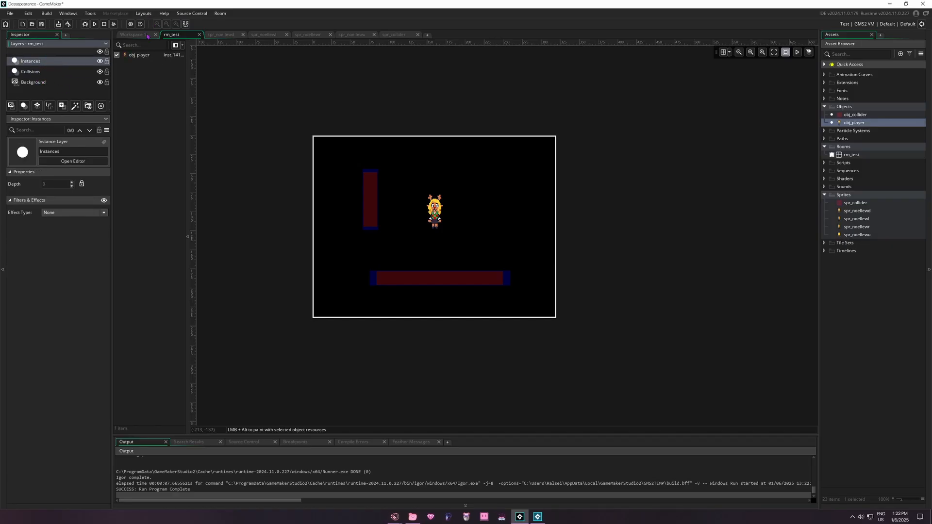
key("F5")
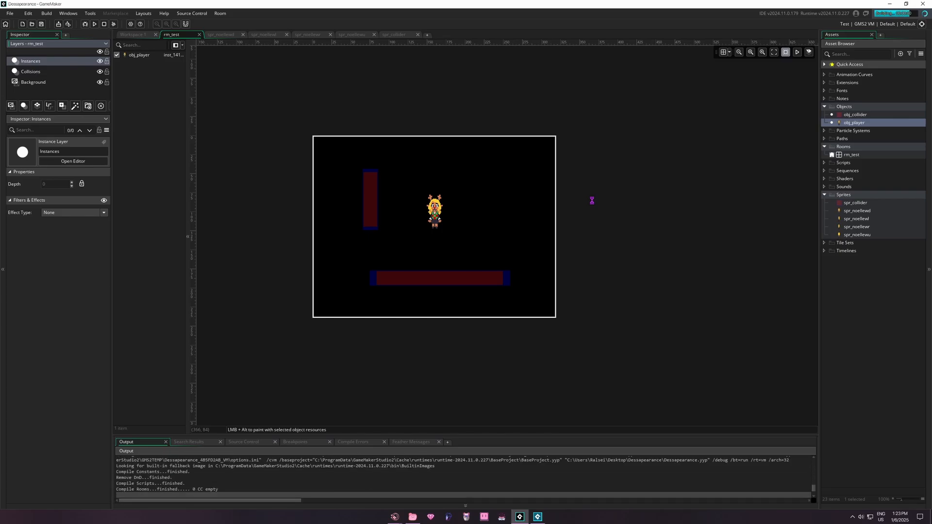
Walk the player around the lower end of the vertical collider to check the drawing order and collisions
key("Left")
key("Down")
key("Up")
key("Right")
key("Left")
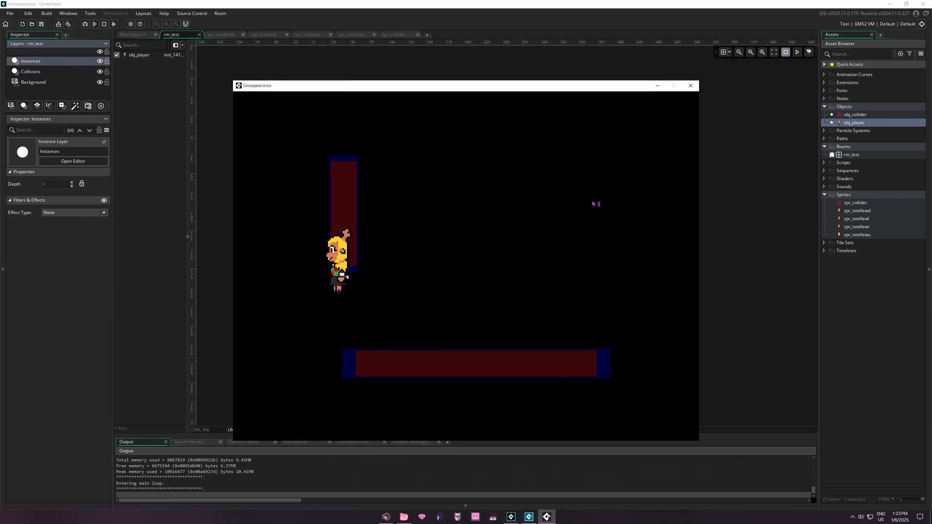
key("Right")
key("Left")
key("Up")
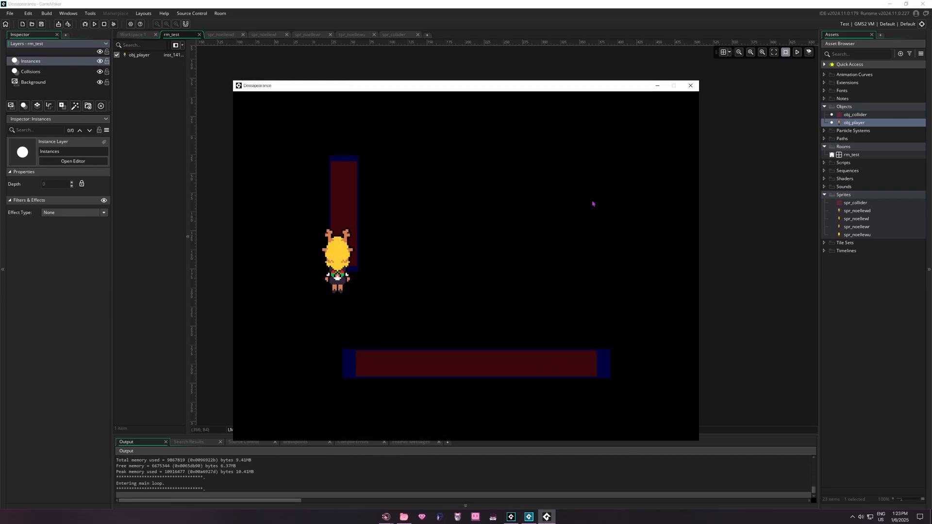
key("Right")
key("Left")
key("Down")
key("Up")
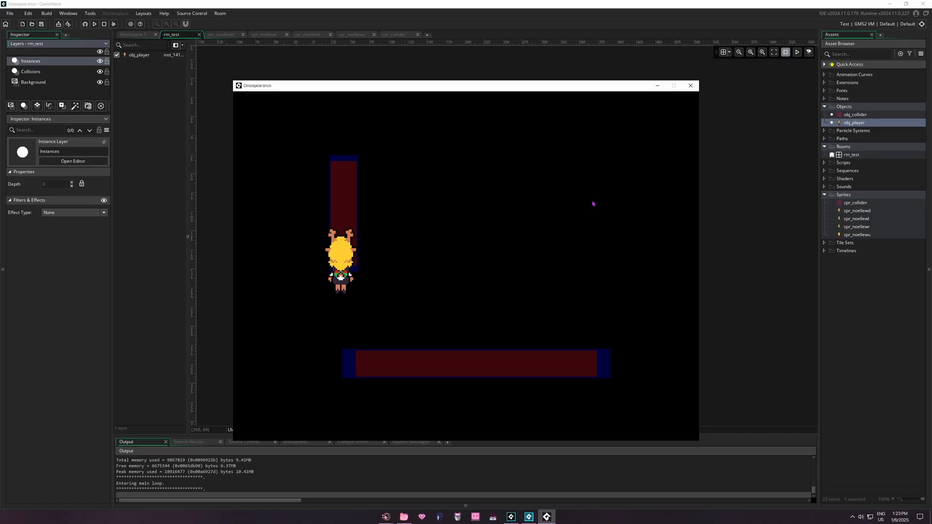
key("Up")
key("Down")
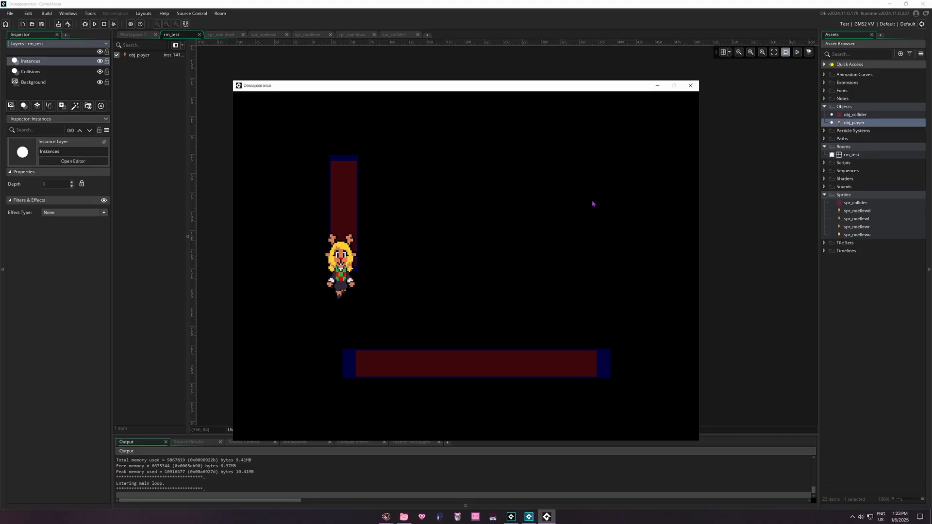
key("Right")
key("Left")
key("Up")
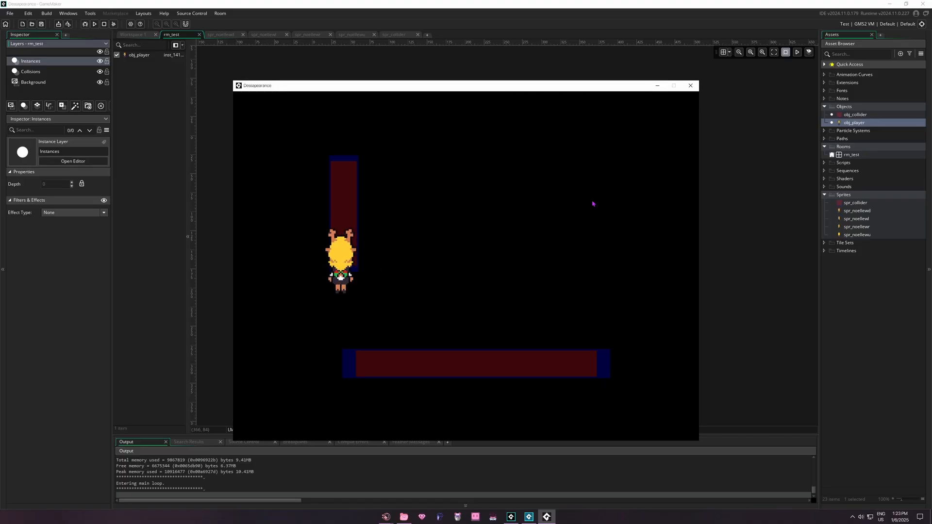
Turn and move the player in every direction at the lower end of the vertical collider to test the overlap
key("Down")
key("Up")
key("Right")
key("Left")
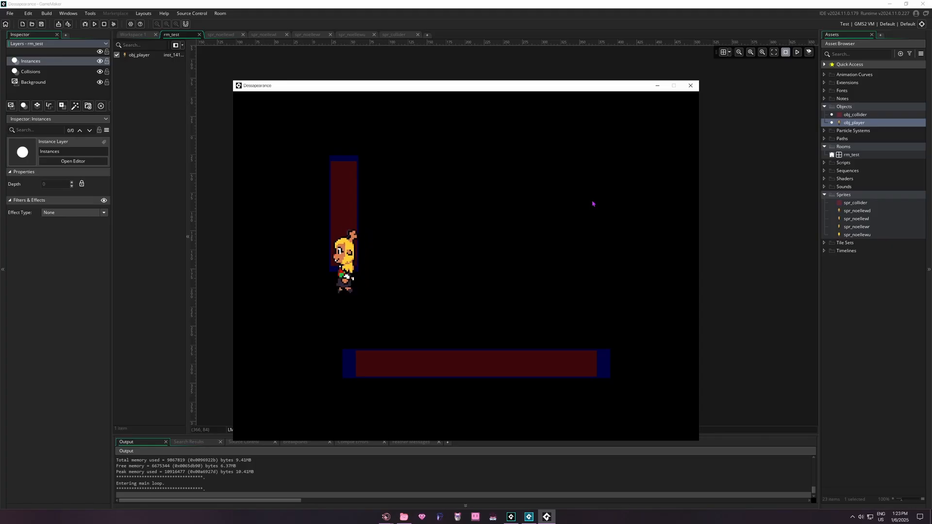
key("Right")
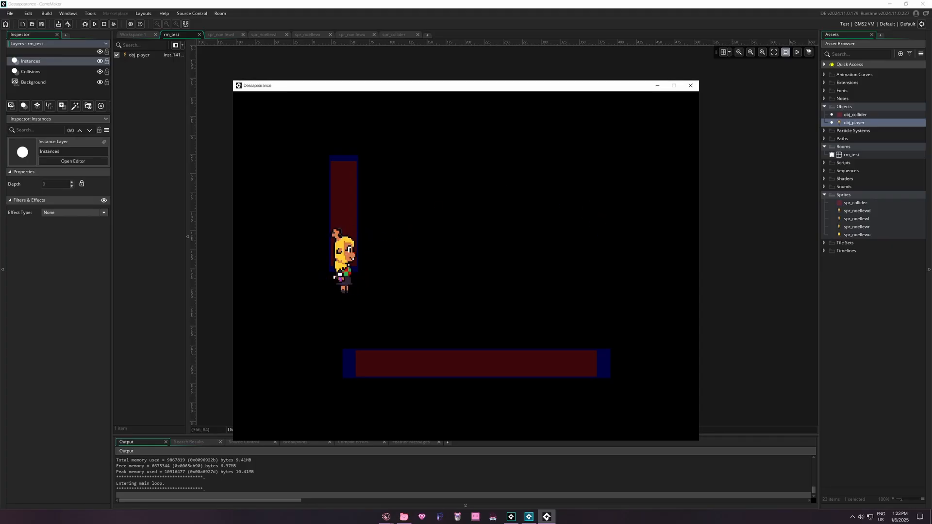
key("Right")
key("Left")
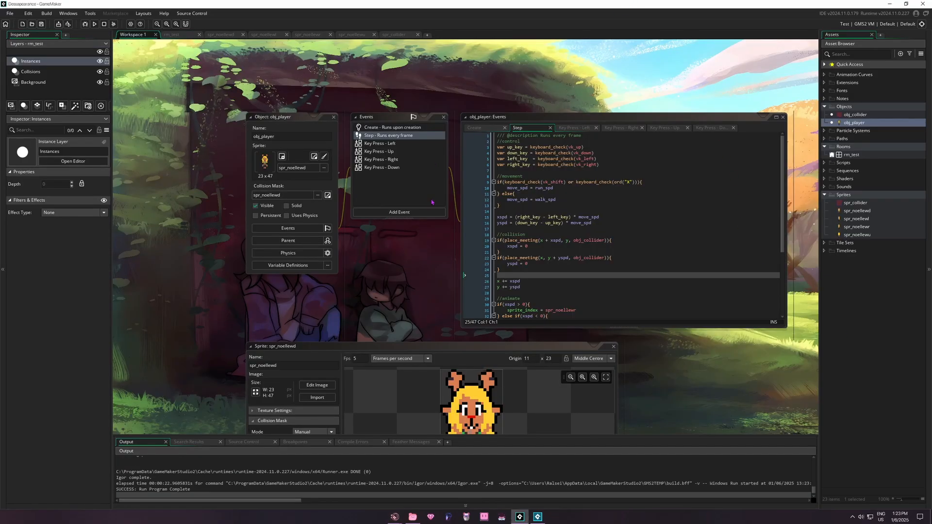
Make obj_collider invisible in its object properties and run the game
double_click(855, 114)
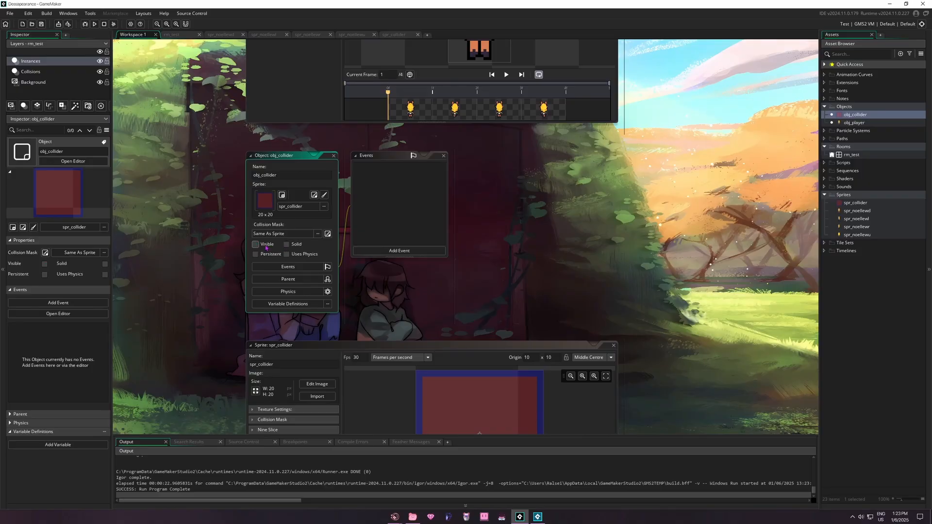
key("F5")
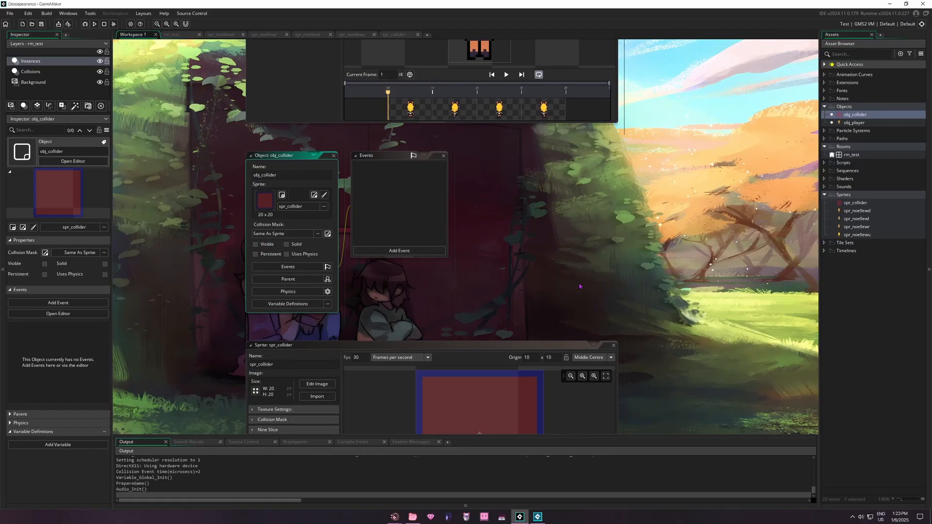
Walk the player around the room to test the hidden colliders, and close the game
key("Left")
key("Right")
key("Down")
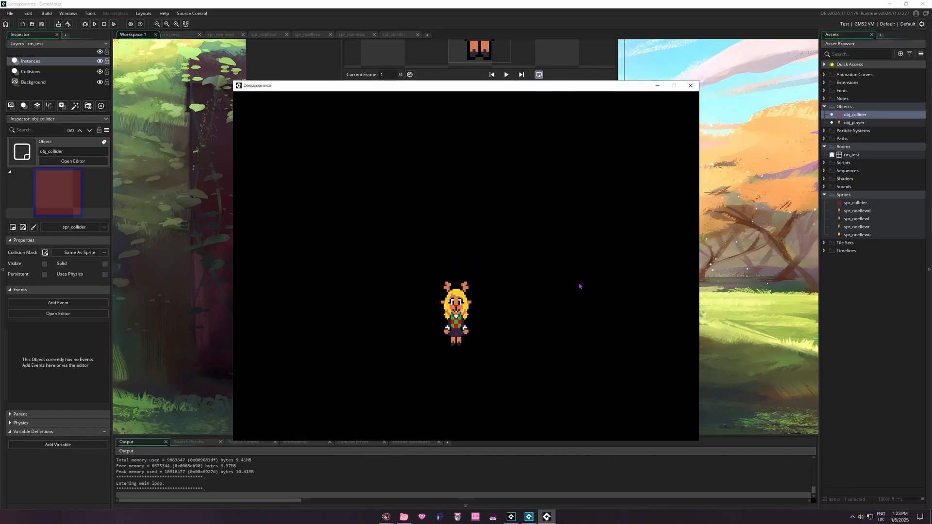
key("Left")
key("Right")
key("Right")
key("alt+F4")
left_click(872, 377)
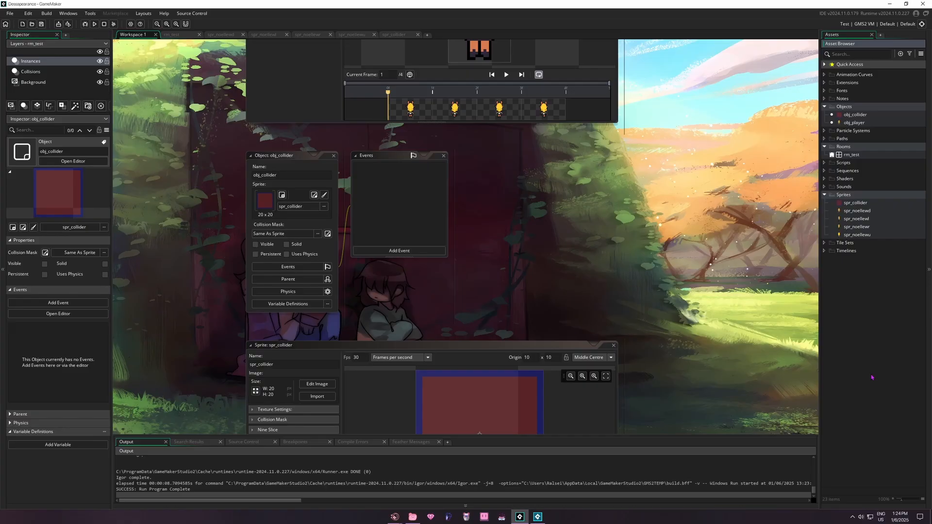
Switch to the browser, download the Undertale "Papyrus and Sans's House" sheet into the project folder, and return to GameMaker
key("alt+Tab")
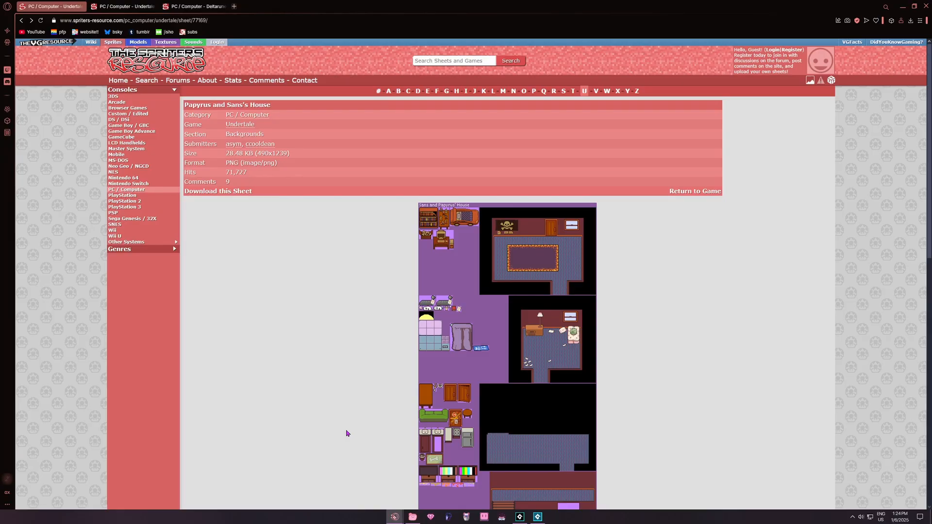
scroll(641, 309, "down", 2)
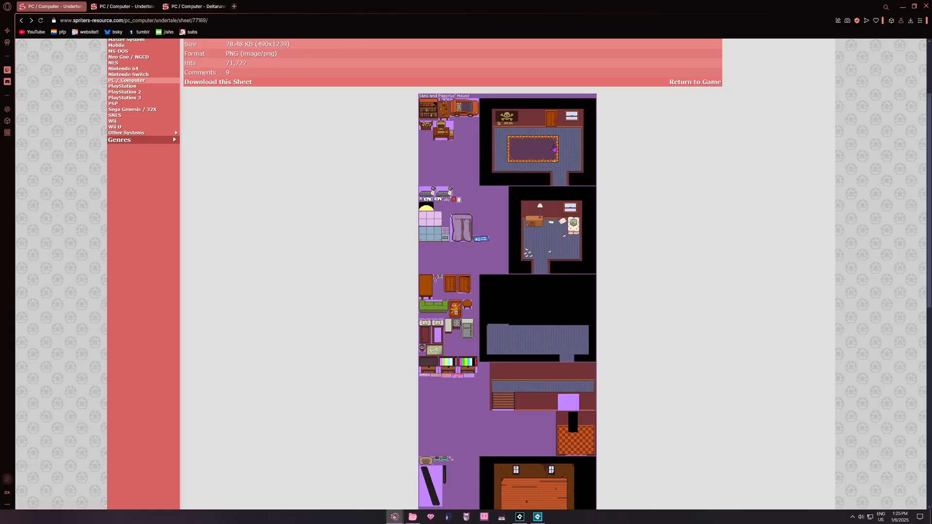
left_click(248, 83)
double_click(83, 56)
left_click(375, 247)
left_click(902, 6)
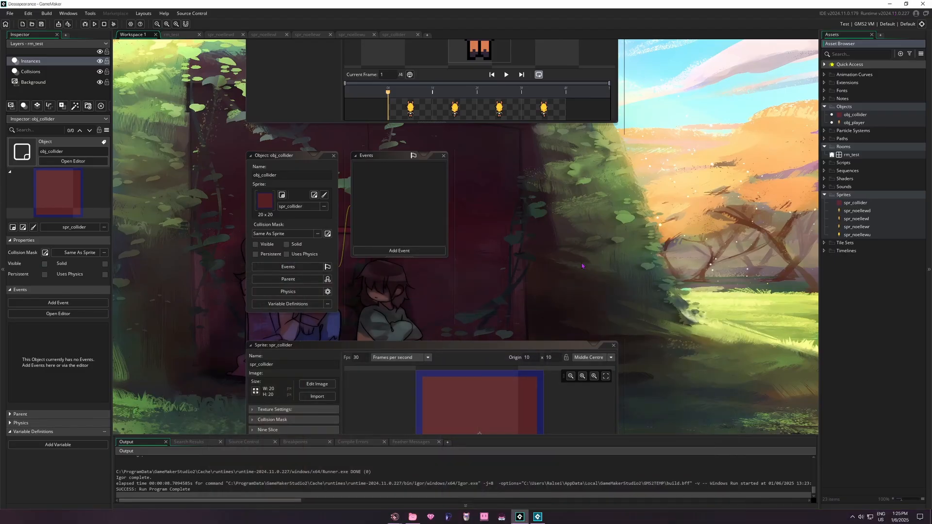
Create a new sprite named spr_papsroom
key("alt+s")
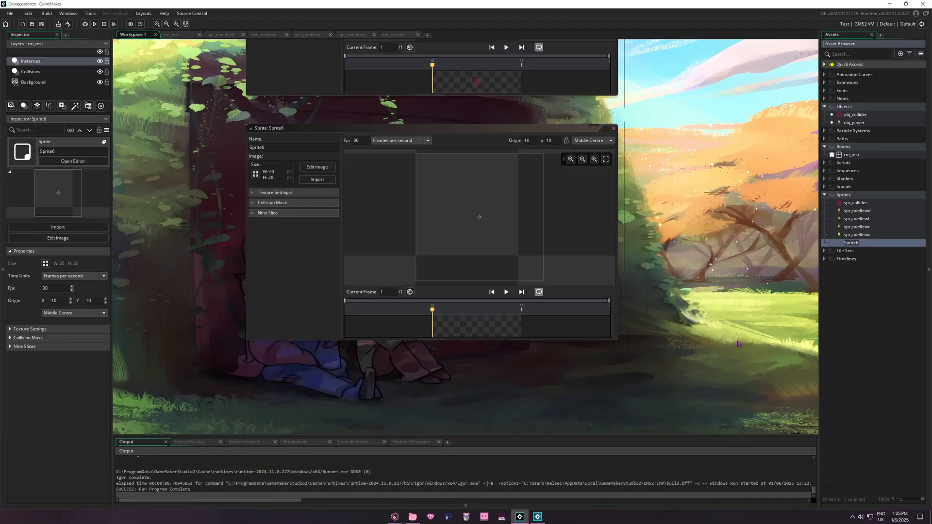
type("spr_papsroom")
key("Return")
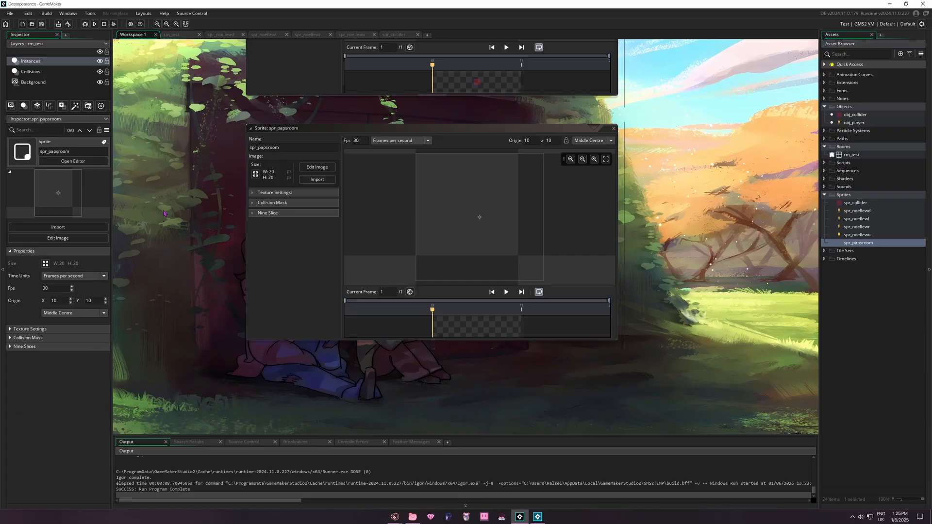
Import the downloaded house sheet from the project folder on the Desktop into spr_papsroom and set its speed to 0 fps
left_click(328, 180)
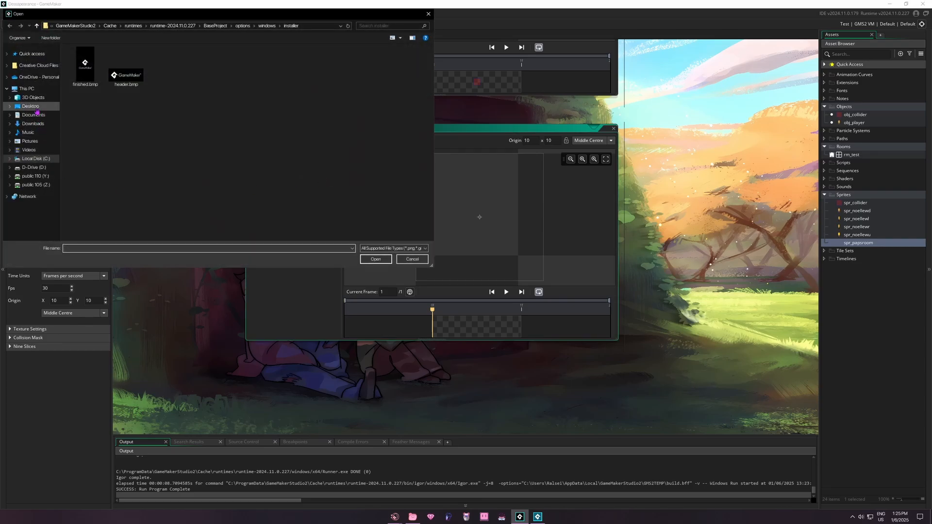
left_click(36, 109)
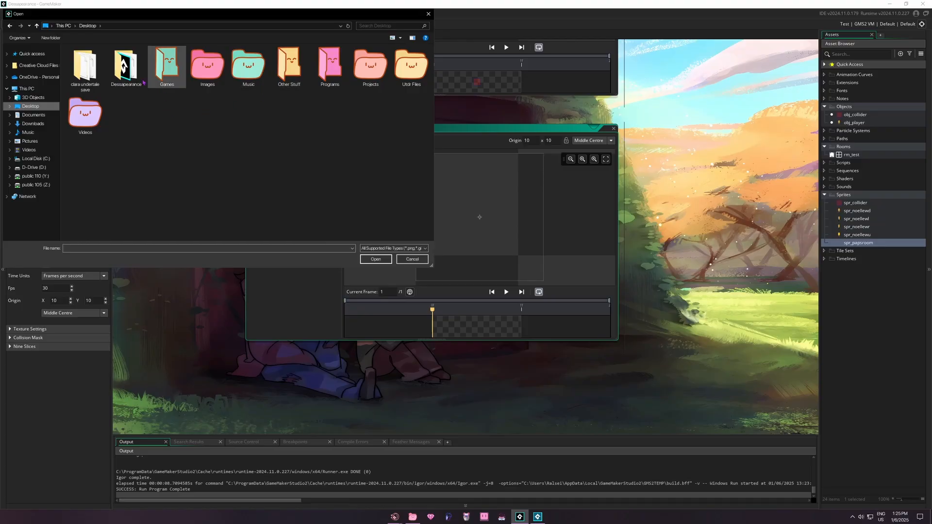
double_click(126, 73)
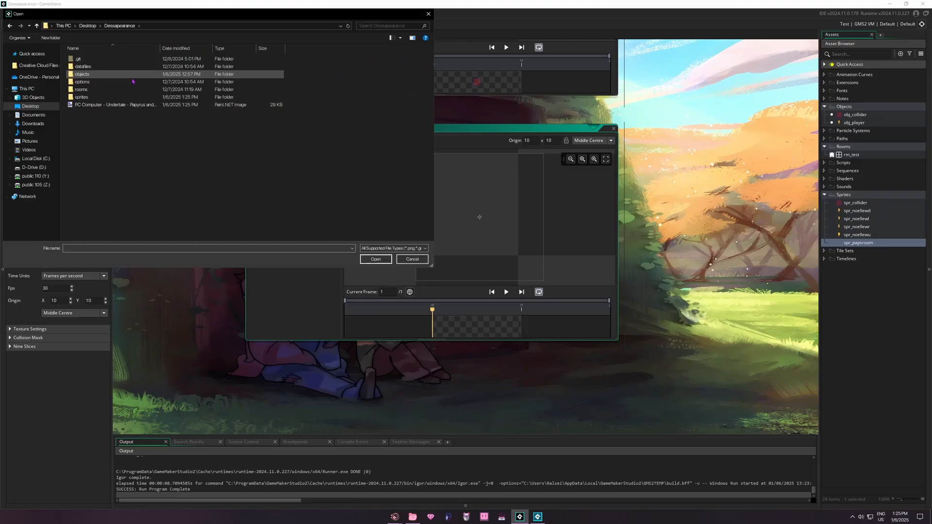
double_click(120, 107)
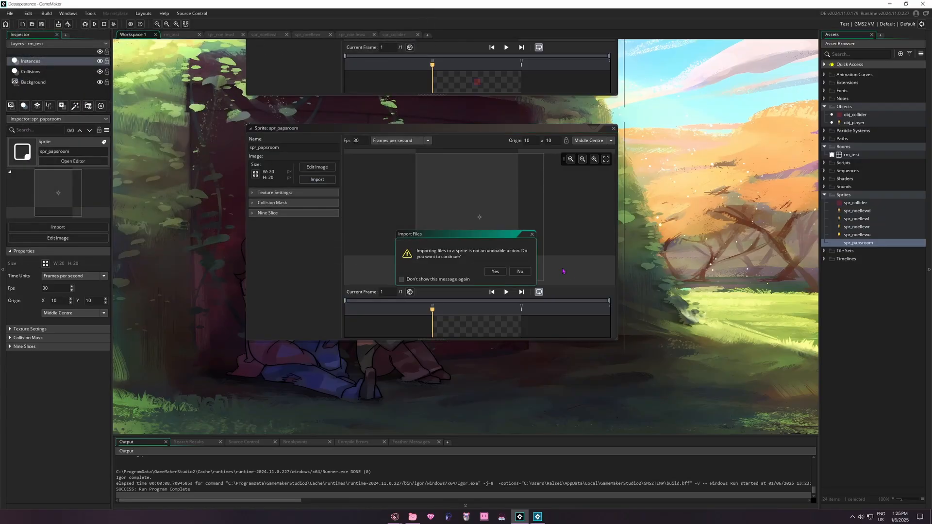
left_click(495, 271)
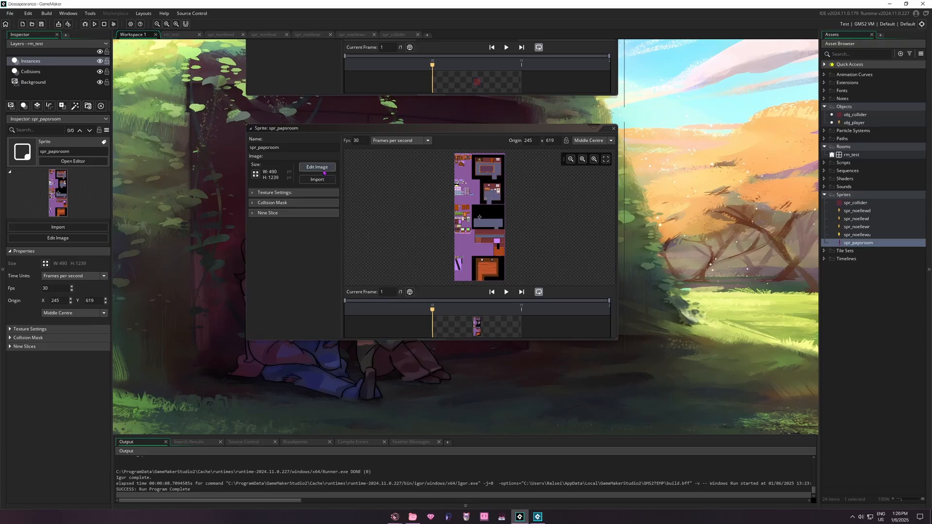
left_click(356, 140)
type("0")
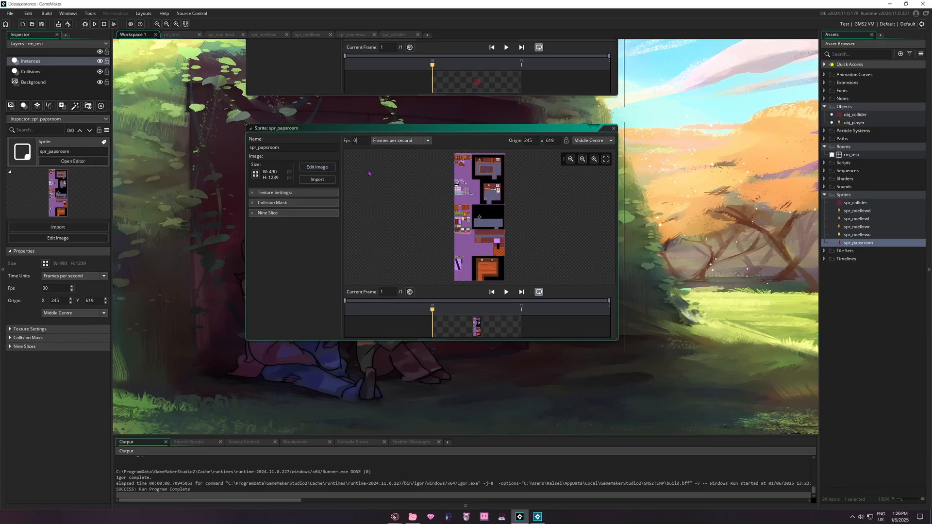
Crop spr_papsroom's image to the 320 x 240 room with the skull flag and flame-bordered rug, including its black border
left_click(317, 166)
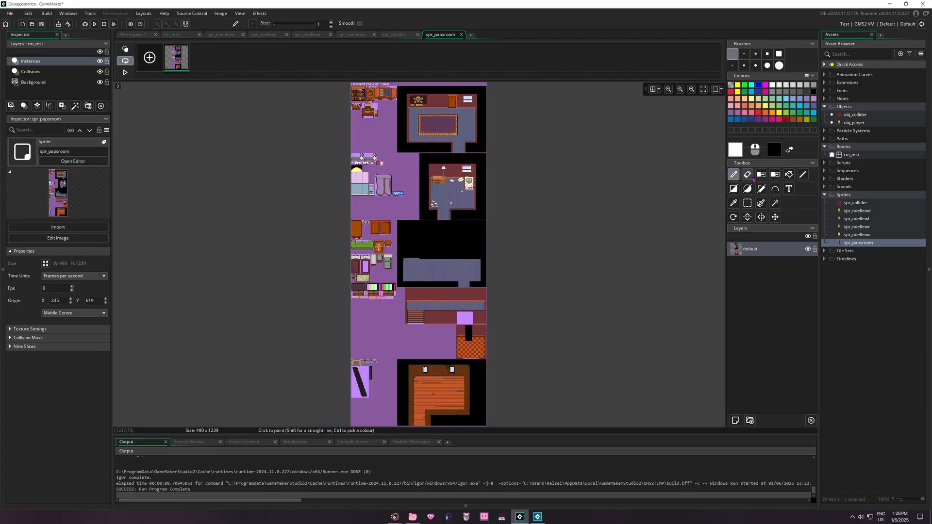
left_click(748, 203)
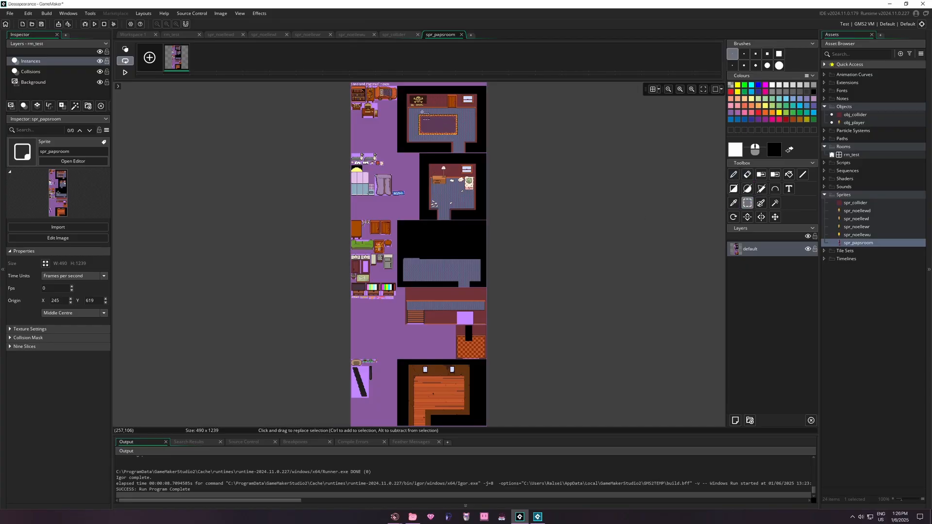
scroll(425, 109, "up", 1, "ctrl")
scroll(425, 109, "up", 5, "ctrl")
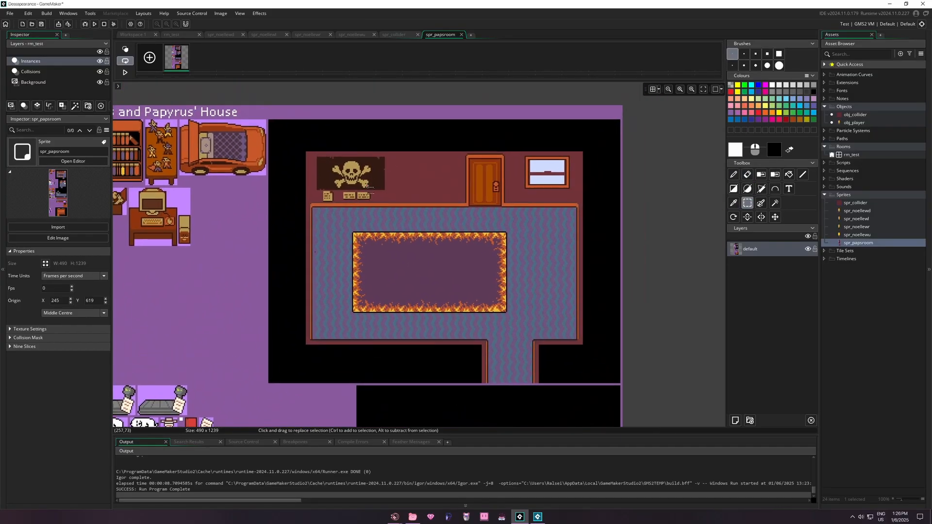
scroll(280, 139, "up", 7, "ctrl")
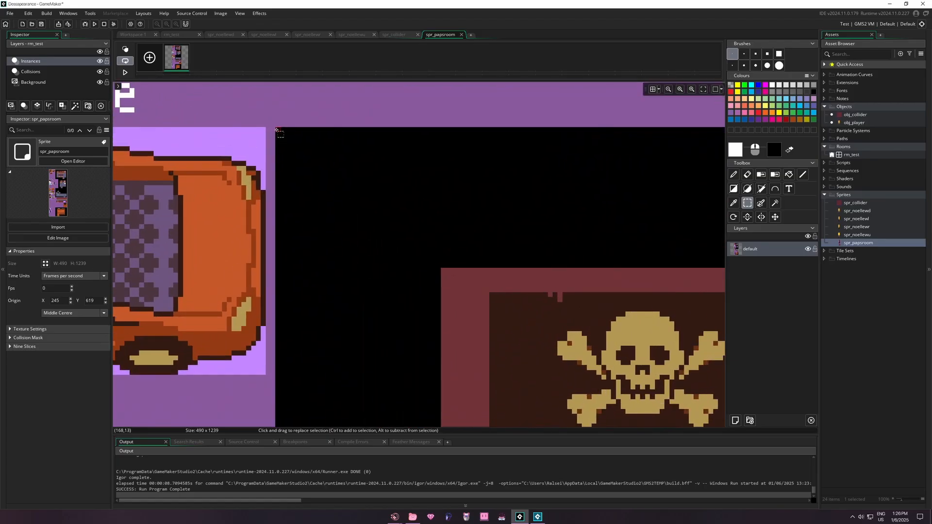
scroll(277, 130, "down", 6, "ctrl")
scroll(280, 132, "up", 2, "ctrl")
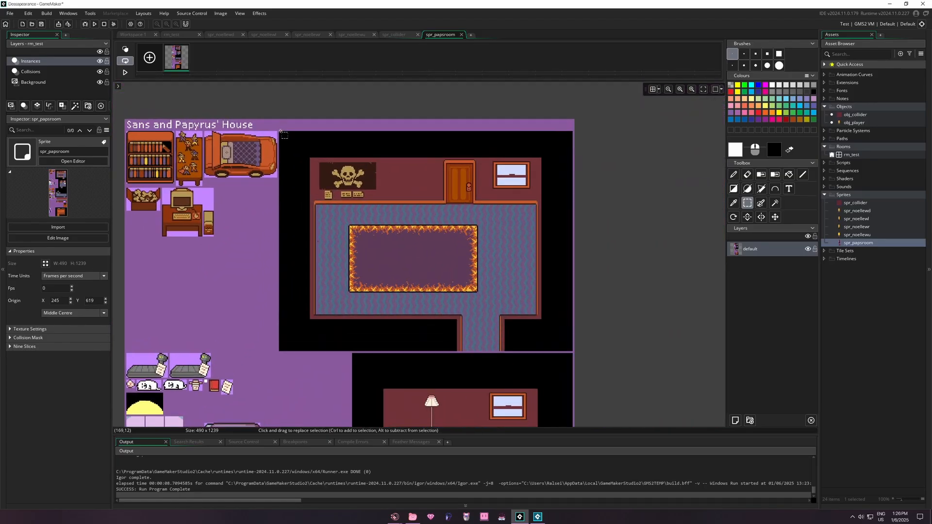
left_click_drag(281, 135, 580, 349)
scroll(587, 359, "up", 3, "ctrl")
scroll(543, 319, "down", 4, "ctrl")
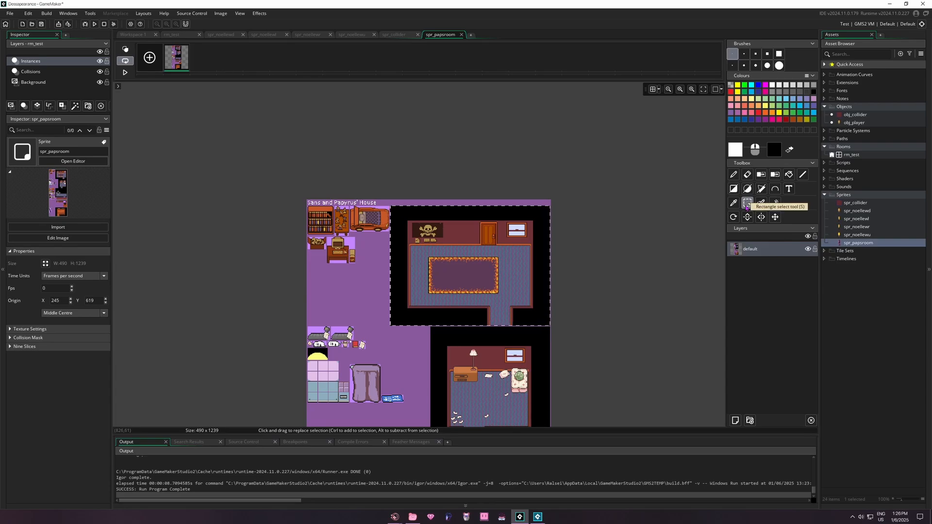
left_click(221, 13)
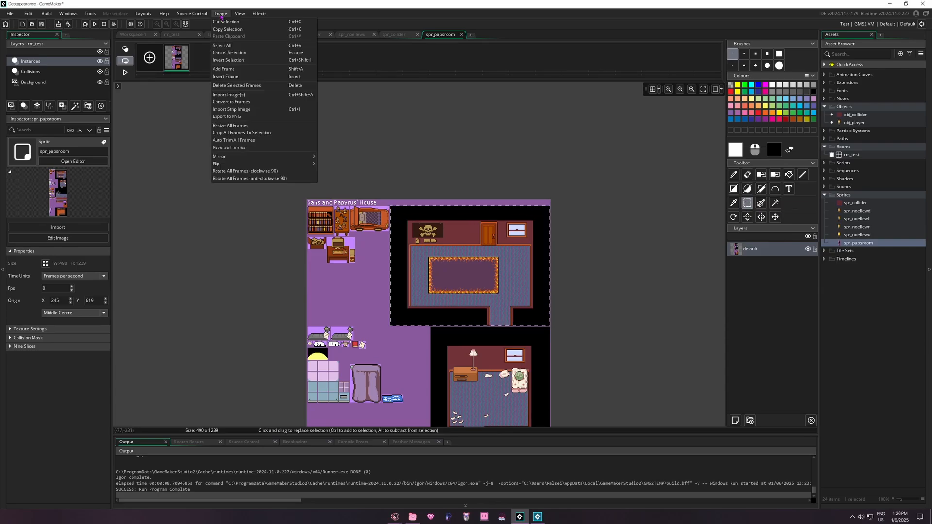
left_click(248, 133)
mouse_move(380, 259)
middle_mouse_down()
mouse_move(375, 249)
mouse_move(385, 261)
mouse_move(374, 271)
mouse_move(377, 264)
middle_mouse_up()
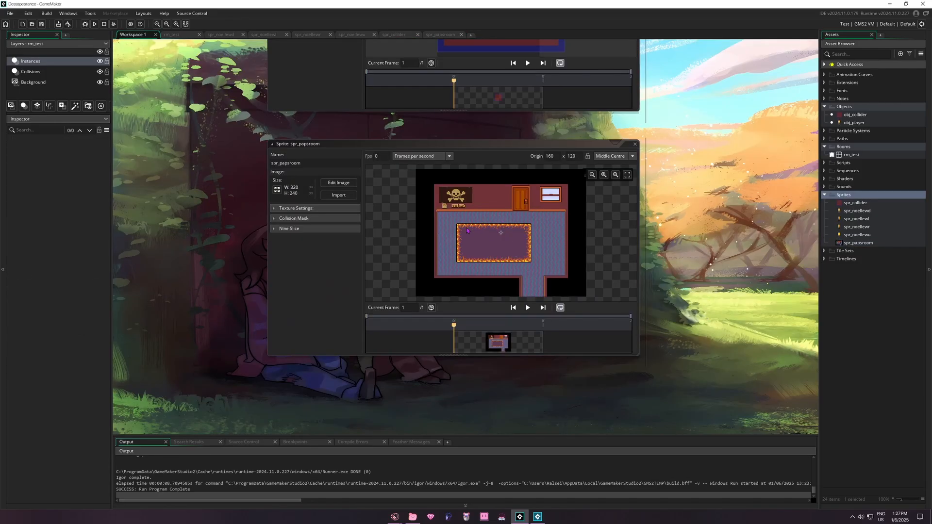
Create another sprite in the Sprites group and name it spr_bed
right_click(845, 196)
mouse_move(854, 199)
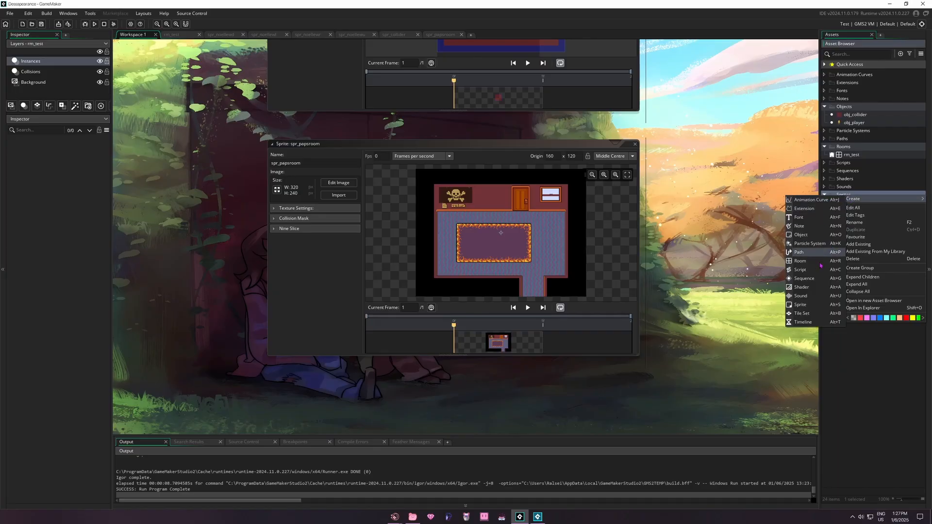
left_click(800, 305)
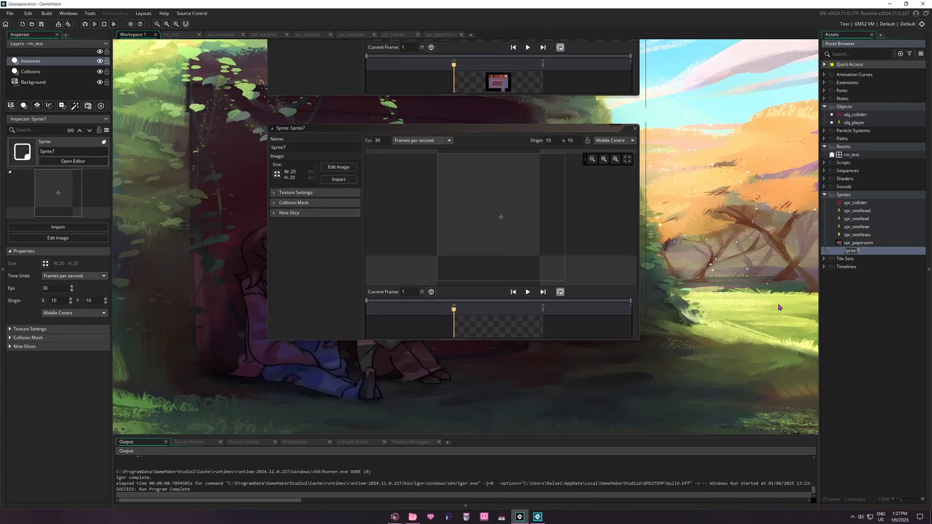
type("spr_bed")
key("Return")
Import the downloaded Papyrus and Sans's House sheet into spr_bed
left_click(339, 180)
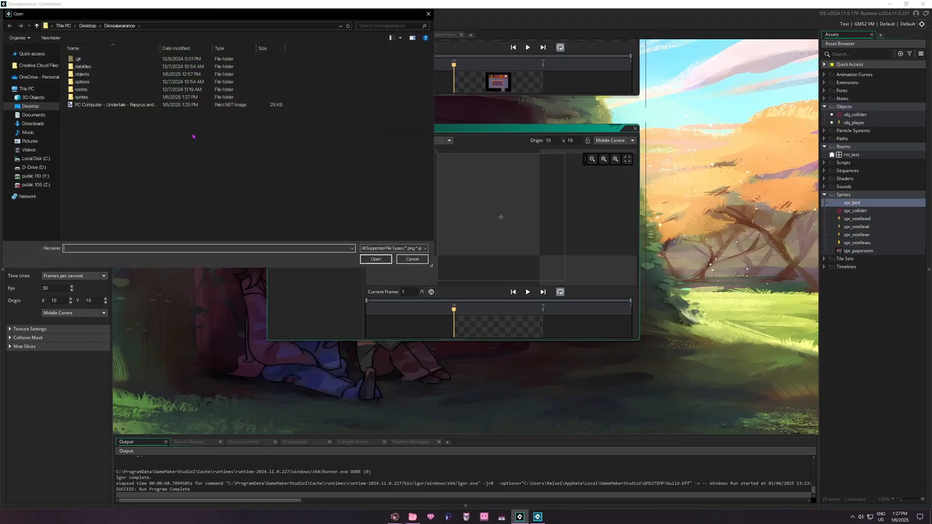
double_click(167, 107)
left_click(495, 271)
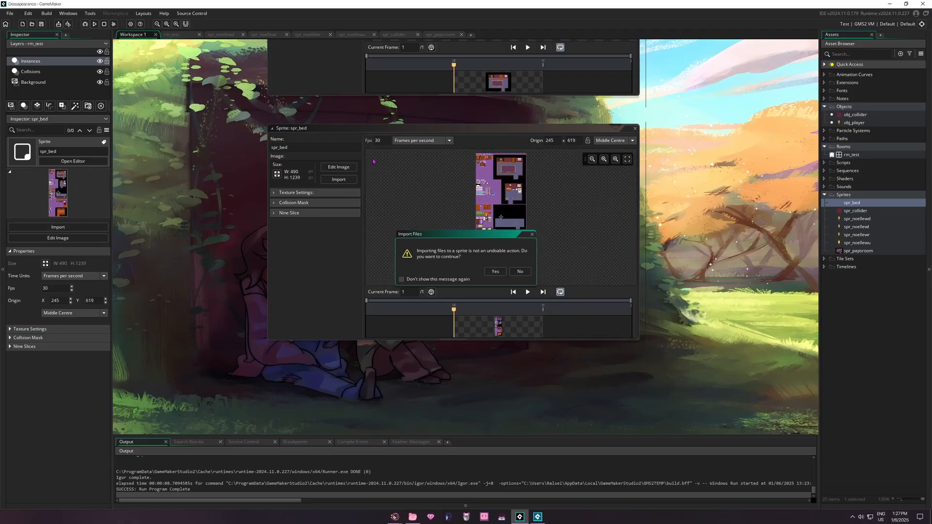
Crop spr_bed's image to the 79 x 51 area containing the race car bed
left_click(335, 170)
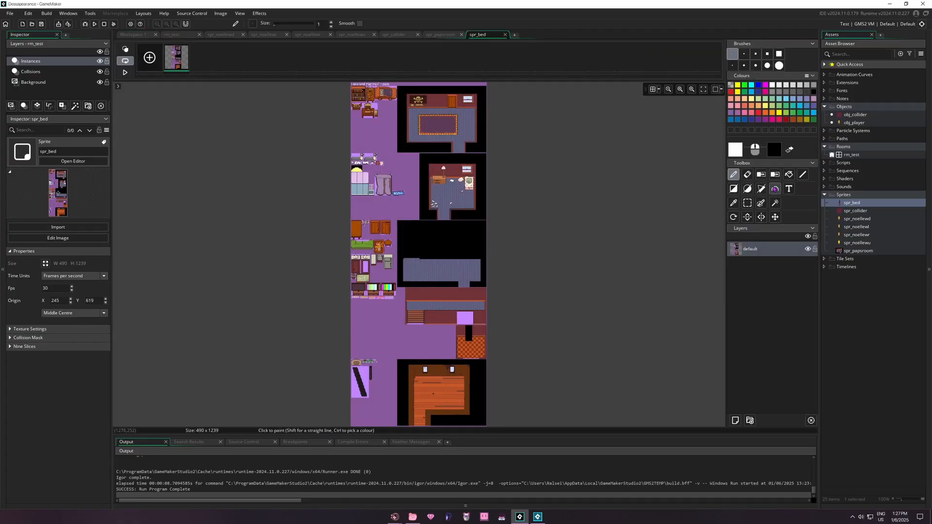
left_click(747, 203)
scroll(347, 189, "up", 6, "ctrl")
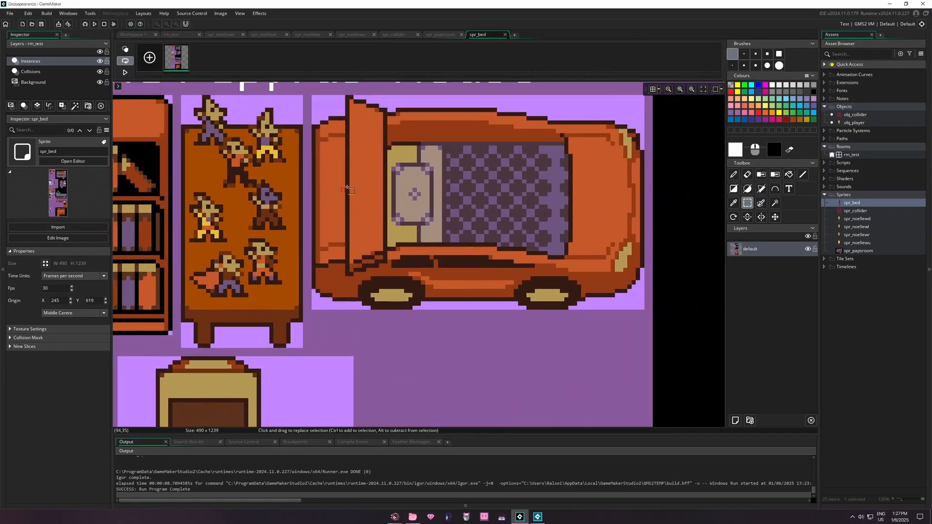
scroll(347, 190, "down", 1, "ctrl")
left_click_drag(286, 126, 573, 311)
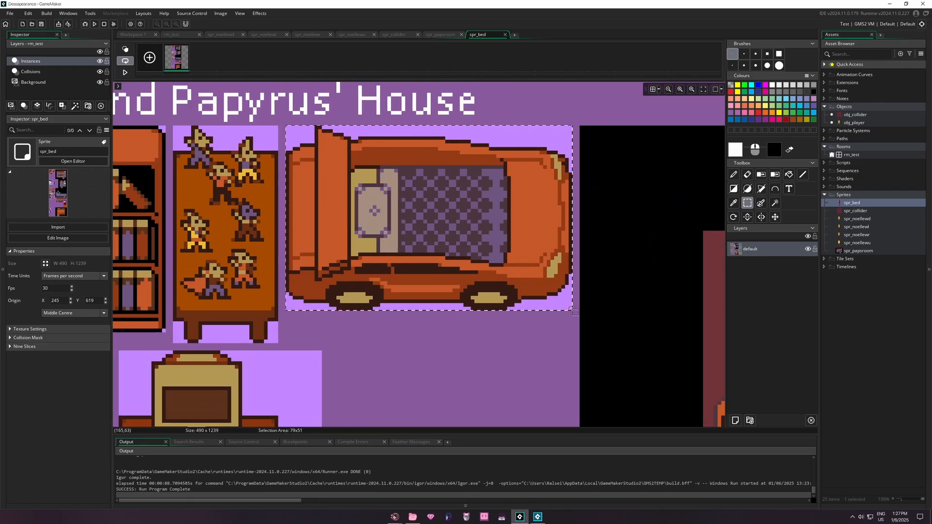
left_click(221, 13)
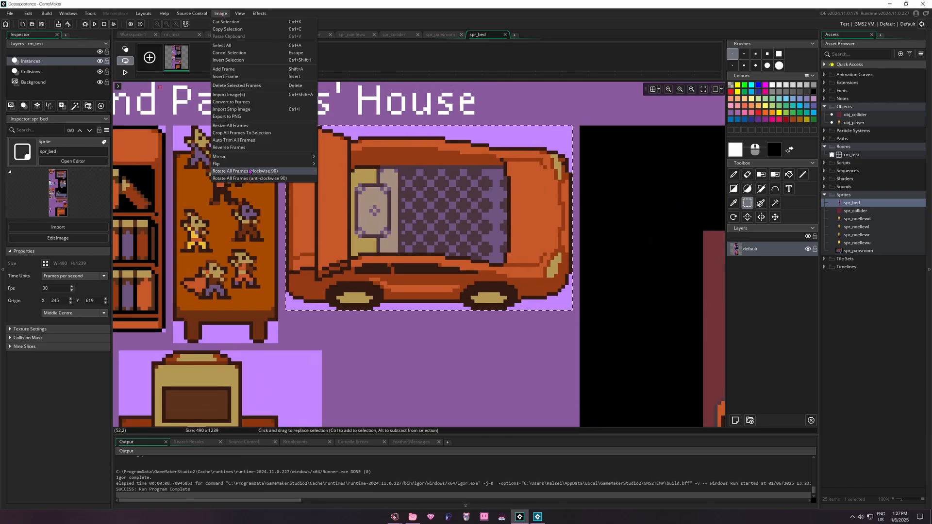
left_click(247, 136)
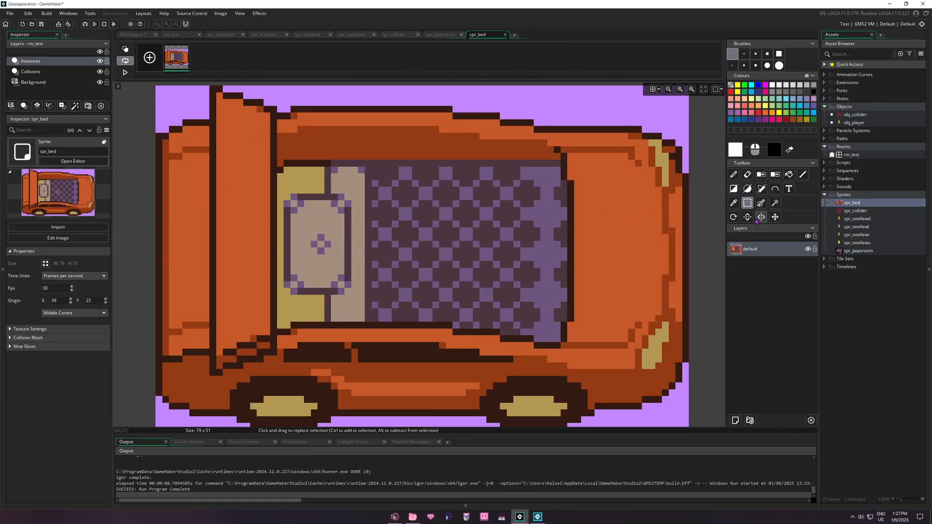
Use the Magic Wand to select and delete every purple background area around the race car bed in spr_bed's image
left_click(775, 203)
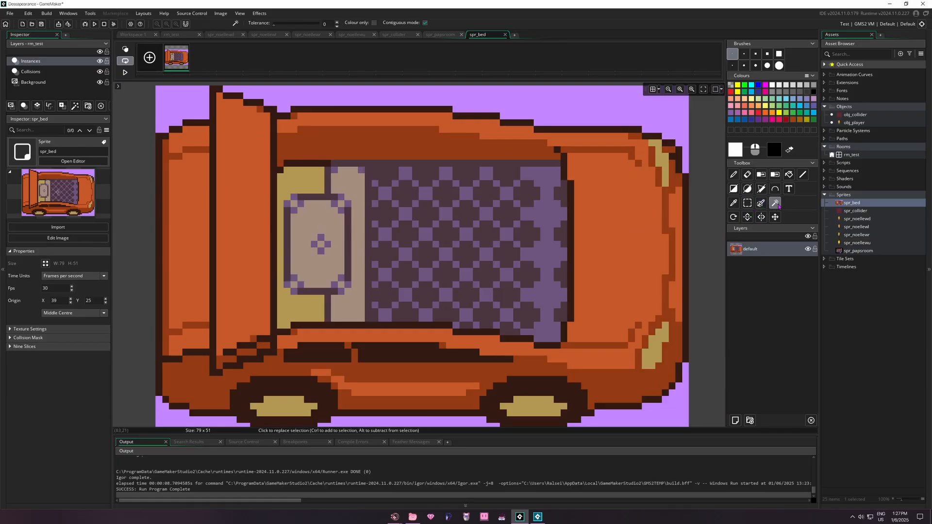
left_click(668, 121)
key("Delete")
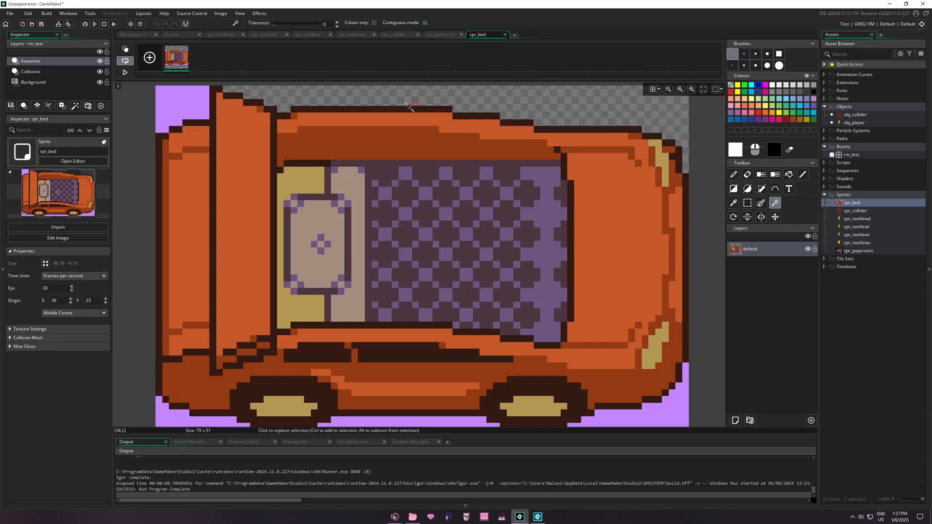
left_click(181, 98)
key("Delete")
left_click(170, 411)
key("Delete")
middle_click_drag(271, 402, 257, 346)
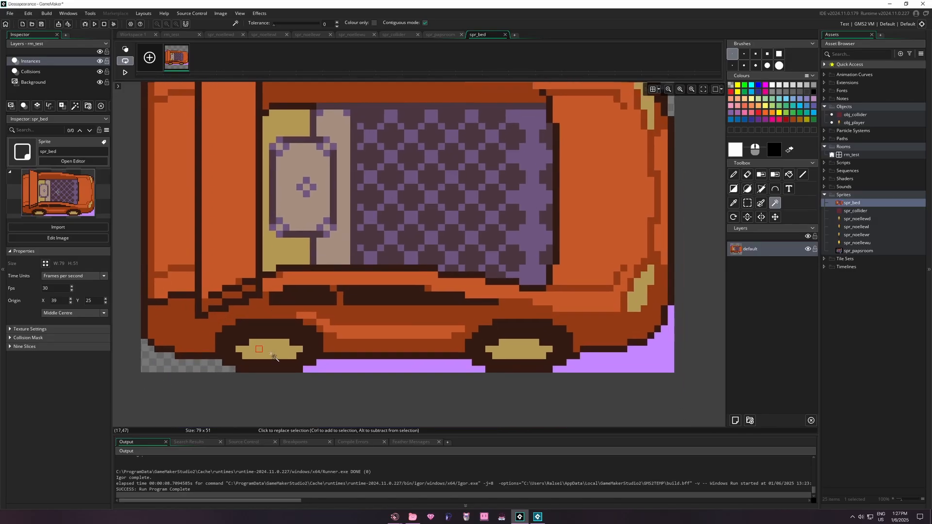
left_click(319, 364)
key("Delete")
left_click(669, 364)
key("Delete")
scroll(572, 340, "down", 5)
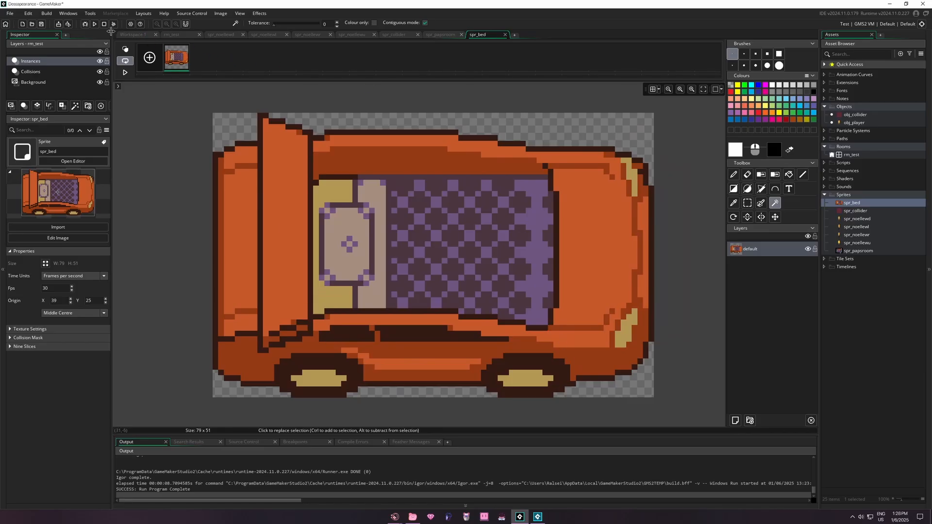
Return to Workspace 1 and open the creation options for the Sprites group
left_click(126, 36)
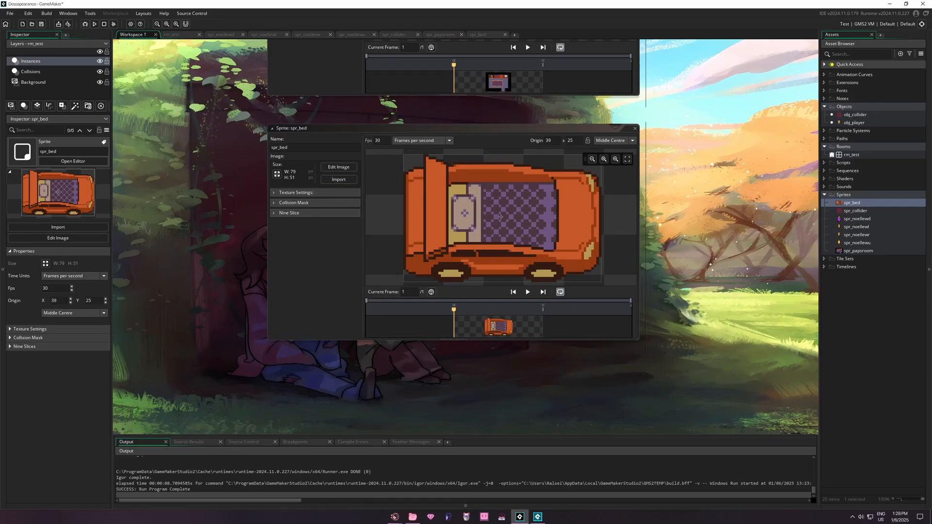
right_click(847, 195)
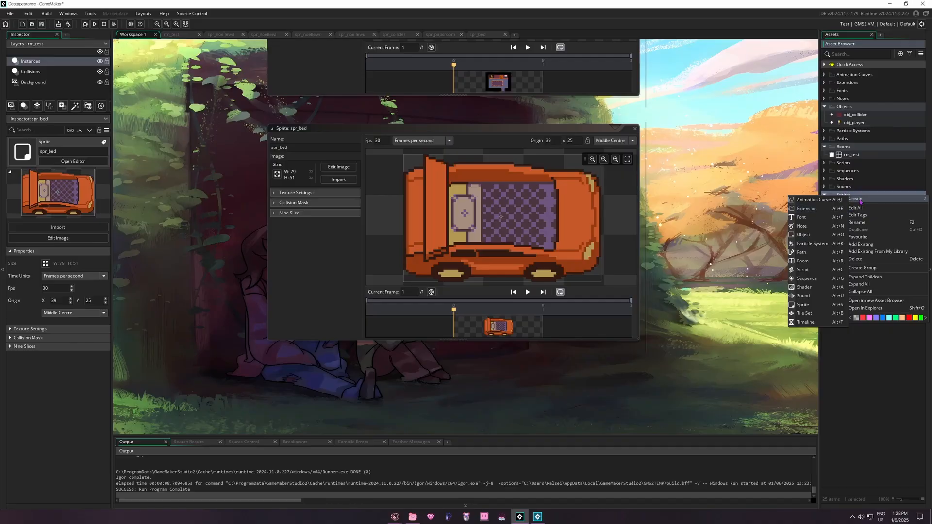
left_click(851, 197)
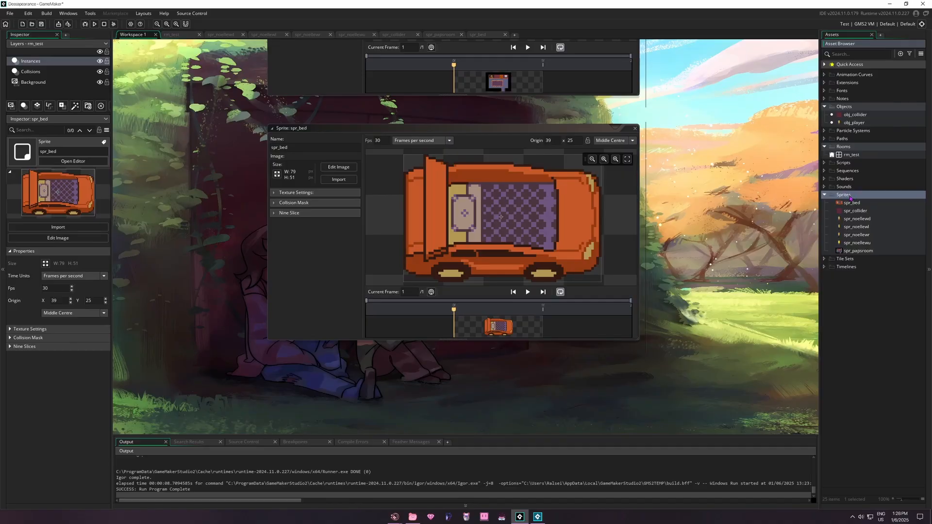
right_click(850, 197)
mouse_move(859, 199)
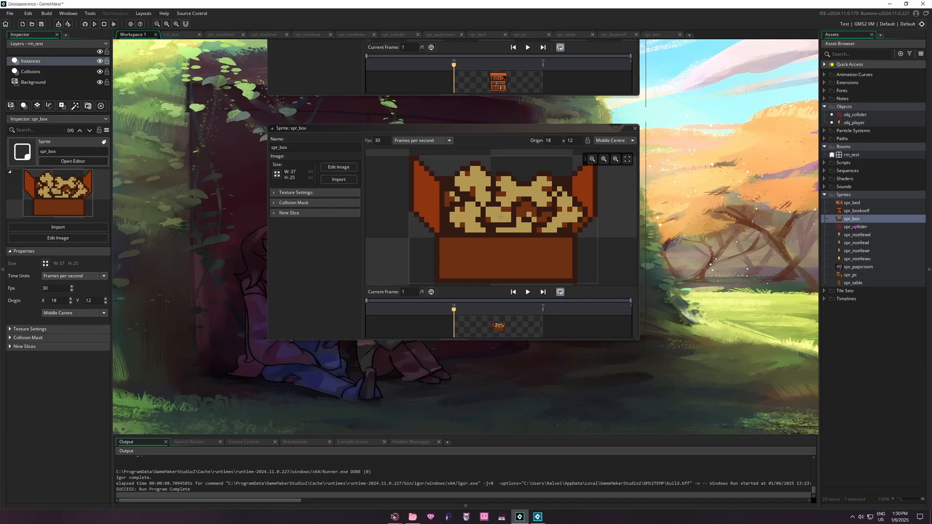
Create a group inside Sprites and name it characters
right_click(847, 195)
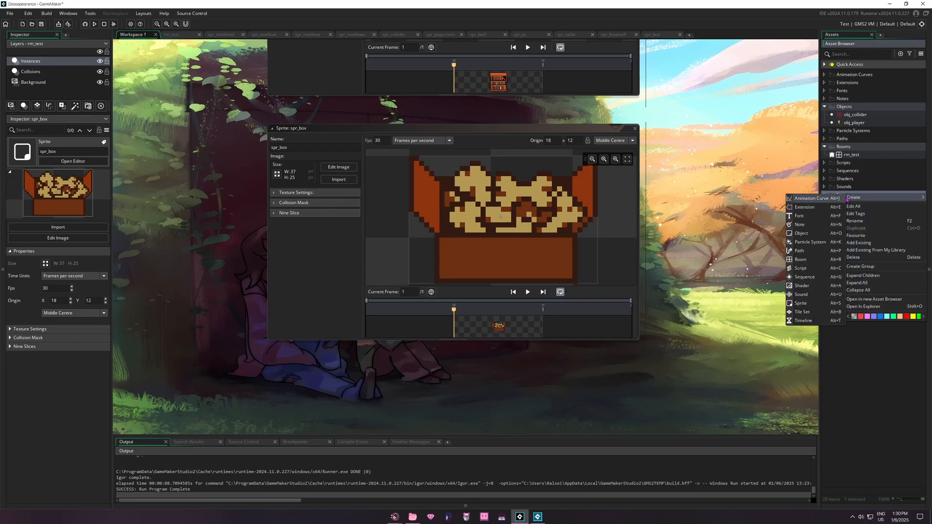
left_click(881, 267)
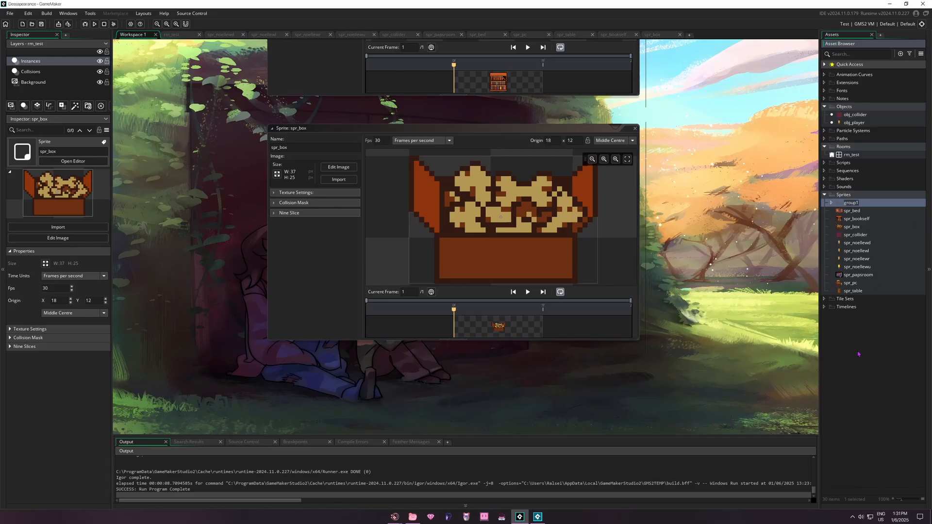
type("cha")
key("BackSpace")
key("BackSpace")
key("BackSpace")
key("BackSpace")
type("cters")
key("Return")
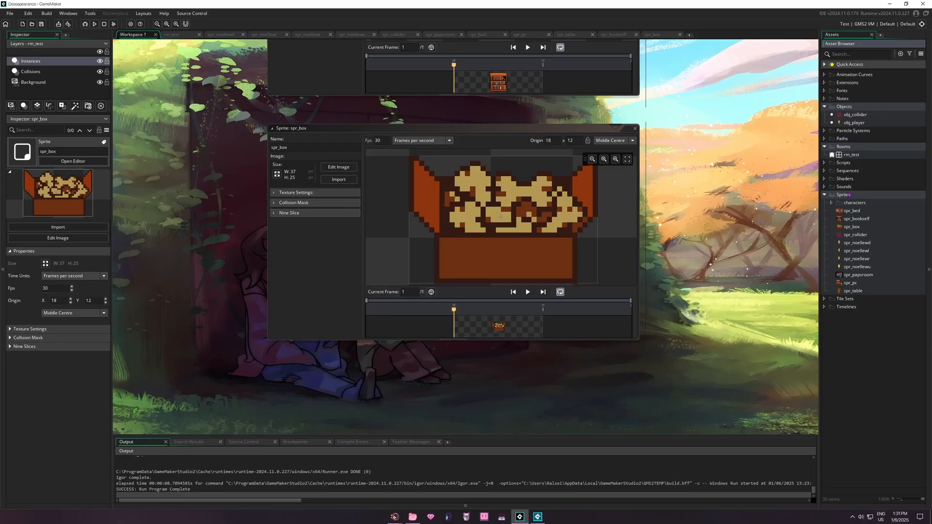
Create a subgroup inside the characters group and name it noelle
right_click(855, 203)
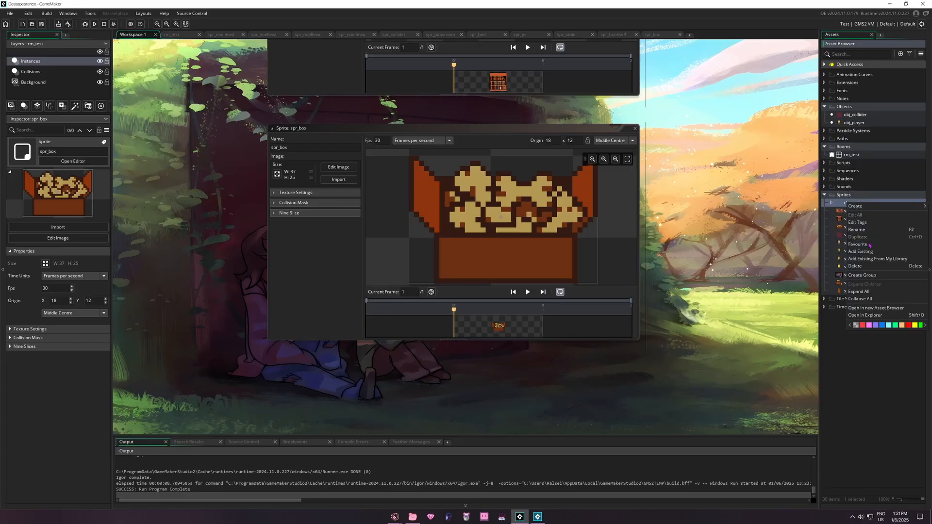
left_click(867, 278)
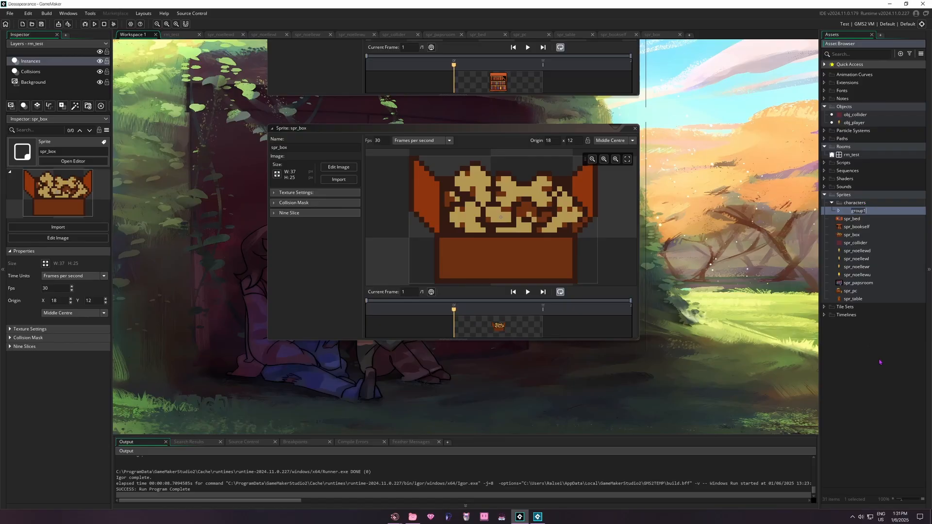
type("noelle")
left_click(889, 367)
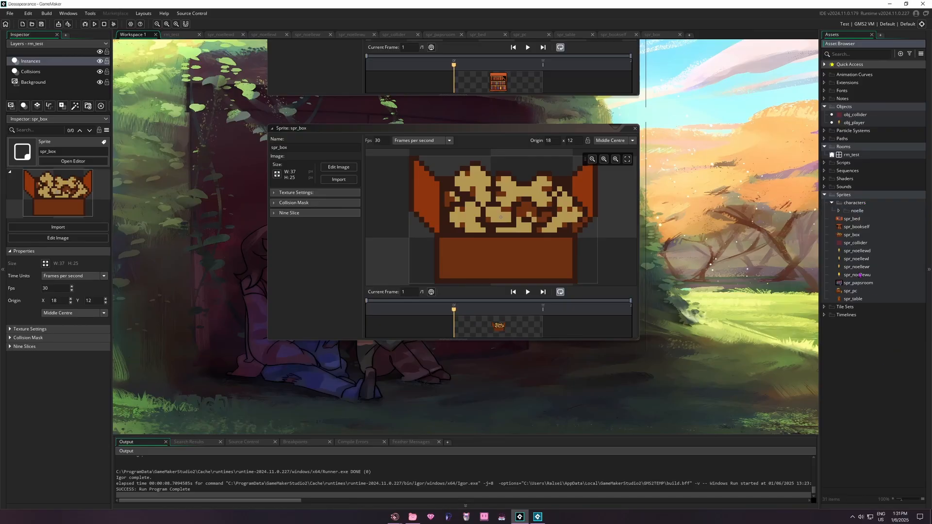
Move the four Noelle sprites, spr_noelled through spr_noellewu, into the noelle group, and collapse the noelle and characters groups
left_click(860, 275)
left_click(863, 251, "shift")
left_click_drag(863, 251, 866, 216)
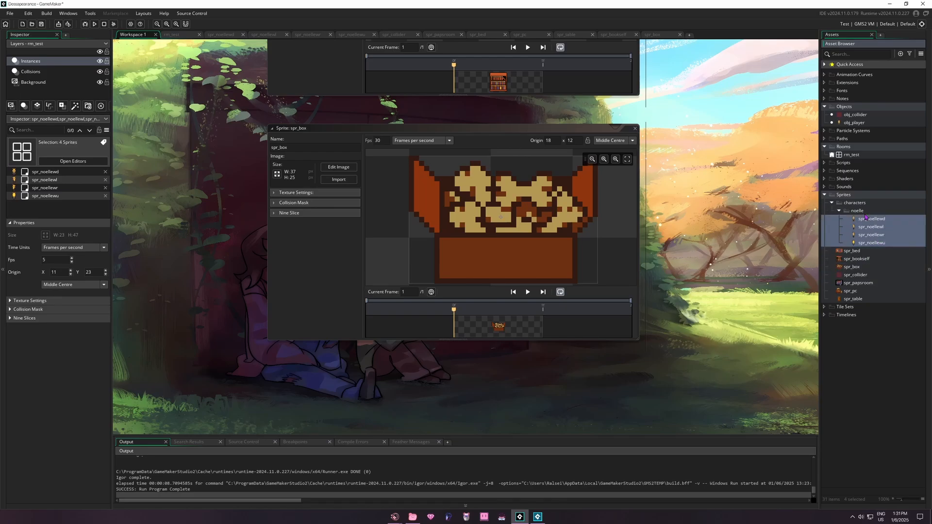
left_click(865, 215)
left_click(874, 244)
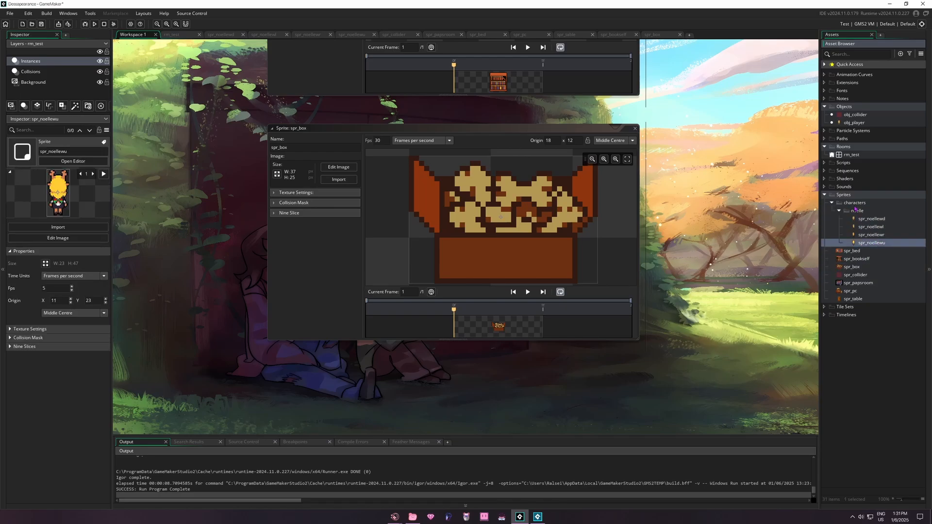
left_click(839, 212)
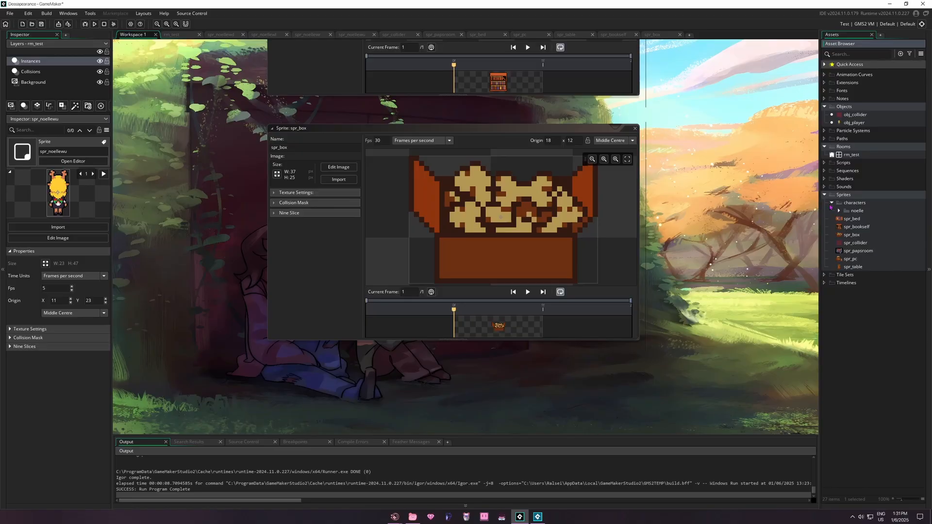
left_click(832, 203)
Create another group inside Sprites and name it paps furniture
right_click(845, 198)
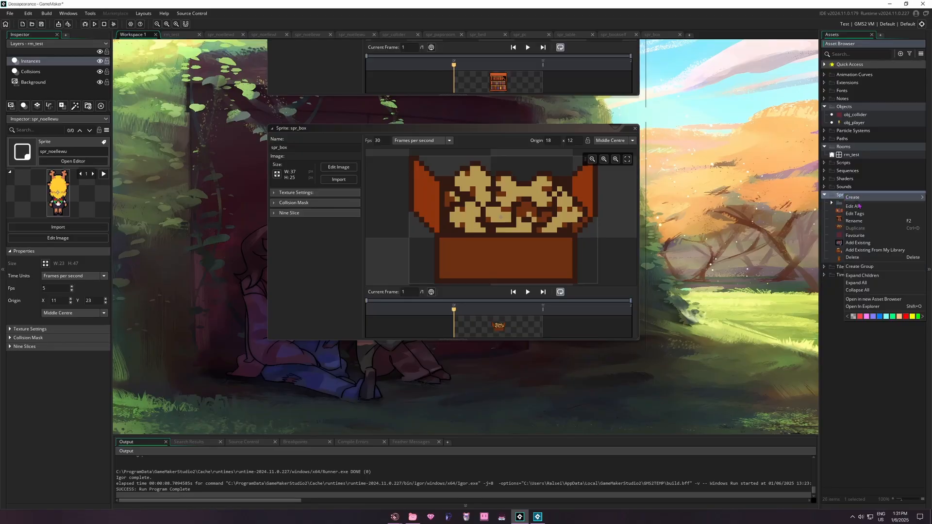
left_click(860, 206)
type("paps fu")
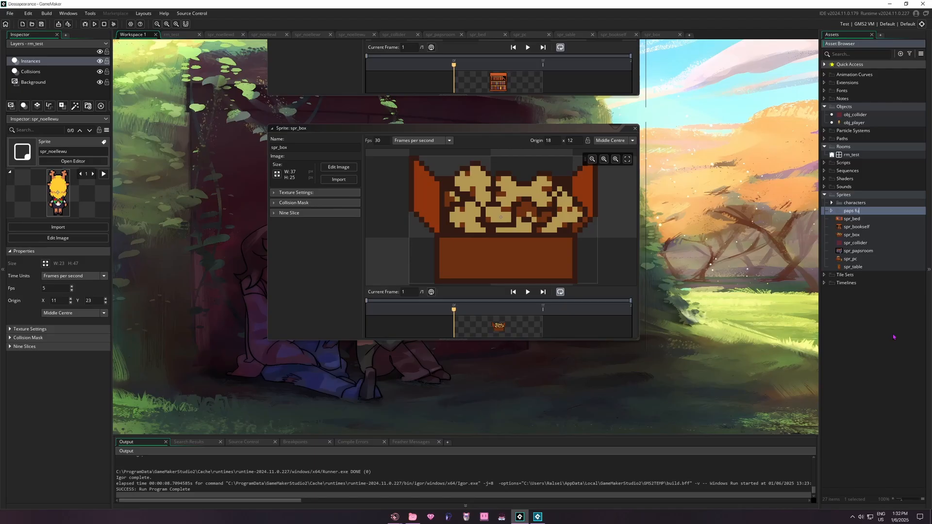
type("rniture")
left_click(854, 306)
left_click(852, 219)
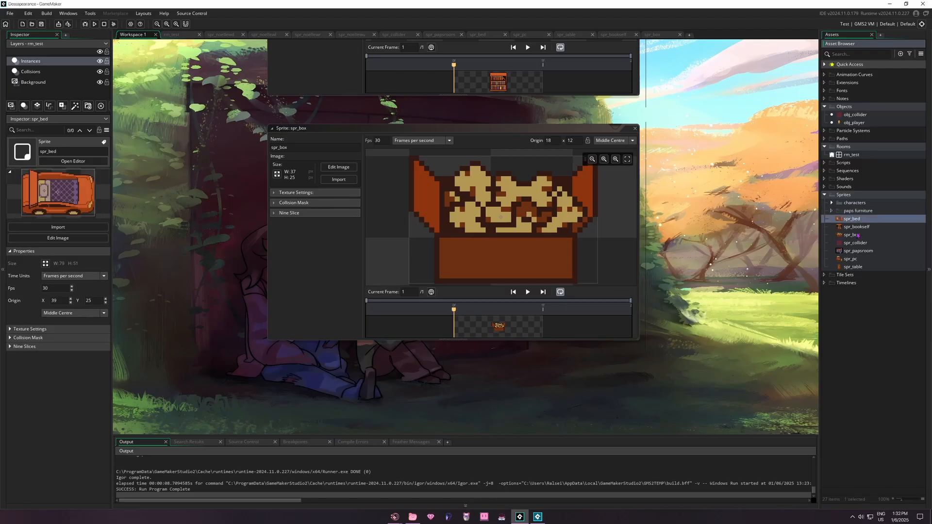
left_click(855, 266, "shift")
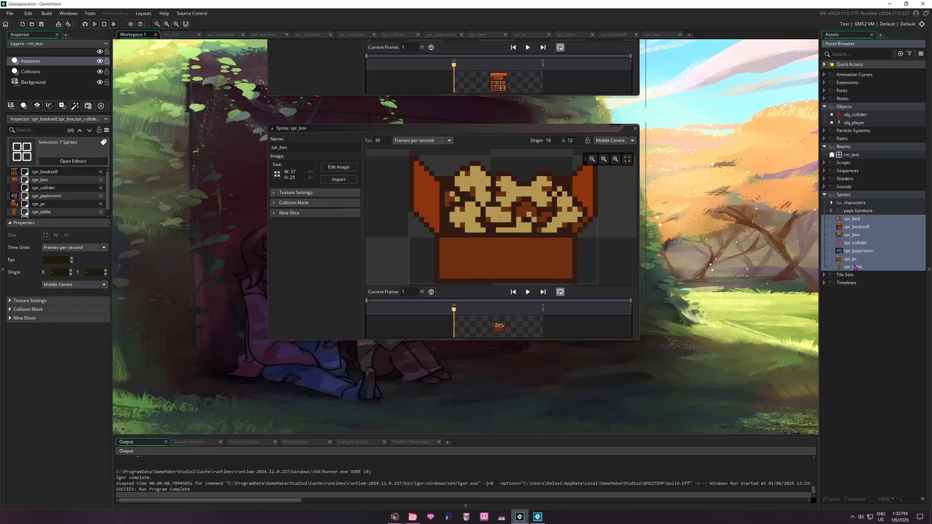
left_click(853, 221)
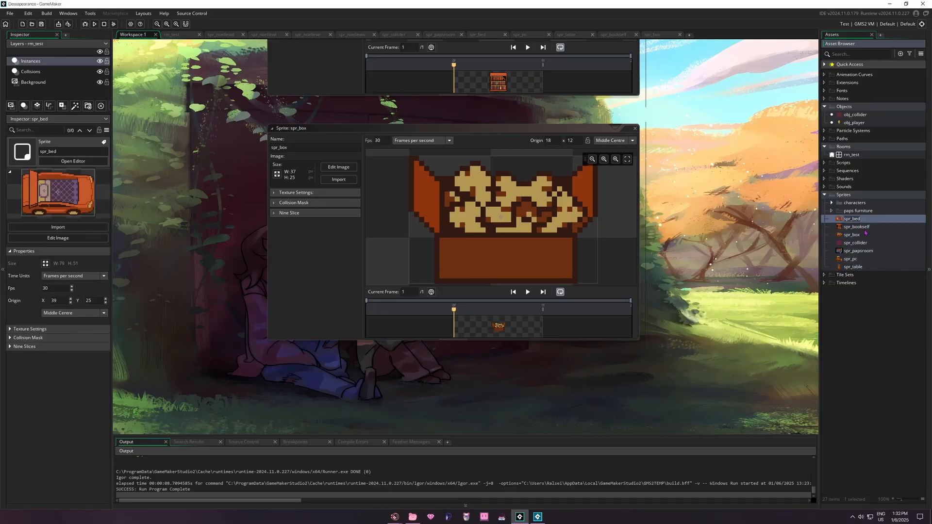
left_click(873, 221)
left_click(865, 115)
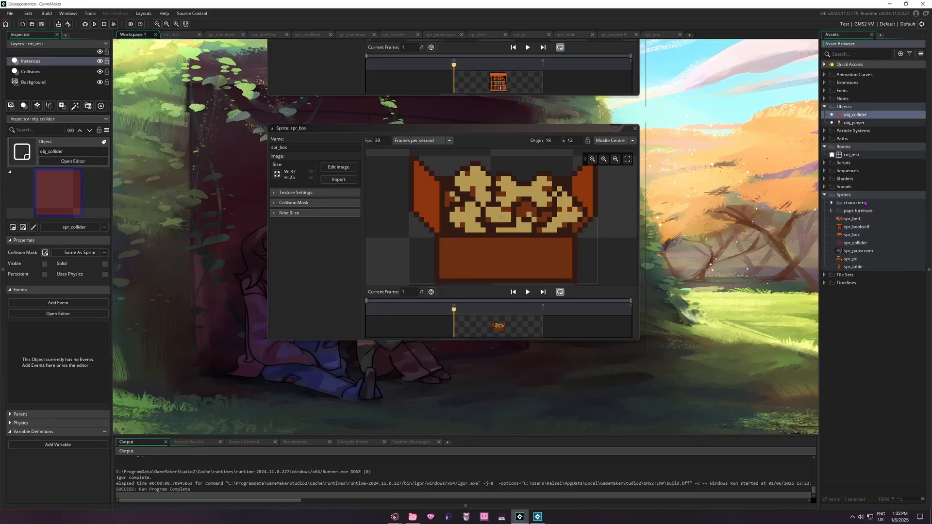
Move all the ungrouped sprites from spr_bed through spr_table into the paps furniture group
left_click(854, 219)
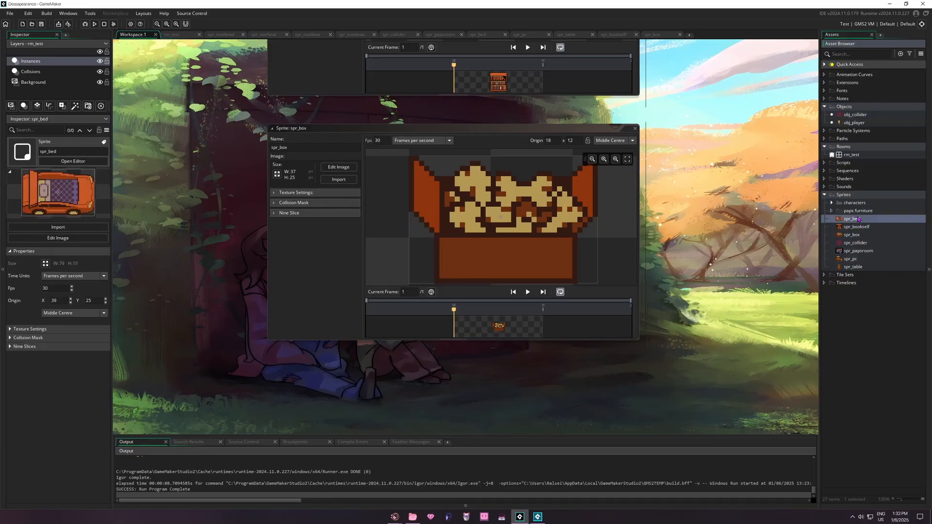
left_click(855, 267, "shift")
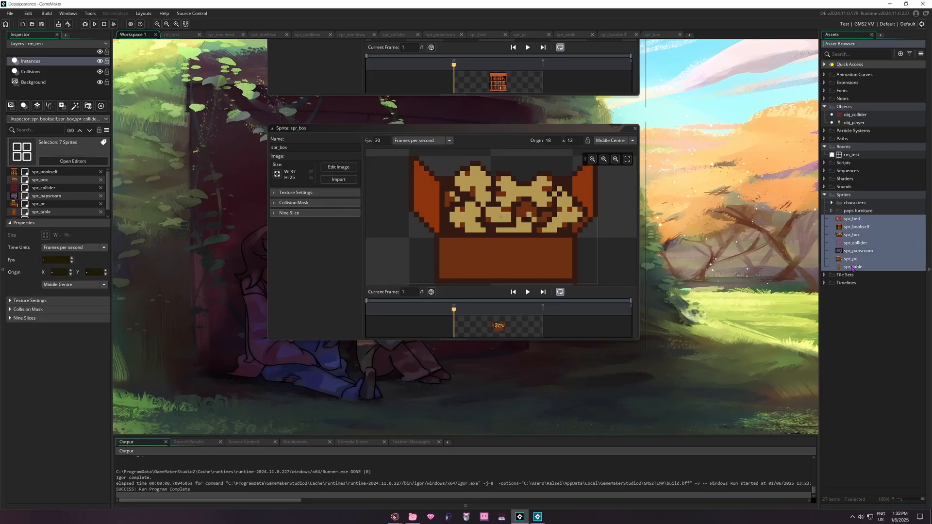
left_click_drag(853, 269, 858, 212)
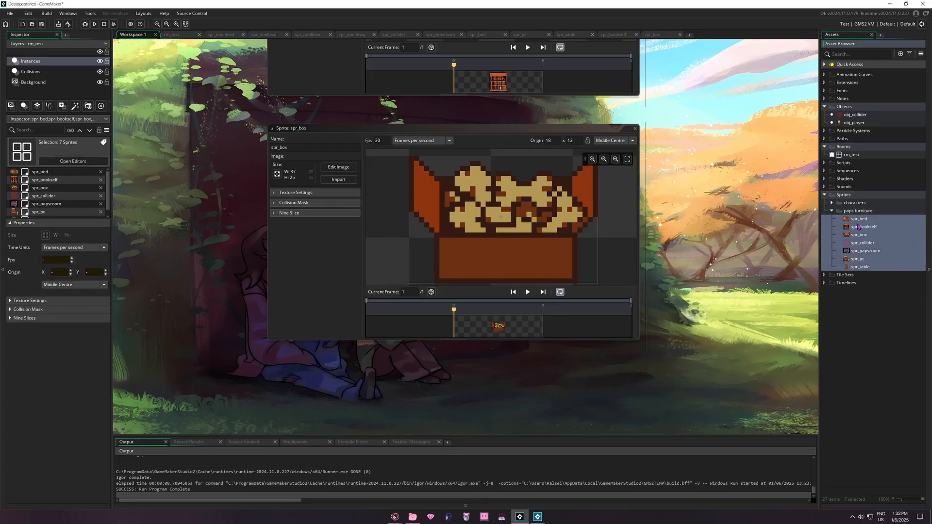
left_click(860, 243)
left_click(860, 251)
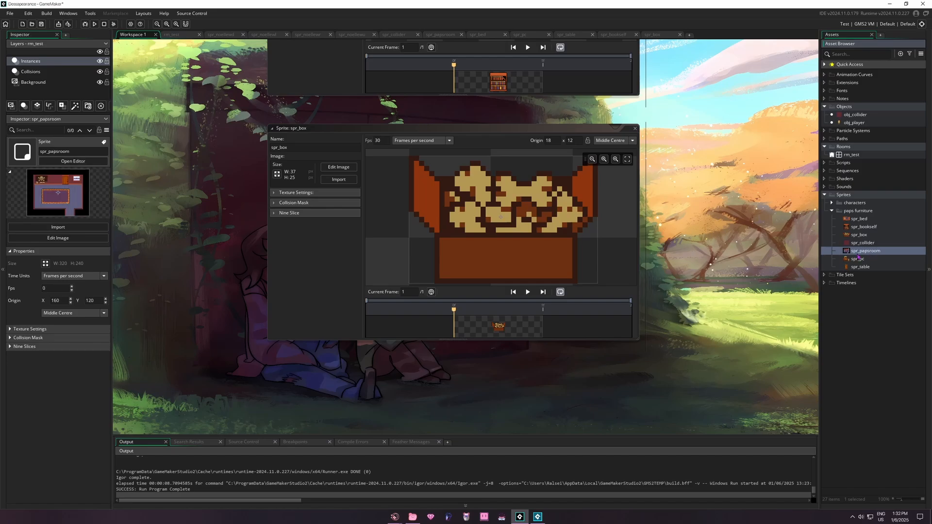
left_click(832, 211)
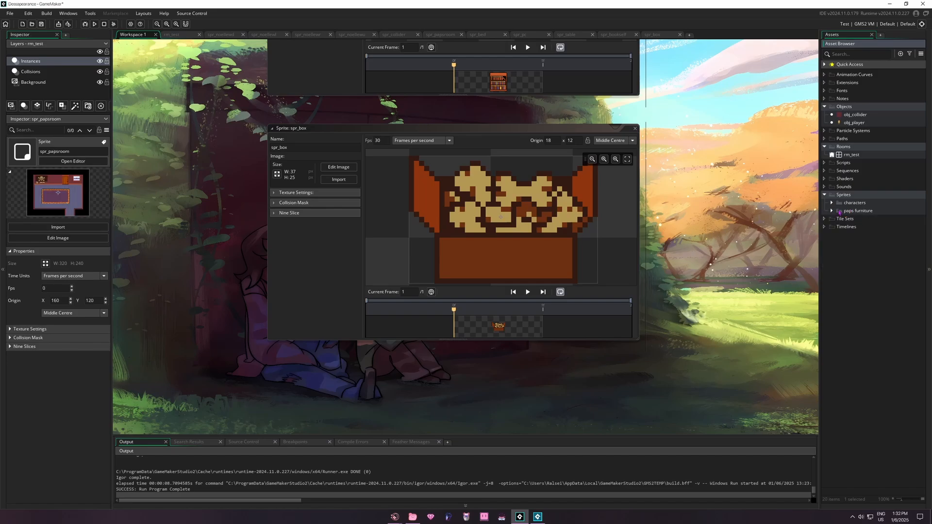
left_click(832, 212)
Create a group named rooms inside Sprites and move spr_papsroom into it
right_click(845, 195)
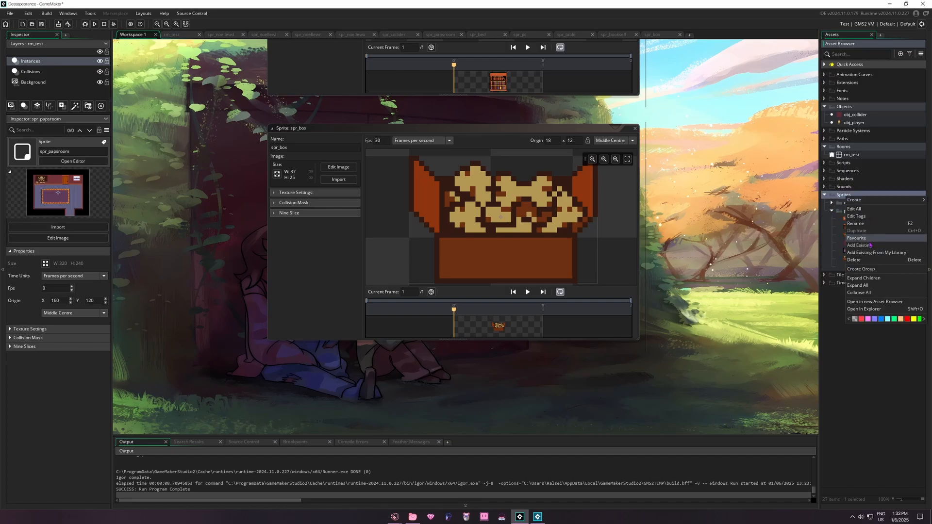
left_click(862, 269)
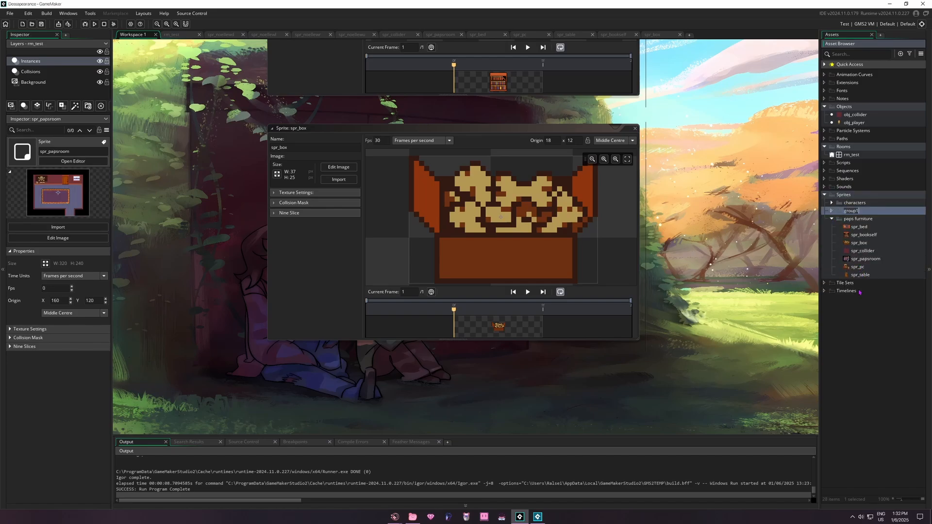
type("rooms")
left_click(876, 349)
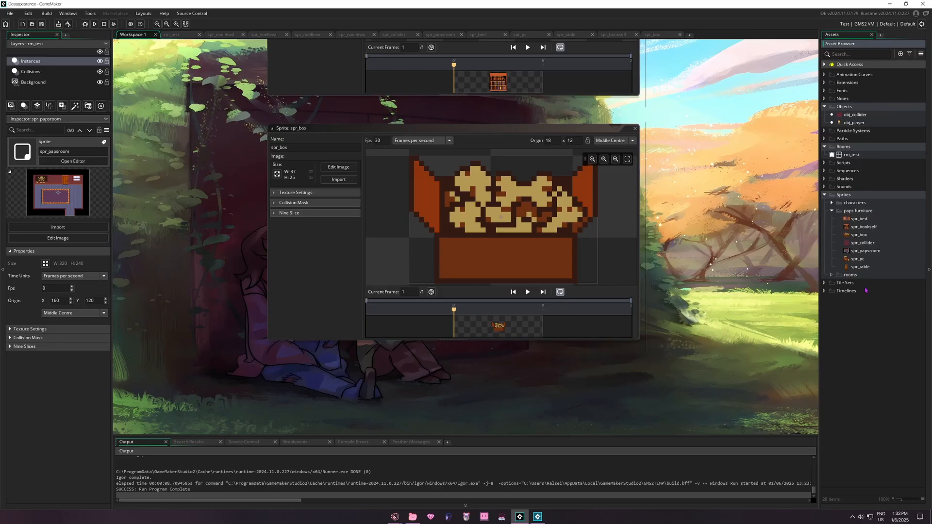
left_click_drag(865, 253, 864, 274)
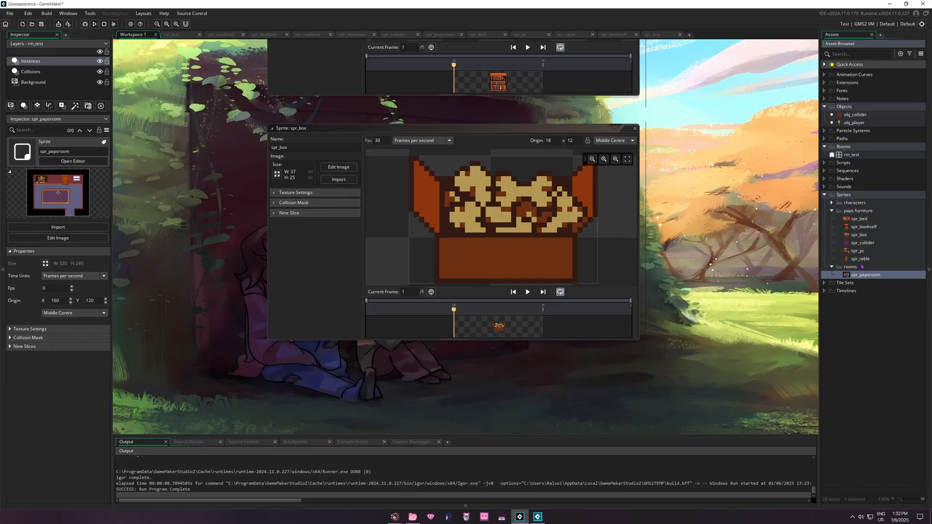
Create a group named paps room inside the rooms group under Sprites
left_click(868, 265)
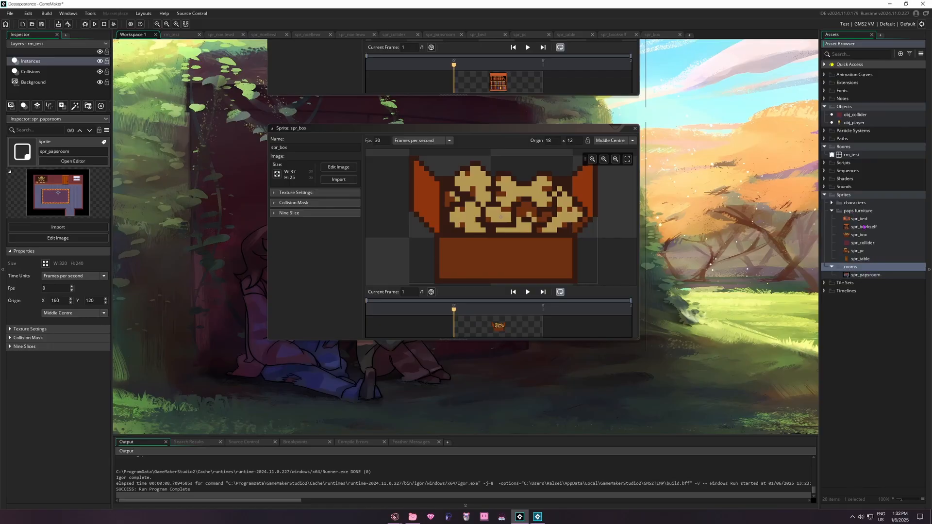
right_click(865, 268)
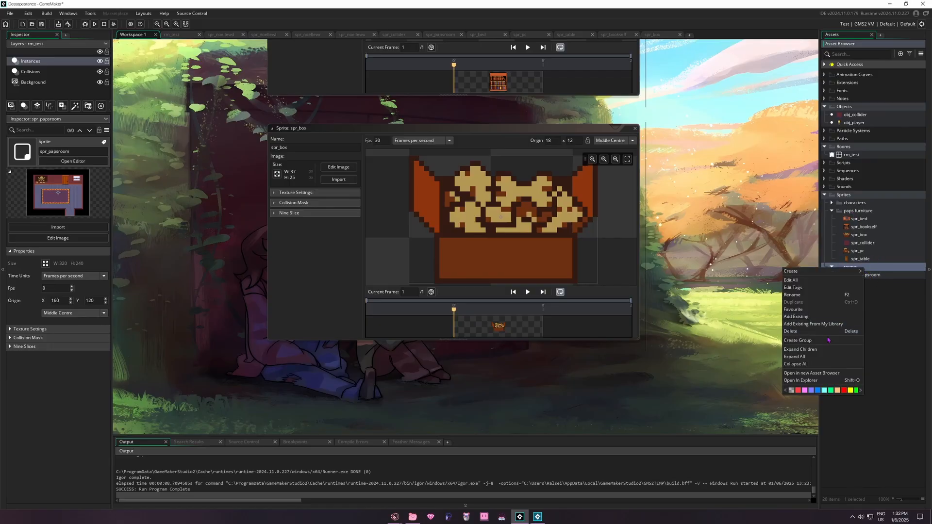
left_click(798, 341)
type("paps")
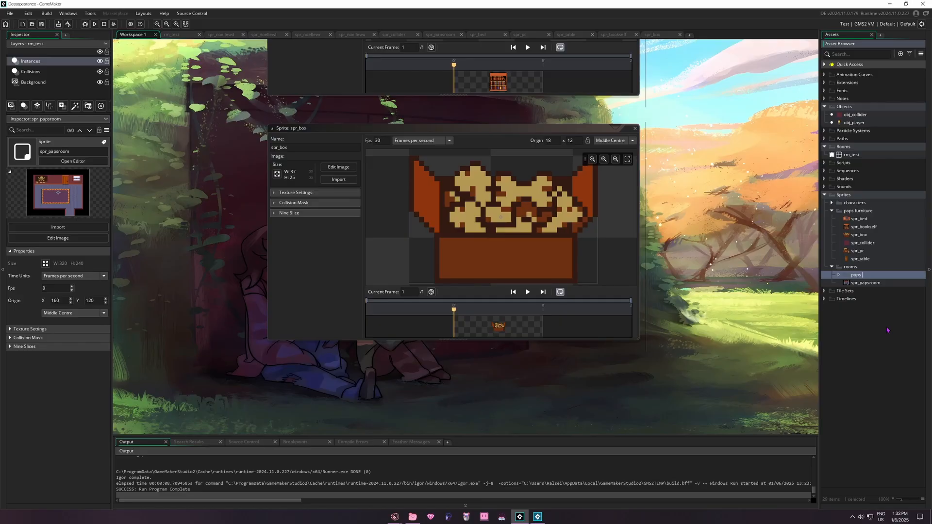
type(" toom")
left_click(888, 330)
Move the paps furniture group and spr_papsroom into the paps room group, and collapse the nested groups
mouse_move(864, 211)
left_mouse_down()
mouse_move(862, 274)
mouse_move(867, 223)
left_mouse_up()
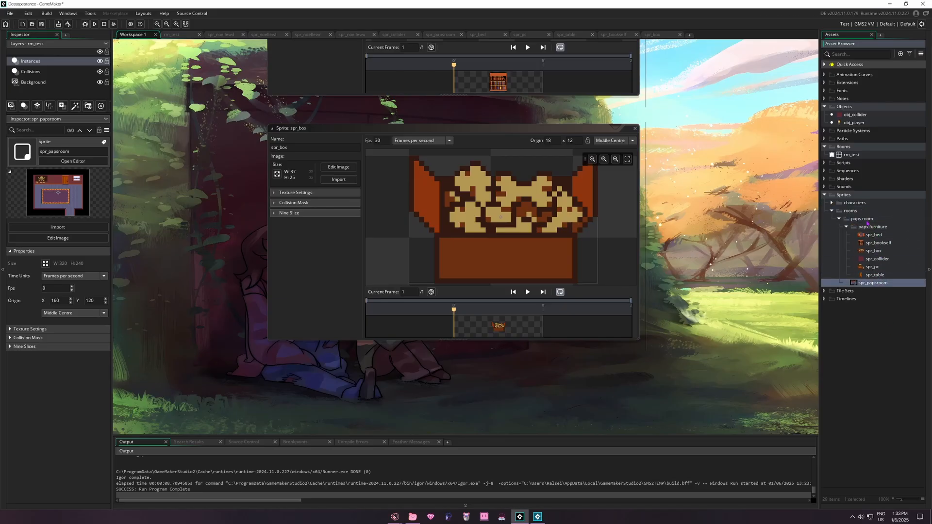
left_click(847, 228)
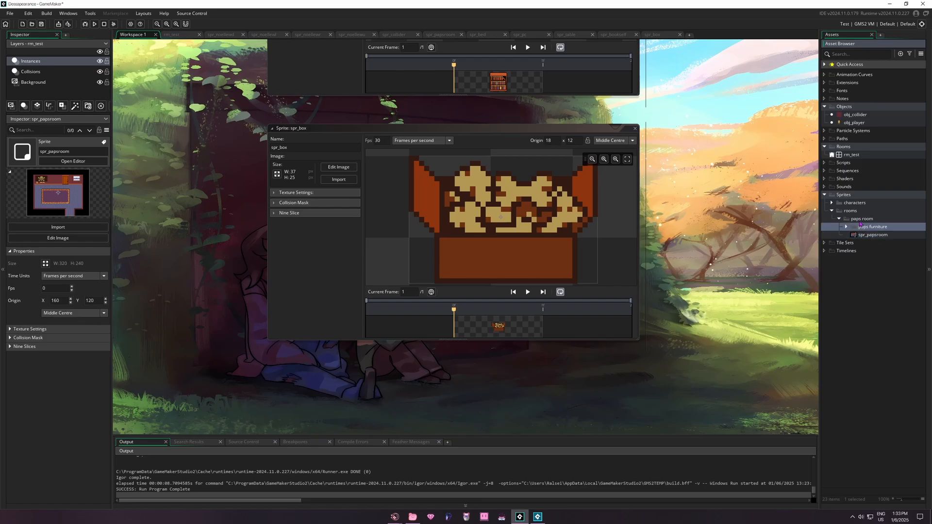
left_click(845, 221)
left_click(840, 220)
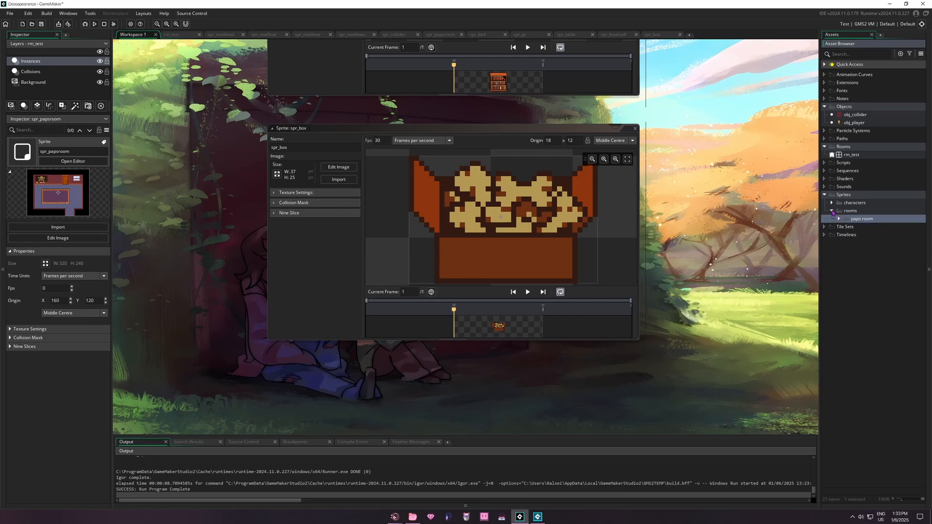
left_click(832, 212)
Rename group1 inside characters as noelle, collapse characters and expand the rooms group
left_click(833, 205)
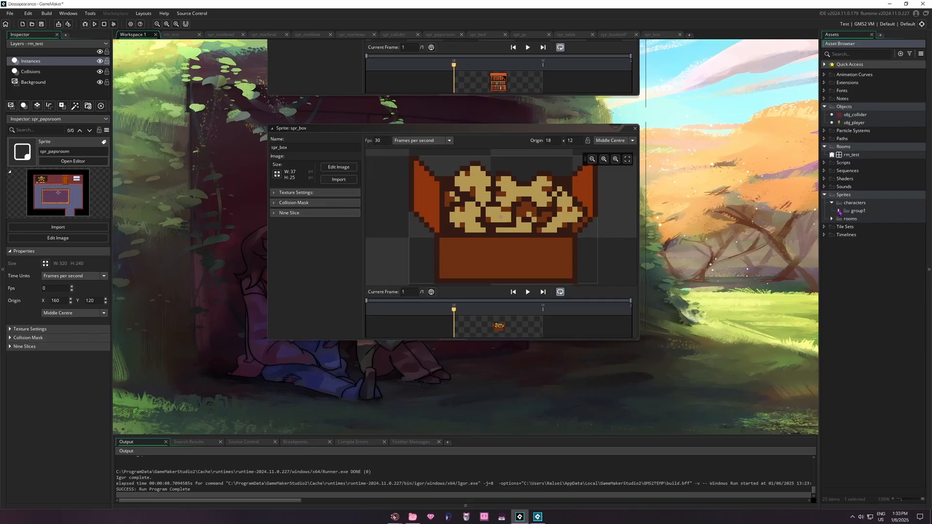
left_click(840, 213)
right_click(840, 211)
left_click(833, 238)
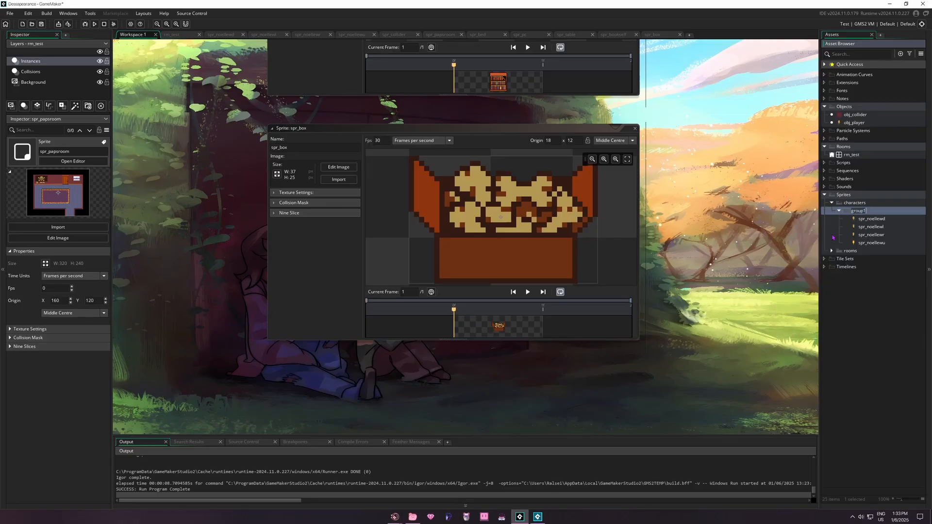
type("noelle")
key("Return")
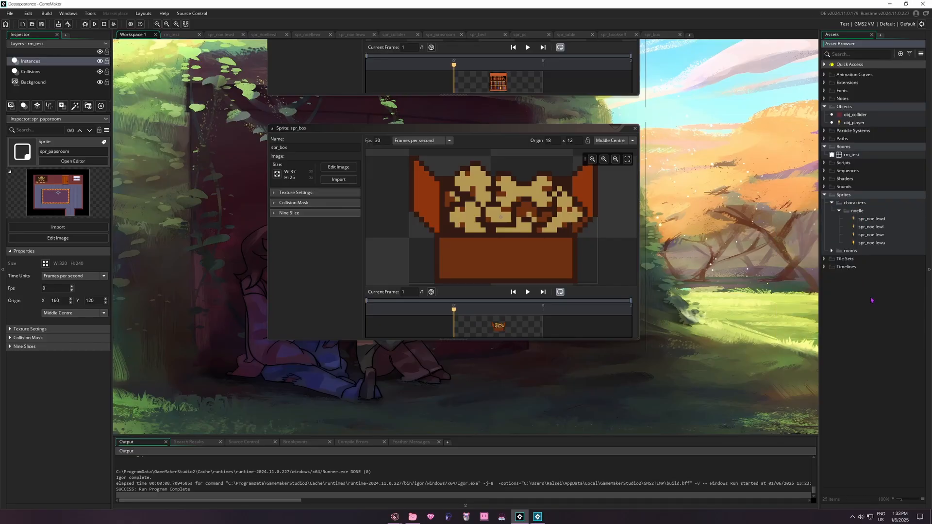
left_click(833, 203)
left_click(832, 211)
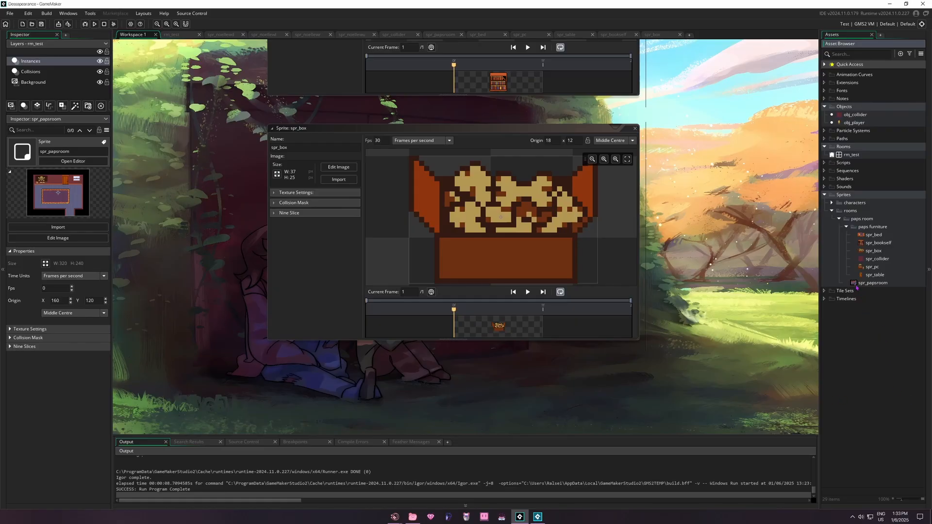
Create a new room in the Rooms group and name it rm_paps
right_click(840, 148)
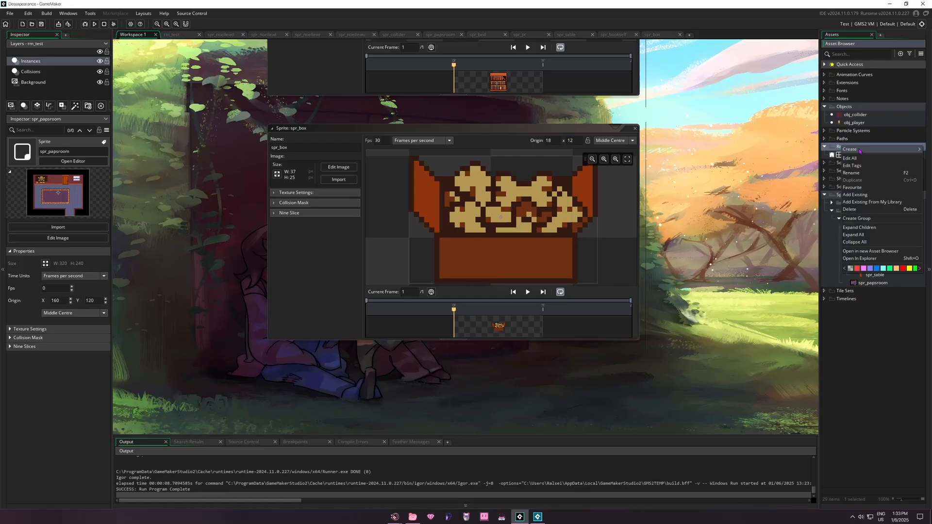
mouse_move(847, 149)
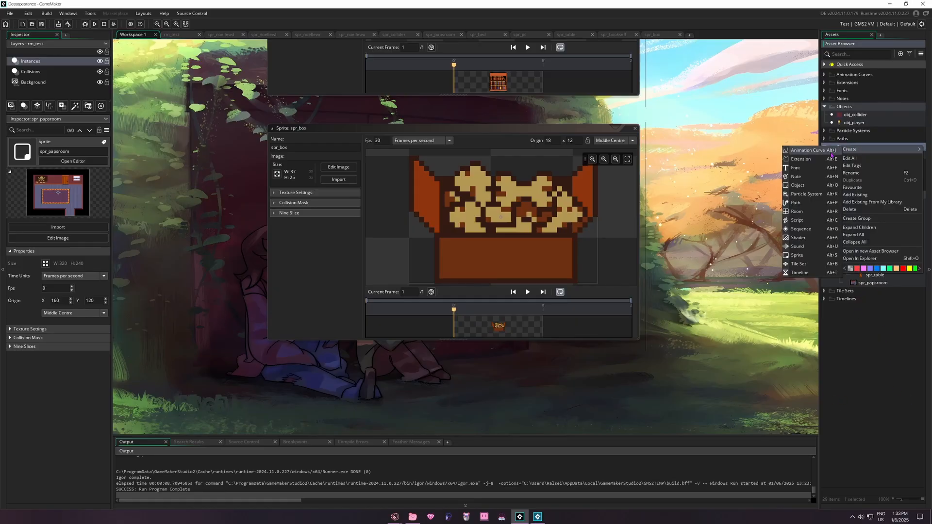
left_click(797, 212)
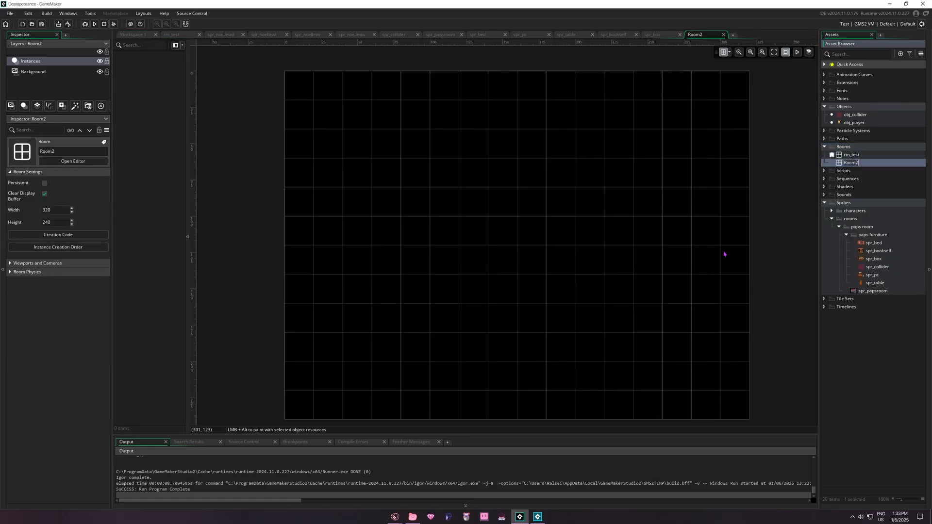
type("rm_paps")
key("Return")
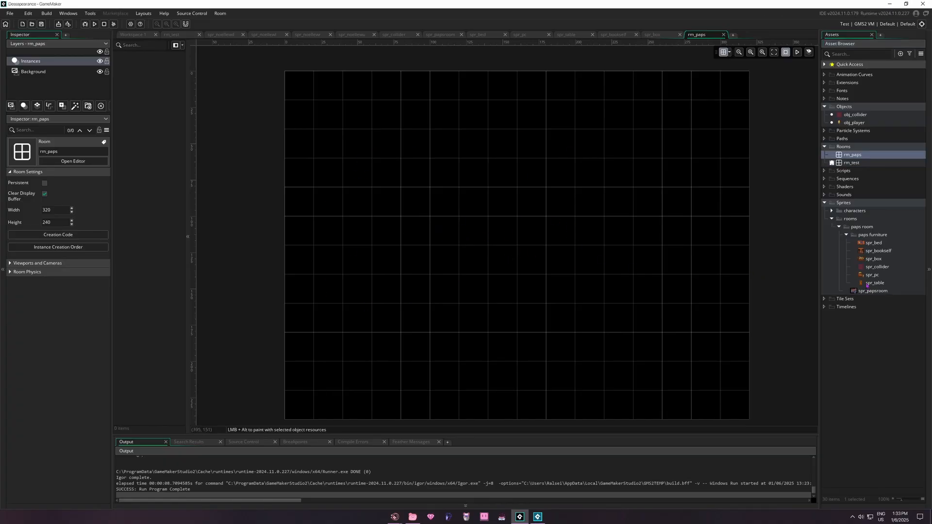
Assign spr_papsroom as the sprite of the Background layer in rm_paps
left_click(48, 73)
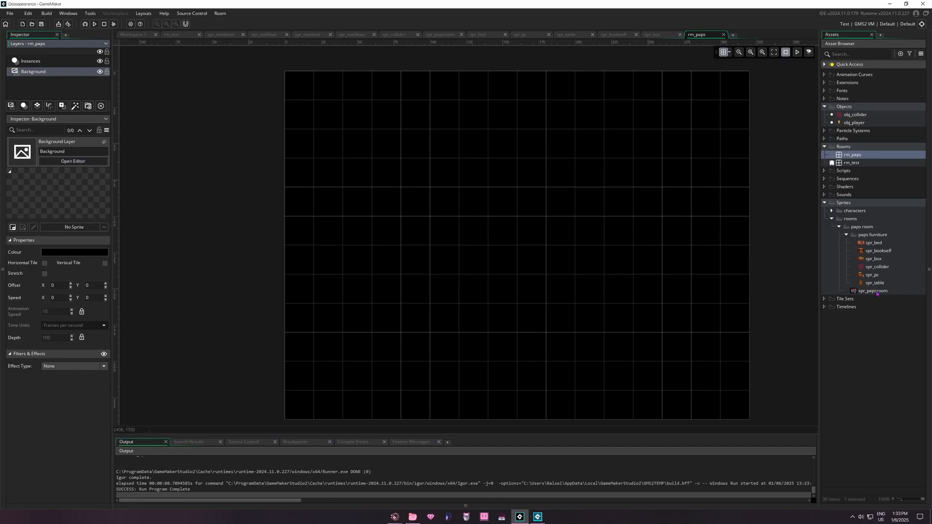
left_click_drag(877, 293, 99, 233)
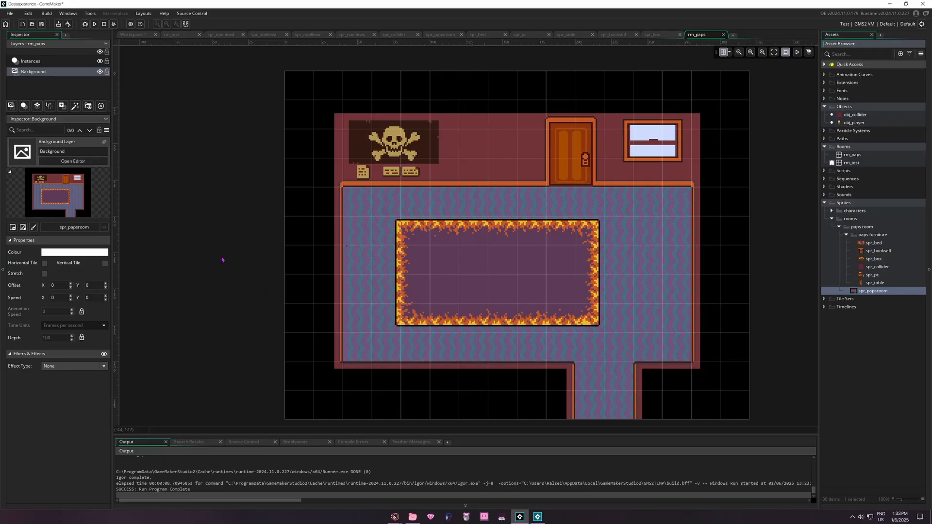
key("ctrl+z")
left_click(73, 226)
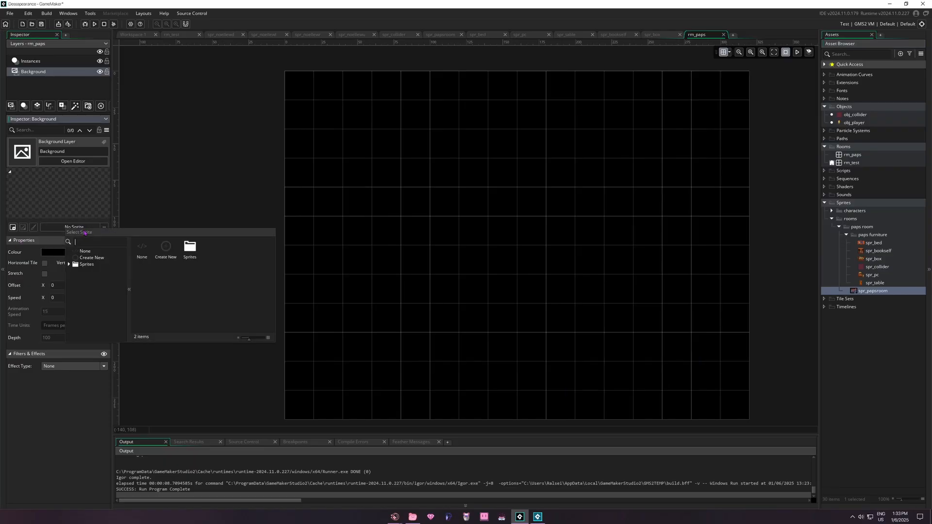
double_click(191, 250)
double_click(191, 250)
double_click(190, 250)
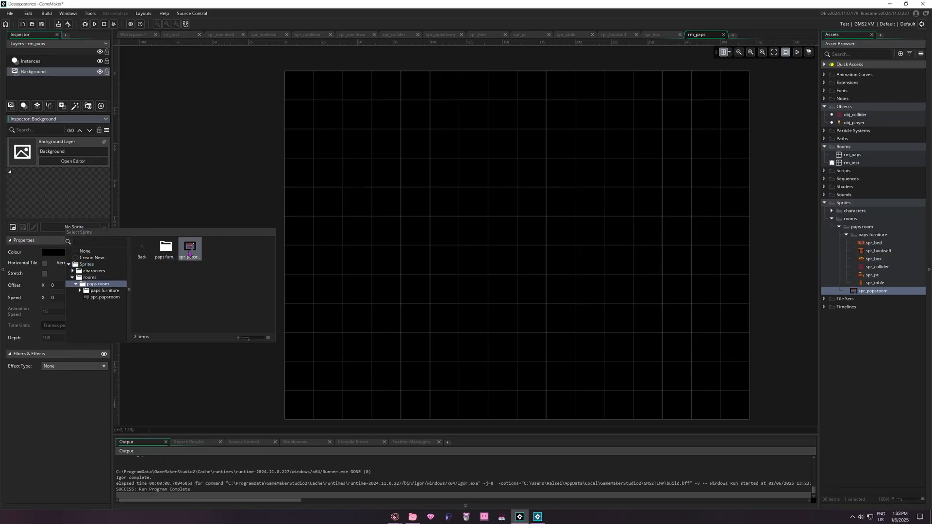
double_click(190, 253)
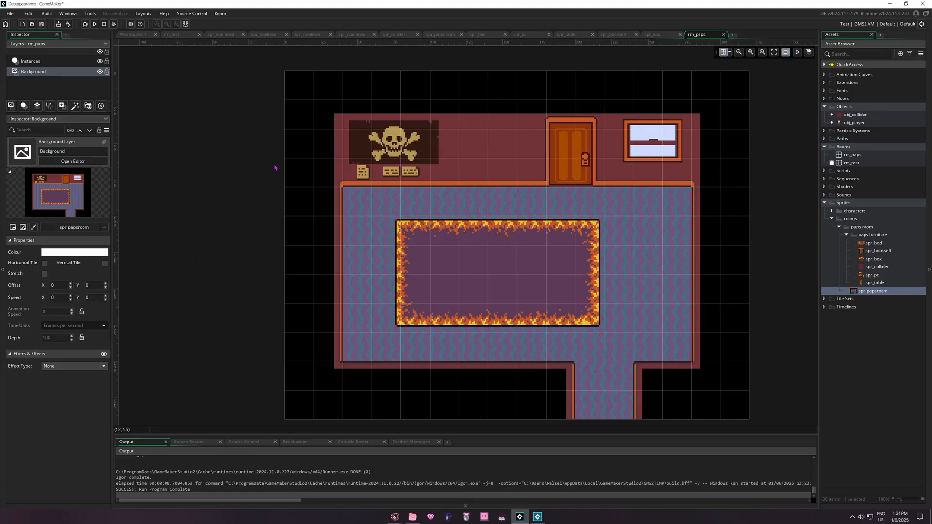
Add an asset layer to rm_paps and place spr_bed at 80, 160 near the room's lower-left corner
left_click(62, 106)
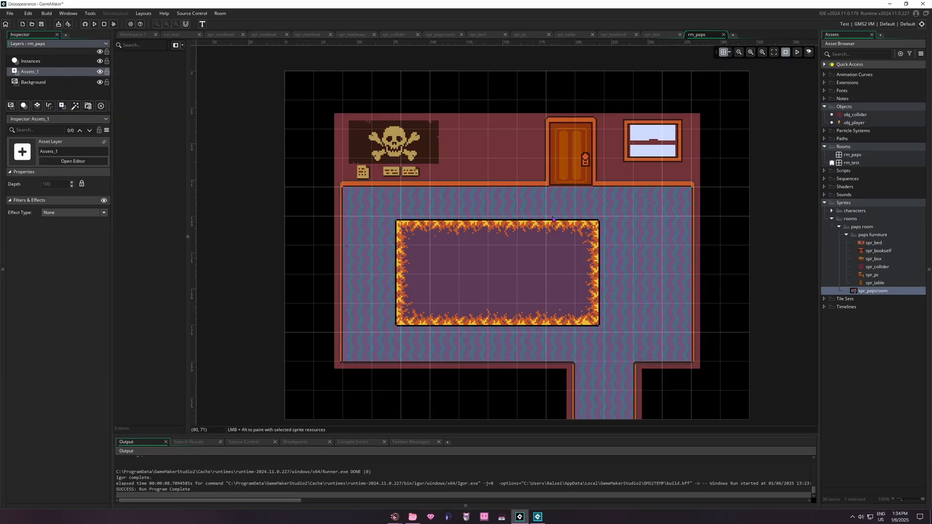
left_click_drag(874, 243, 412, 321)
left_click(412, 292)
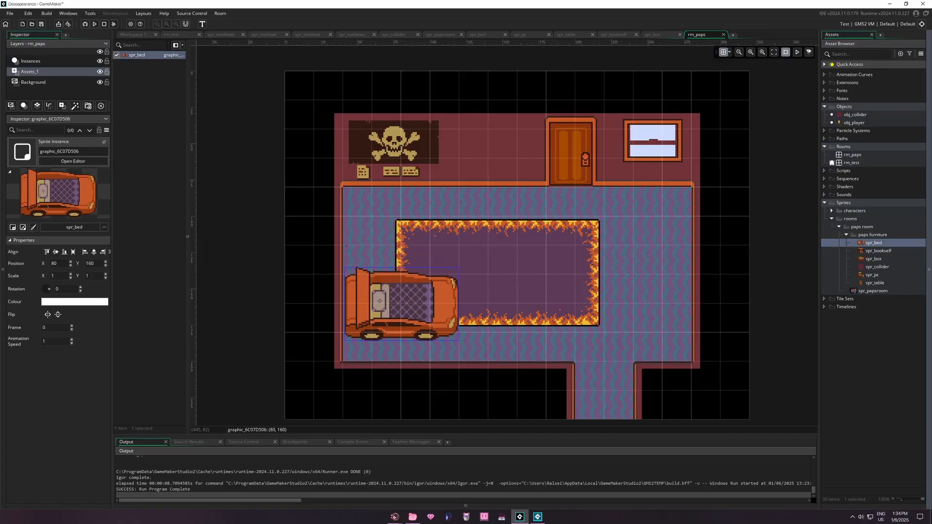
Check the Papyrus room reference image in the browser, turn off the room grid and reposition the bed at about 84, 171
left_click_drag(931, 287, 372, 129)
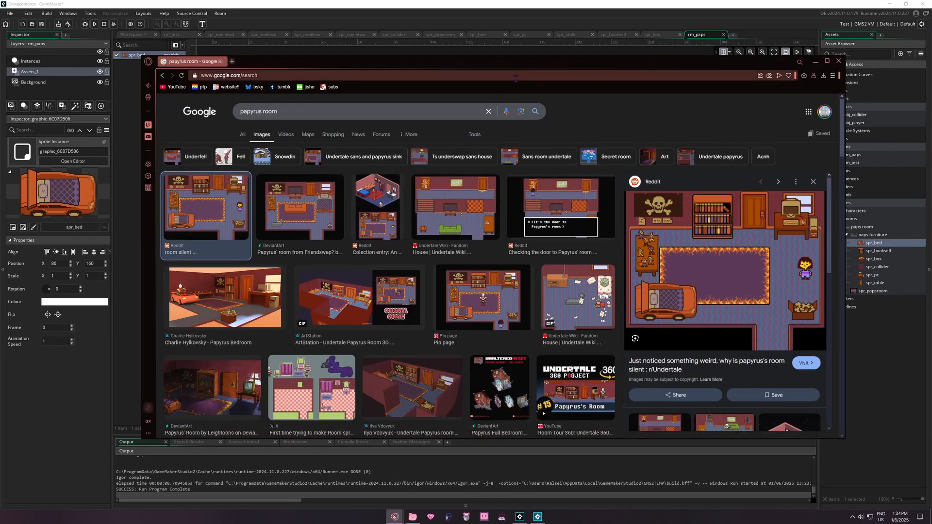
left_click_drag(556, 61, 0, 107)
left_click_drag(213, 107, 931, 177)
left_click(391, 312)
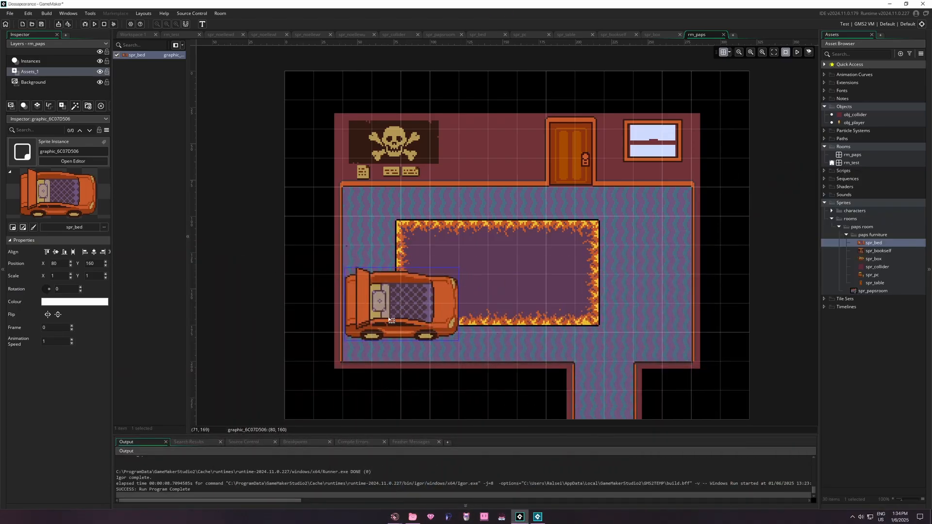
key("g")
left_click_drag(389, 316, 394, 331)
Place spr_table above the bed, spr_bookself by the door, spr_pc under the window and spr_box in the lower-right corner, comparing with the reference image
left_click_drag(874, 282, 373, 234)
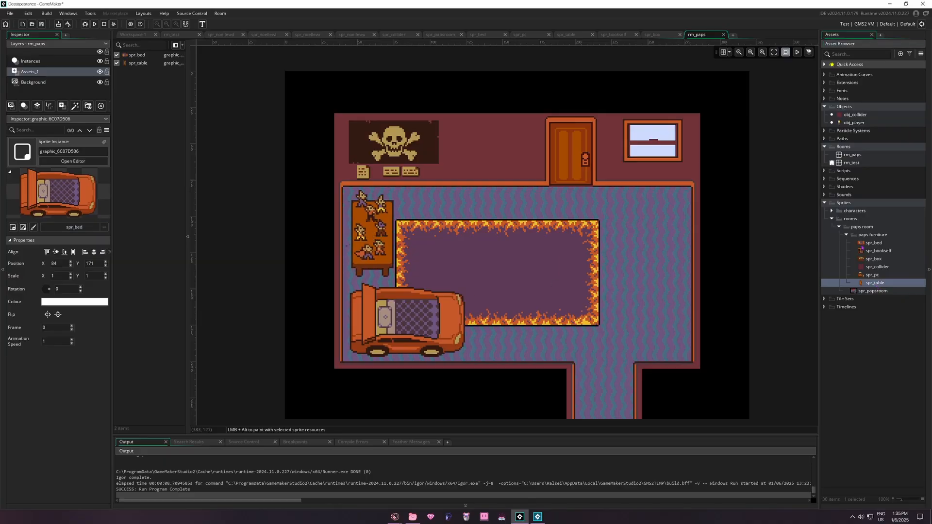
left_click_drag(878, 251, 504, 169)
left_click_drag(873, 275, 647, 166)
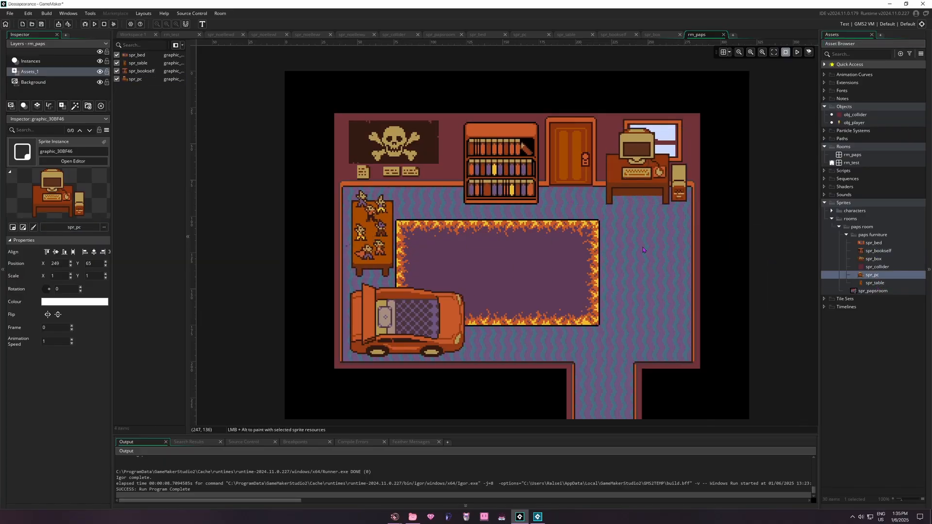
left_click_drag(874, 258, 664, 342)
left_click(395, 517)
left_click_drag(158, 197, 124, 138)
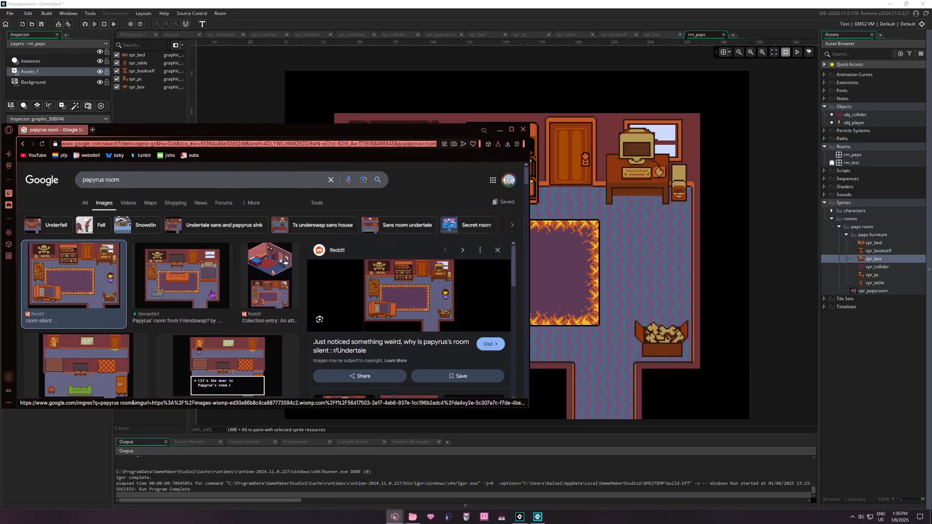
Rename the Assets_1 layer of rm_paps as Furniture
left_click(44, 76)
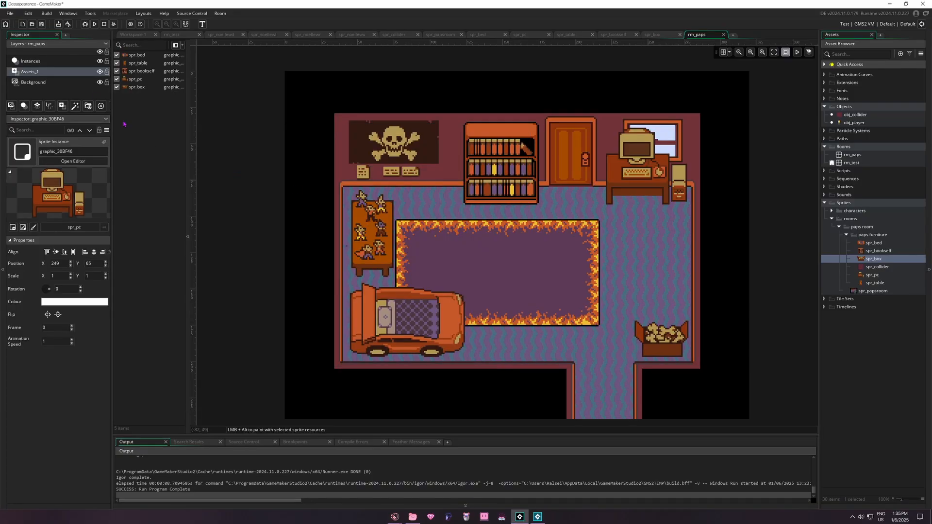
right_click(45, 72)
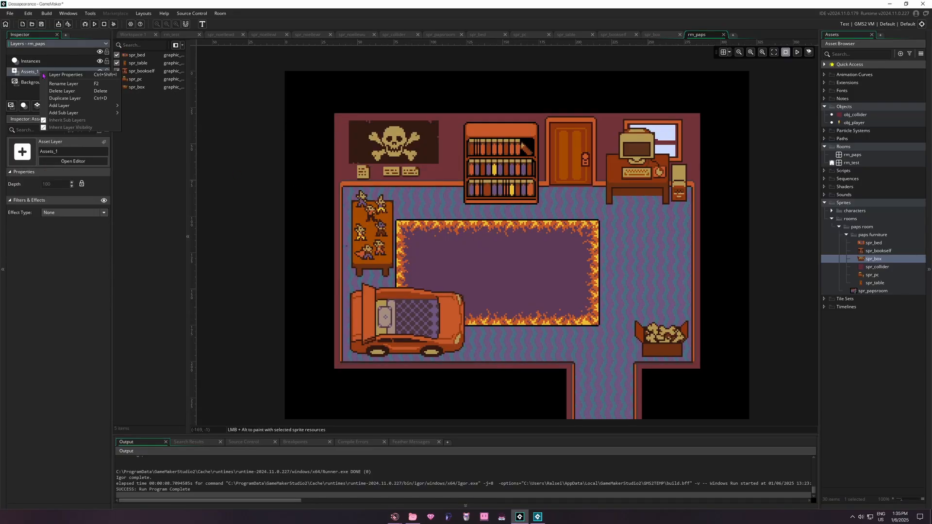
left_click(67, 84)
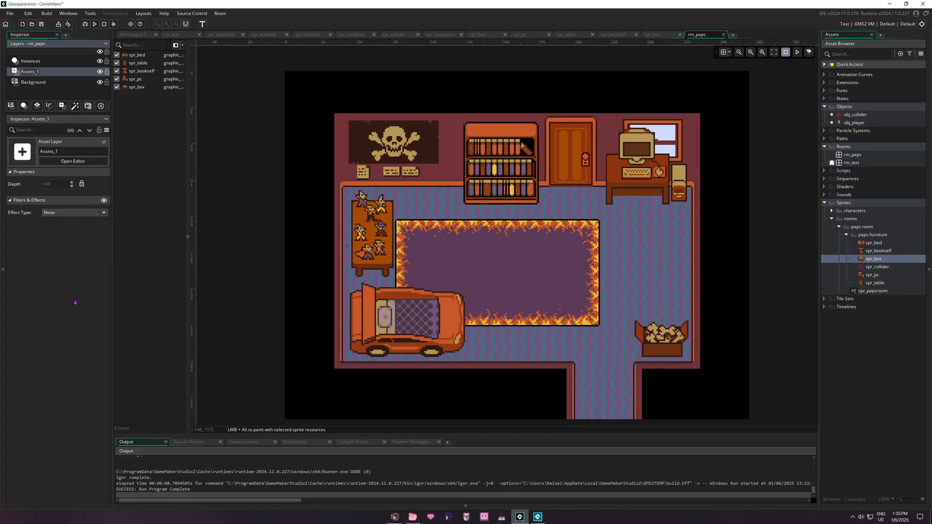
type("Furniture")
key("Return")
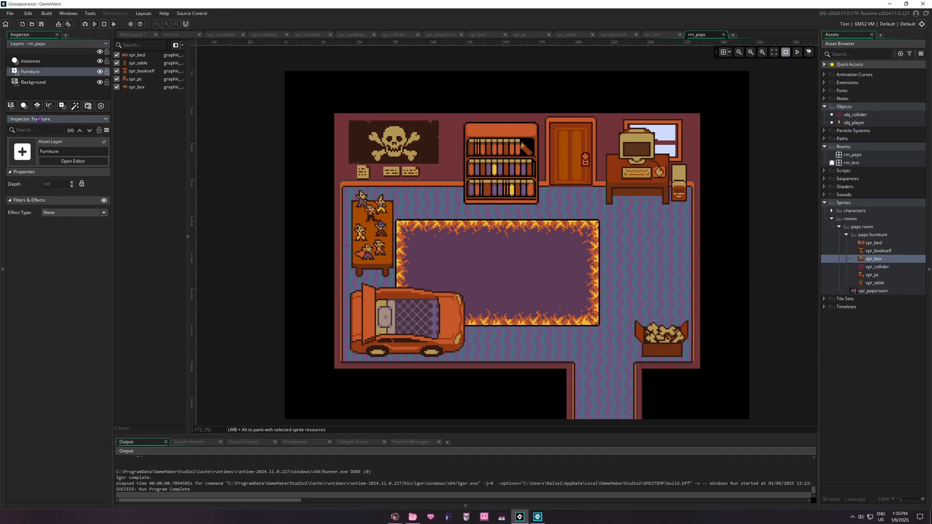
Rename the Instances layer of rm_paps as Player
left_click(34, 61)
right_click(34, 61)
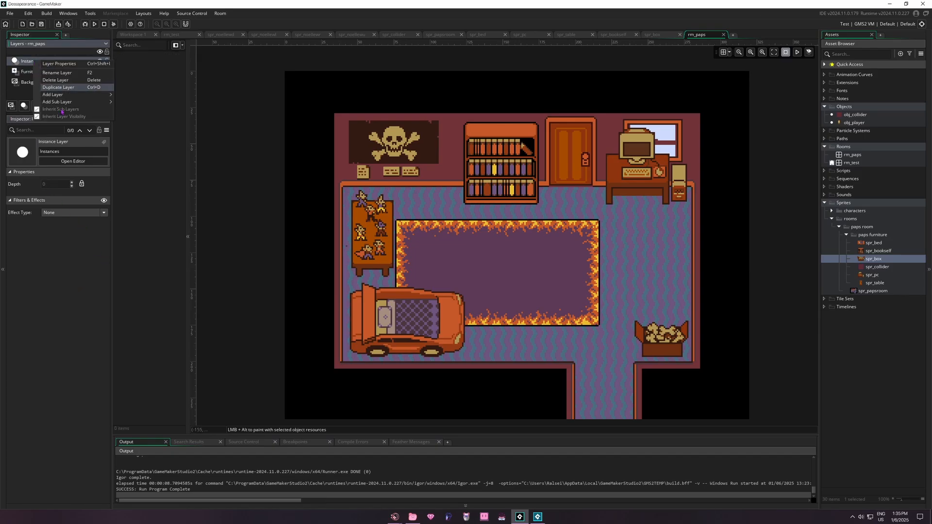
left_click(63, 75)
type("P")
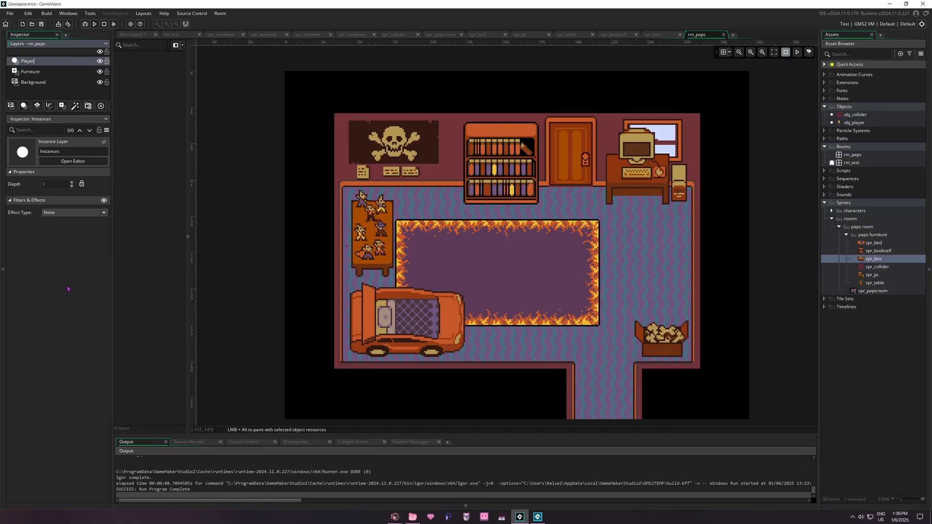
type("layer")
key("Return")
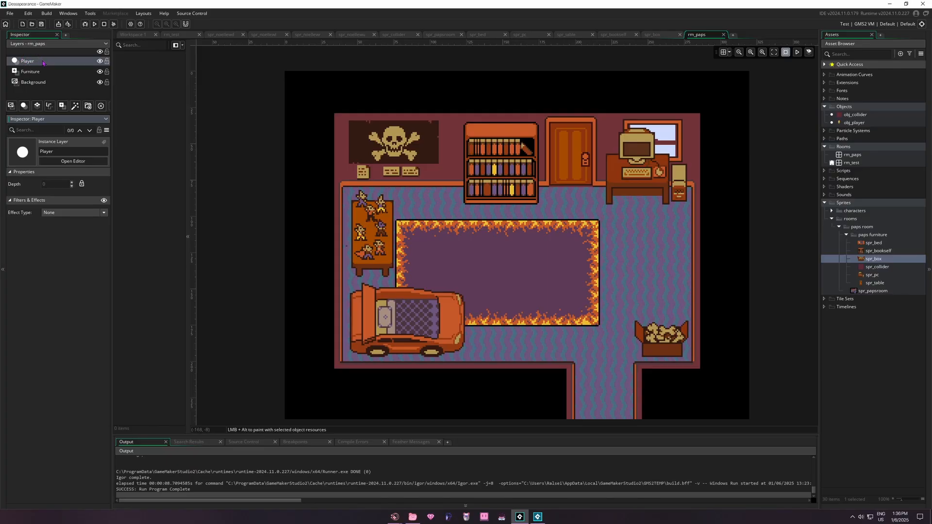
Rename the Instances layer of rm_test as Player
left_click(173, 34)
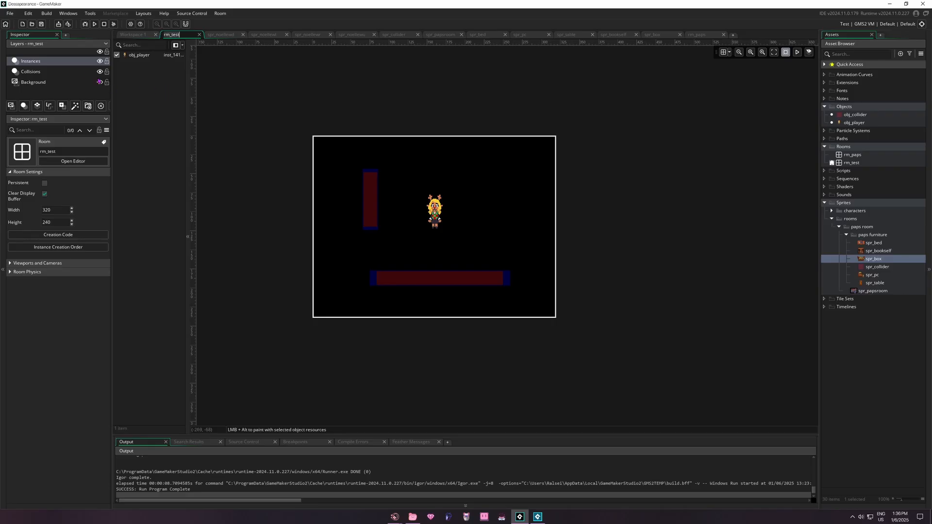
left_click(47, 62)
double_click(47, 62)
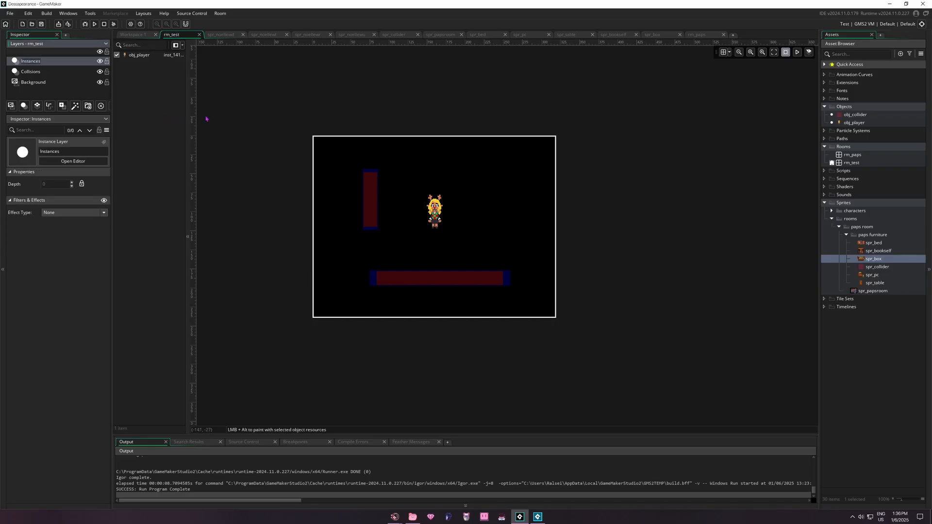
type("Player")
Move rm_paps above rm_test in the room order so it becomes the starting room
double_click(853, 155)
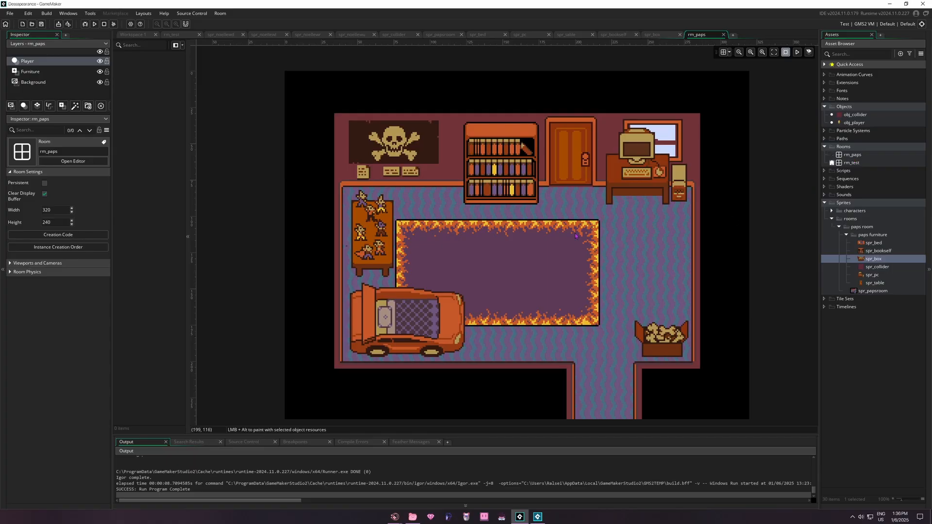
left_click(832, 155)
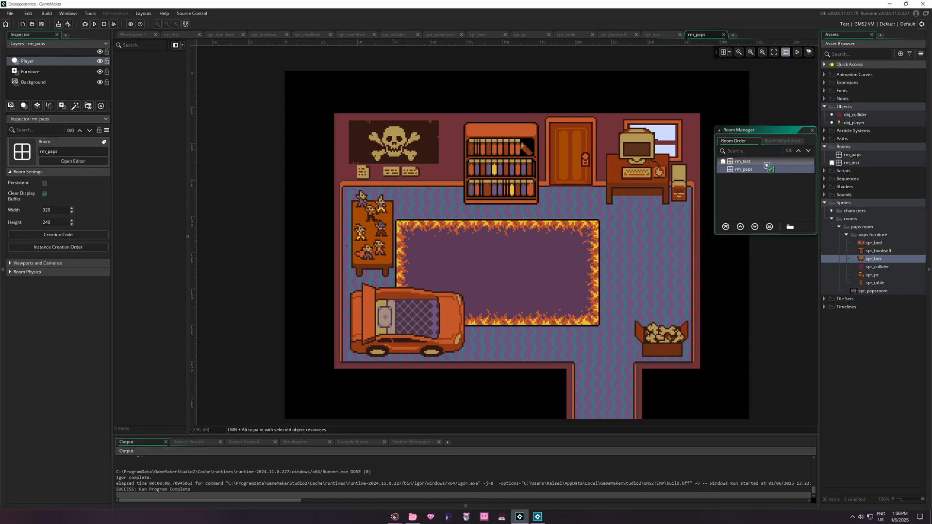
left_click_drag(766, 175, 764, 161)
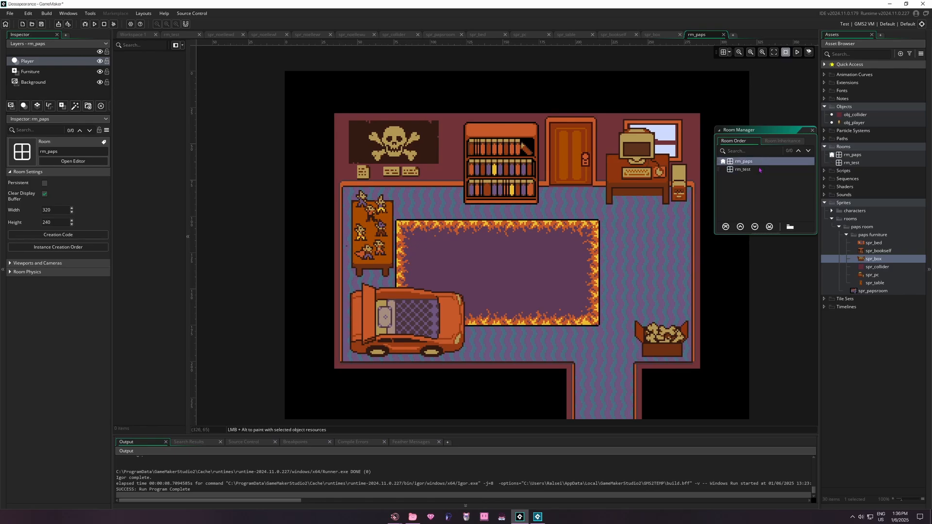
left_click(860, 156)
left_click(814, 130)
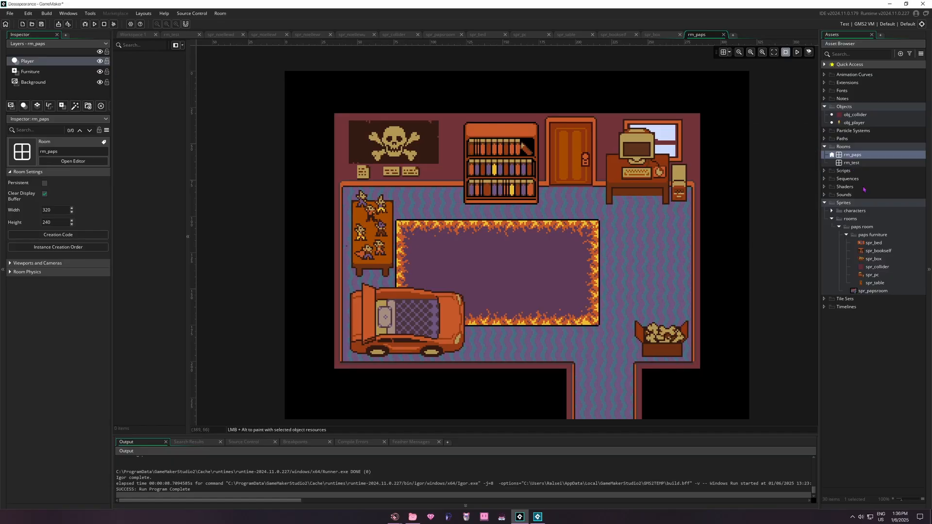
Place obj_player on the rug in rm_paps and test-run the game, walking the character briefly around the room
left_click_drag(854, 122, 541, 249)
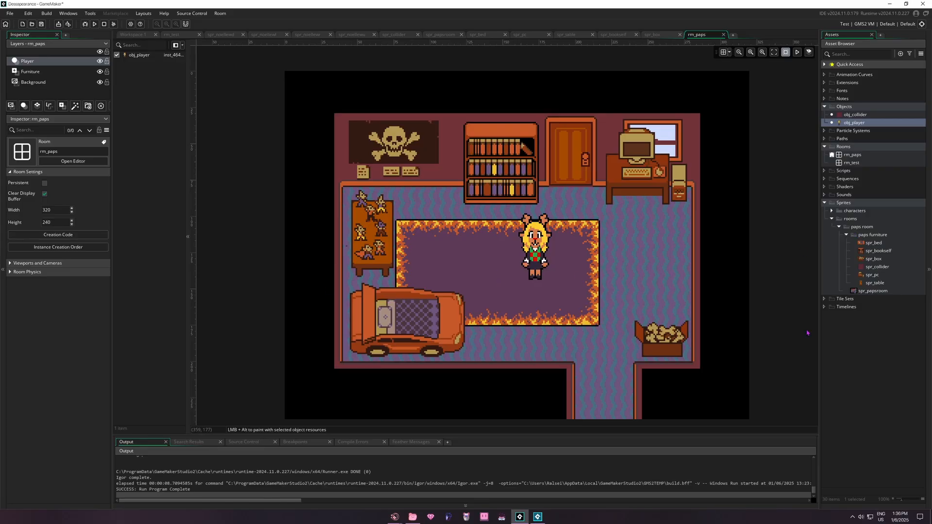
key("F5")
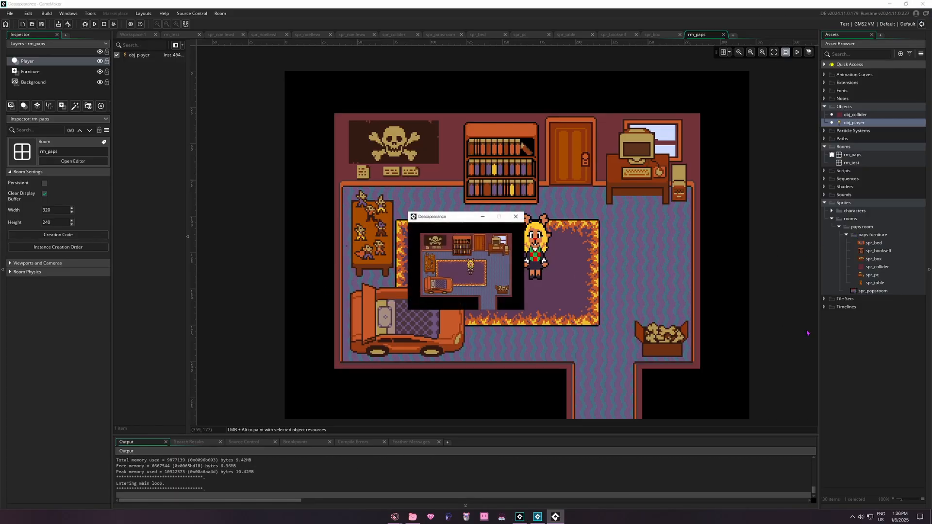
key("Right")
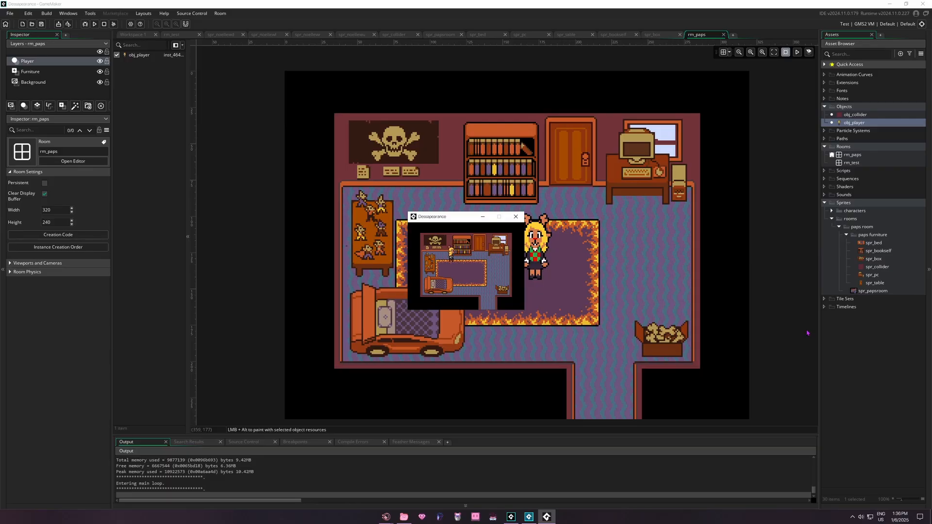
key("Down")
left_click(516, 218)
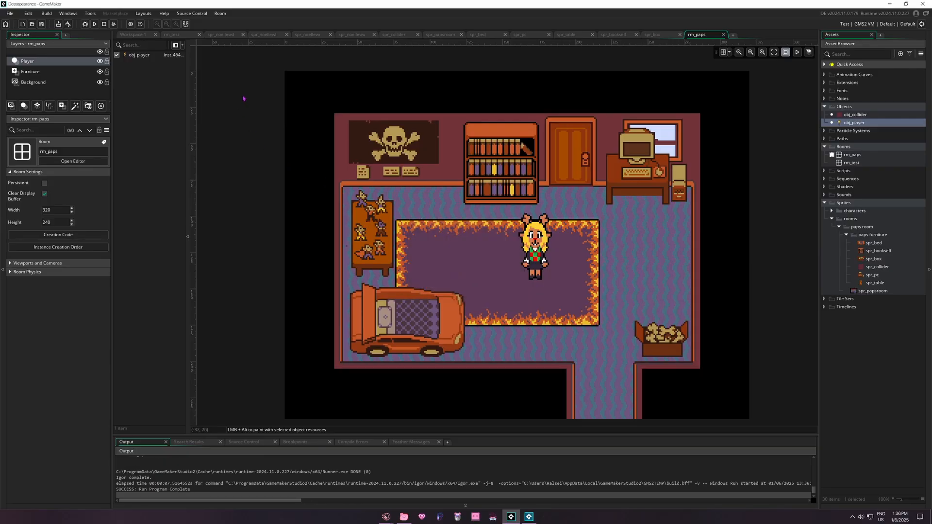
Enable viewports for rm_paps and make Viewport 0 visible
left_click(46, 263)
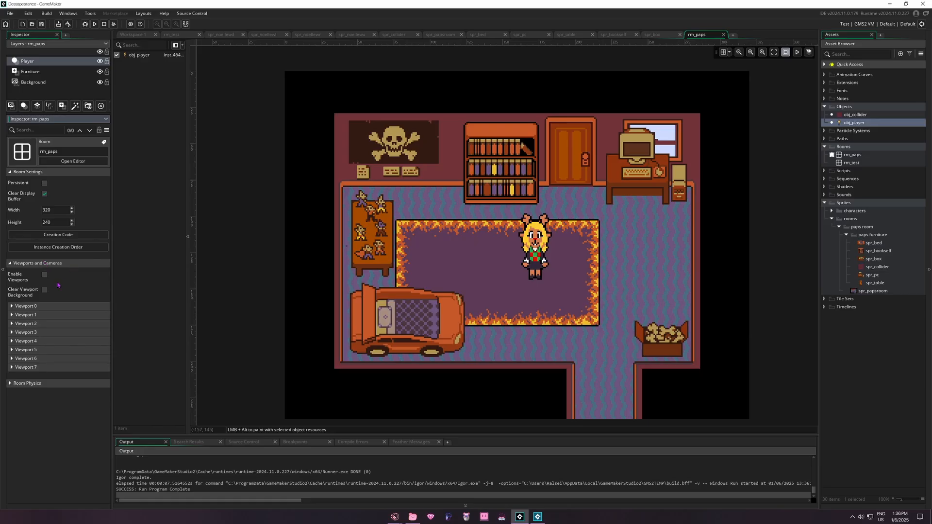
left_click(45, 274)
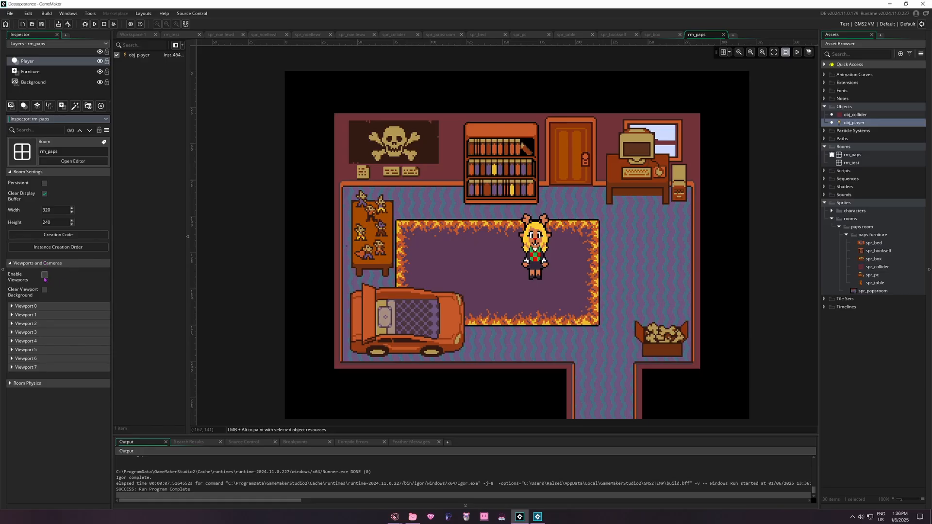
left_click(54, 307)
scroll(48, 298, "down", 1)
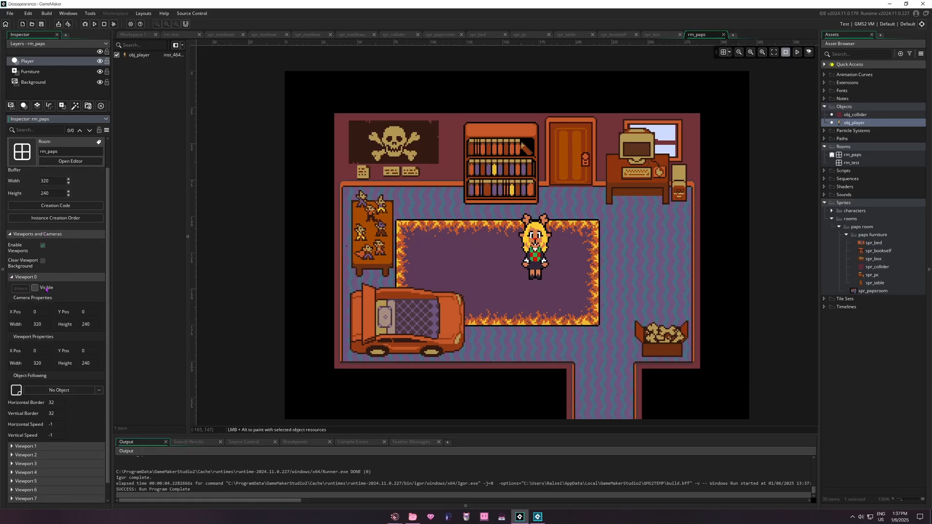
left_click(46, 289)
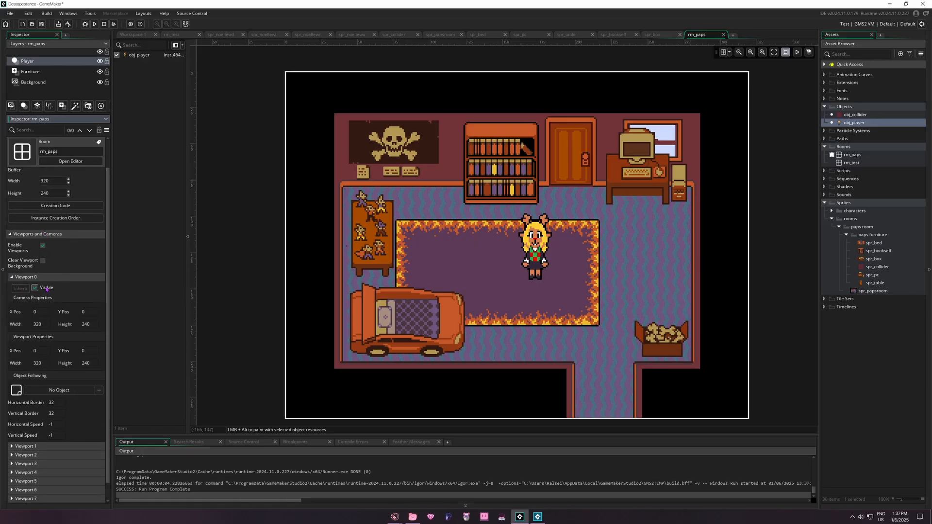
Set the Viewport 0 properties of rm_paps to width 1280 and height 960, matching the settings in rm_test
left_click(37, 363)
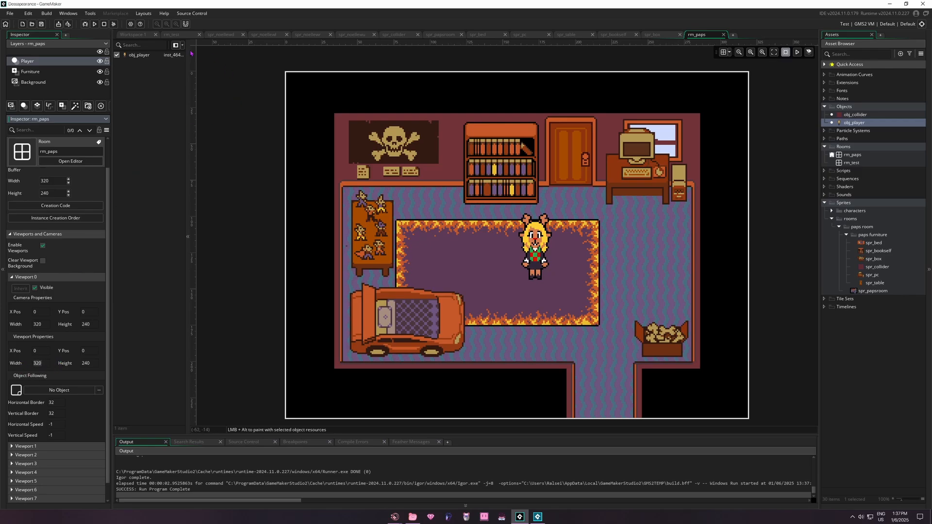
left_click(175, 35)
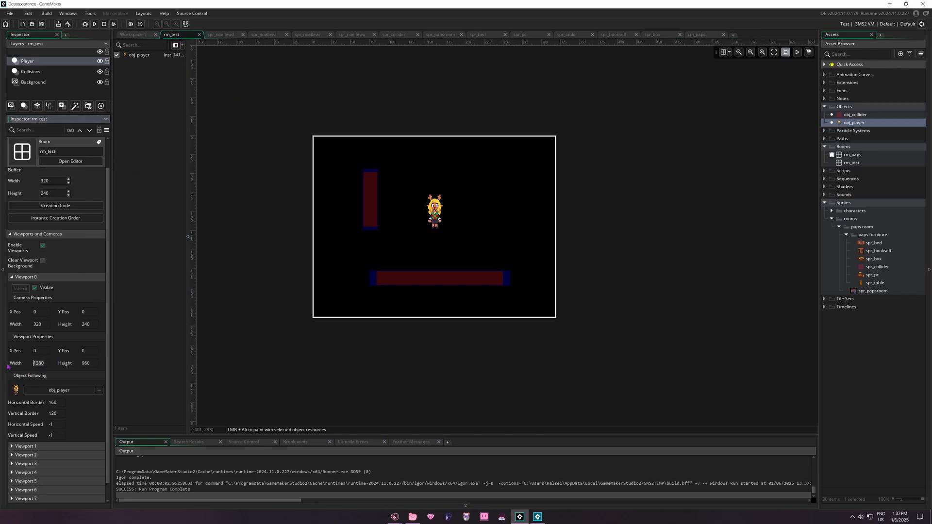
left_click(696, 36)
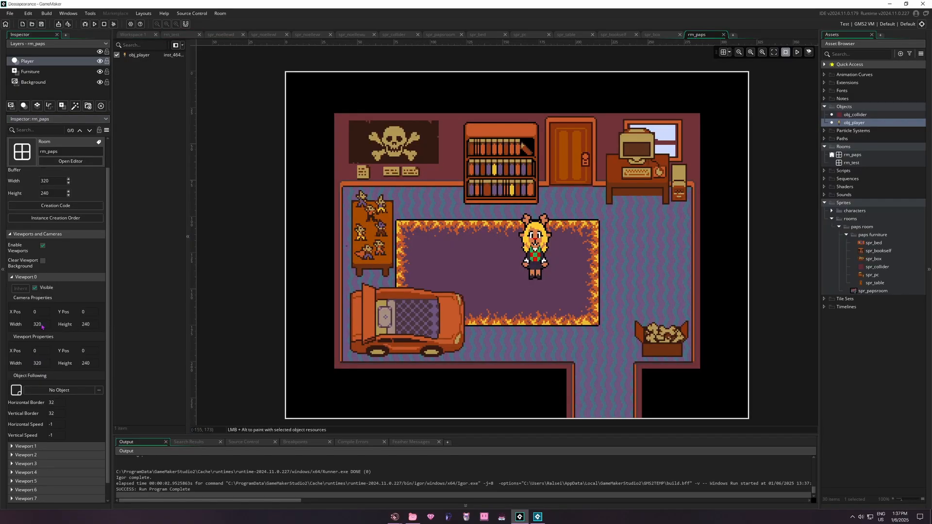
double_click(39, 363)
type("1280")
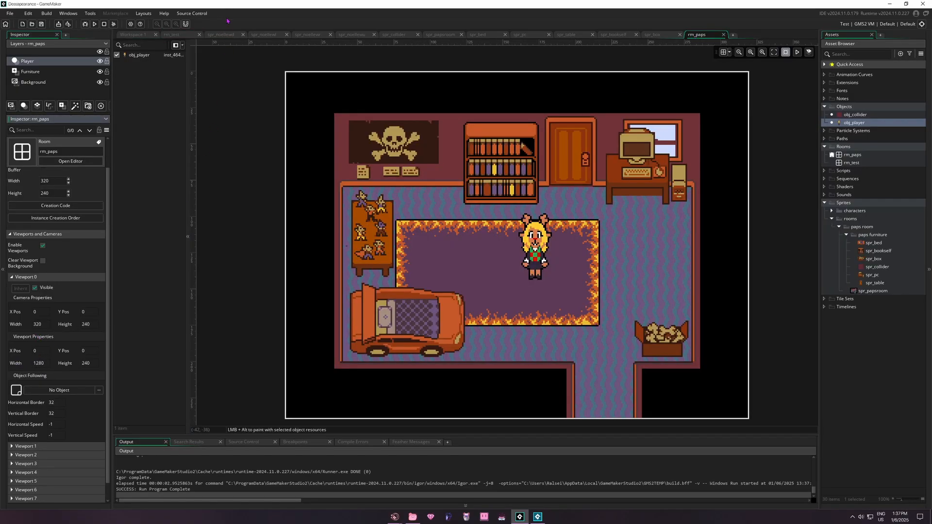
left_click(213, 35)
left_click(181, 35)
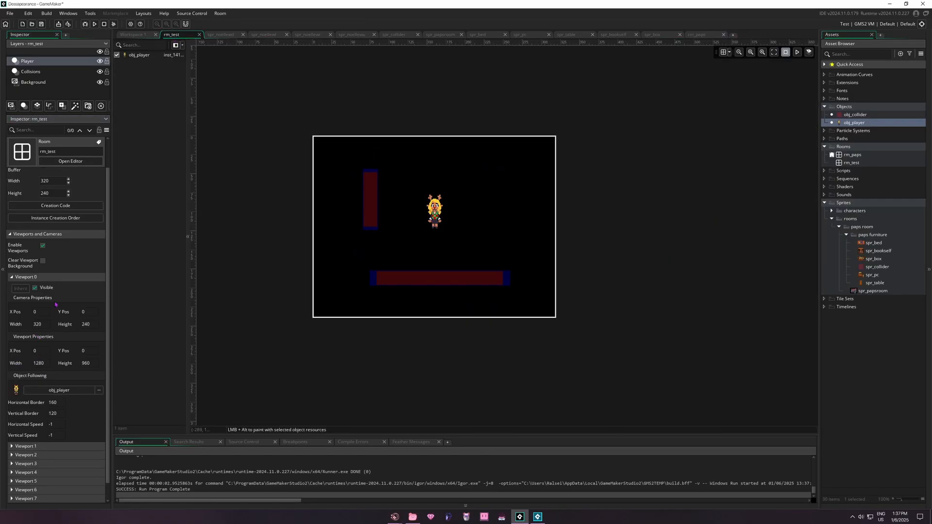
double_click(87, 364)
left_click(696, 34)
Run the game to check the enlarged window, walk the character around Papyrus's room and close the game
key("F5")
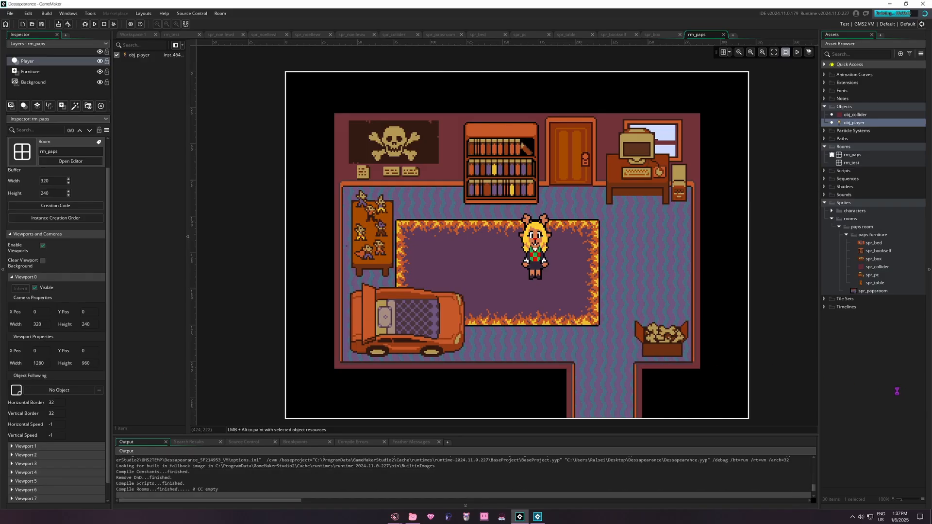
key("Left")
key("Up")
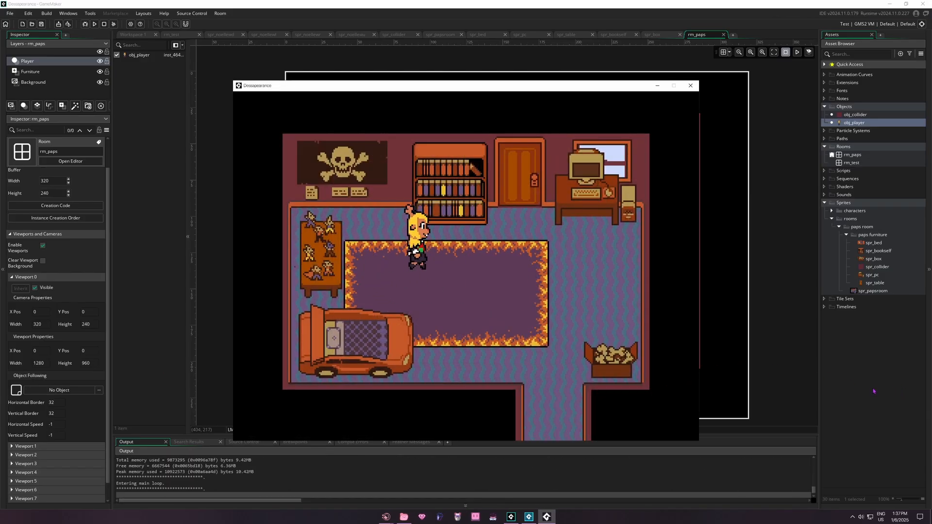
key("Right")
key("Down")
key("Left")
key("Down")
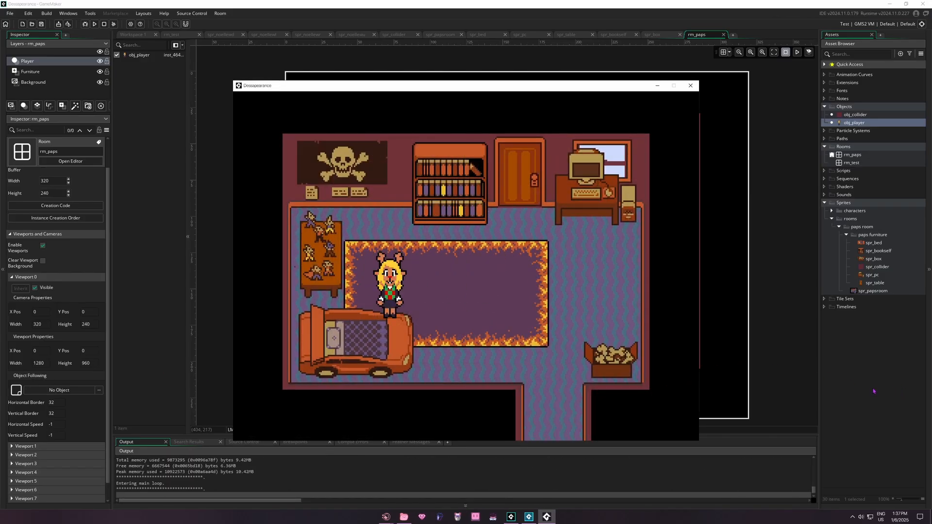
key("Left")
key("Up")
key("Right")
key("Down")
key("Left")
key("Up")
key("Right")
key("Down")
key("Up")
key("Left")
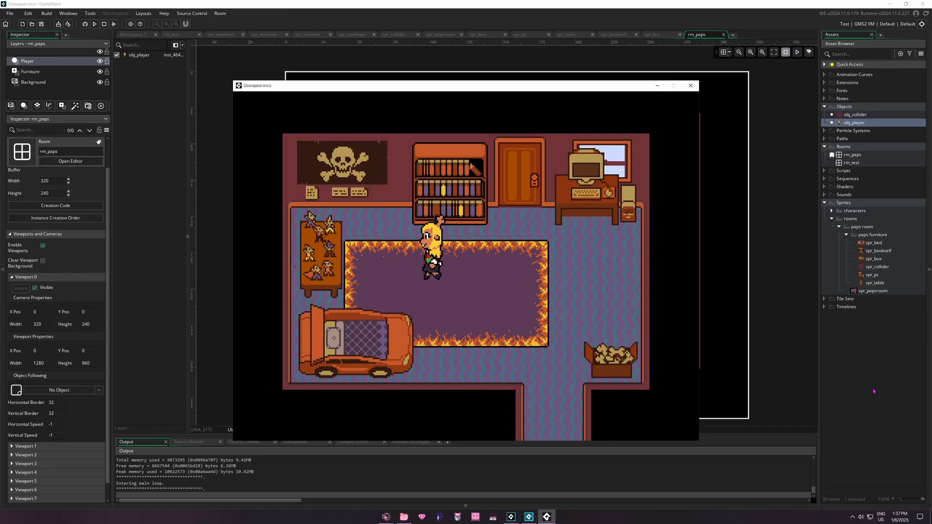
key("Right")
key("Down")
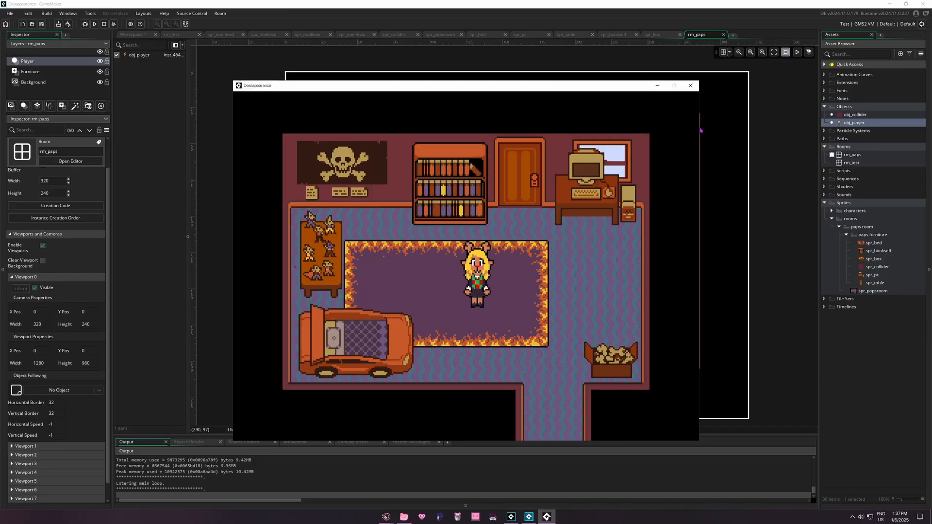
left_click(690, 86)
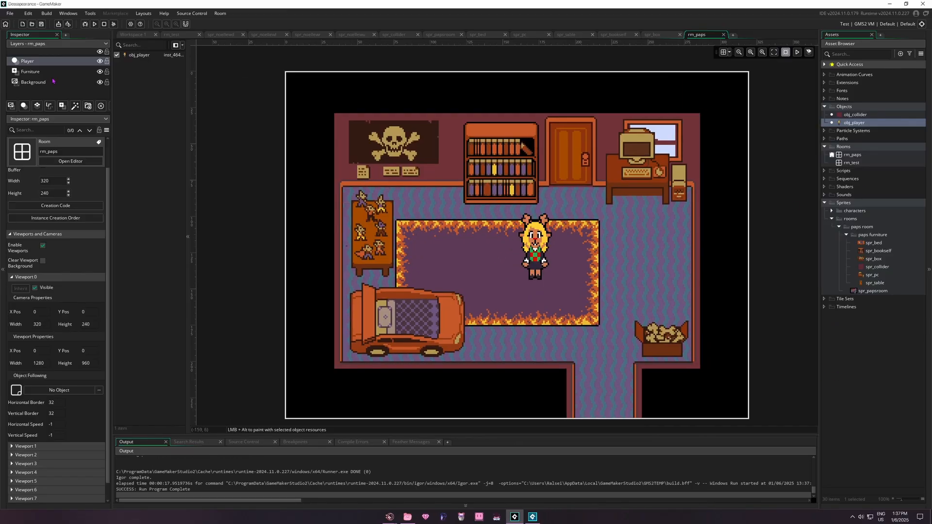
Add a new instance layer to rm_paps and name it Collisions
left_click(24, 106)
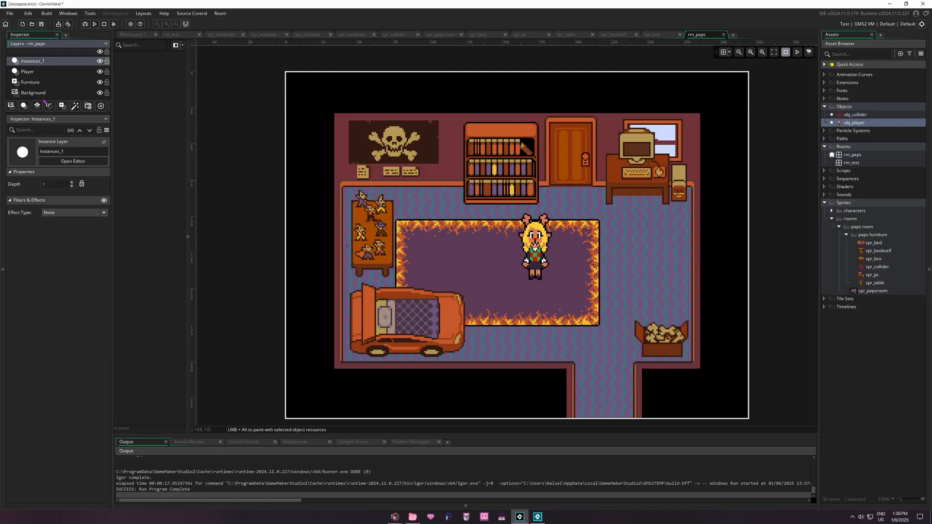
key("F2")
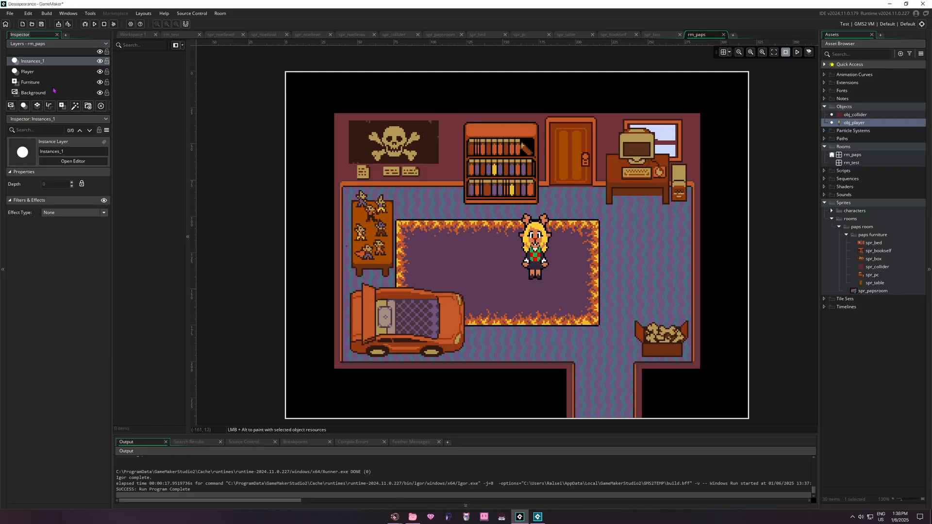
left_click(37, 64)
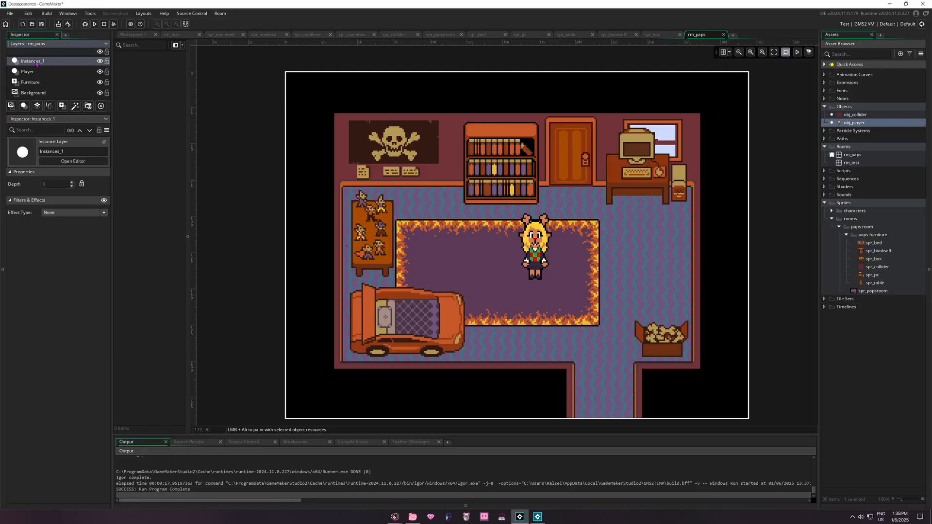
double_click(36, 62)
type("Collisions")
left_click(48, 214)
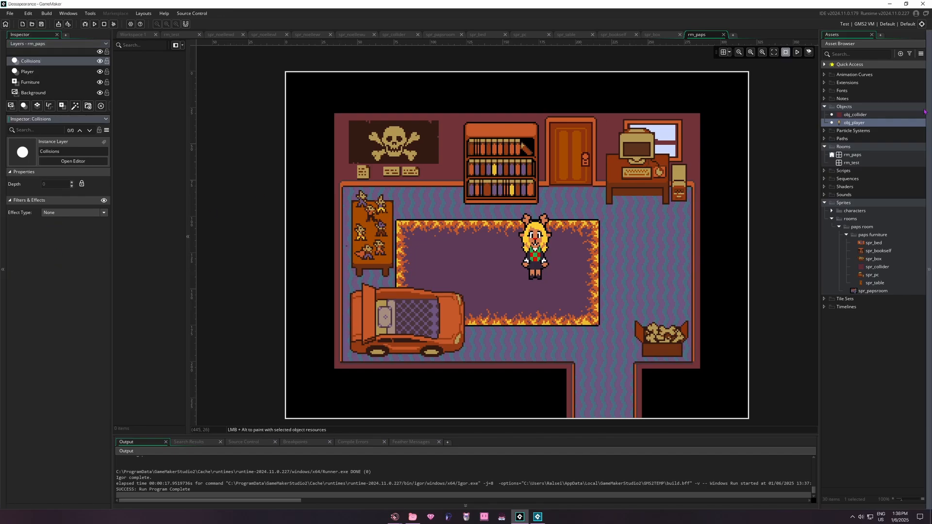
Place obj_collider instances stretched over the bed at about 4.25 by 2.45 scale, the computer desk, and the room's right wall
left_click_drag(860, 115, 464, 292)
left_click(367, 343)
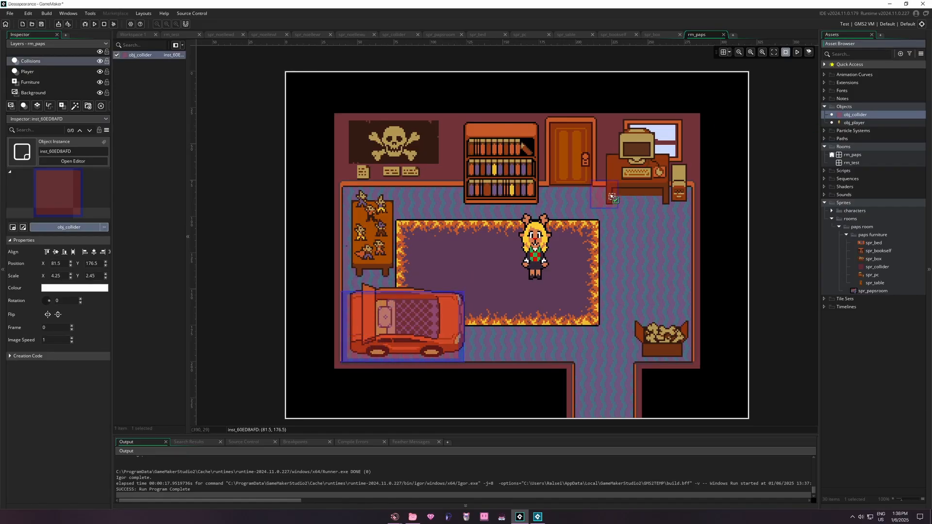
left_click_drag(607, 157, 705, 217)
left_click_drag(719, 231, 718, 370)
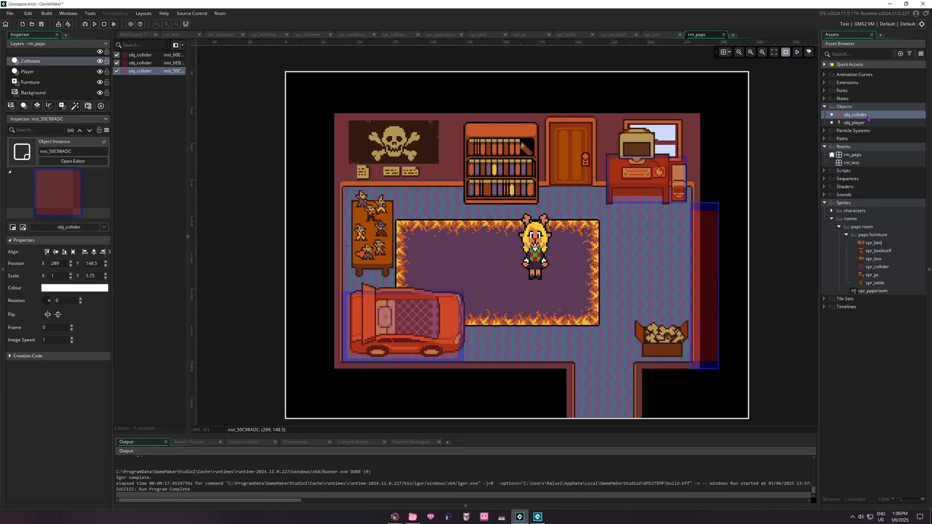
Add obj_collider instances over the bone box, the exit corridor's right wall, and the area below the room left of the corridor
left_click_drag(856, 115, 648, 376)
left_click_drag(649, 390, 649, 417)
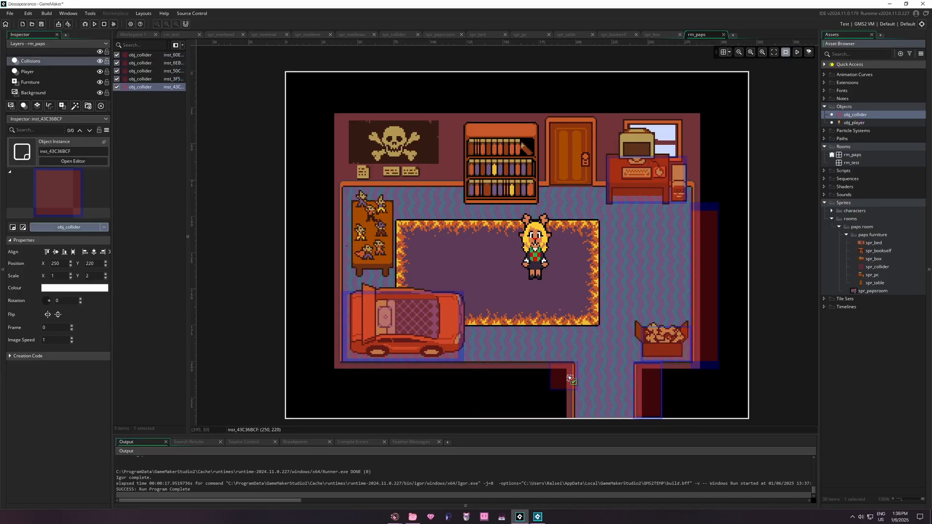
left_click_drag(547, 387, 339, 369)
Add obj_collider instances over the table, along the upper wall at about 9.3 horizontal scale, and on the bookshelf at about 2.6
left_click(343, 189, "alt")
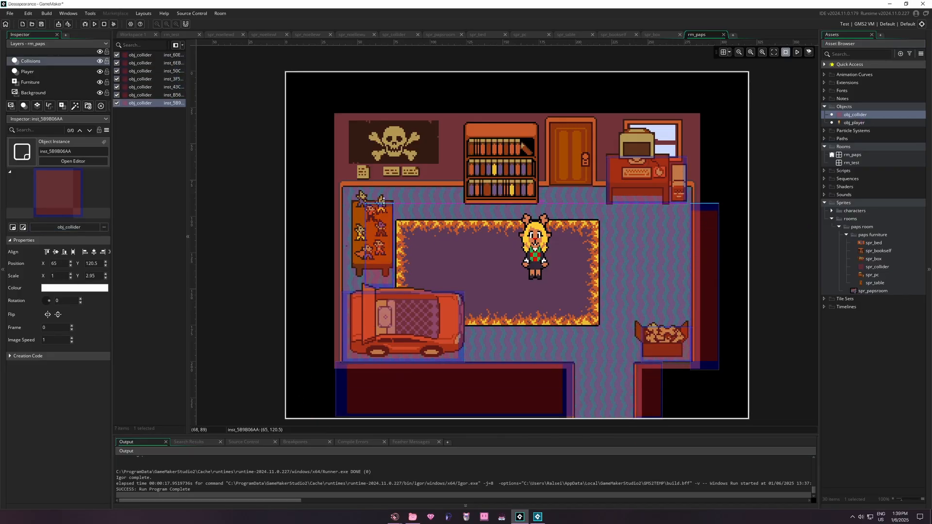
left_click(337, 161, "alt")
left_click_drag(365, 173, 607, 172)
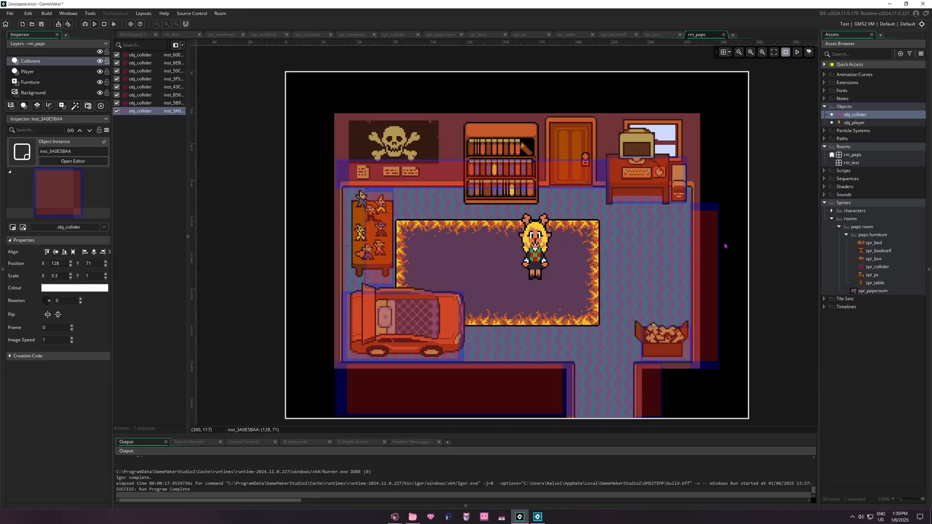
left_click(478, 189, "alt")
left_click_drag(494, 188, 539, 188)
left_click(583, 215)
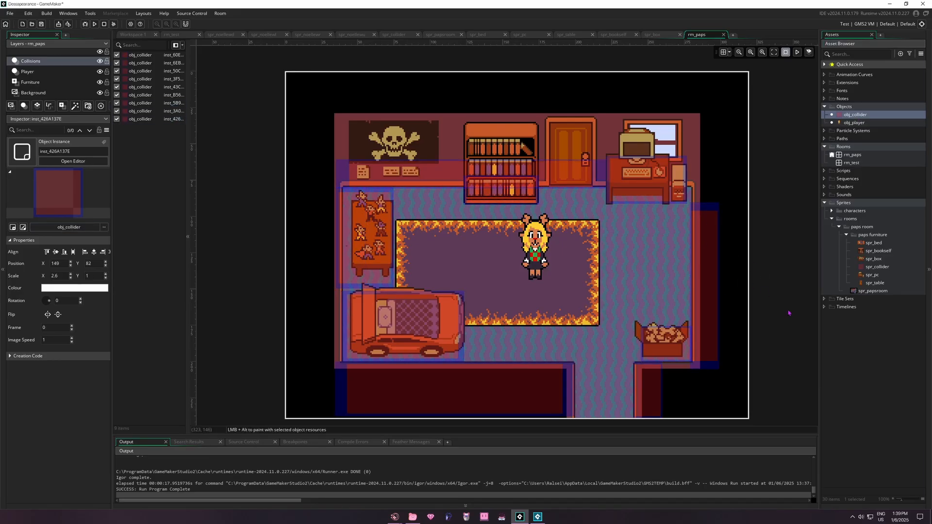
Run the game and walk the character against the walls and furniture to test the new collisions
key("F5")
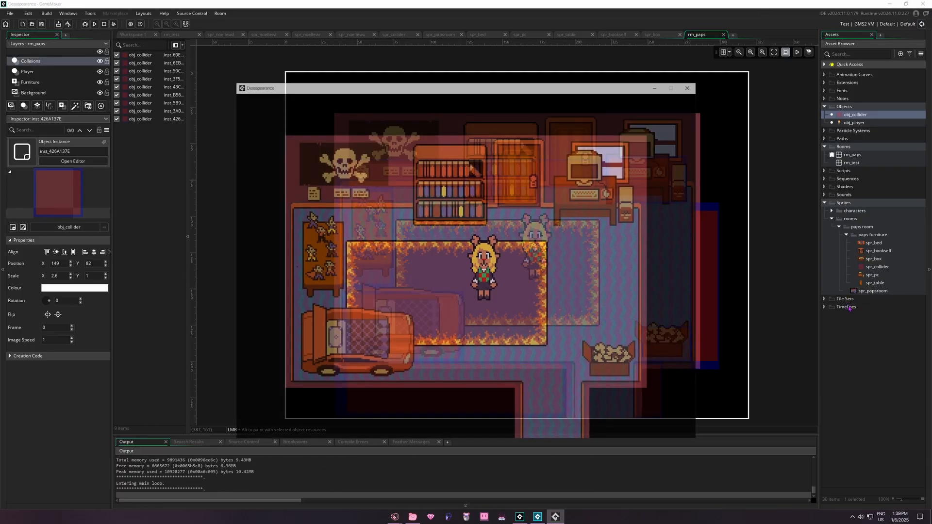
key("Up")
key("Left")
key("Right")
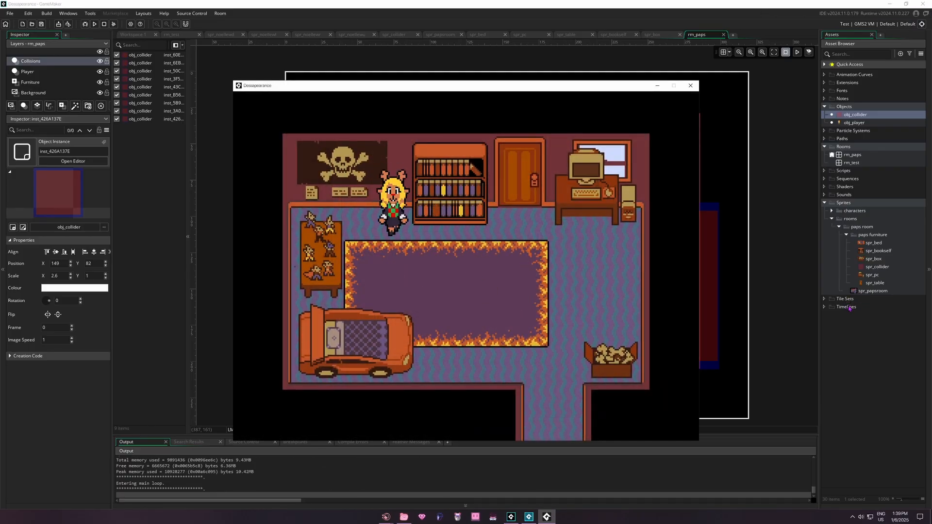
key("Down")
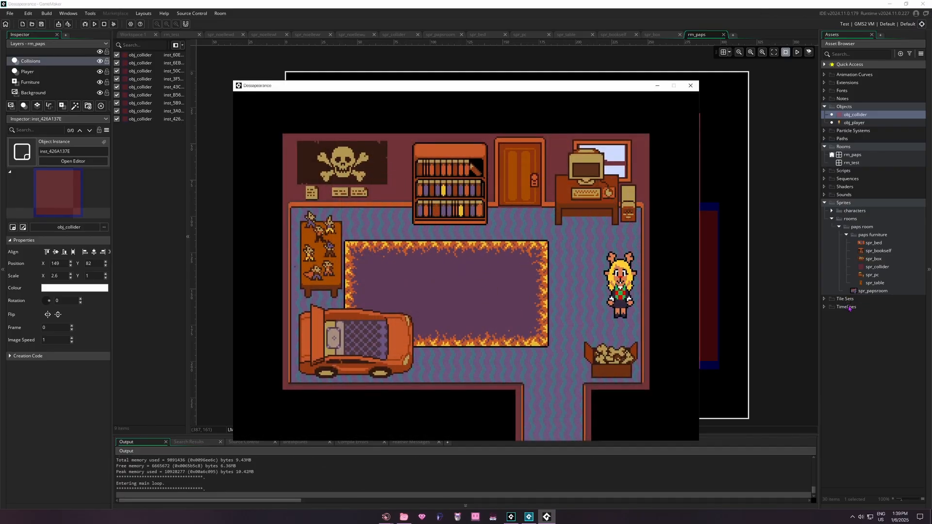
key("Left")
key("Right")
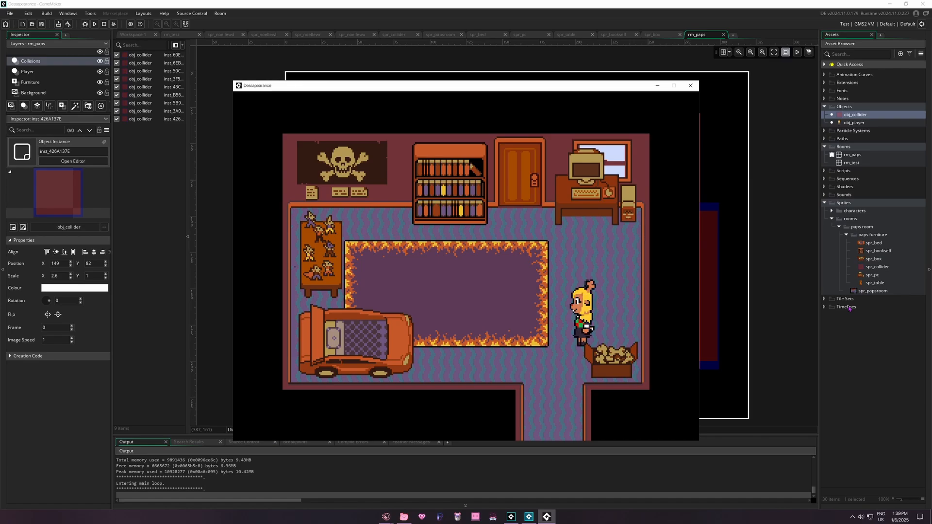
Playtest the room by walking the character around and behind the box of bones, and close the game window
key("Left")
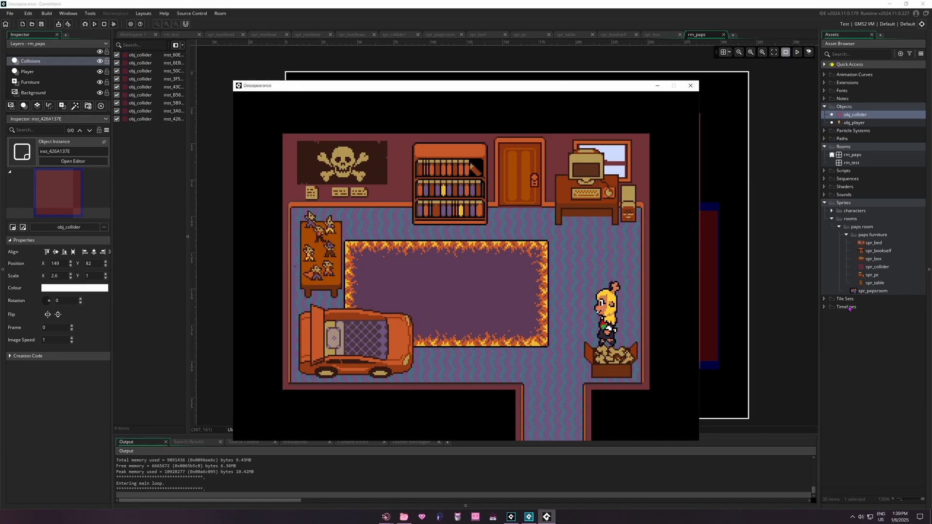
key("Left")
key("Down")
key("Right")
key("Down")
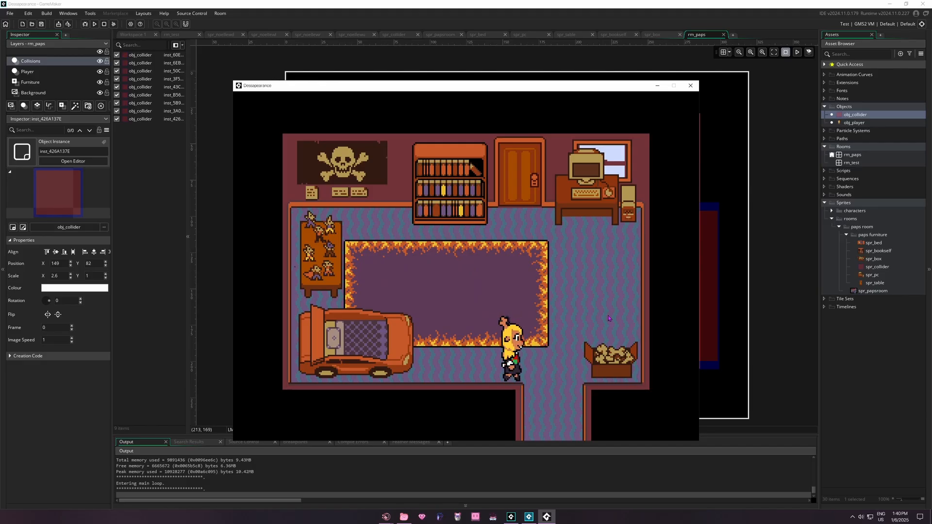
key("Right")
key("Down")
key("Up")
key("Right")
key("Down")
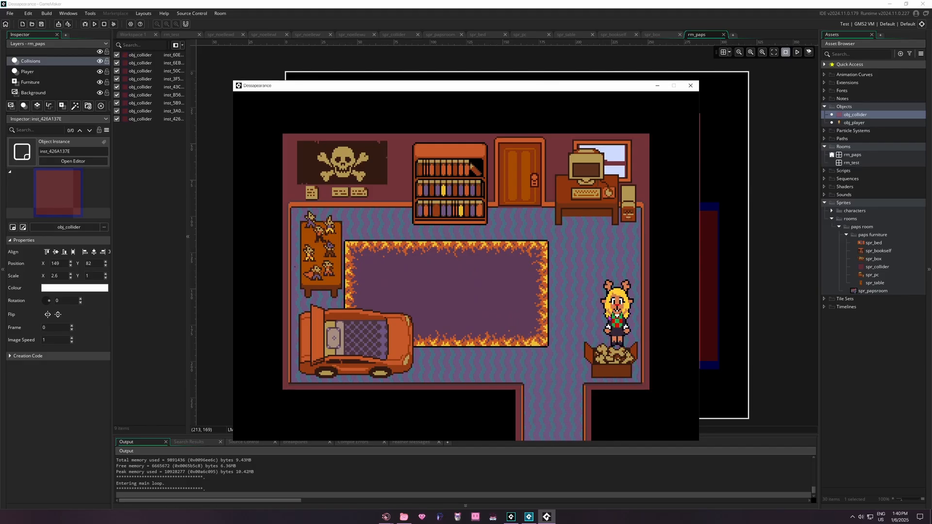
left_click(691, 86)
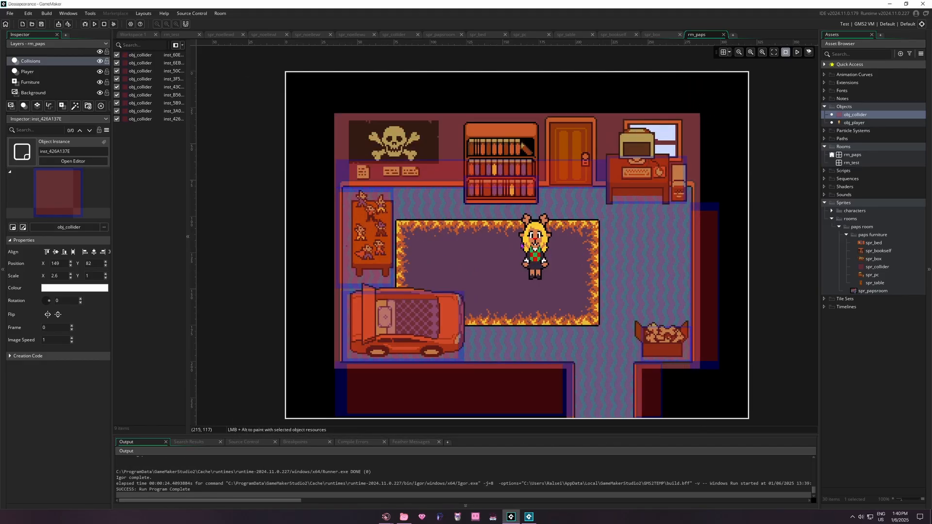
Add a new asset layer directly above the Furniture layer and name it Funiture2
left_click(49, 82)
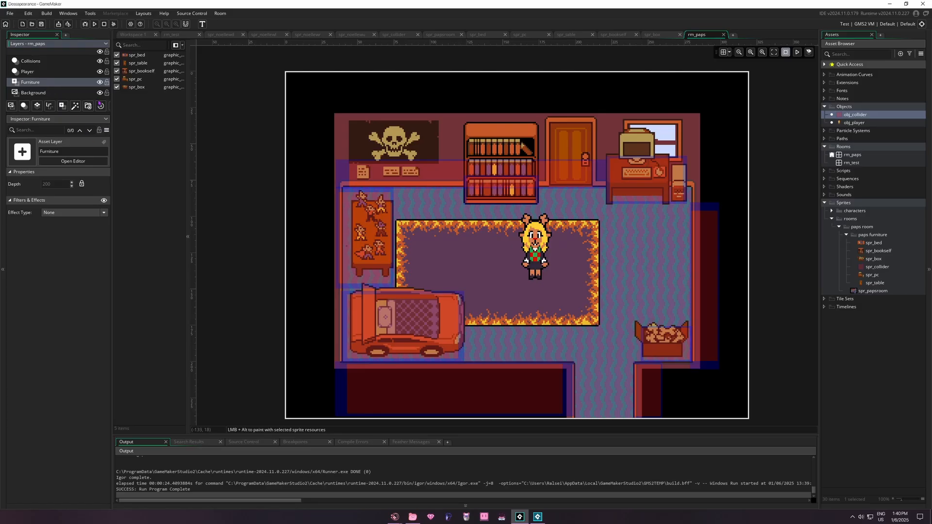
left_click(141, 88)
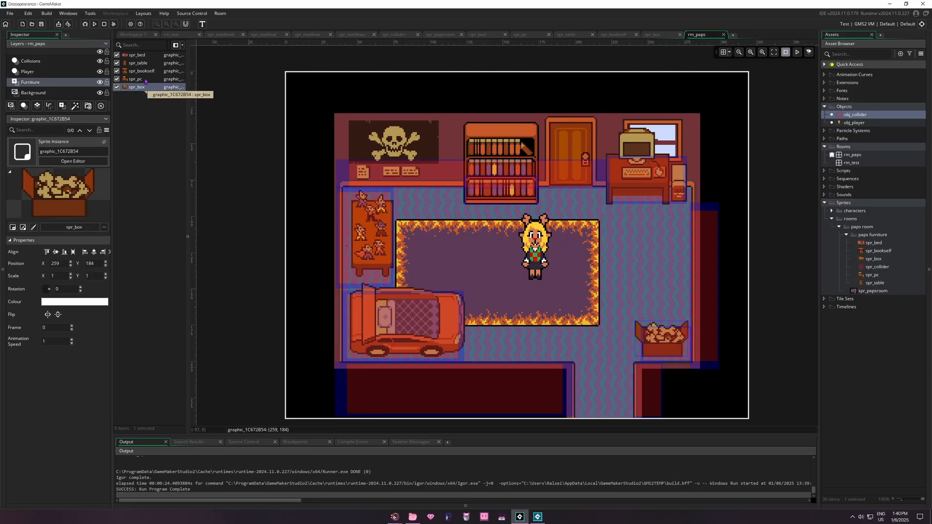
left_click(140, 124)
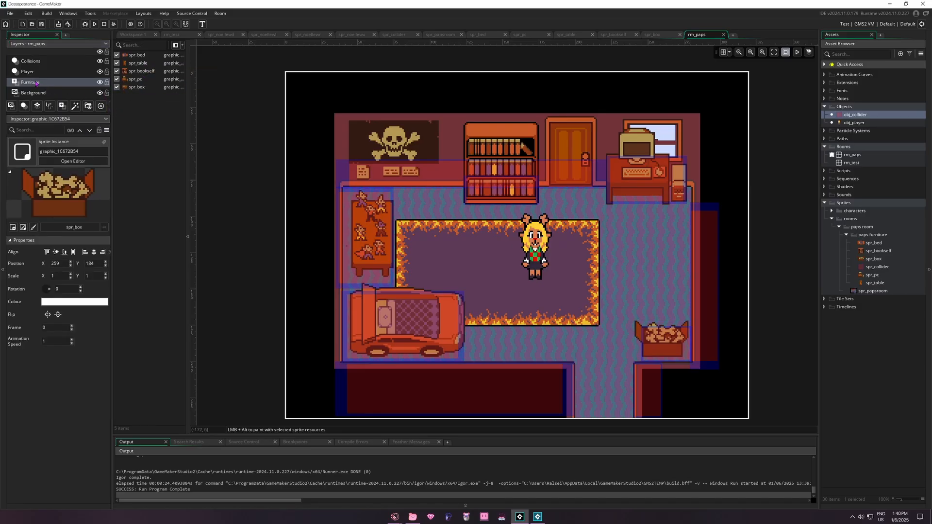
left_click(44, 87)
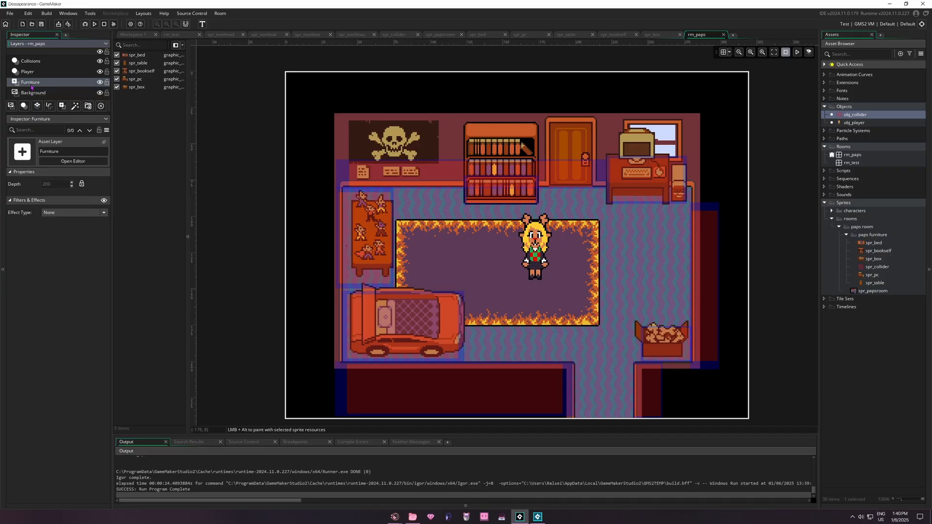
left_click(67, 109)
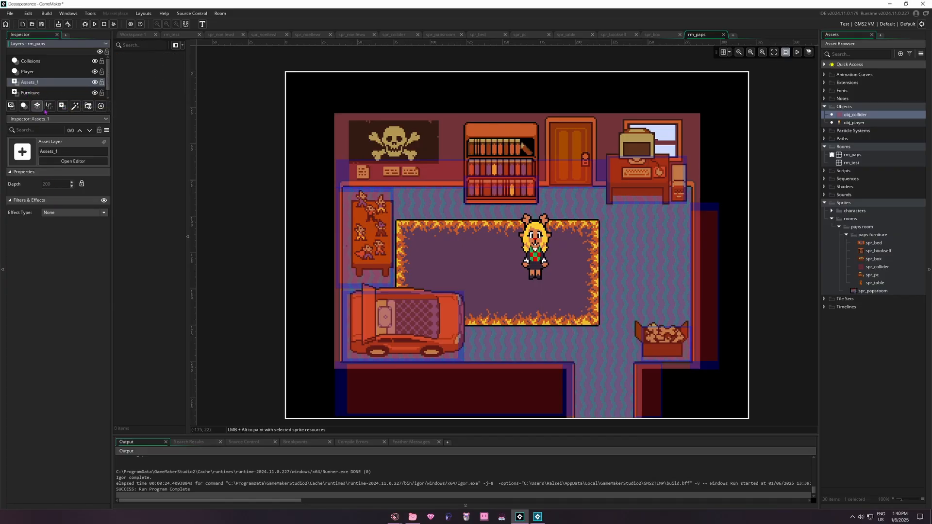
left_click_drag(64, 152, 27, 151)
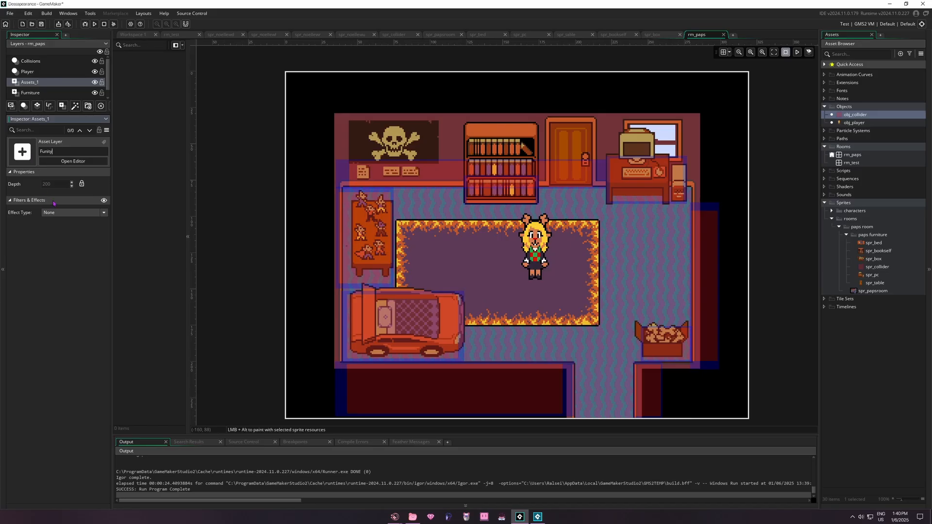
type("Funiture2")
Cut the spr_box and spr_bed instances from the Furniture layer
left_click(58, 93)
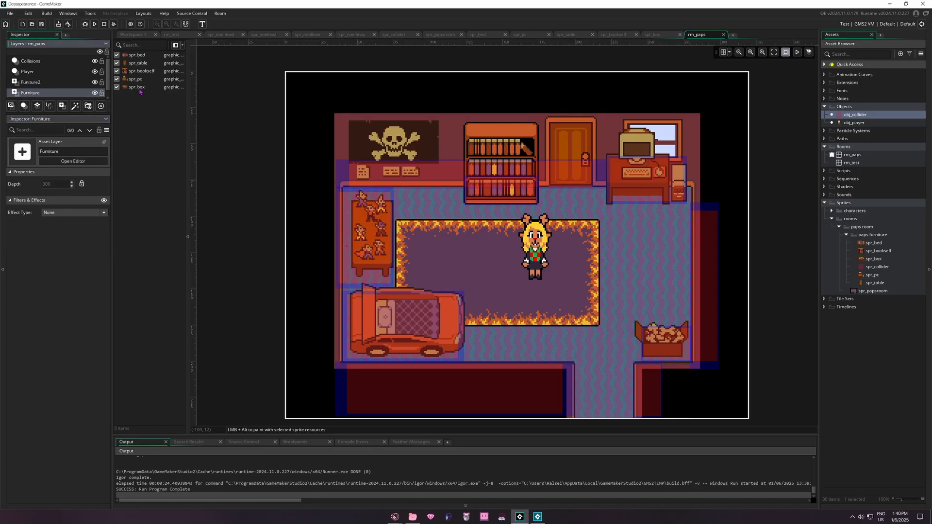
left_click(137, 88)
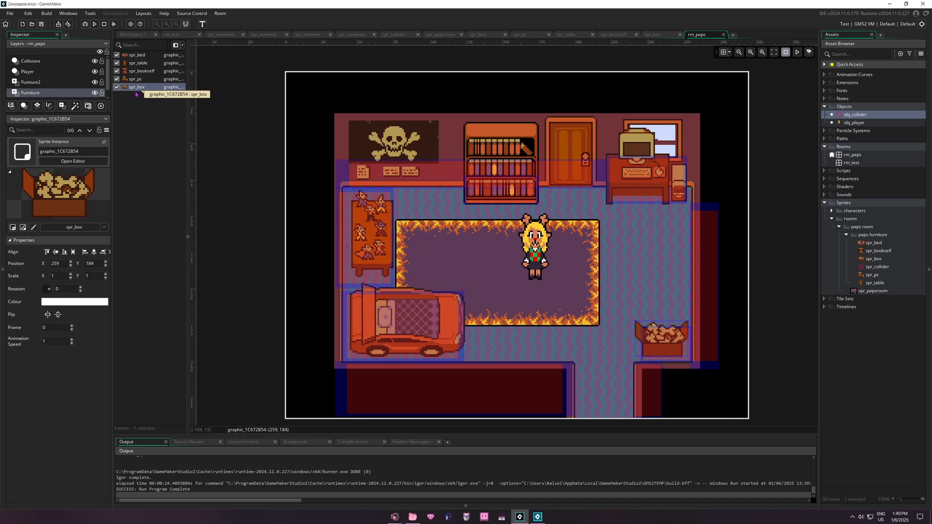
left_click(139, 103)
left_click(144, 88)
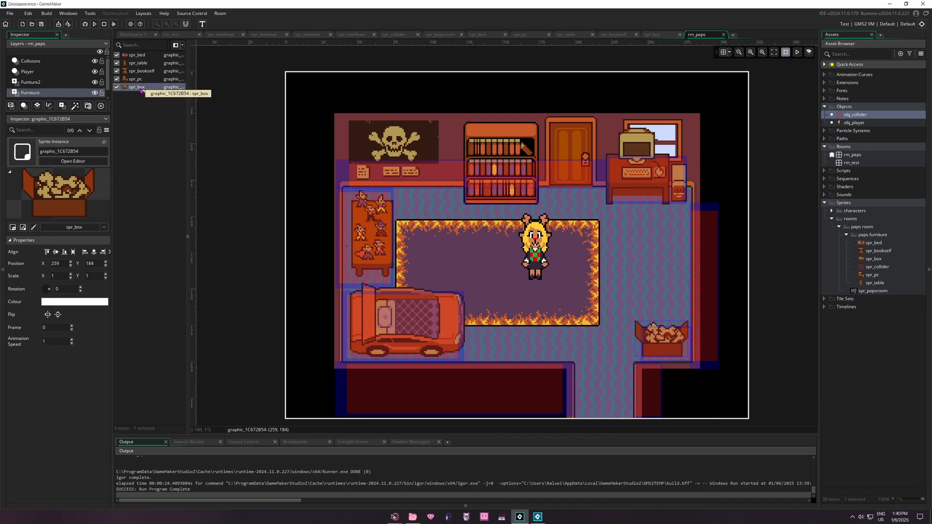
left_click(143, 57, "ctrl")
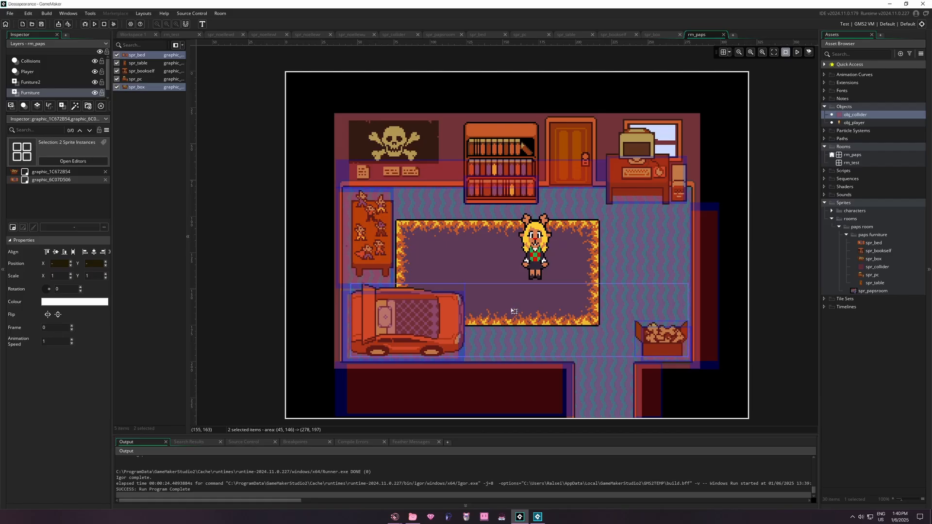
key("Delete")
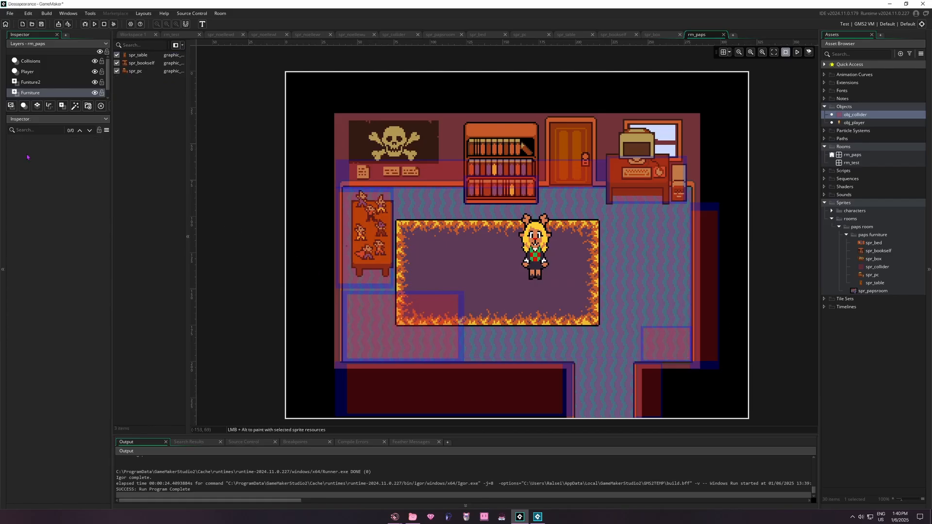
Paste the box and bed instances into the Funiture2 layer and move that layer above the Player layer
left_click(32, 83)
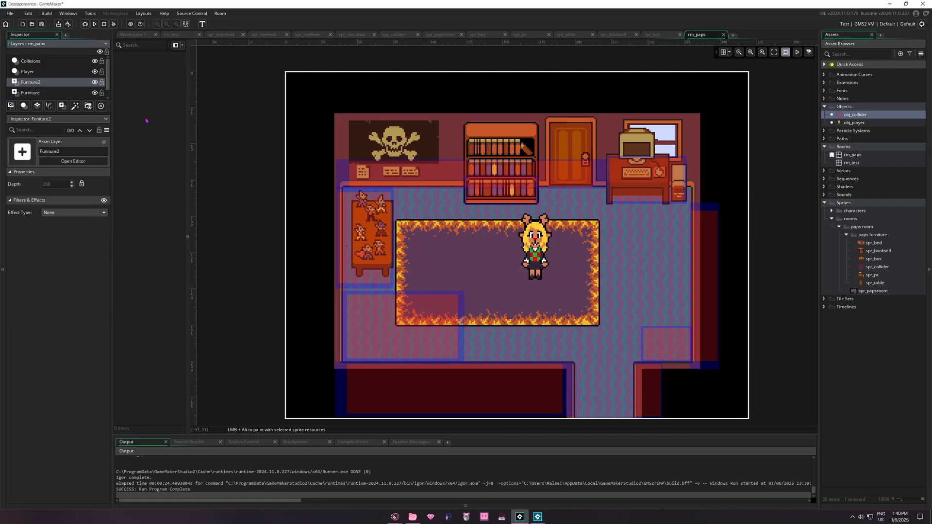
key("ctrl+v")
left_click(231, 196)
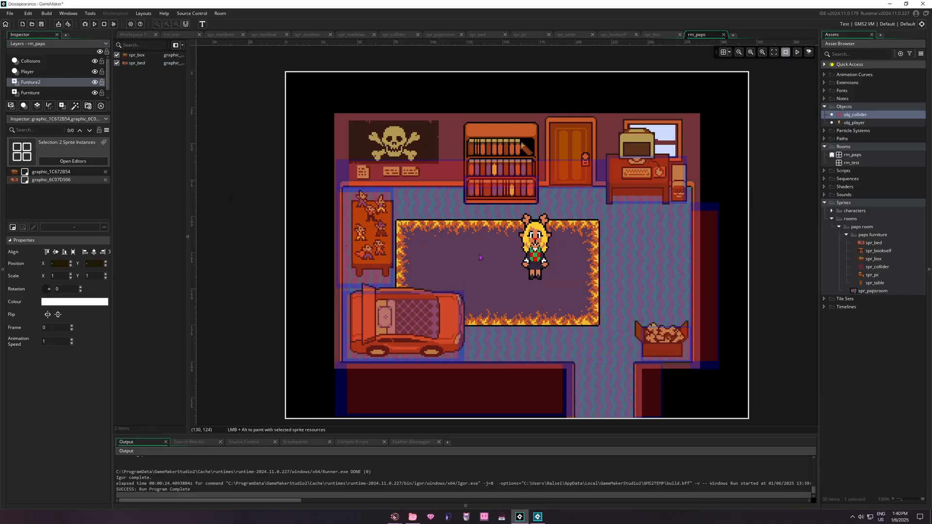
left_click_drag(32, 83, 37, 72)
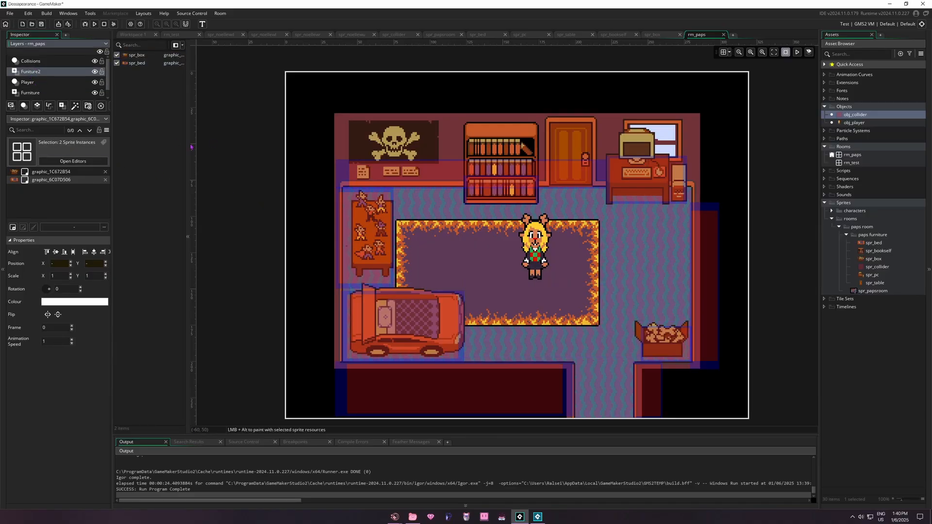
Run the game, walk the character around the box, bed and rug to check the layering, and close the game
key("F5")
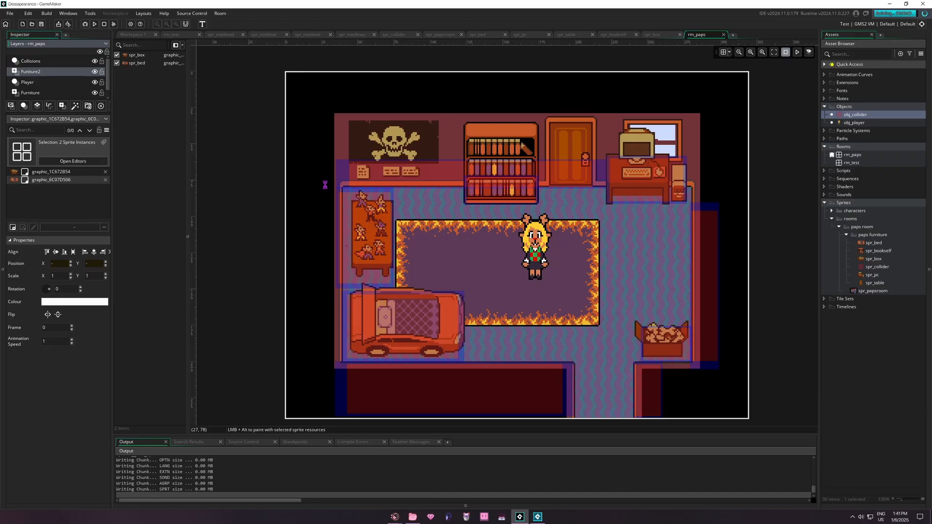
key("Right")
key("Down")
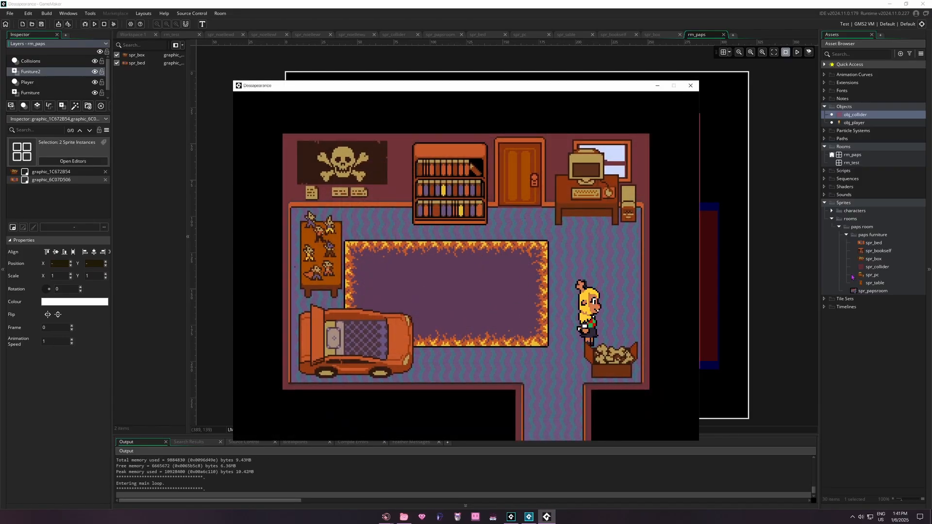
key("Left")
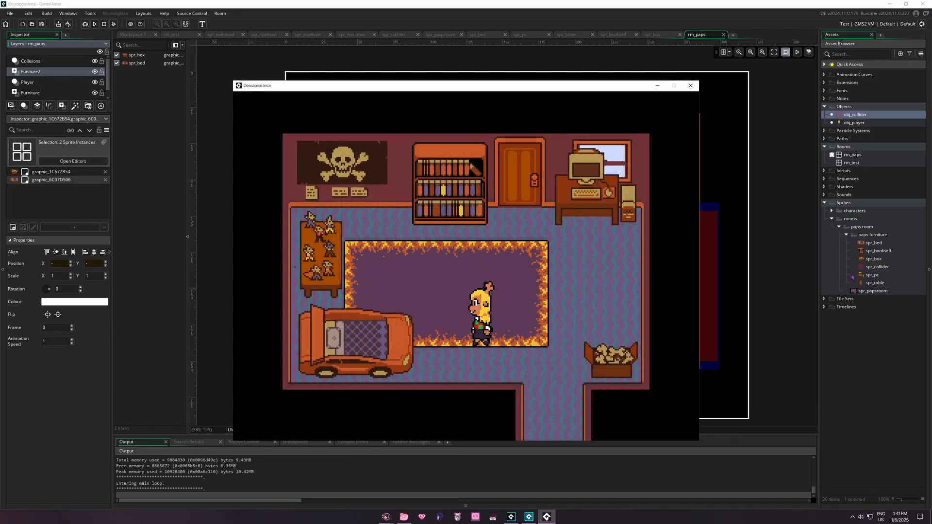
key("Up")
key("Left")
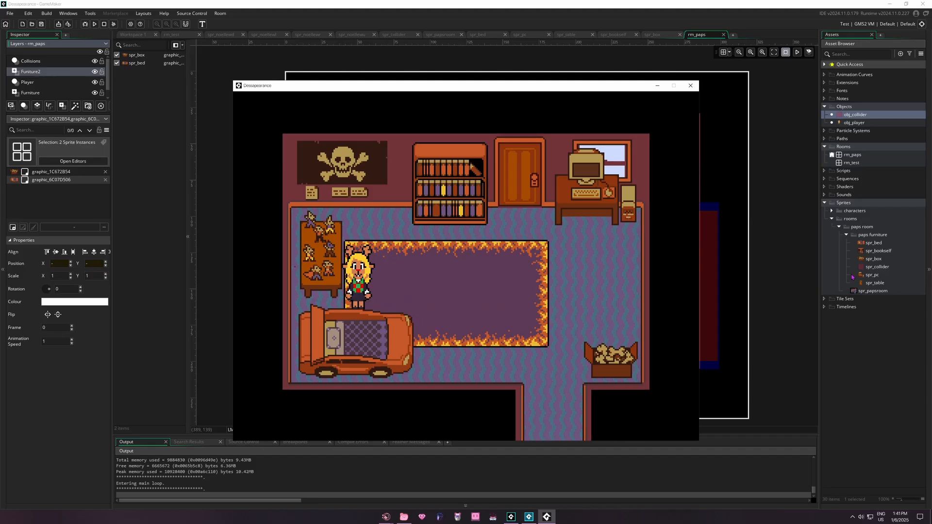
key("Right")
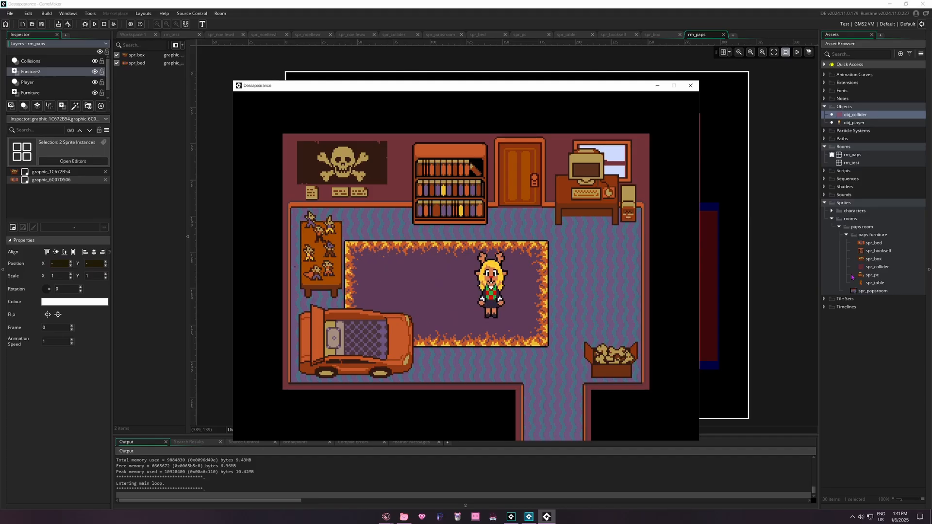
key("Down")
key("Left")
key("Up")
key("Right")
key("Down")
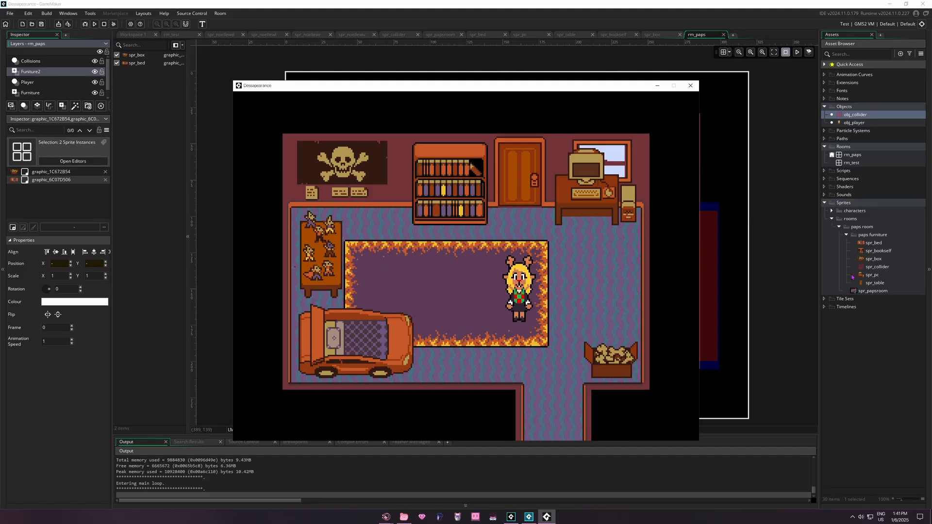
key("Down")
key("Right")
key("Up")
key("Left")
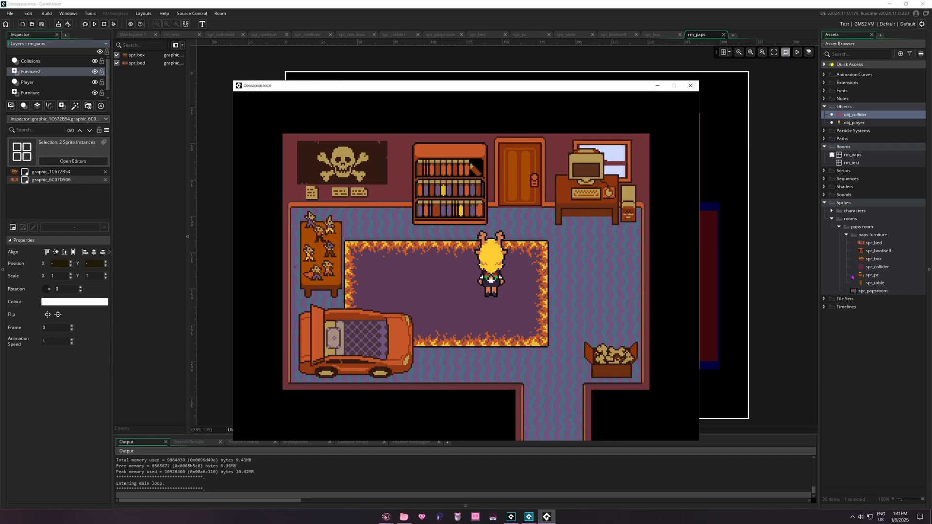
key("Down")
left_click(690, 85)
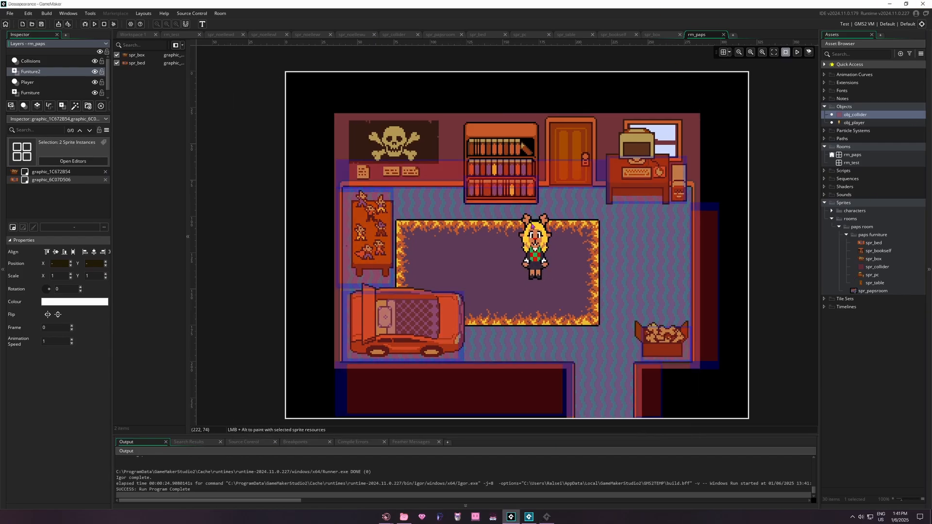
Switch to the browser, look over the Deltarune tile sheet, and download the Undertale Waterfall sheet from The Spriters Resource
key("alt+Tab")
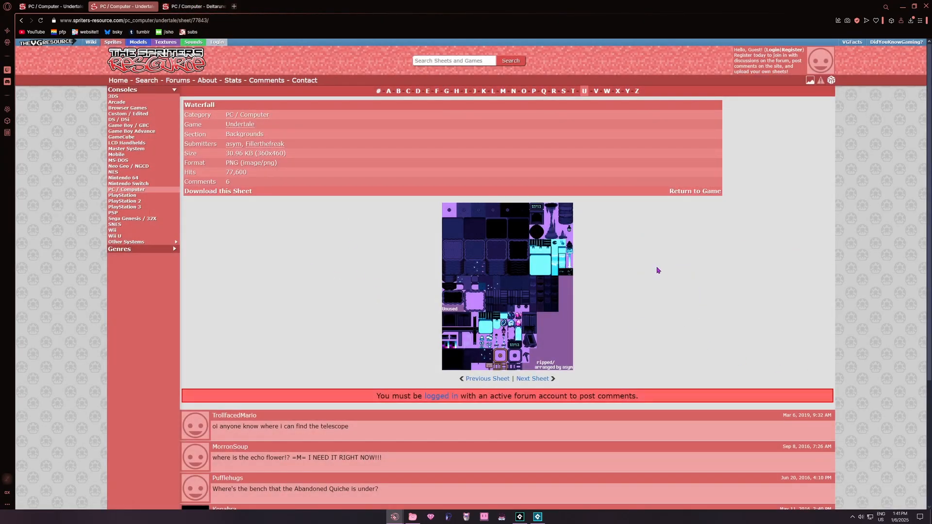
left_click(194, 6)
scroll(654, 311, "down", 5)
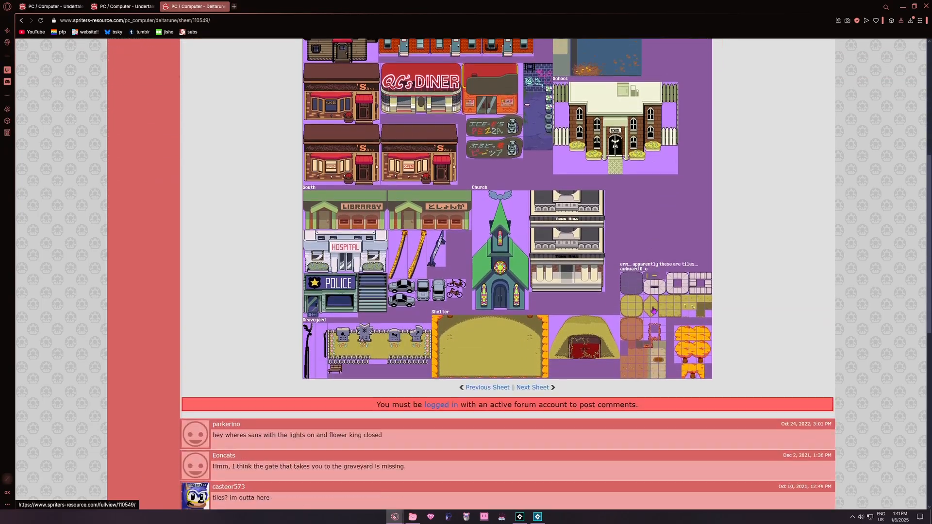
scroll(653, 311, "down", 1)
key("ctrl+shift+Tab")
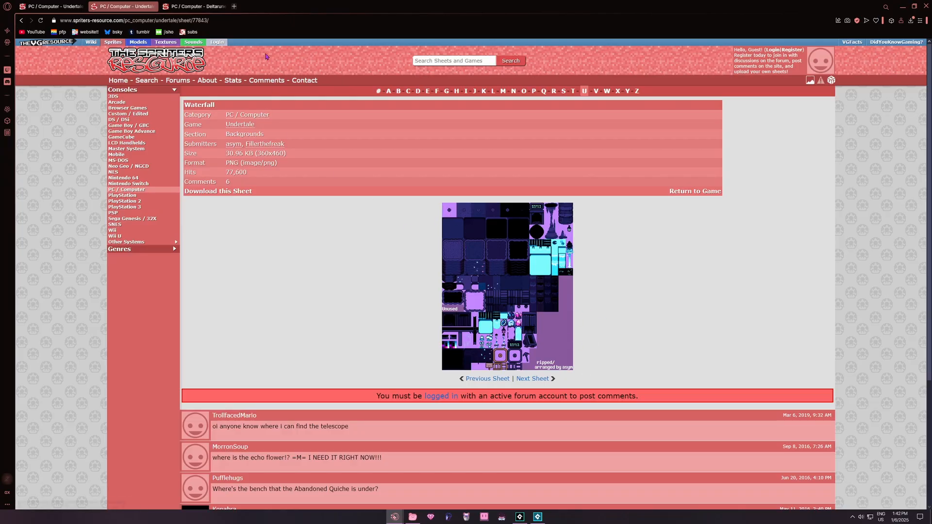
left_click(196, 6)
left_click(145, 5)
left_click(249, 195)
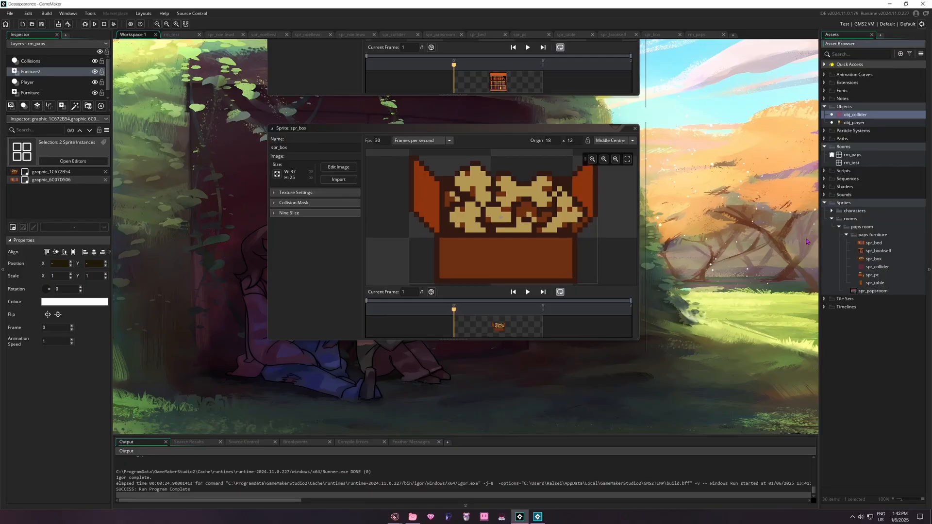
Collapse the rooms sprite folder and create a new sprite named spr_waterfalltiles in the Sprites group
left_click(832, 219)
right_click(840, 204)
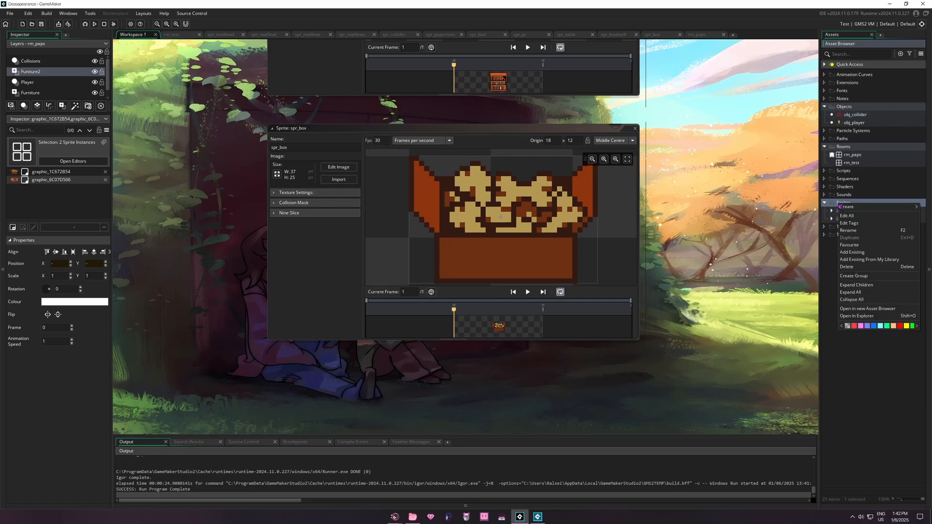
mouse_move(842, 208)
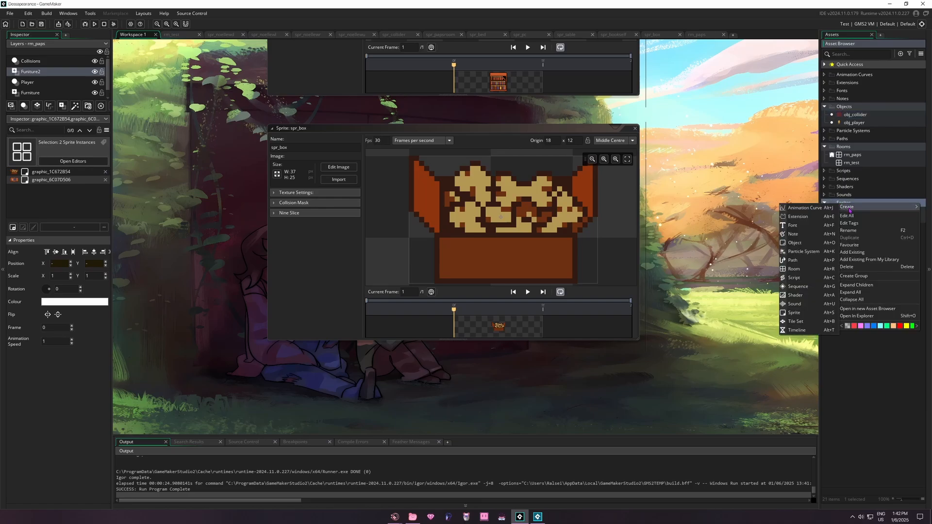
left_click(808, 312)
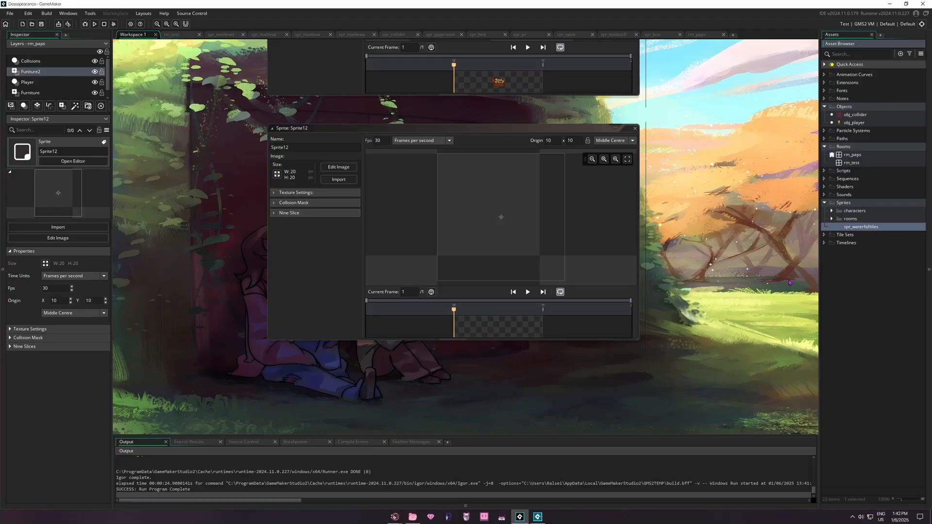
key("Return")
Create a sprite named spr_hometowntiles and gather it with spr_waterfalltiles in a new tilesets group under Sprites
right_click(851, 203)
mouse_move(865, 212)
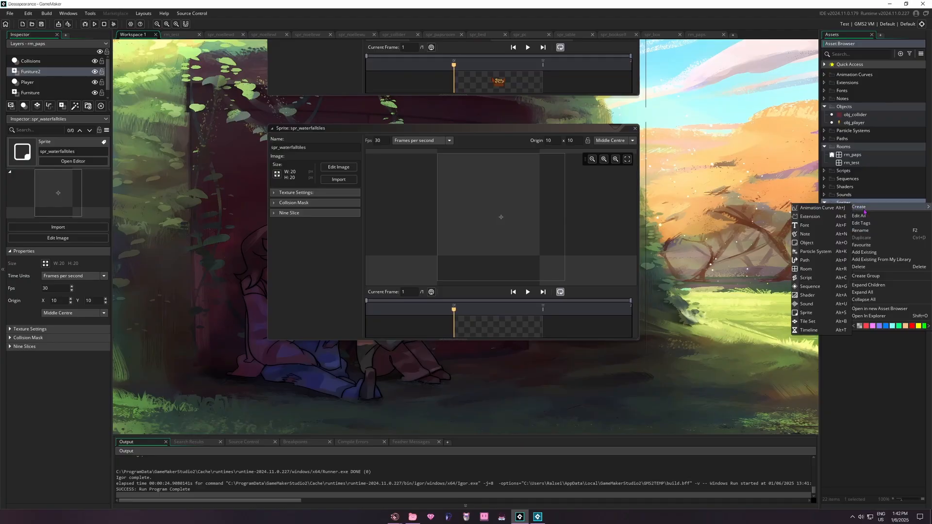
left_click(808, 313)
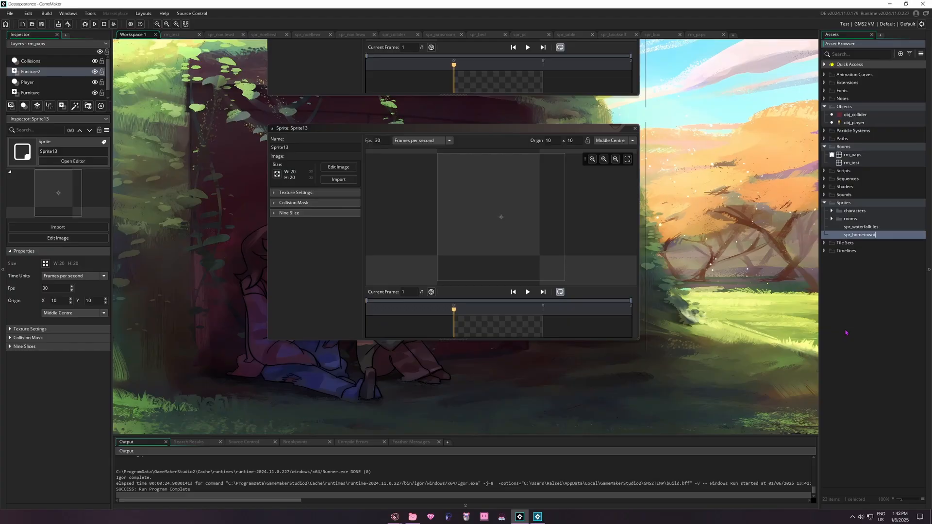
left_click(850, 337)
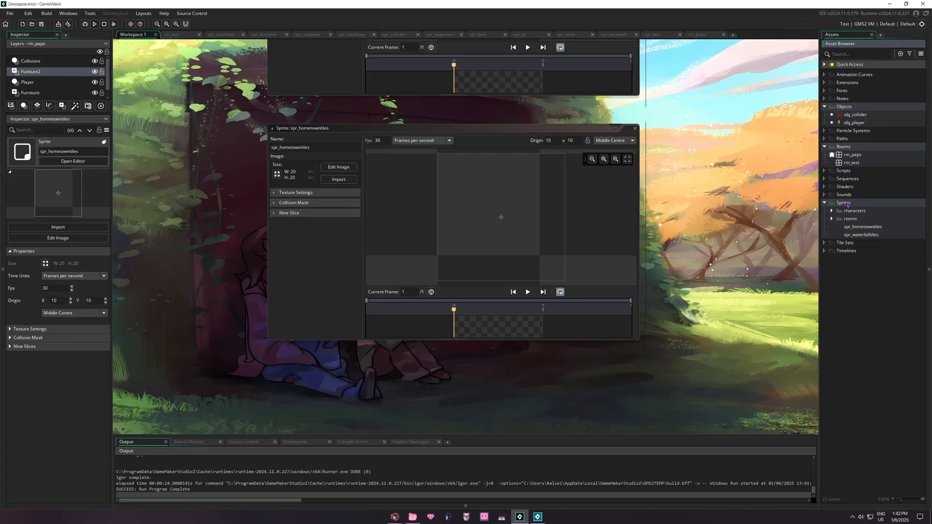
right_click(848, 205)
left_click(862, 274)
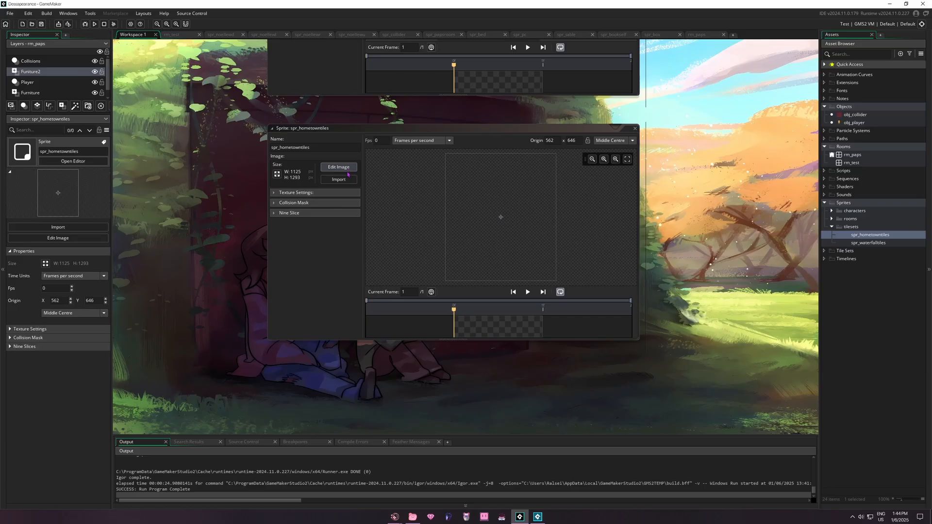
Import the downloaded PC Computer - Deltarune - Hometown image into the spr_hometowntiles sprite, accepting the non-undoable import
left_click(343, 179)
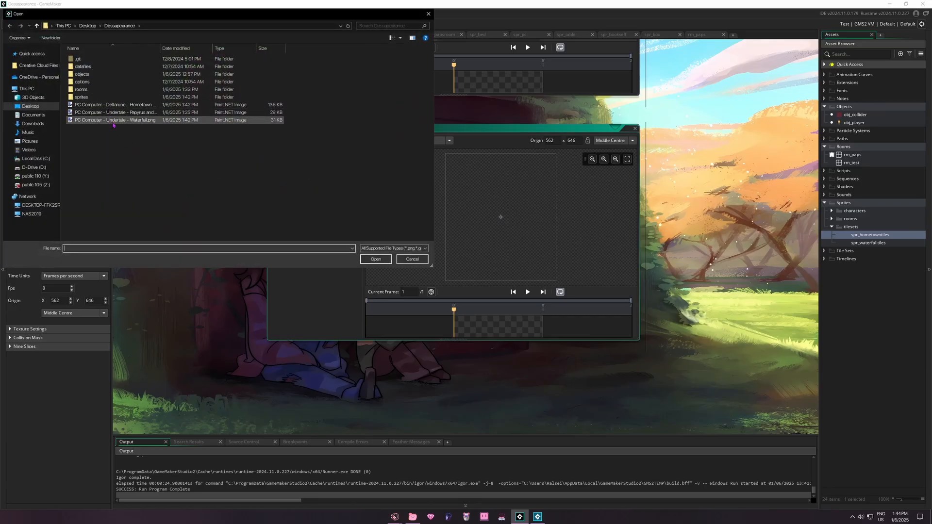
double_click(116, 105)
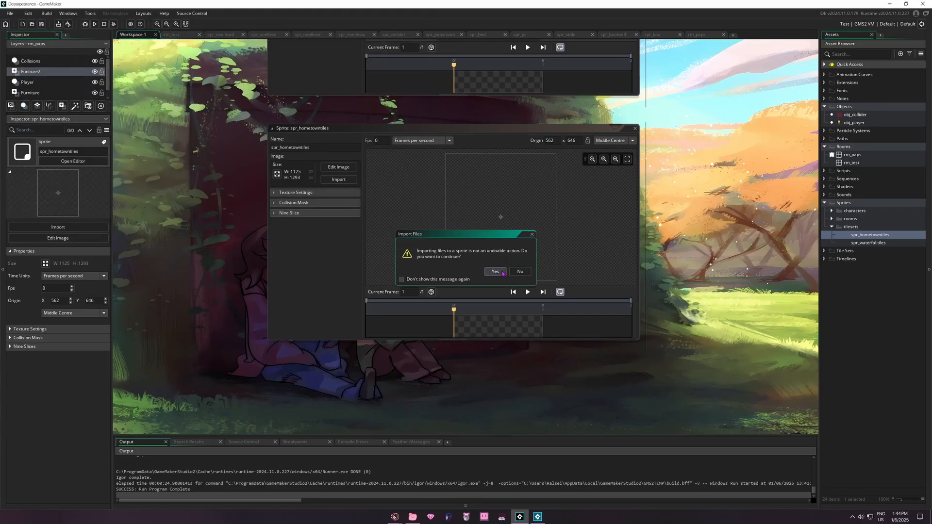
left_click(496, 271)
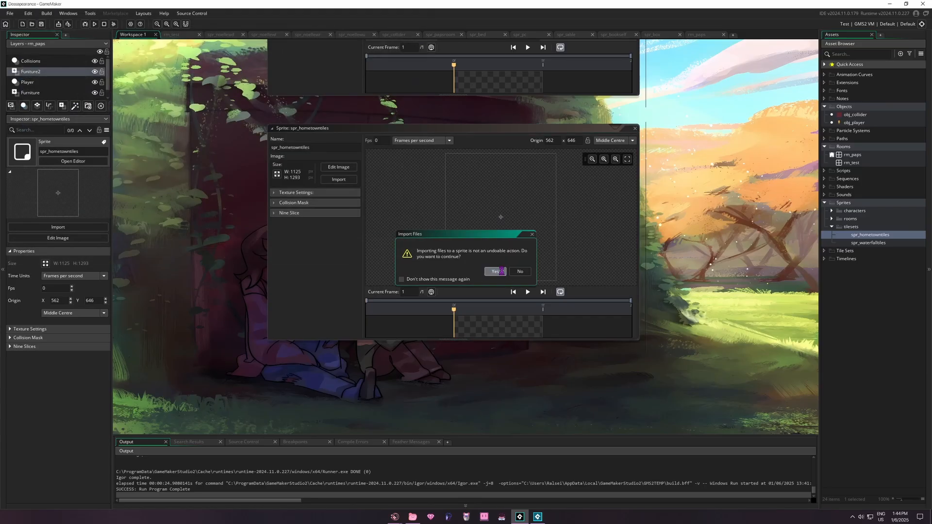
Crop the spr_hometowntiles image to the block of ground, path and tree tiles below the "apparently these are tiles" caption
left_click(342, 167)
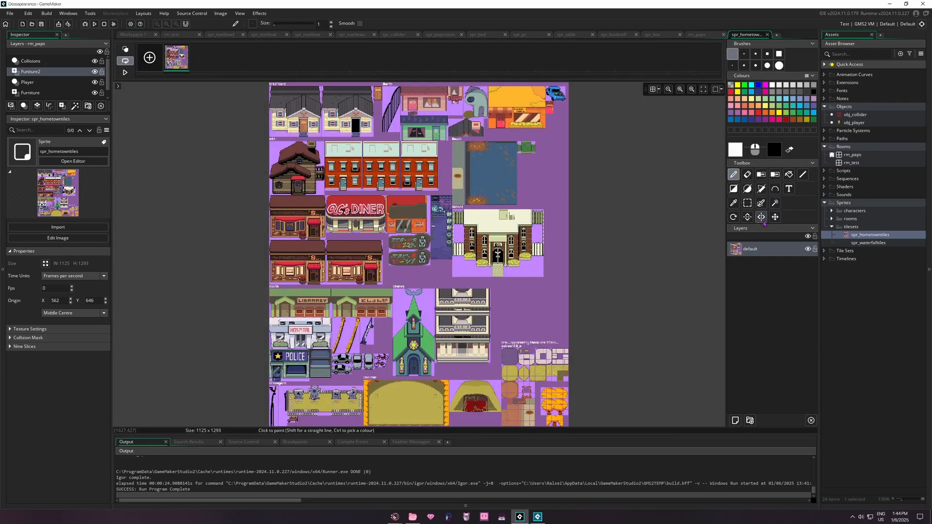
left_click(748, 203)
middle_click_drag(621, 358, 619, 266)
scroll(521, 269, "up", 5, "ctrl")
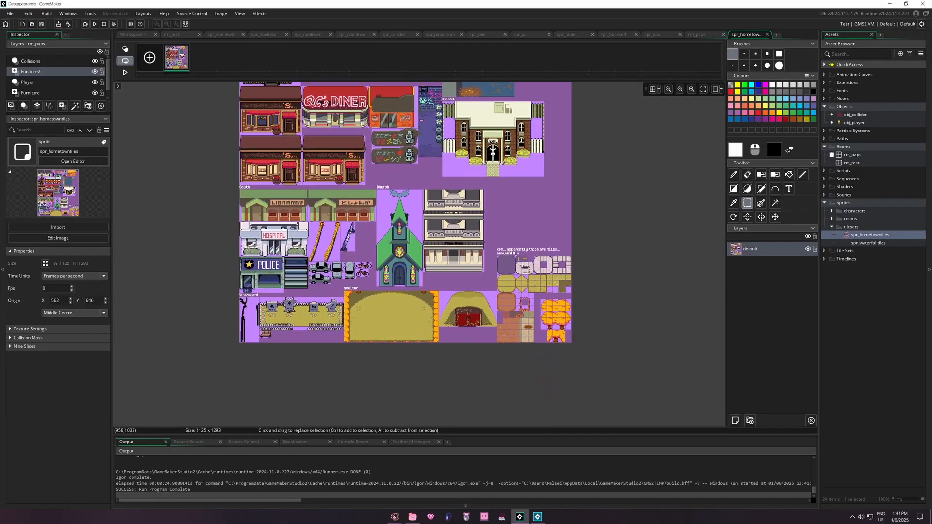
middle_click_drag(561, 296, 479, 168)
scroll(381, 153, "up", 1, "ctrl")
middle_click_drag(380, 150, 376, 188)
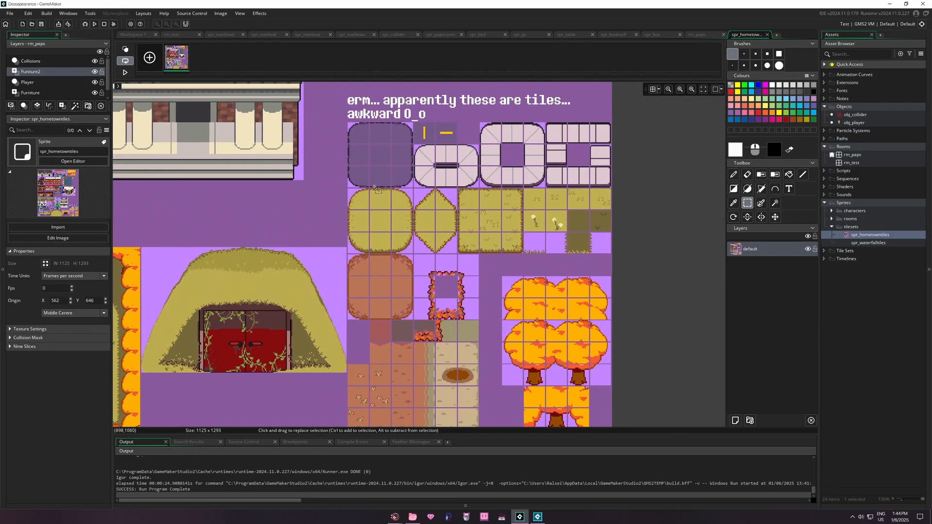
scroll(346, 118, "up", 4, "ctrl")
left_click_drag(345, 113, 656, 416)
scroll(538, 317, "down", 6, "ctrl")
scroll(624, 417, "up", 6, "ctrl")
scroll(619, 382, "down", 6, "ctrl")
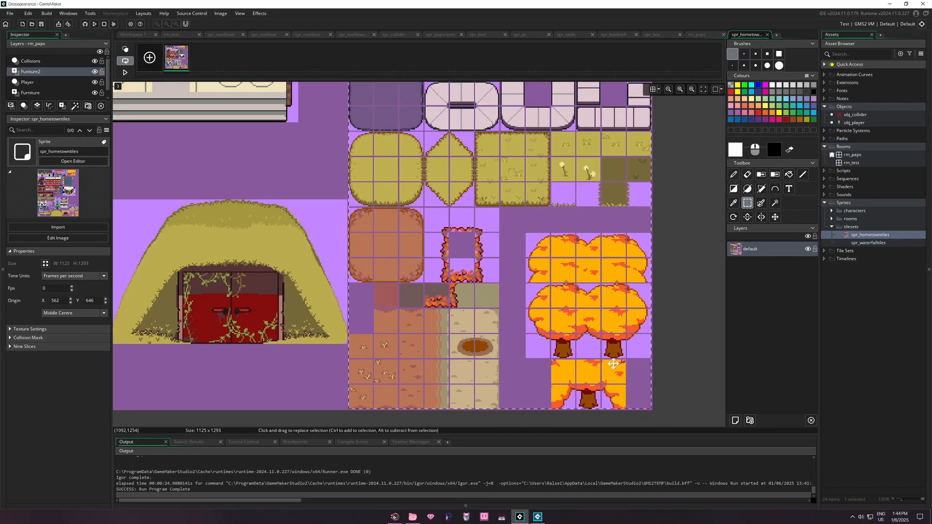
scroll(563, 355, "down", 2, "ctrl")
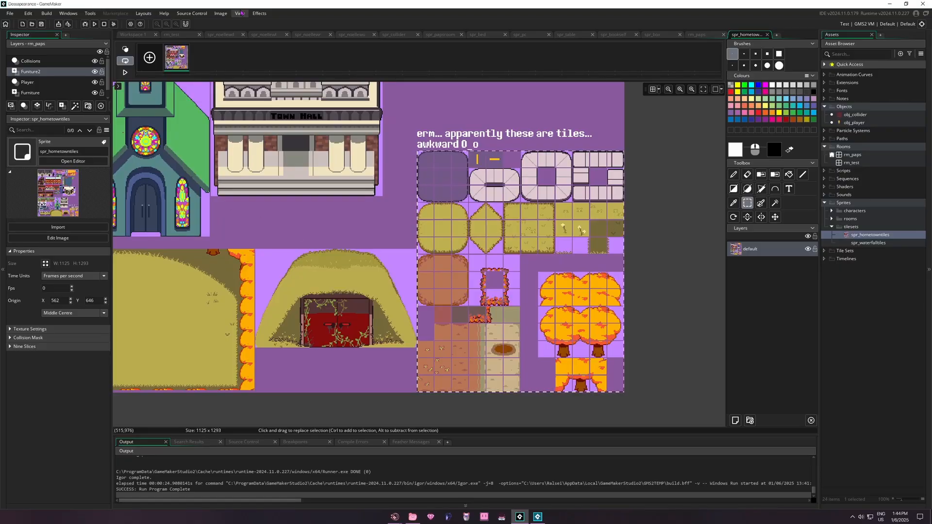
left_click(220, 13)
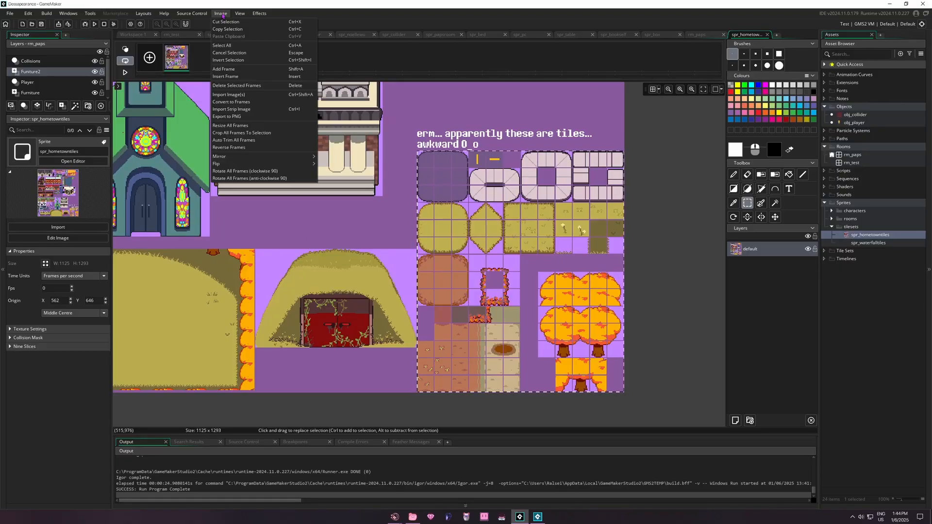
left_click(248, 133)
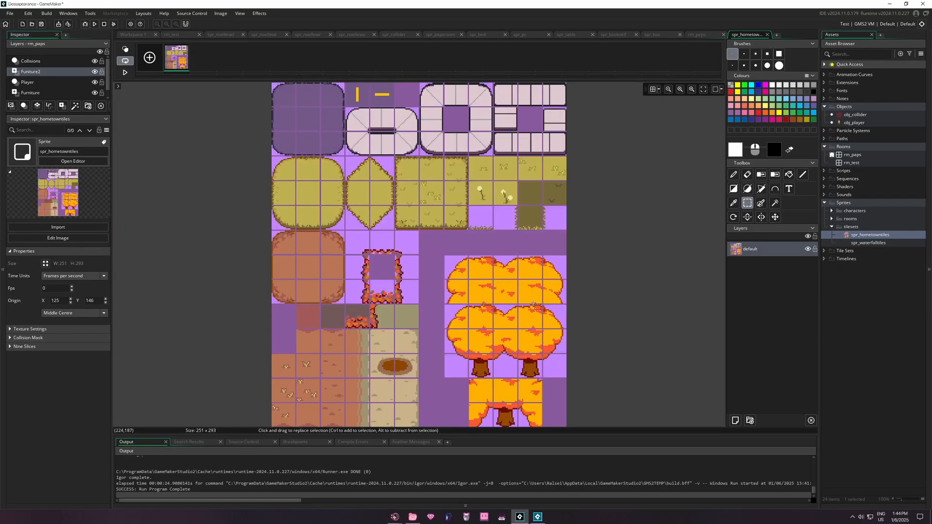
Erase the connected dark purple background and grid lines from the cropped Hometown tiles using the Magic Wand
scroll(531, 302, "down", 3, "ctrl")
scroll(516, 297, "up", 2, "ctrl")
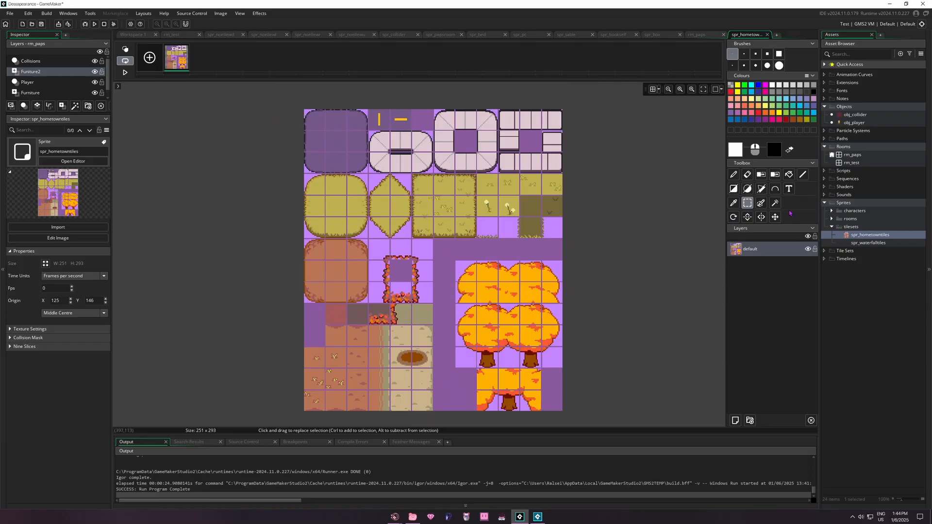
left_click(776, 203)
left_click(445, 258)
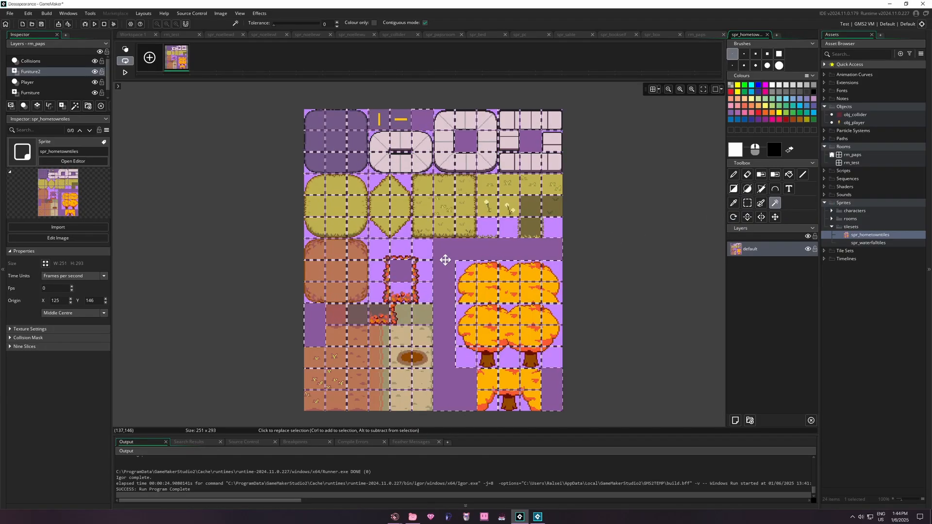
key("Delete")
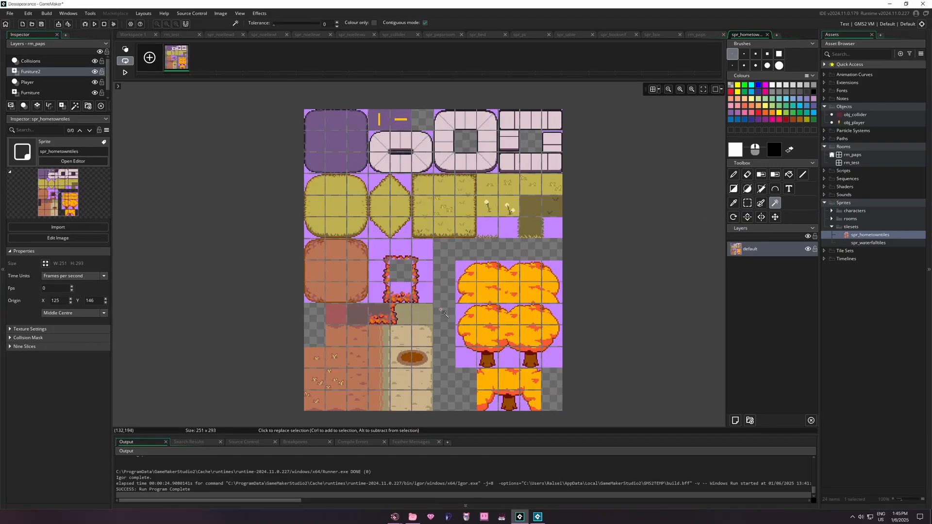
Turn off the Magic Wand's contiguous mode and erase all light purple background areas from the Hometown tiles
middle_click_drag(406, 204, 470, 220)
scroll(470, 221, "down", 1)
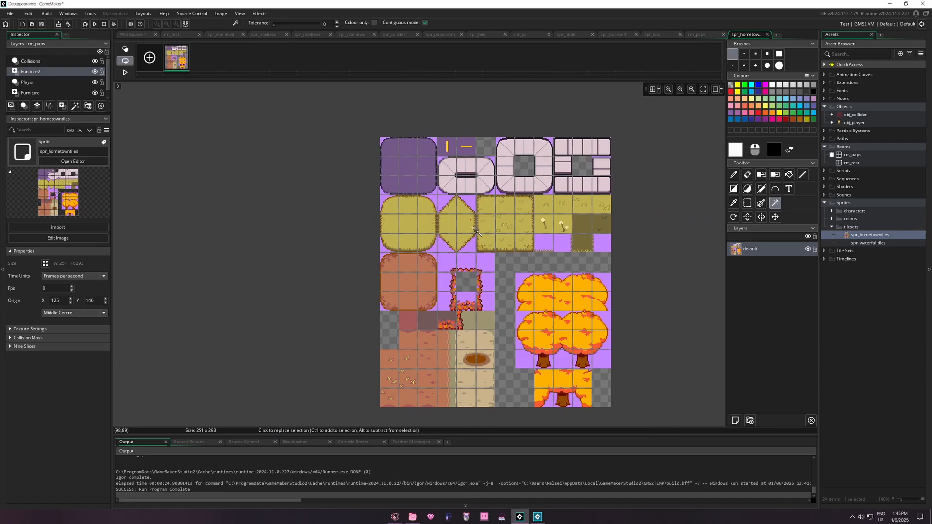
left_click(451, 259)
left_click(445, 247)
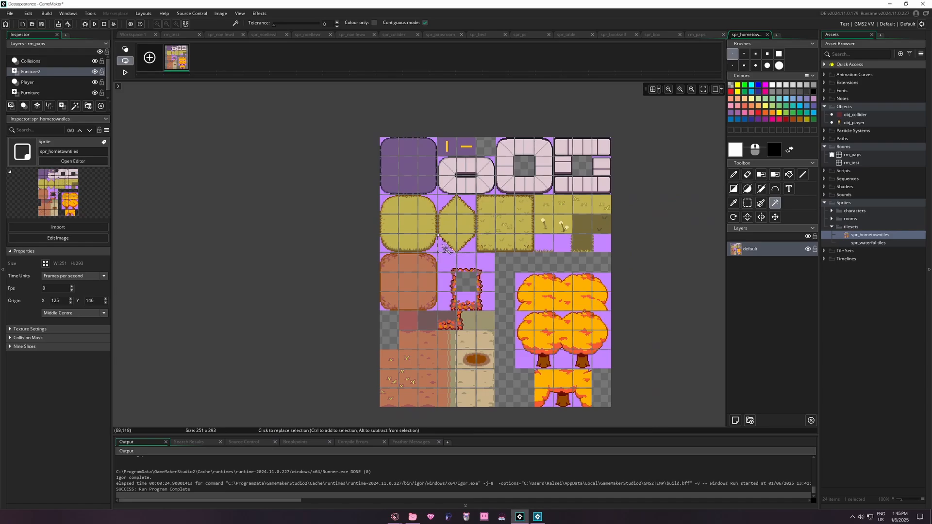
left_click(424, 24)
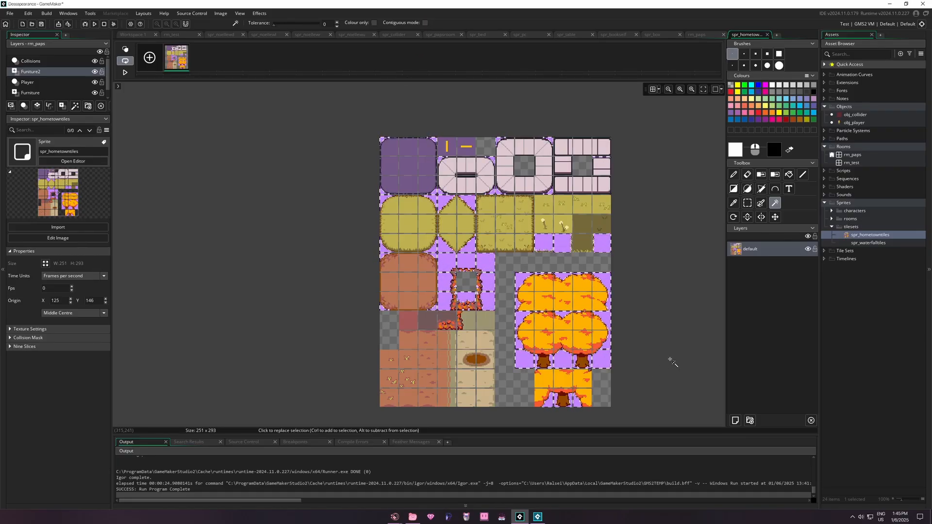
key("Delete")
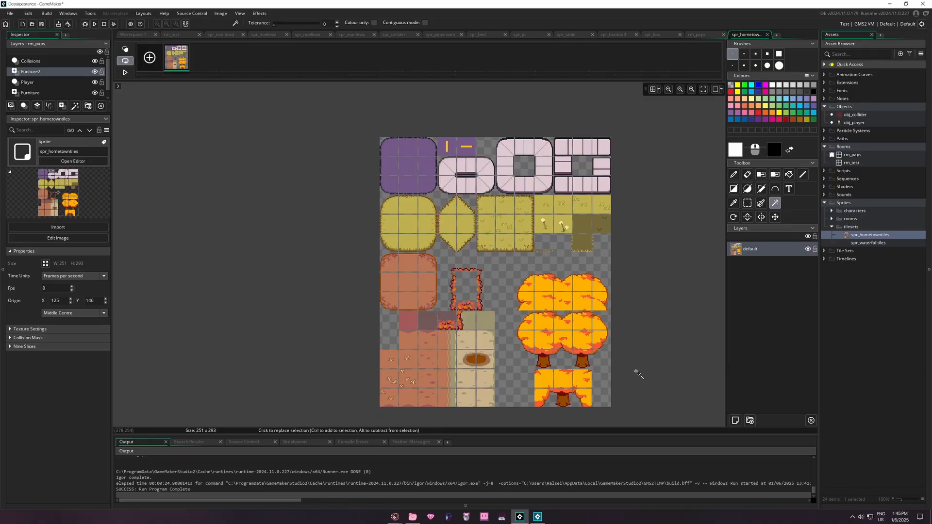
middle_click_drag(627, 302, 615, 293)
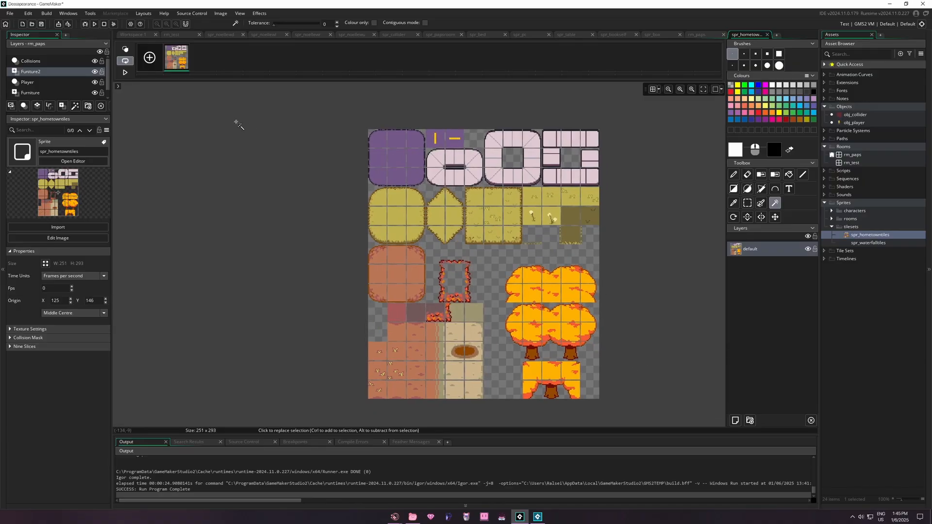
Return to the workspace and import PC Computer - Undertale - Waterfall.png into the spr_waterfalltiles sprite, accepting the non-undoable import
left_click(131, 25)
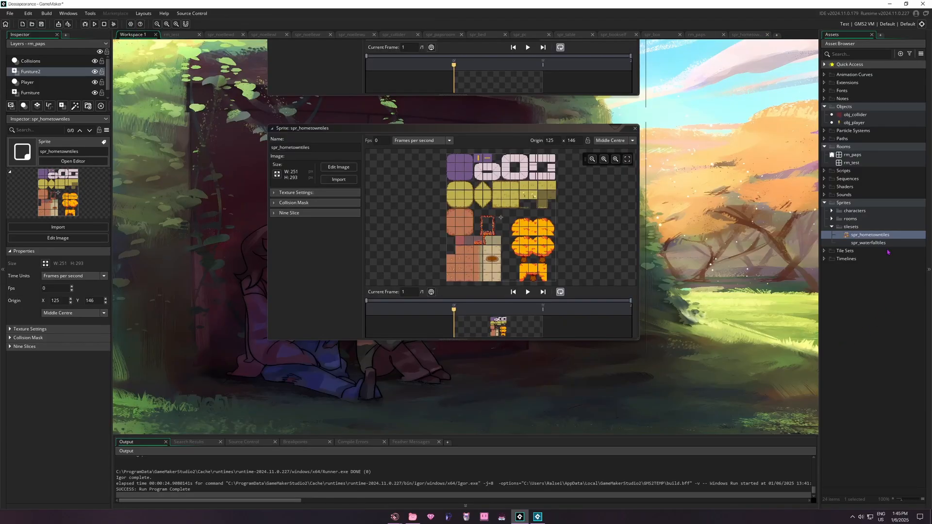
double_click(869, 243)
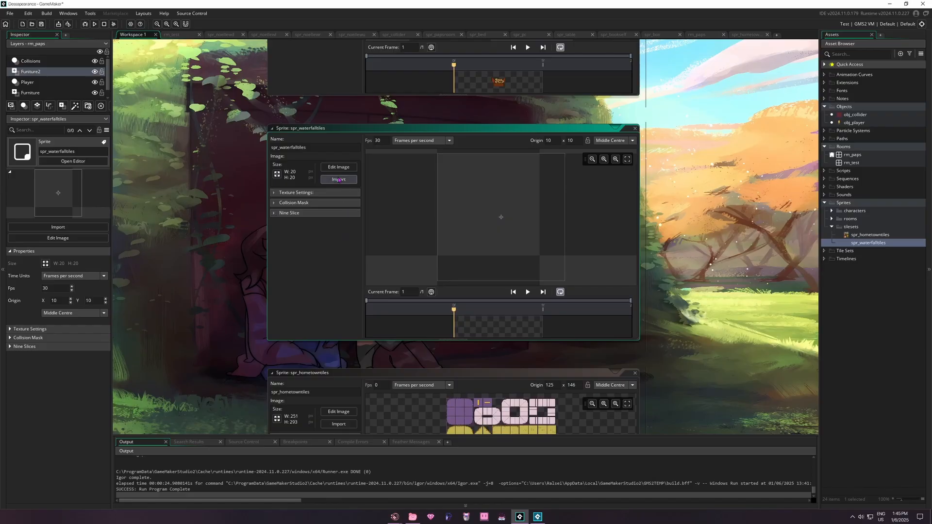
left_click(339, 179)
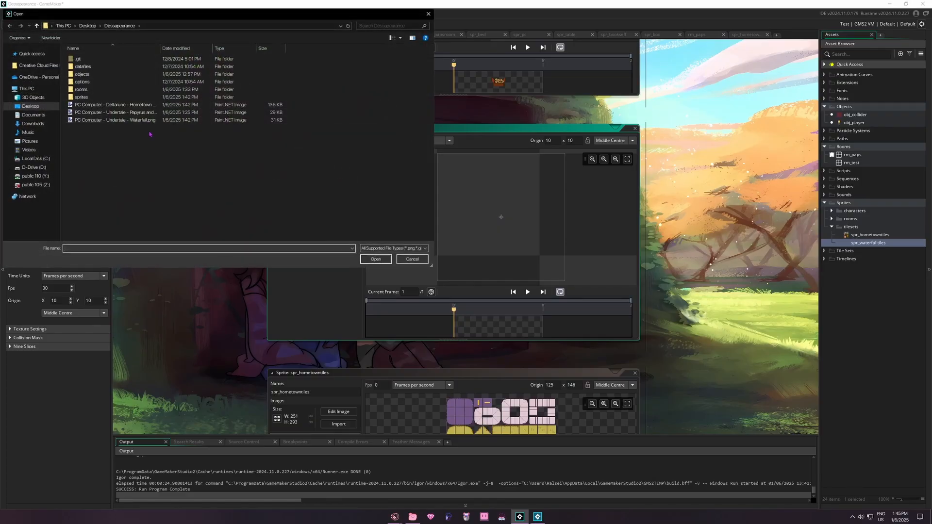
double_click(144, 121)
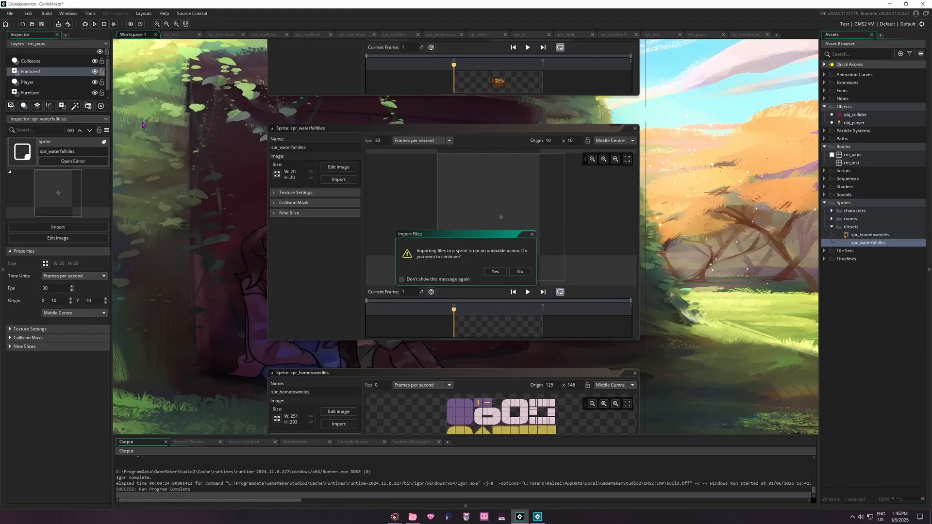
left_click(495, 272)
Open the spr_waterfalltiles image for editing and erase its large dark purple background area with the Magic Wand
left_click(339, 166)
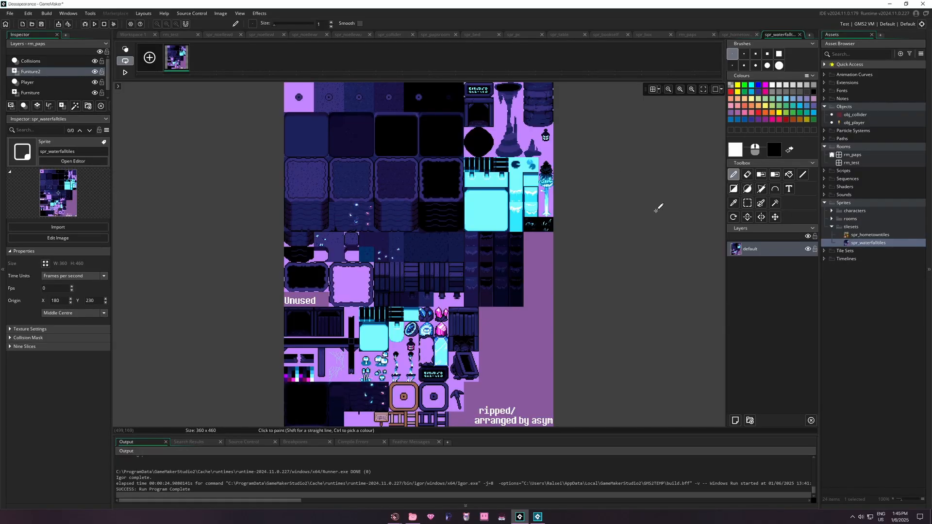
left_click(775, 203)
left_click(537, 324)
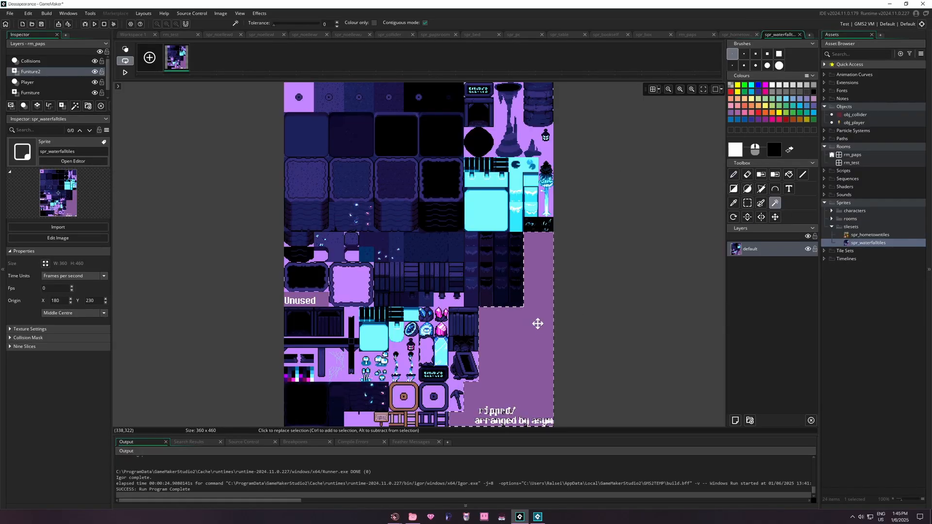
key("Delete")
Erase all light purple background areas across the Waterfall tiles with the Magic Wand's contiguous mode off
left_click(427, 351)
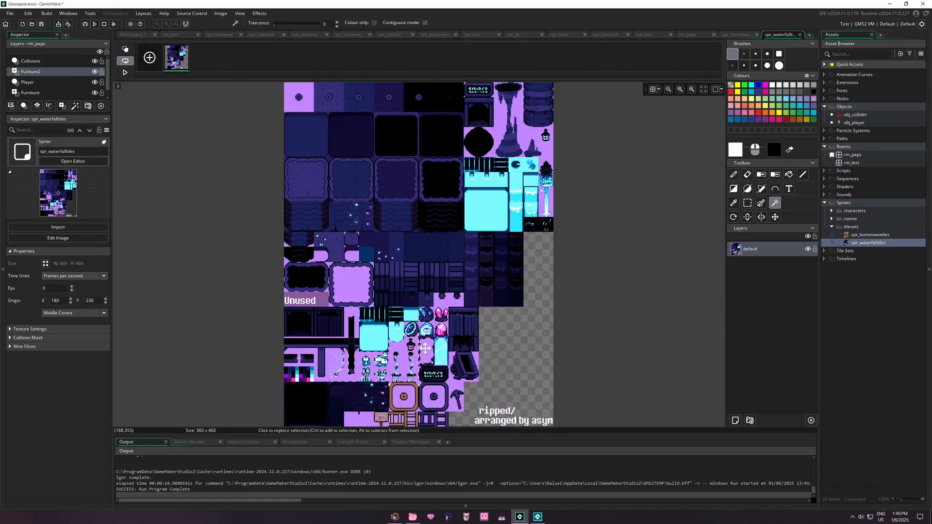
left_click(426, 22)
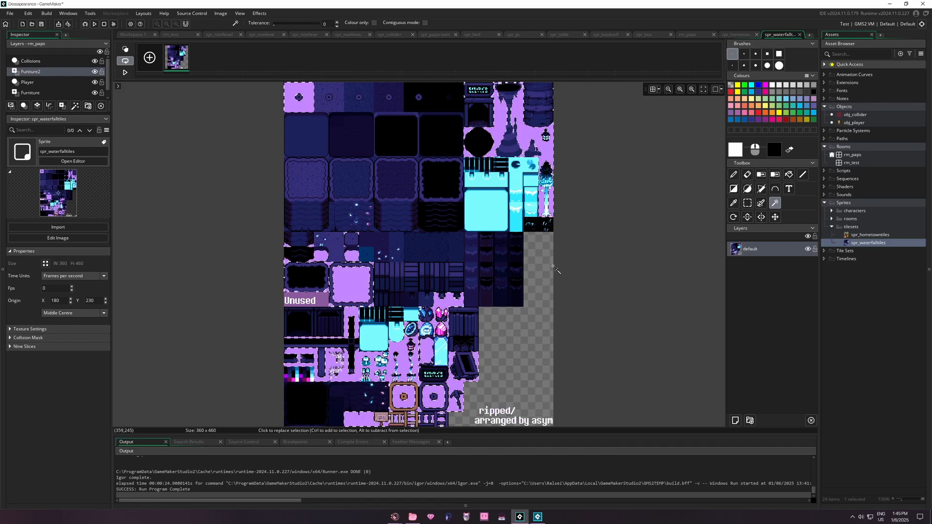
key("Delete")
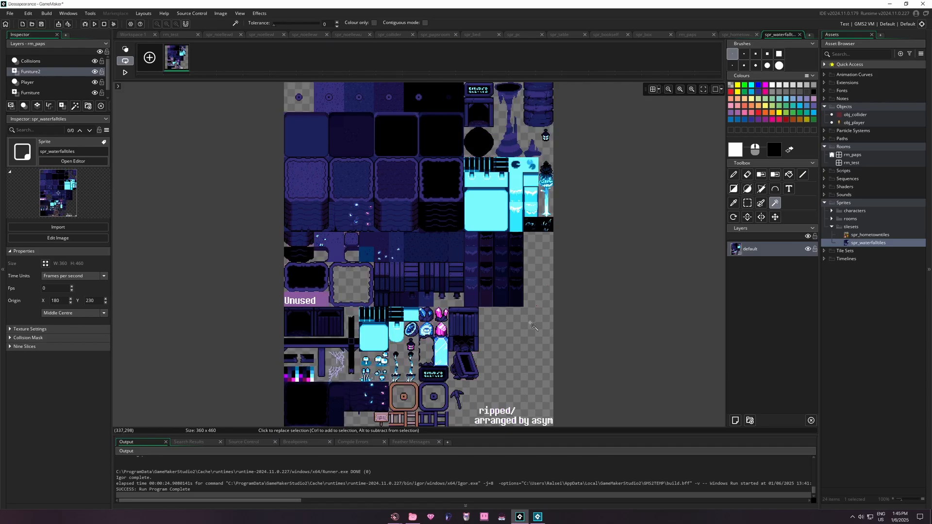
Erase the remaining purple patch behind the "Unused" caption on the Waterfall sheet, along with the caption text itself
left_click(320, 298)
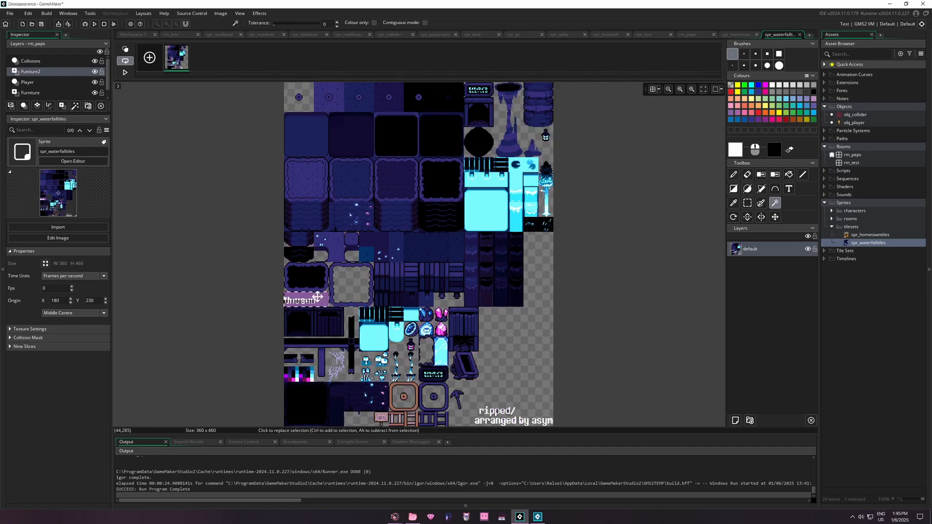
key("Delete")
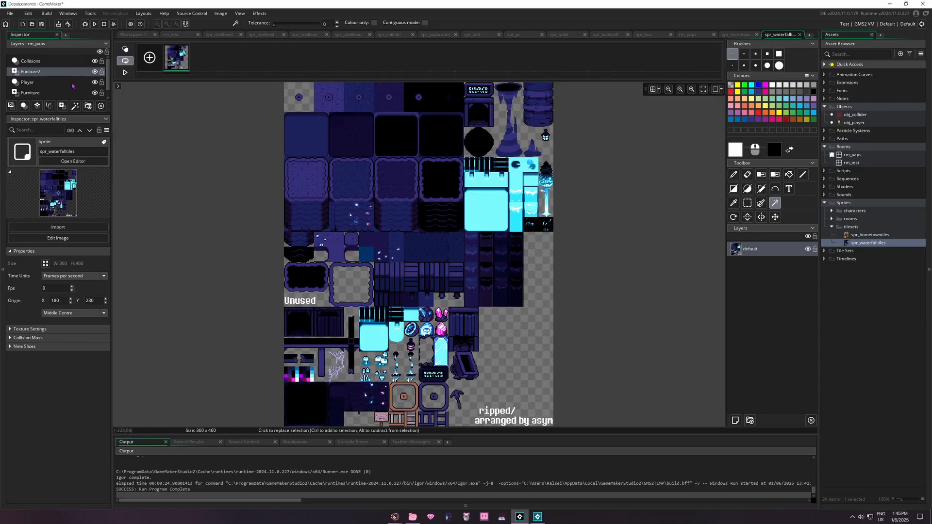
left_click(747, 203)
scroll(287, 298, "up", 5)
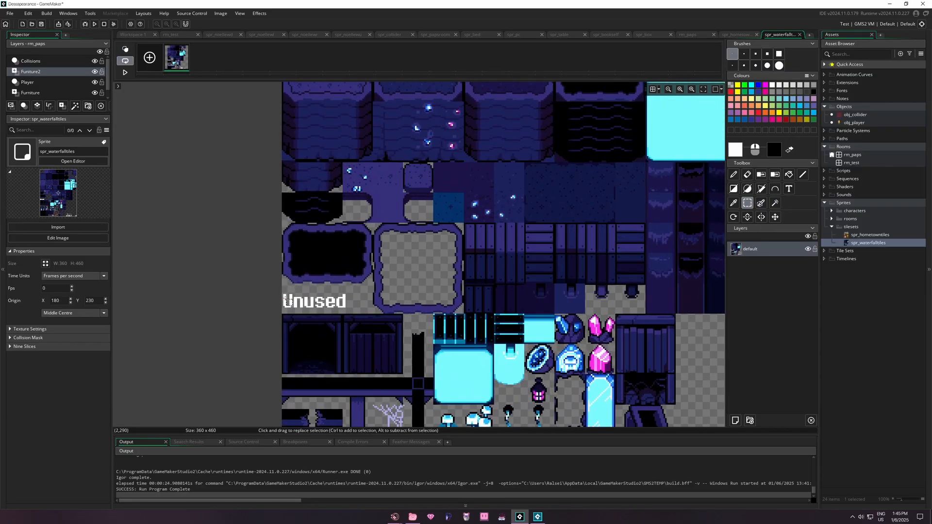
left_click_drag(274, 290, 474, 332)
key("Delete")
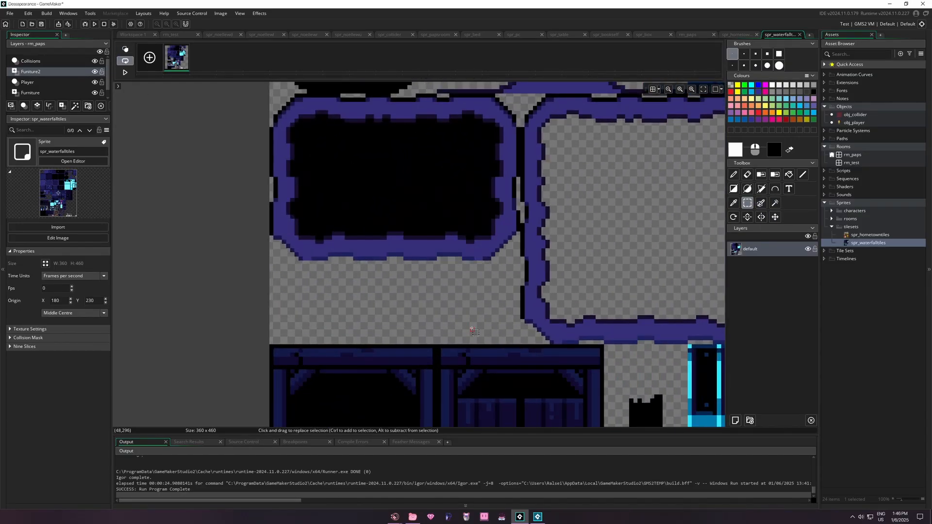
Erase the white "ripped/arranged by" credit text from the Waterfall sheet's lower-right corner
scroll(534, 306, "down", 6)
scroll(589, 284, "up", 3)
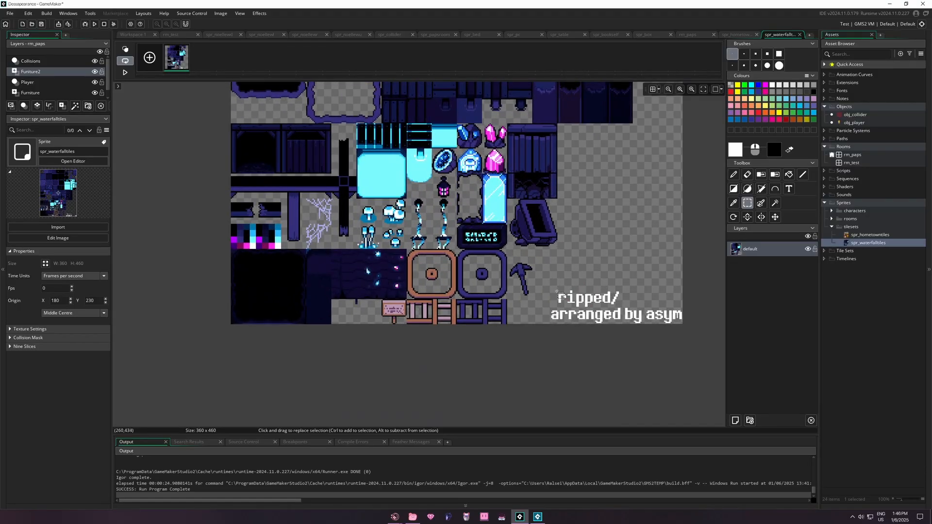
mouse_move(550, 338)
left_mouse_down()
mouse_move(632, 335)
mouse_move(690, 290)
left_mouse_up()
key("Delete")
scroll(613, 323, "down", 4)
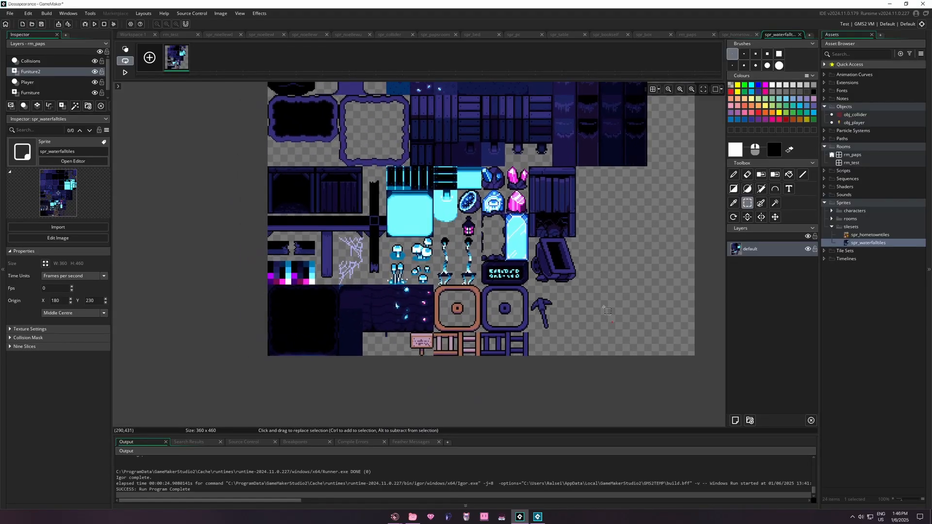
key("ctrl+z")
scroll(571, 291, "down", 3)
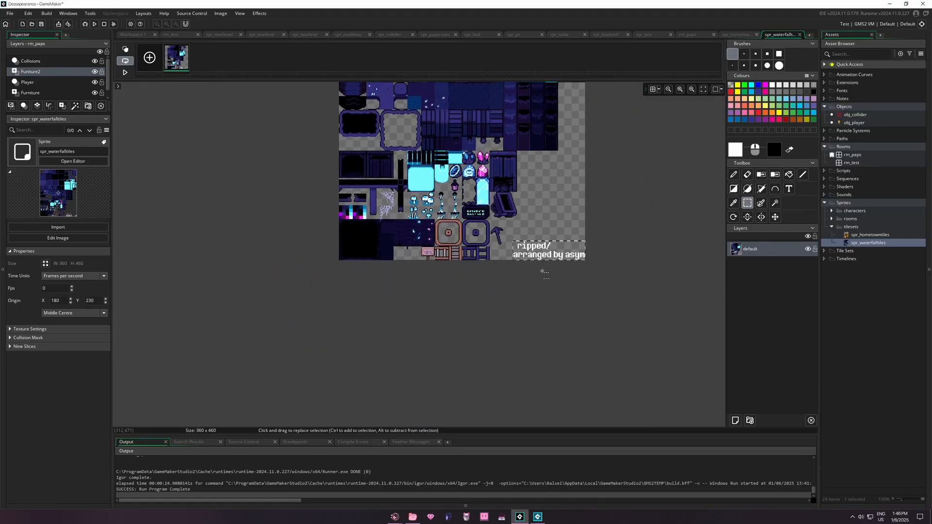
key("Delete")
scroll(544, 272, "down", 1)
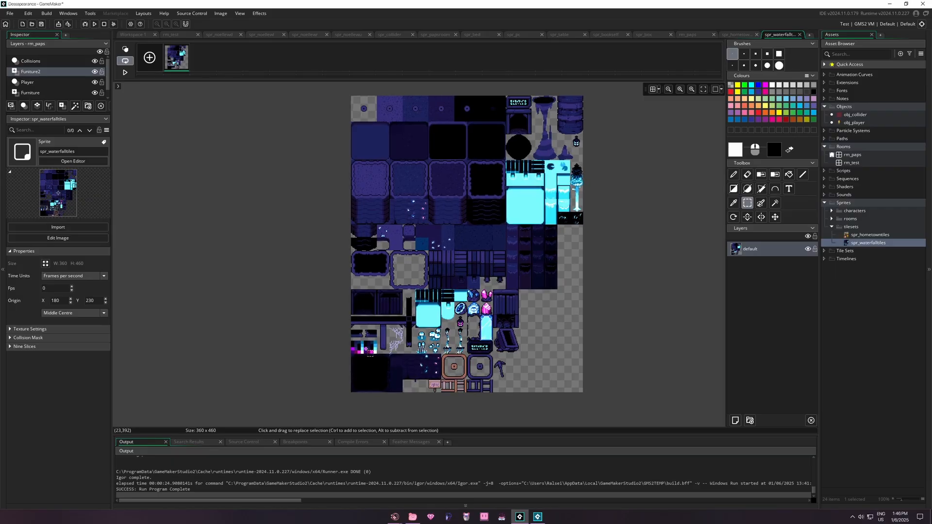
Erase the block of colour palette swatches below the broken beams at the Waterfall sheet's left edge
scroll(362, 342, "up", 5)
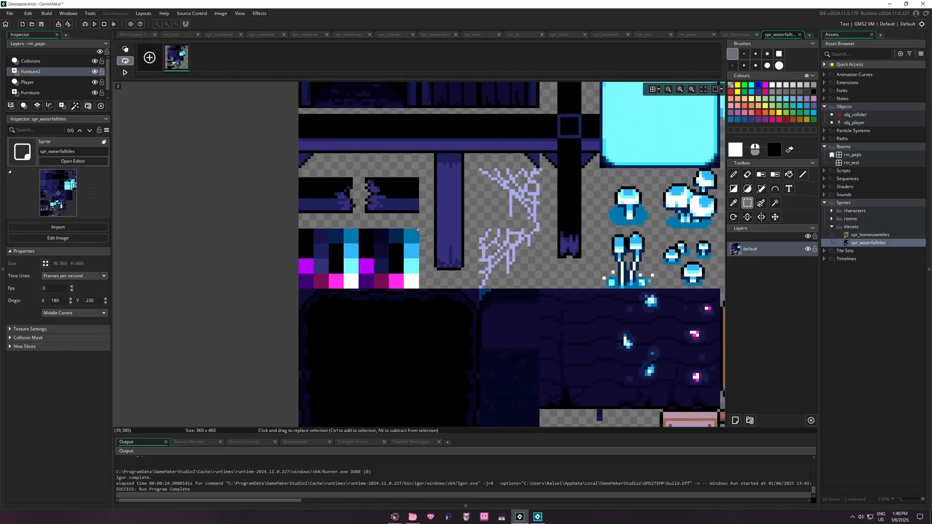
mouse_move(419, 232)
left_mouse_down()
mouse_move(410, 249)
mouse_move(302, 285)
left_mouse_up()
key("Delete")
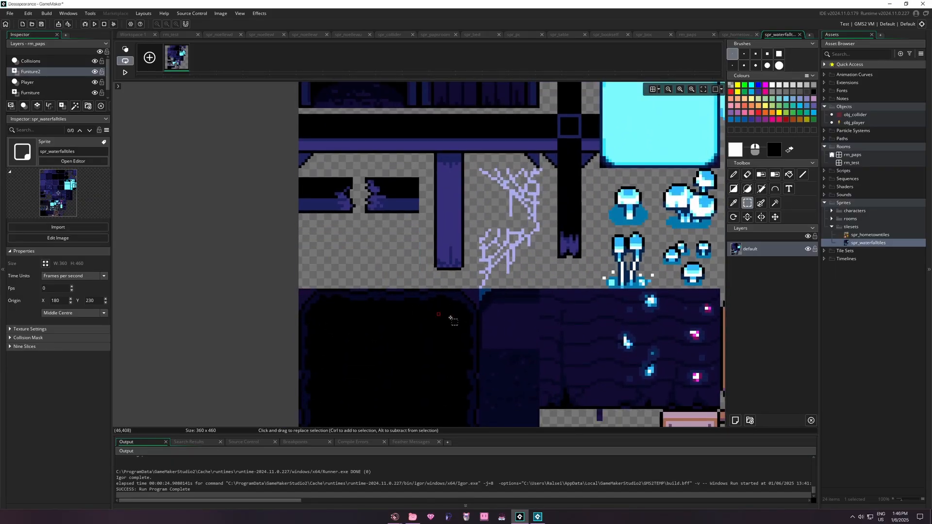
scroll(452, 319, "down", 5)
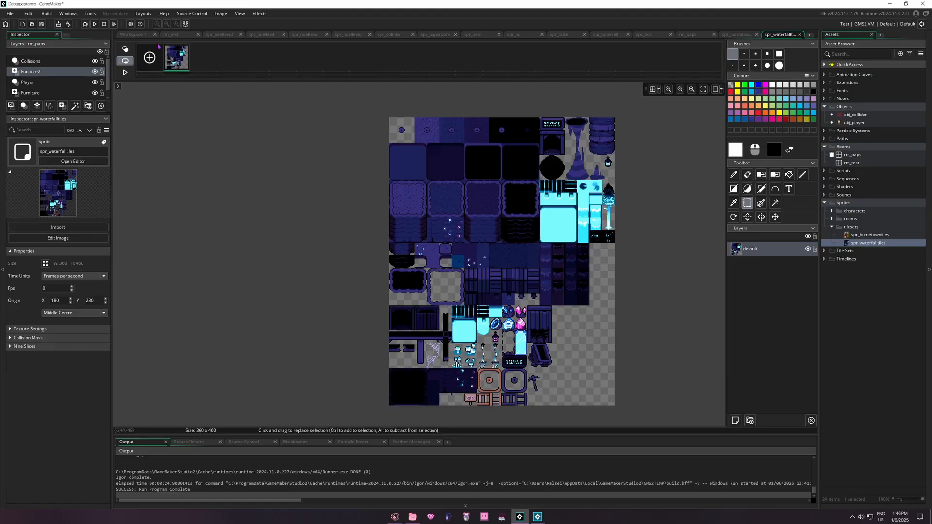
Return to the workspace and create a tile set named ts_hometown
left_click(138, 35)
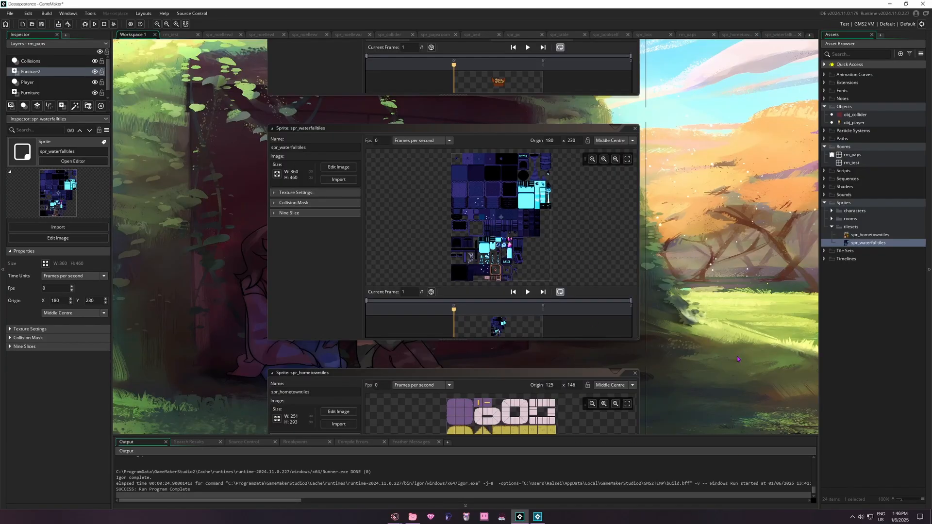
middle_click_drag(738, 359, 734, 225)
mouse_move(748, 183)
middle_mouse_down()
mouse_move(762, 285)
mouse_move(749, 166)
middle_mouse_up()
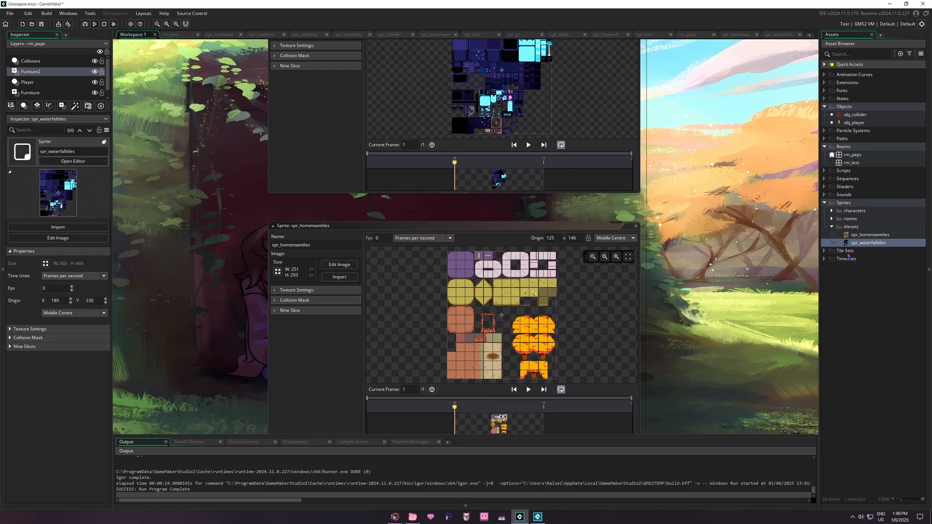
right_click(847, 256)
mouse_move(849, 255)
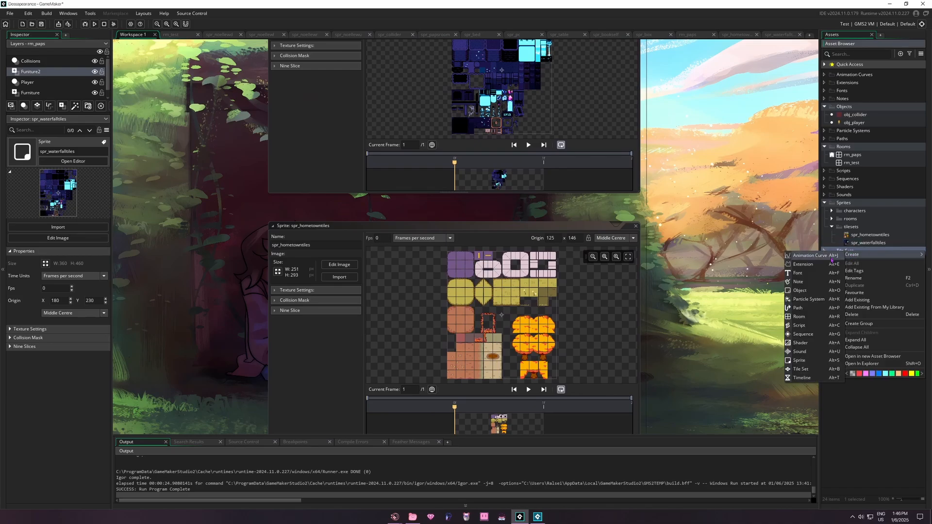
left_click(802, 371)
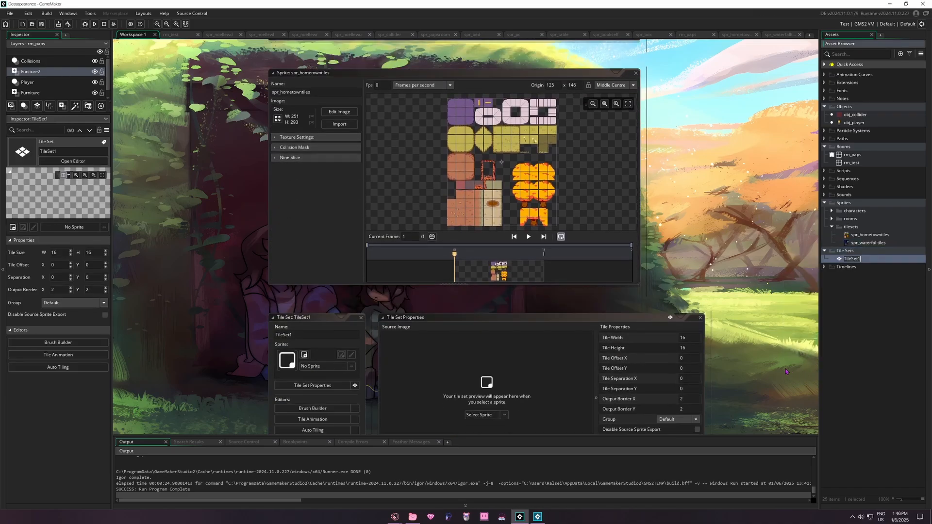
type("ts")
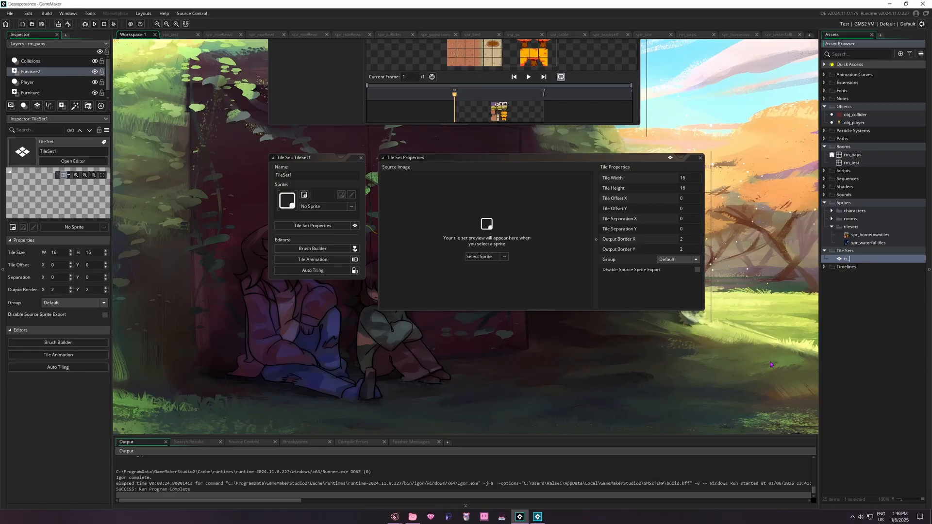
type("_hometown")
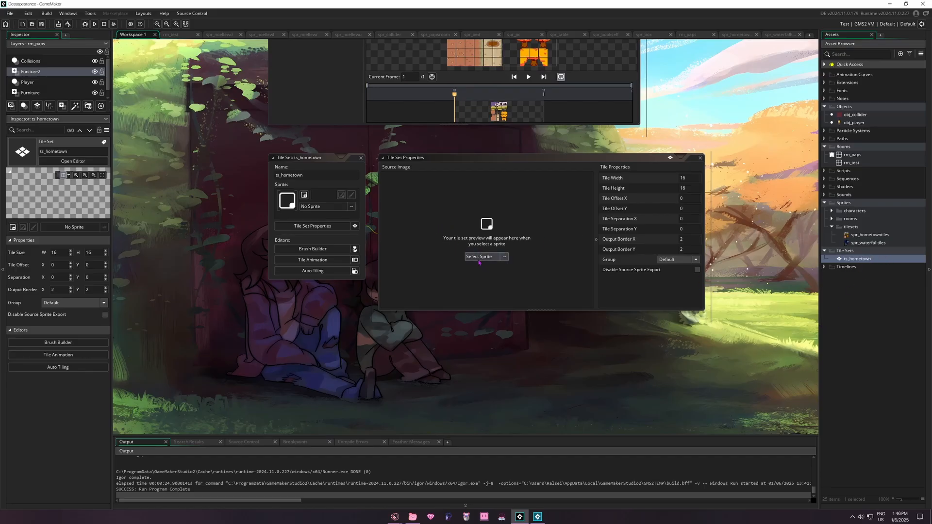
Assign spr_hometowntiles to the ts_hometown tile set and set its tile width and height to 20
left_click_drag(873, 237, 489, 257)
left_click(684, 177)
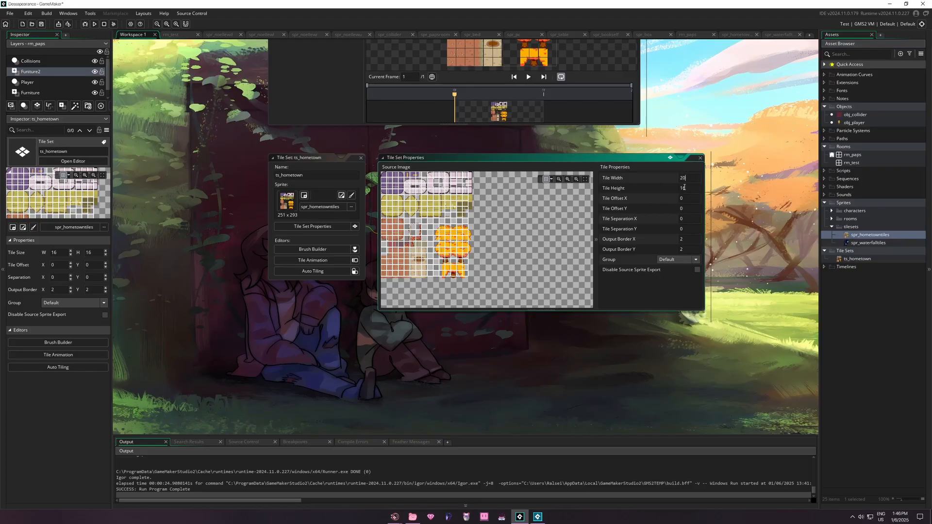
key("Tab")
type("2")
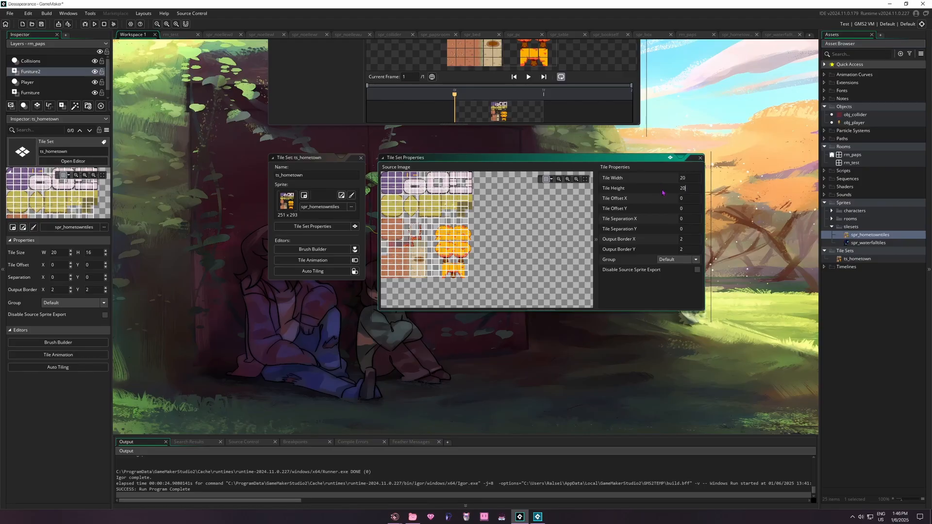
left_click(498, 232)
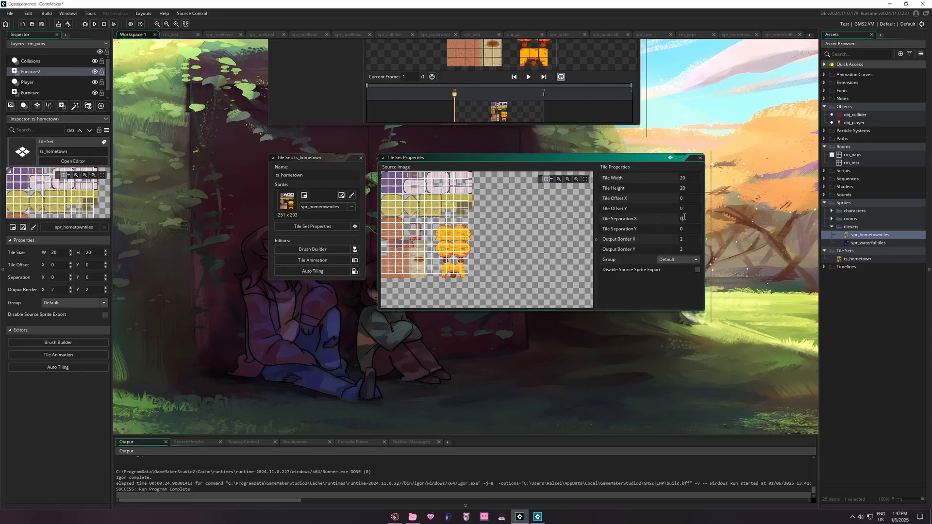
Set the ts_hometown tile separation to 1 in X and Y and check the grid against the artwork
left_click(685, 217)
type("1")
key("Tab")
left_click(655, 302)
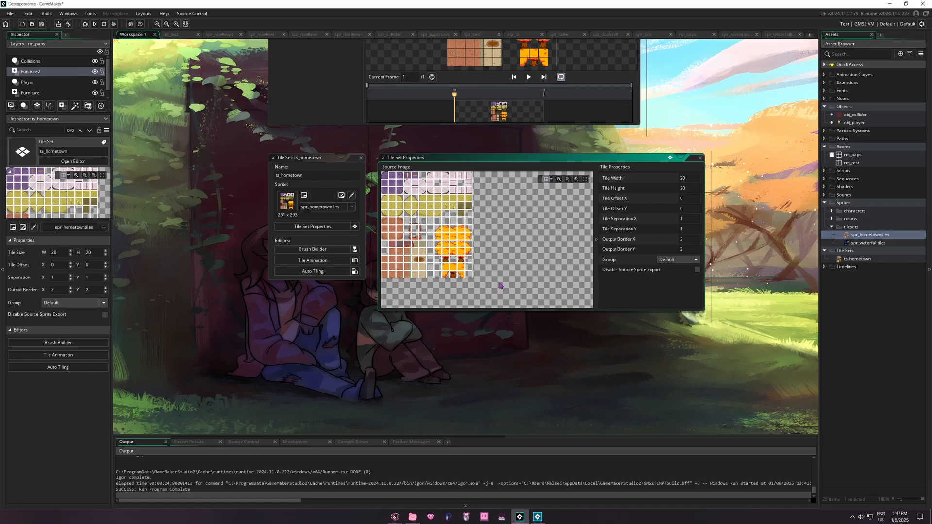
scroll(445, 243, "up", 5)
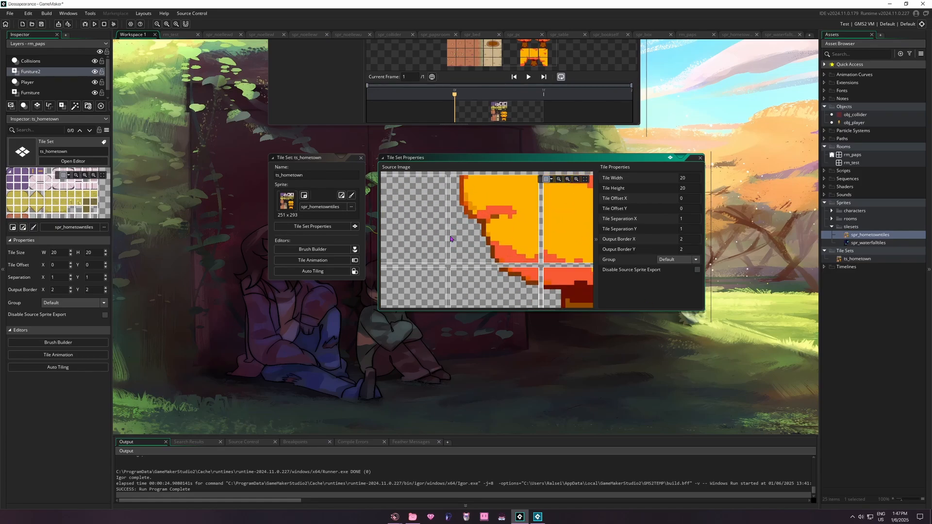
scroll(451, 240, "down", 2)
scroll(507, 209, "down", 5)
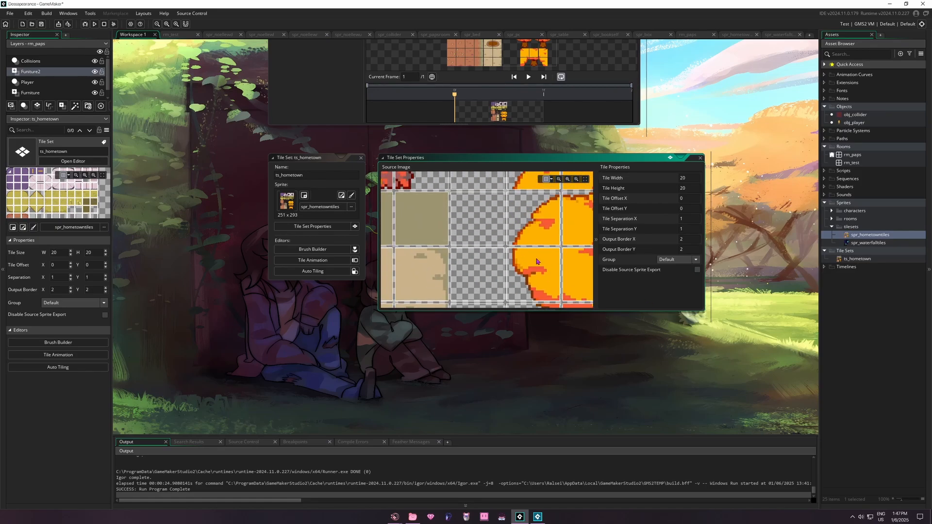
middle_click_drag(474, 205, 464, 235)
scroll(464, 253, "down", 1)
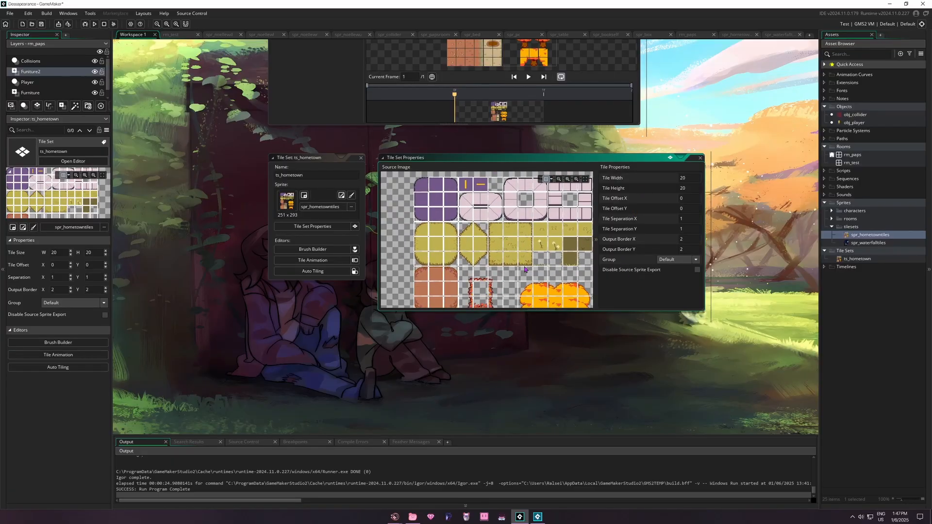
Create a second tile set named ts_waterfall
right_click(853, 251)
mouse_move(847, 252)
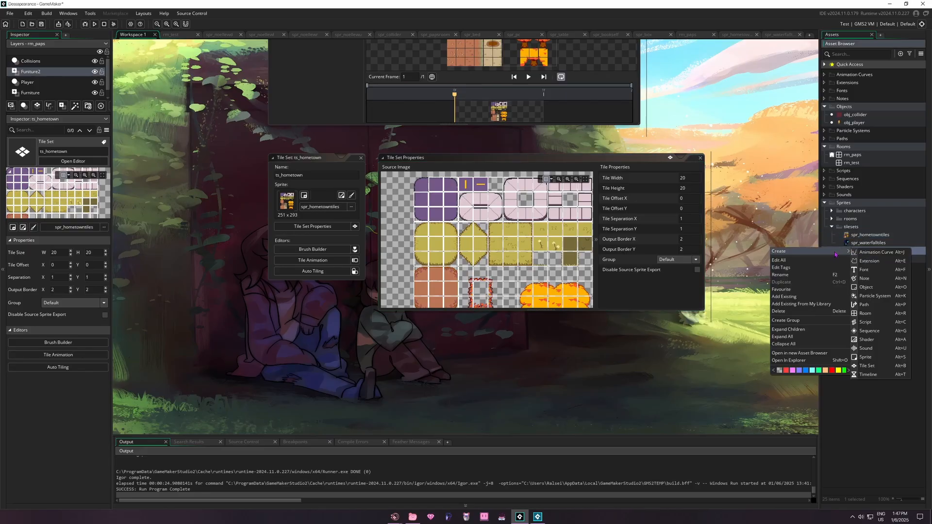
left_click(879, 368)
type("ts_waterfall")
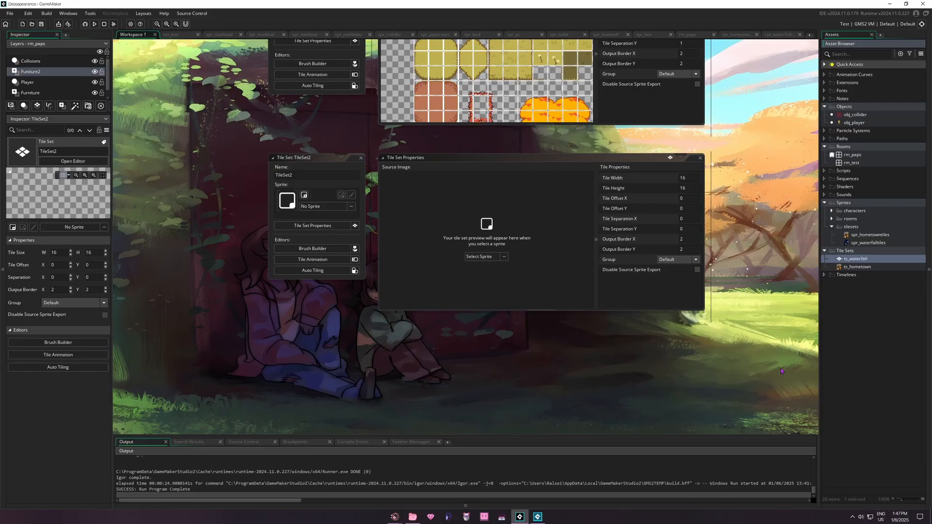
key("Return")
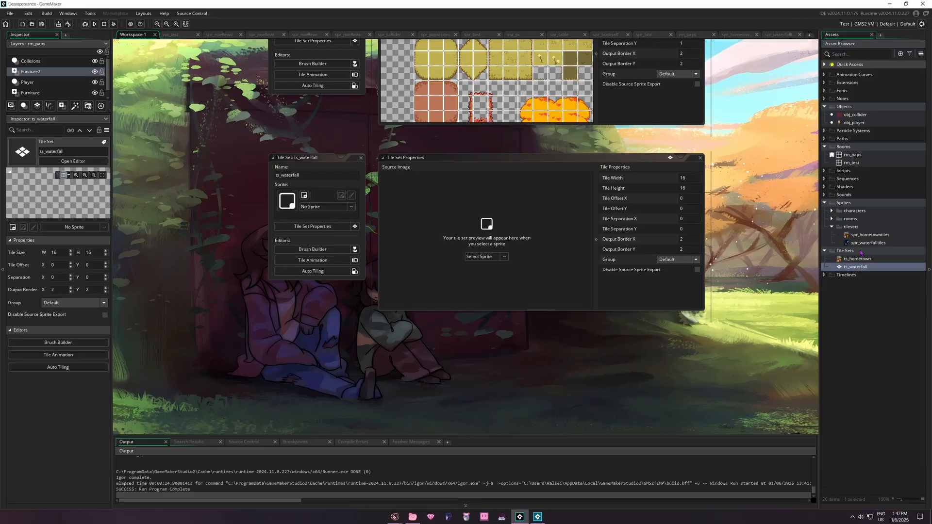
Assign spr_waterfalltiles to the ts_waterfall tile set and set its tile width and height to 20
left_click_drag(867, 243, 563, 280)
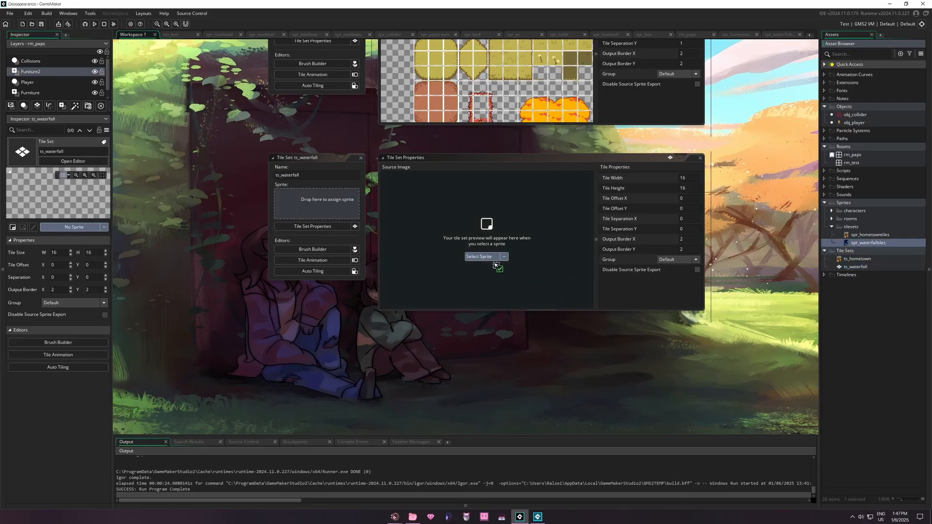
left_click(681, 179)
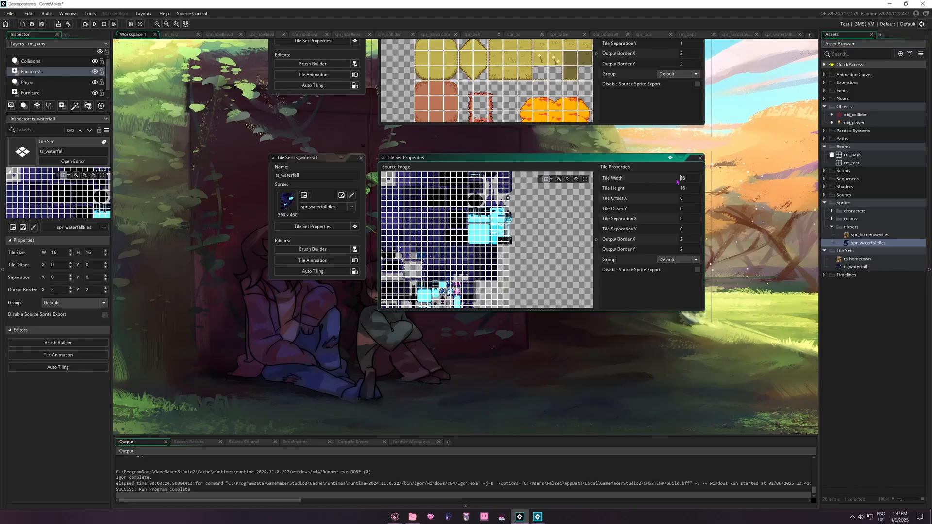
key("Tab")
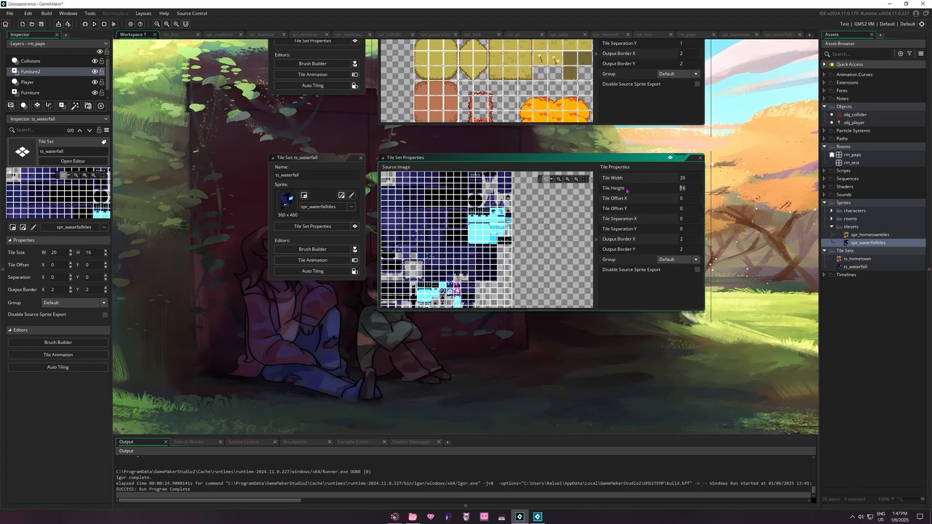
type("20")
key("Tab")
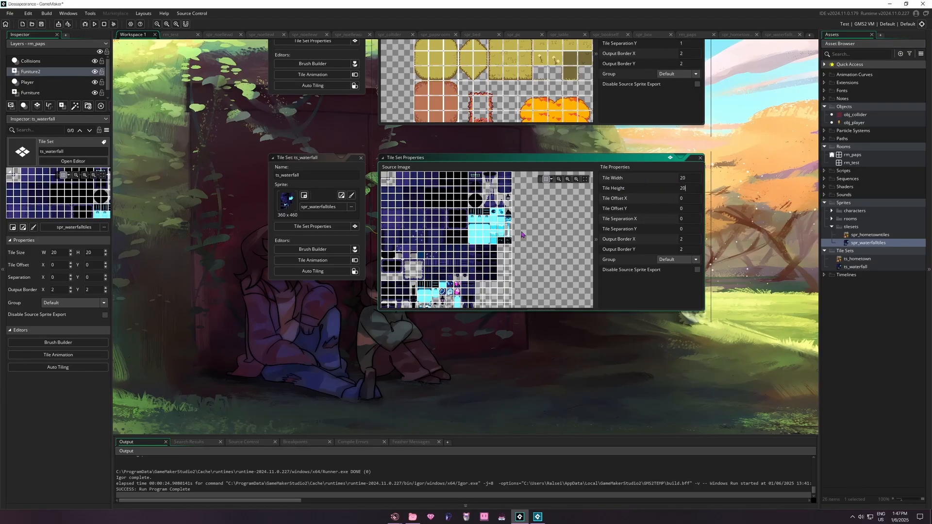
Examine how the ts_waterfall grid lines up with the tile artwork across the source image
scroll(452, 195, "up", 3, "ctrl")
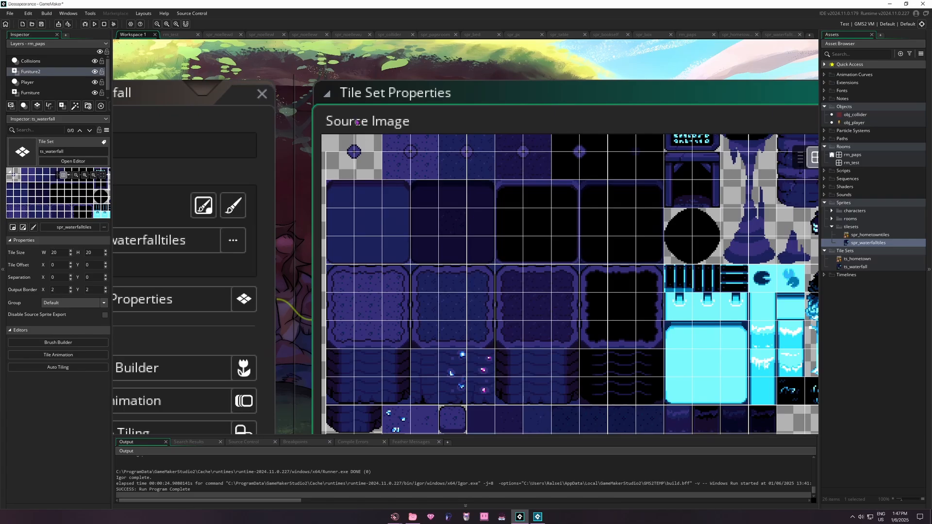
scroll(357, 123, "down", 3, "ctrl")
scroll(510, 260, "down", 3, "ctrl")
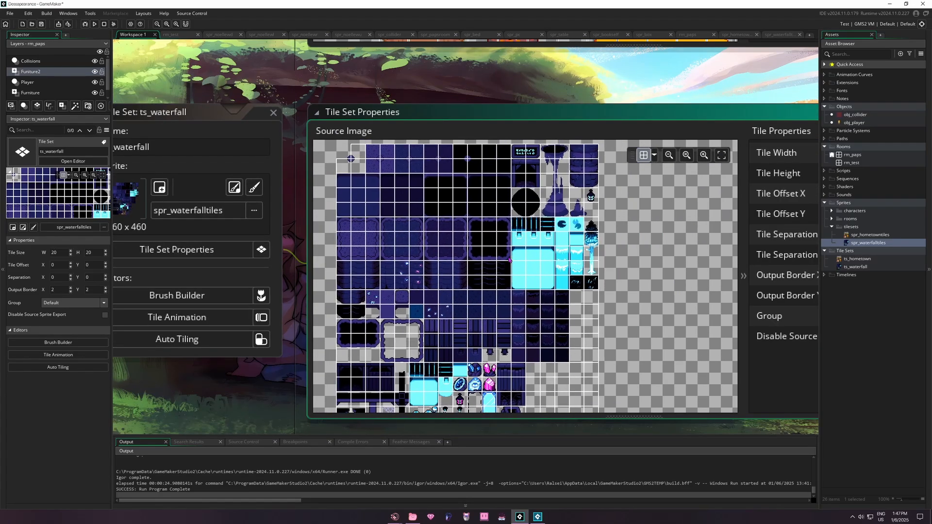
scroll(510, 260, "up", 4, "ctrl")
middle_click_drag(387, 354, 497, 258)
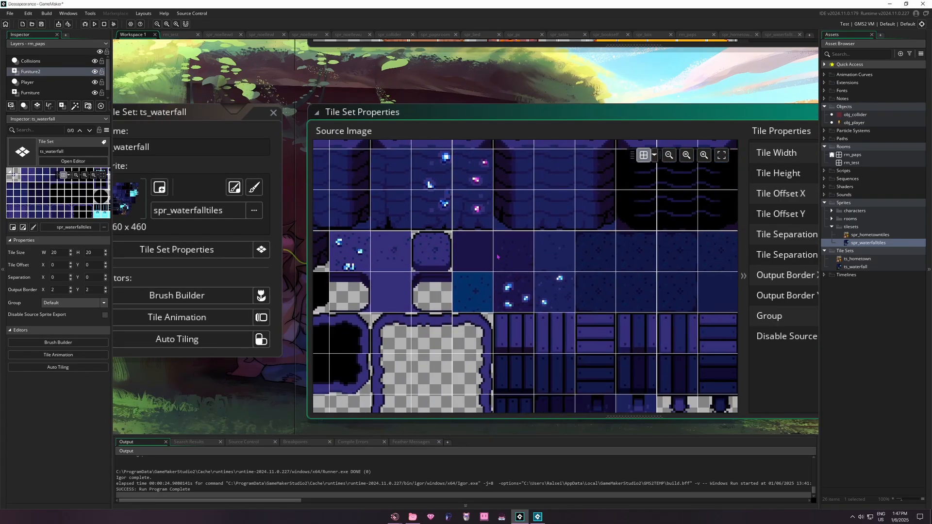
scroll(475, 288, "down", 4, "ctrl")
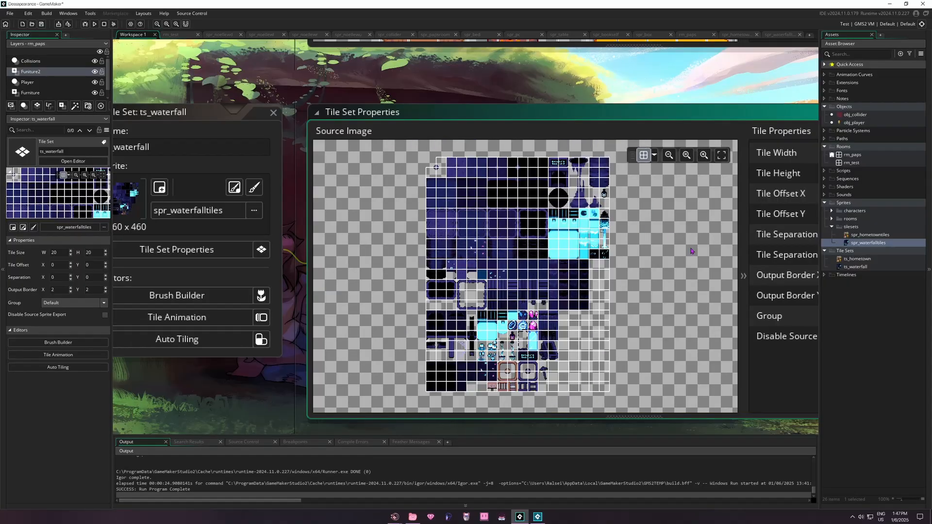
scroll(240, 390, "down", 3, "ctrl")
middle_click_drag(240, 390, 290, 385)
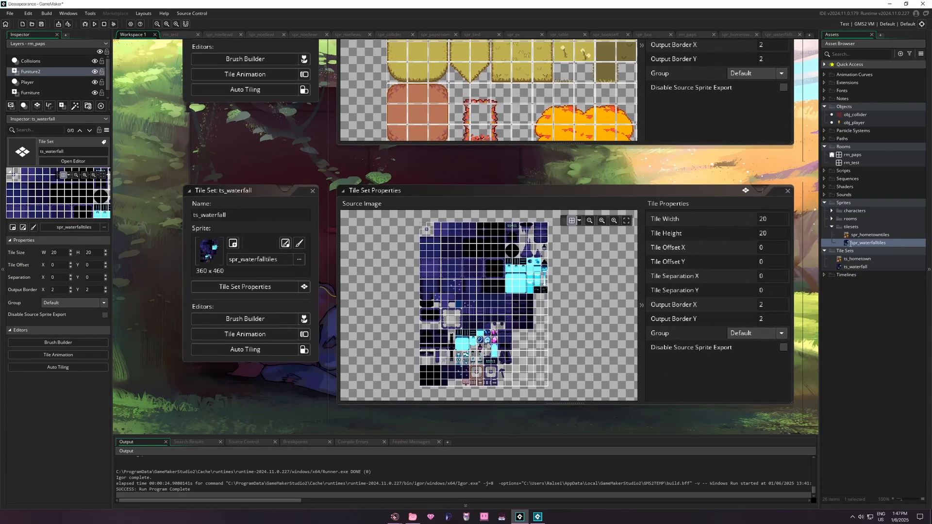
double_click(861, 268)
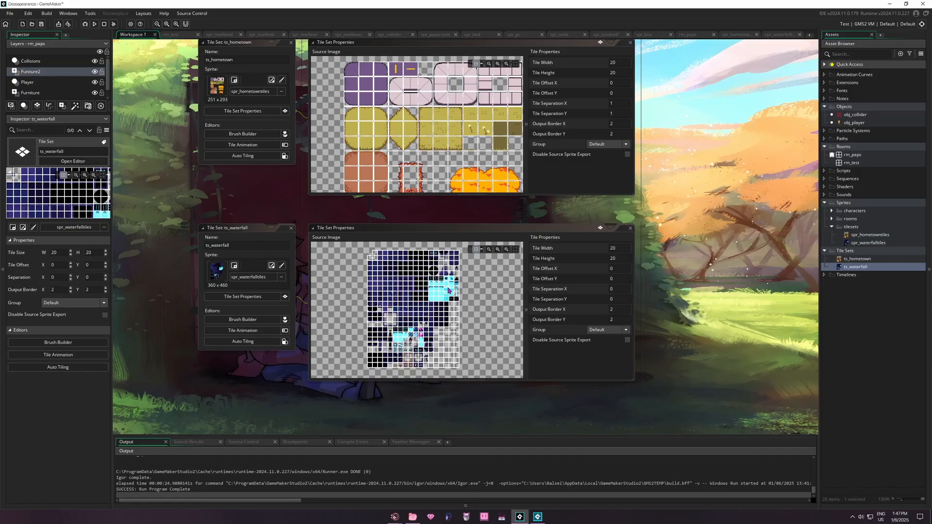
Open rm_test and move it above rm_peps in the room order so it becomes the starting room
left_click(176, 35)
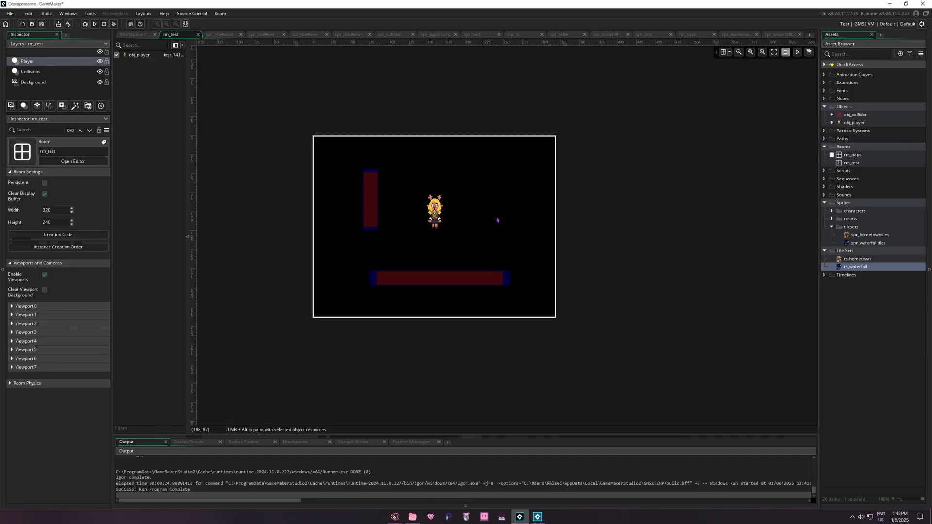
left_click(832, 163)
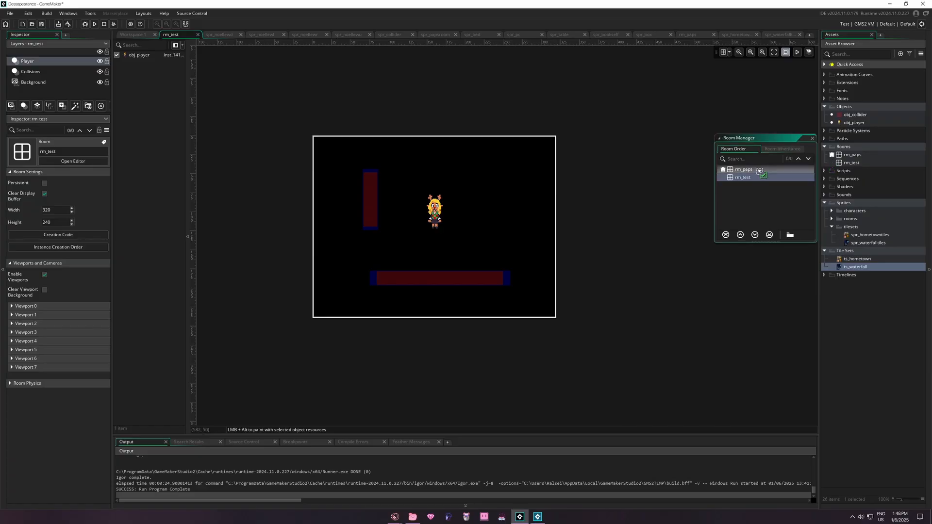
left_click_drag(755, 179, 748, 176)
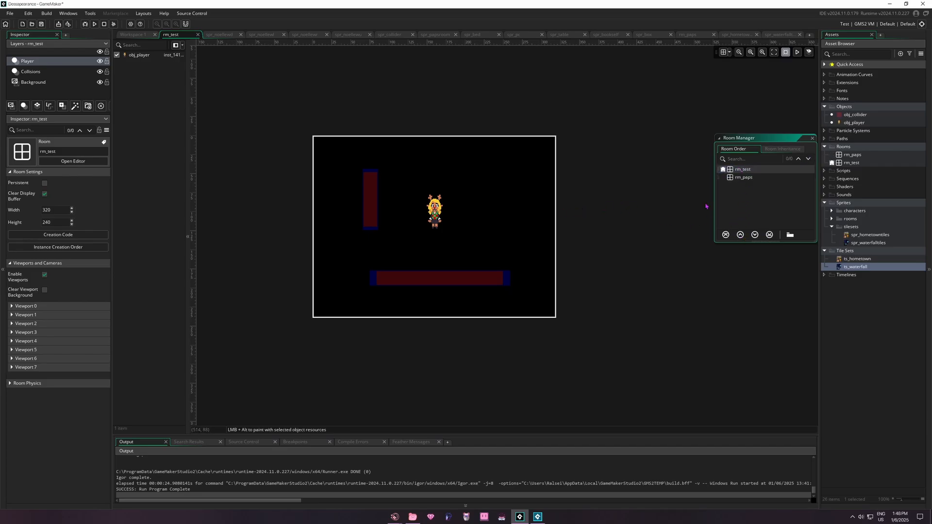
left_click(631, 227)
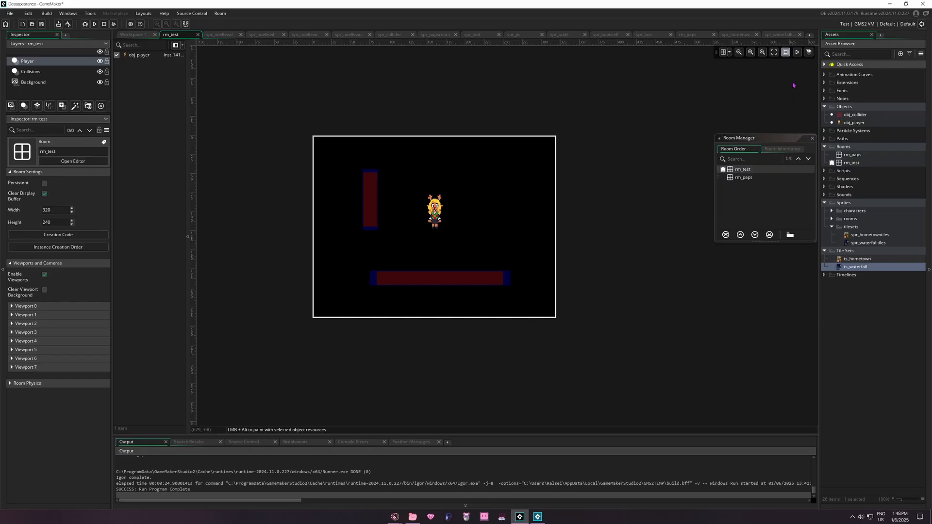
left_click(811, 140)
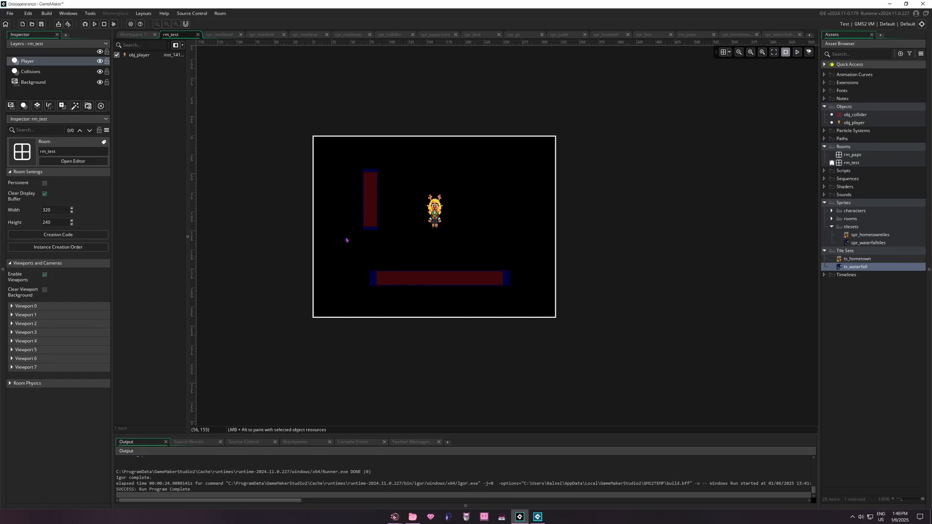
Delete both obj_collider instances from the Collisions layer of rm_test
left_click(31, 71)
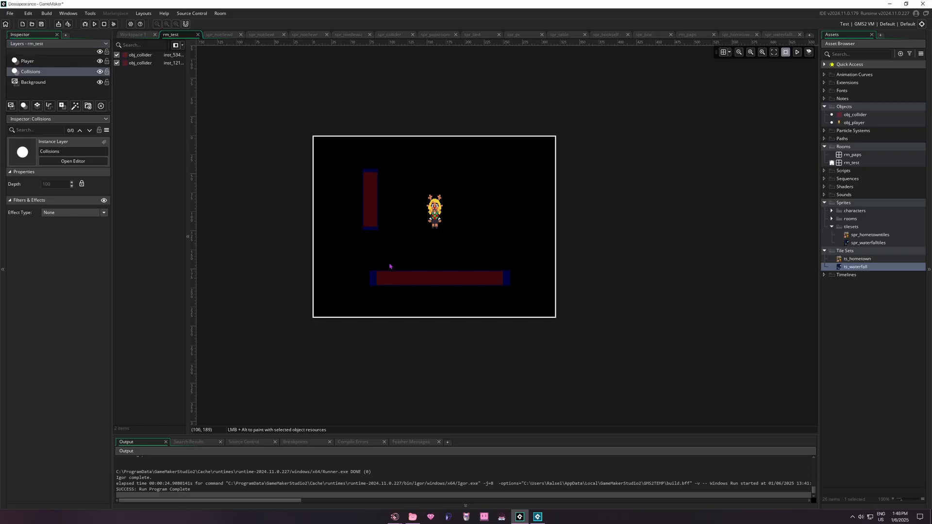
left_click(372, 212)
key("Delete")
left_click(401, 282)
key("Delete")
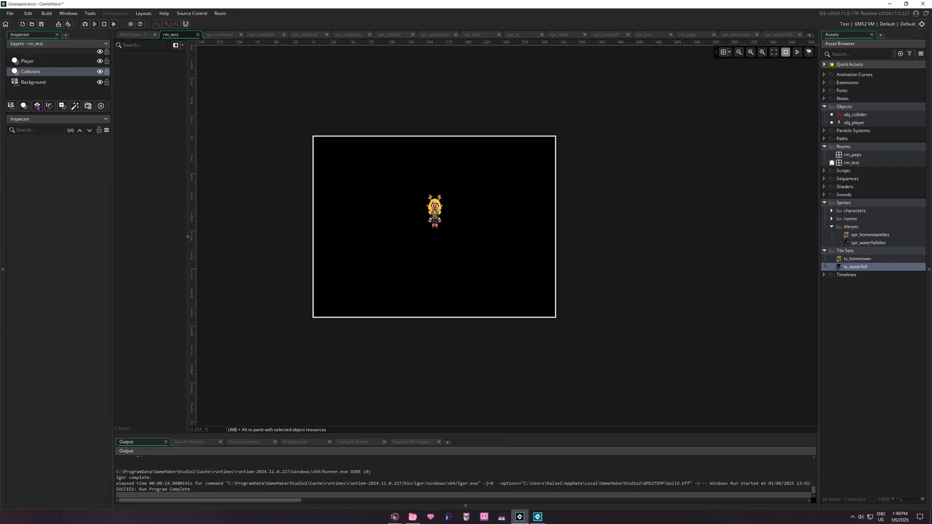
Add a tile layer named hometown_tiles above the Background layer and assign the ts_hometown tile set to it
left_click(34, 82)
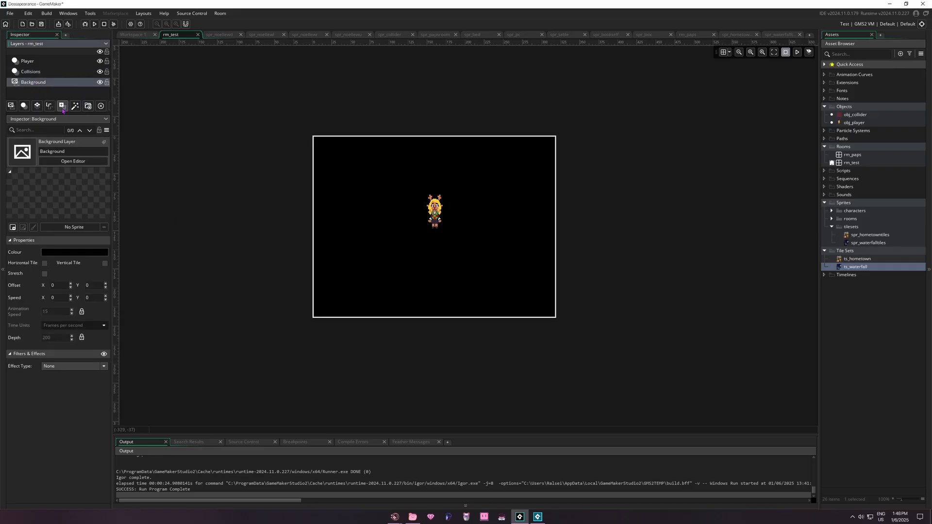
left_click(37, 106)
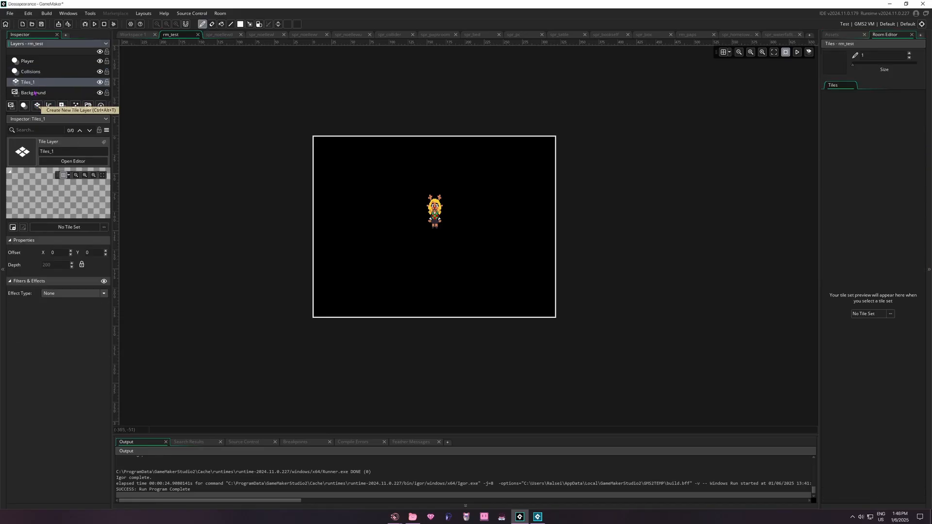
left_click(40, 151)
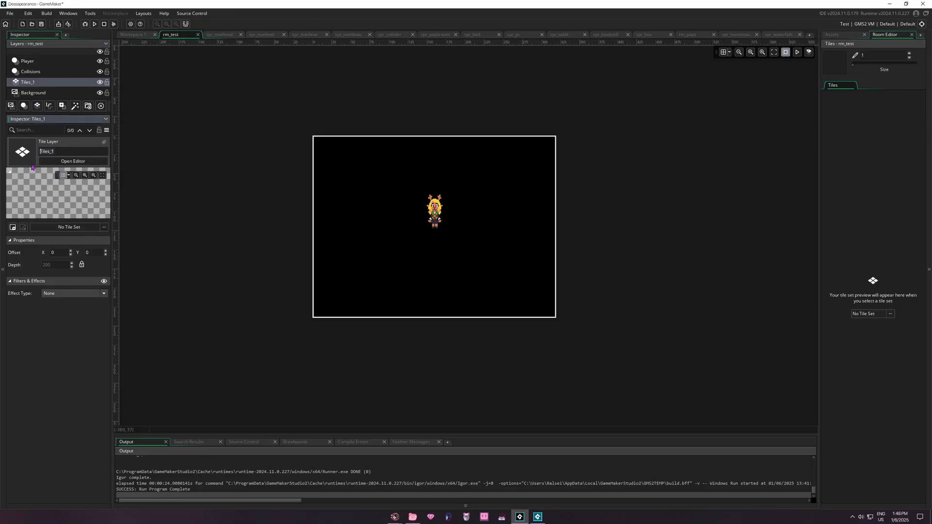
key("ctrl+a")
type("h")
key("Return")
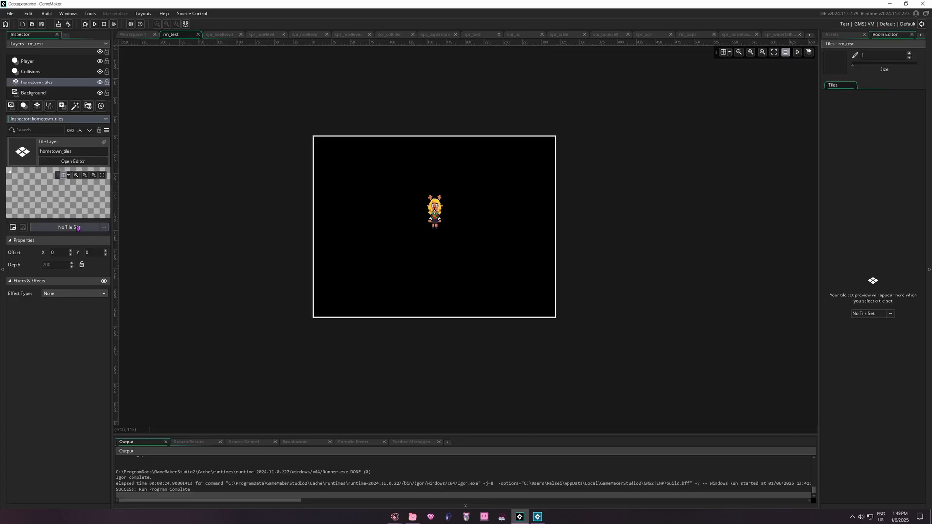
left_click(854, 35)
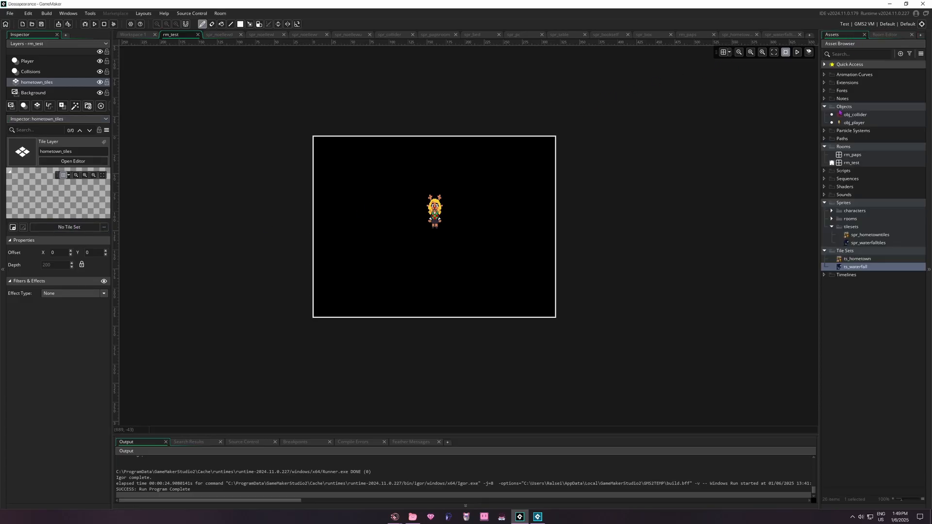
left_click_drag(857, 259, 86, 230)
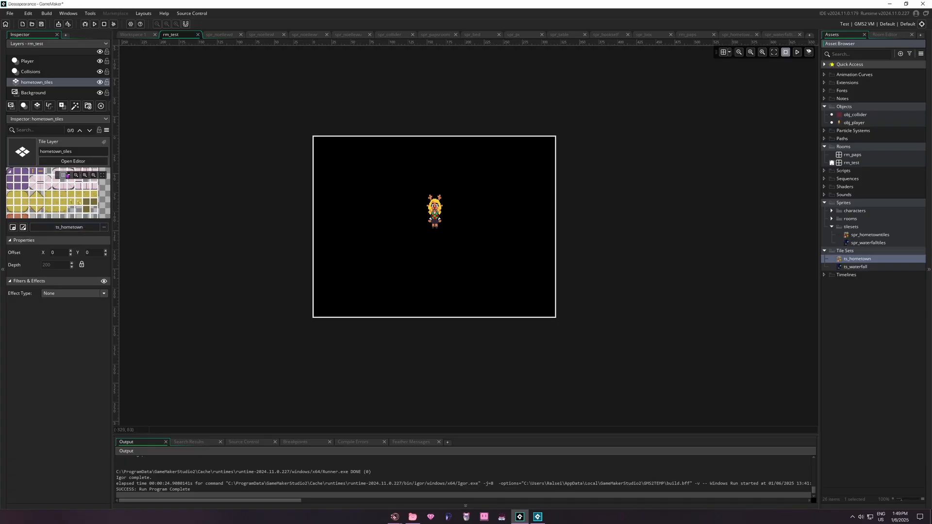
Fill the whole room with the plain grass tile using a brush size of 10
left_click(882, 36)
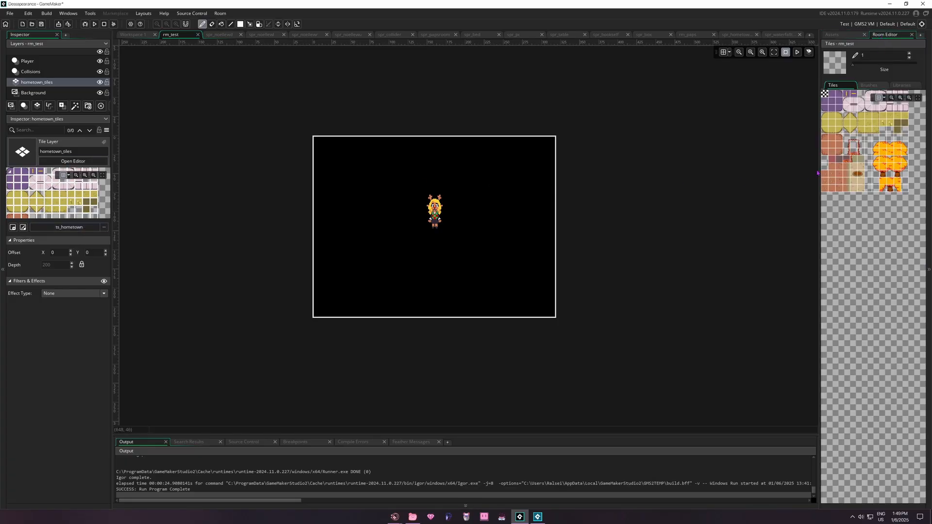
scroll(862, 155, "up", 6)
scroll(852, 196, "down", 6)
left_click(869, 123)
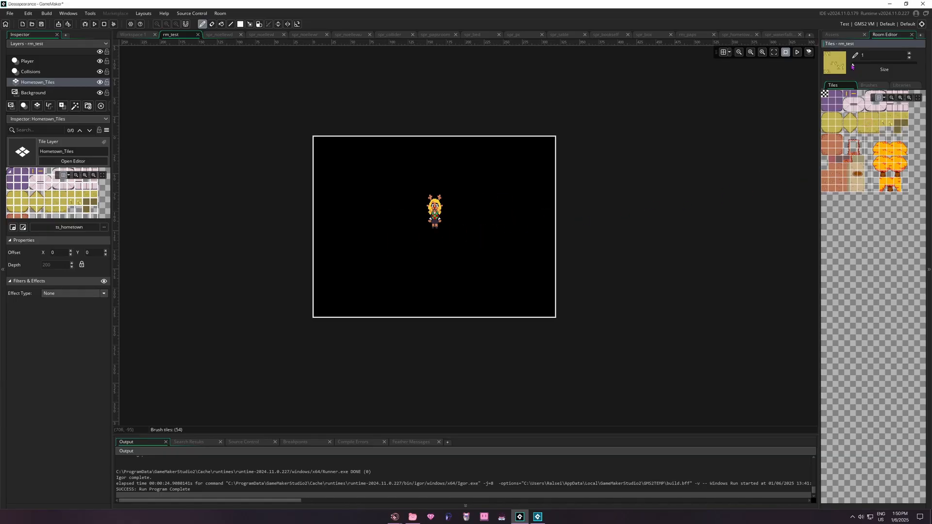
left_click_drag(853, 66, 866, 67)
mouse_move(400, 200)
left_mouse_down()
mouse_move(356, 240)
mouse_move(374, 225)
mouse_move(450, 291)
left_mouse_up()
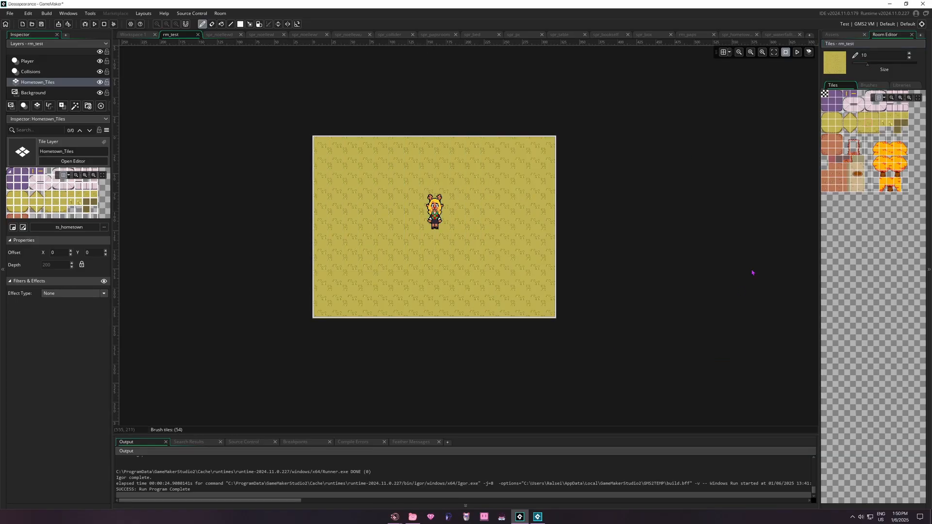
Set the brush size to 1 and paint a grass border with a square corner and straight edge tiles across the room's lower part
left_click(862, 131)
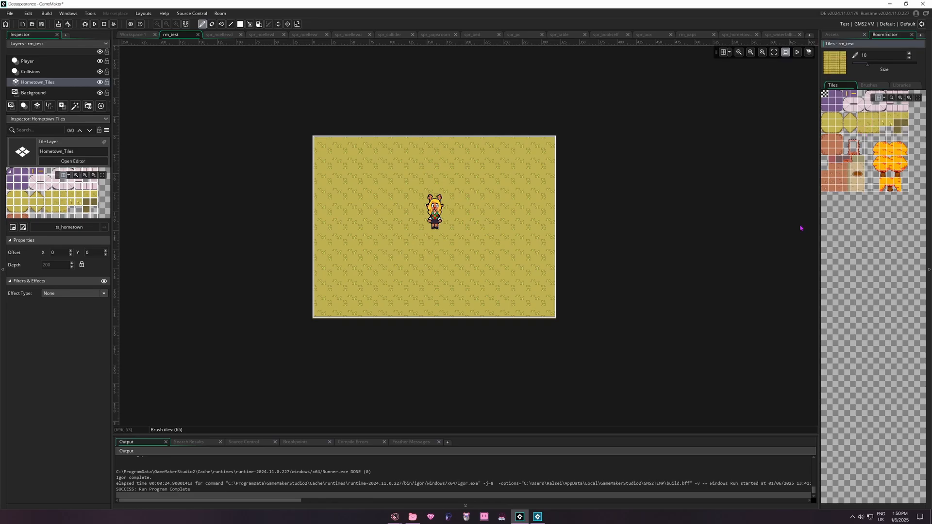
left_click_drag(868, 68, 852, 68)
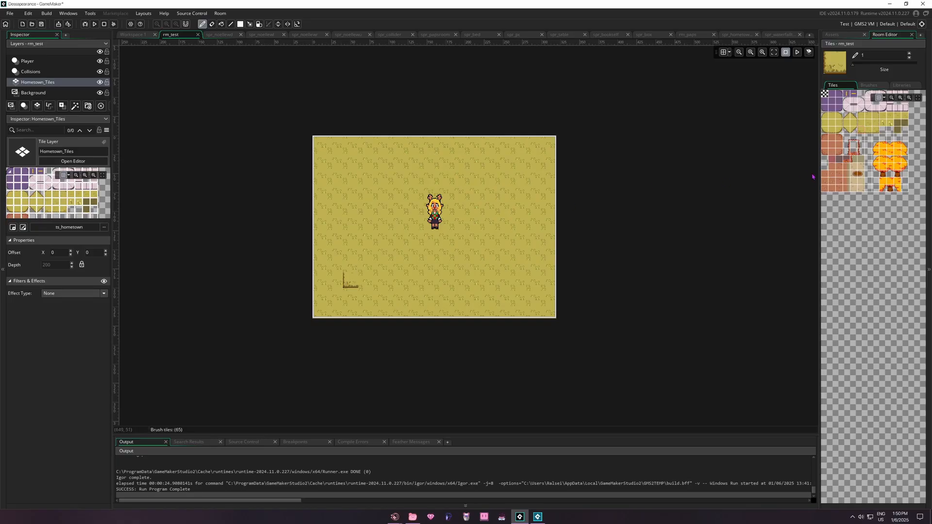
left_click(872, 134)
left_click_drag(347, 283, 496, 283)
left_click(879, 135)
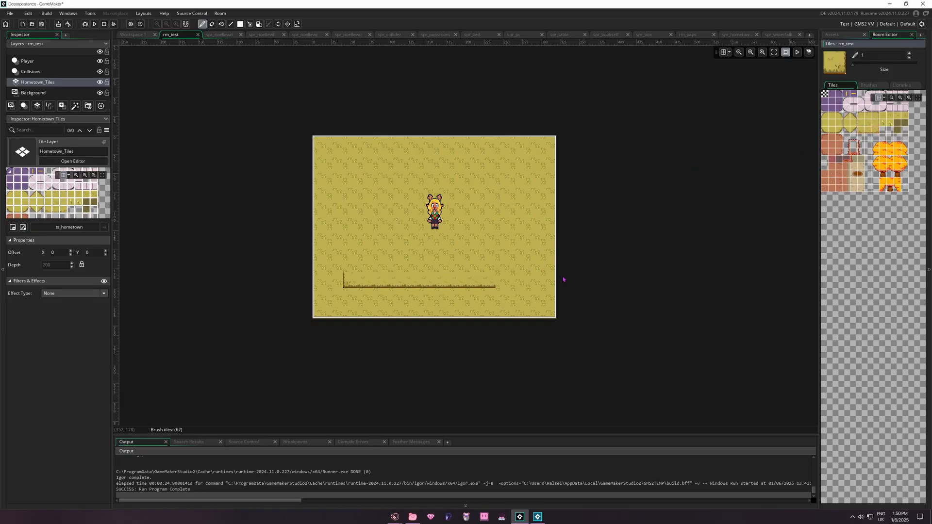
left_click(505, 283)
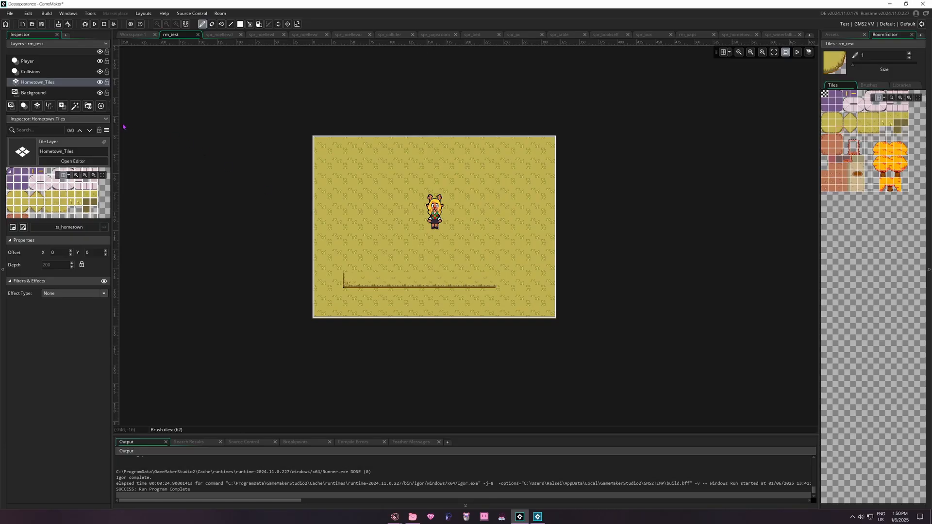
Add a tile layer named Hometown_Tiles2 above the first tile layer and assign ts_hometown to it
left_click(37, 105)
left_click(68, 150)
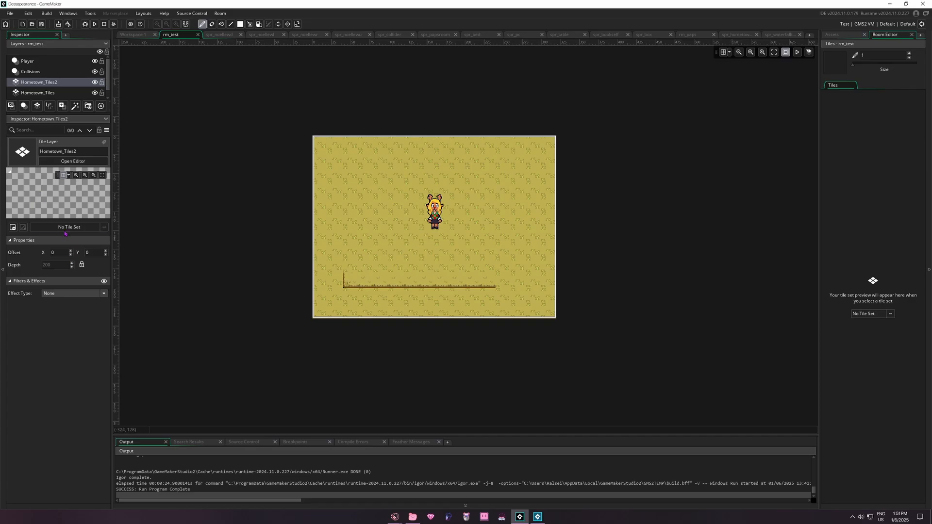
left_click(65, 229)
left_click(145, 252)
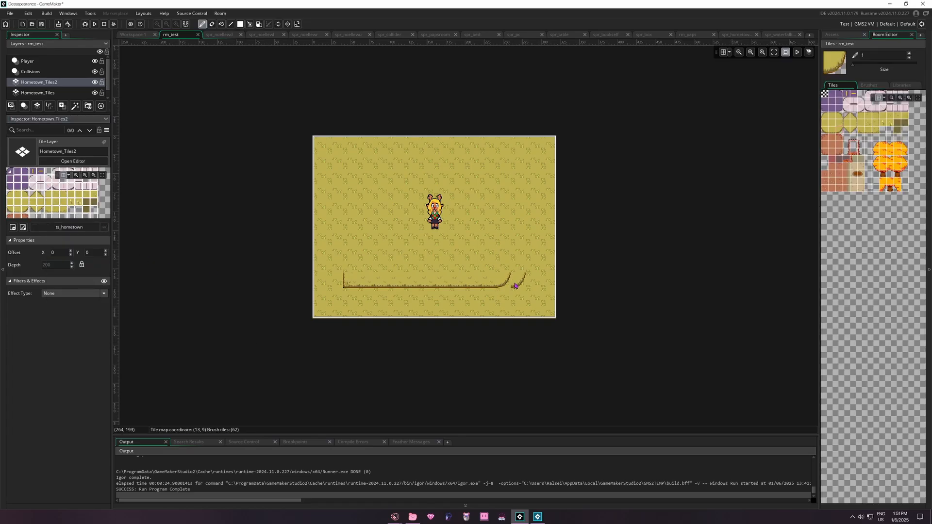
Compare what Hometown_Tiles and Hometown_Tiles2 each hold by switching between them and toggling the visibility of Hometown_Tiles
left_click(57, 94)
left_click(42, 86)
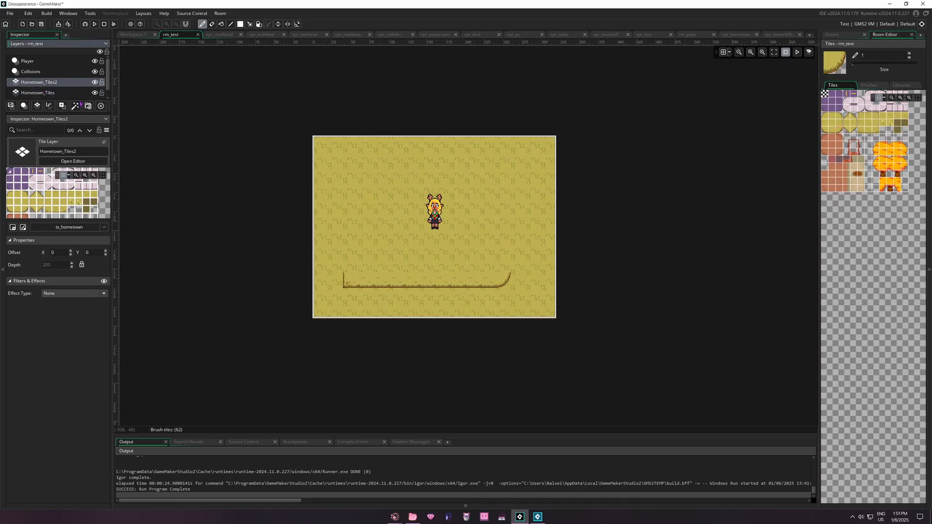
left_click(68, 93)
left_click(64, 83)
left_click(64, 93)
left_click(63, 83)
left_click(62, 94)
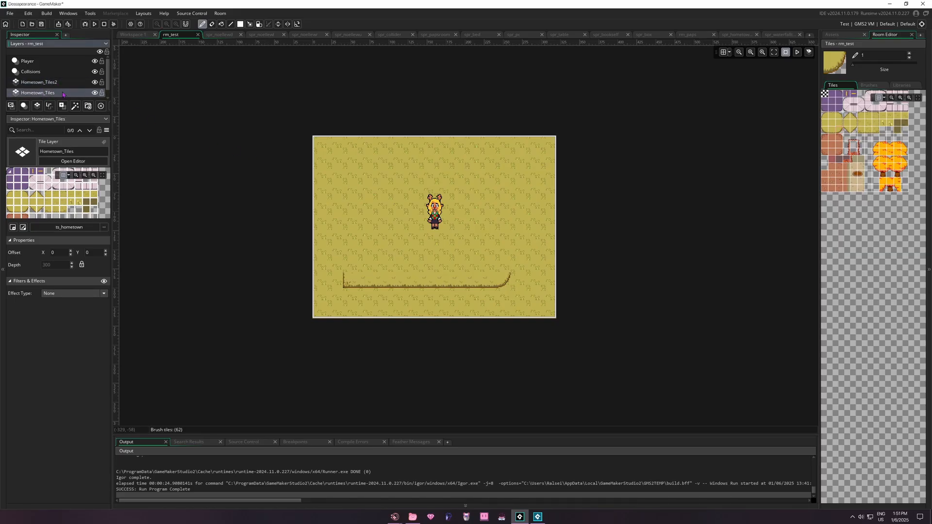
left_click(94, 93)
left_click(95, 93)
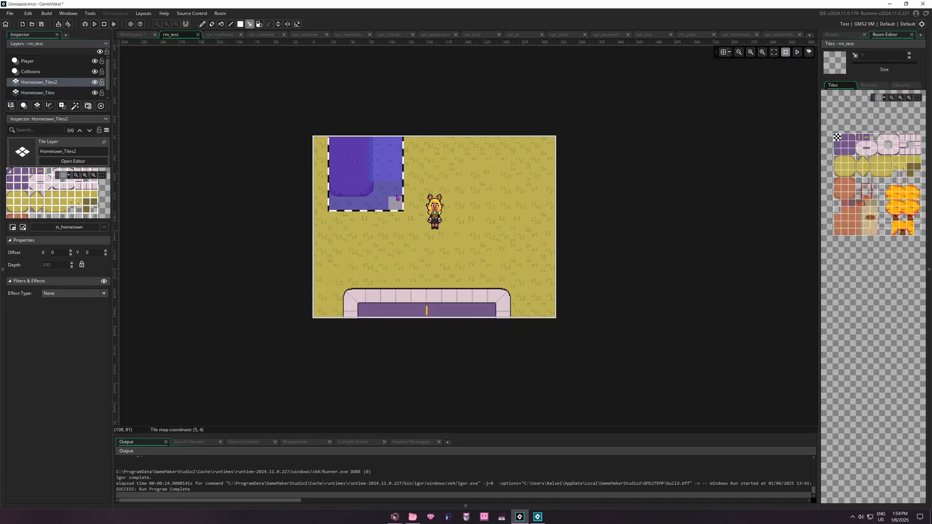
Cut the dirt cliff section from the room's upper-left area on Hometown_Tiles2 and place it near the room's right edge
left_click_drag(396, 209, 394, 193)
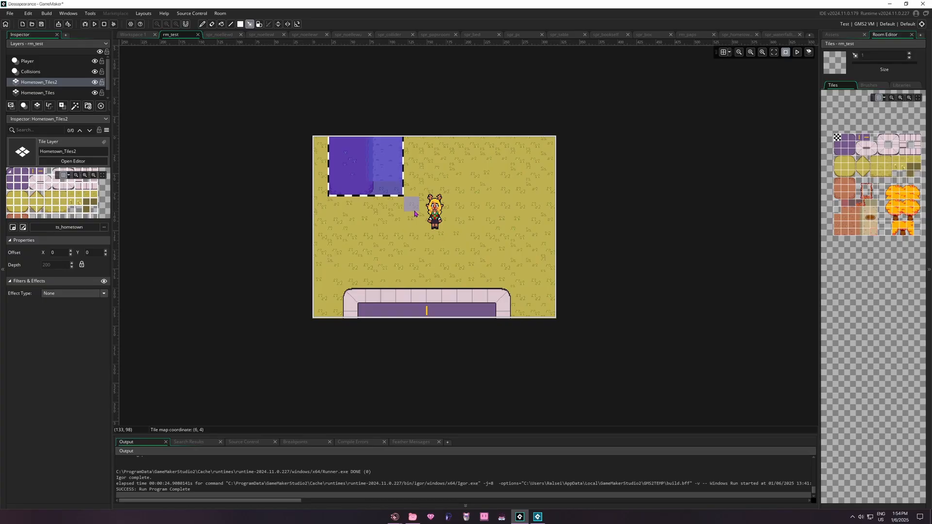
key("ctrl+x")
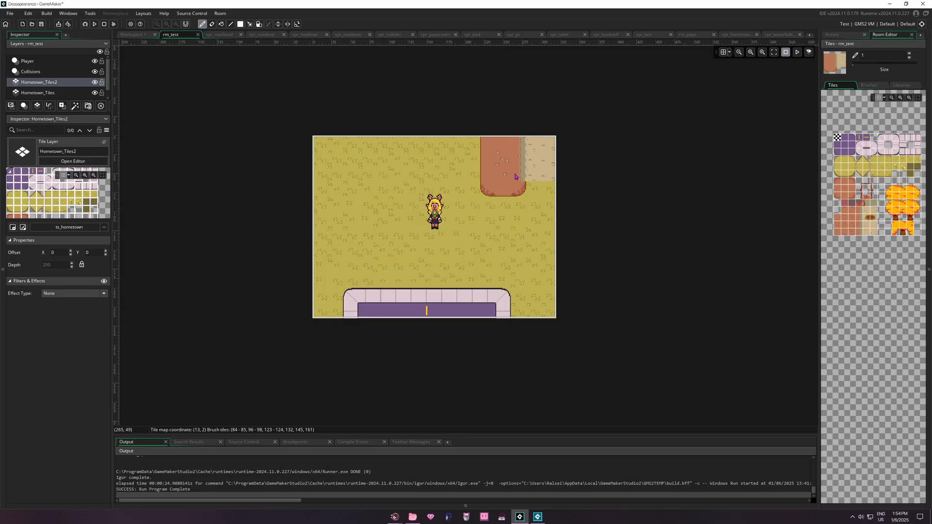
left_click(516, 235)
Extend the dirt cliff and sand tiles up to the room's upper edge and continue the cliff's lower border to the right edge
left_click_drag(504, 189, 504, 144)
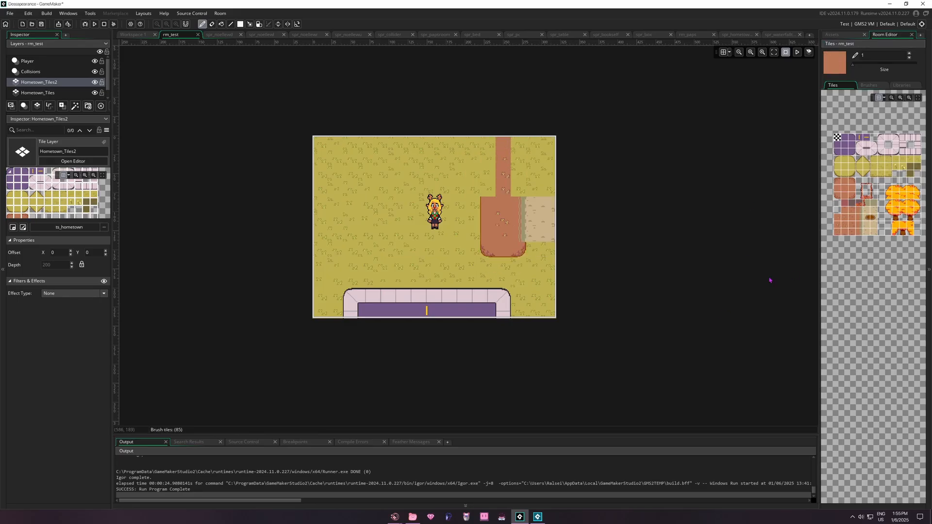
left_click_drag(533, 190, 548, 143)
left_click(844, 195)
left_click_drag(518, 249, 548, 249)
Place the pair of orange autumn trees in the room's upper-left area on Hometown_Tiles2
left_click_drag(889, 202, 918, 217)
left_click(365, 174)
Paint a row of grass edge tiles along the upper border of the sidewalk on Hometown_Tiles2
left_click(38, 93)
left_click(910, 173)
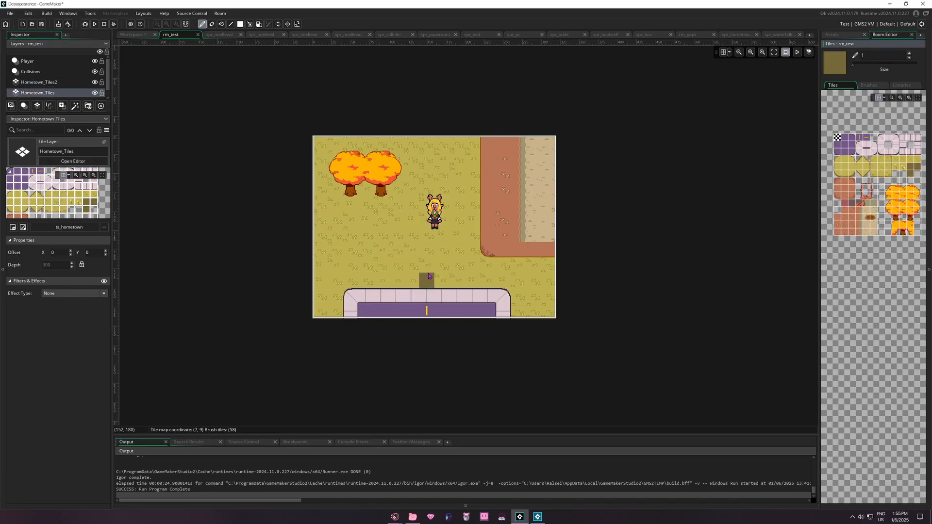
left_click(43, 84)
left_click(903, 173)
scroll(903, 174, "up", 4, "ctrl")
left_click_drag(366, 282, 489, 283)
left_click(866, 257)
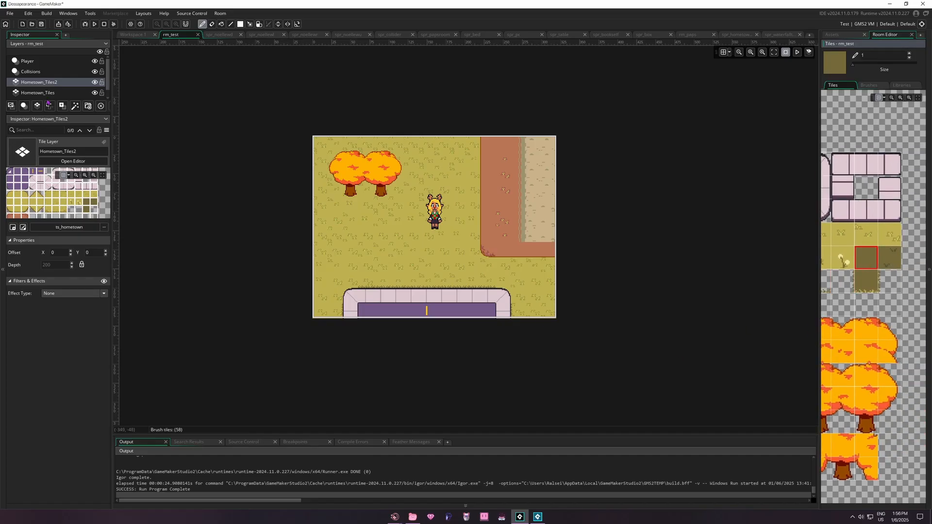
Place two different flower grass tiles on Hometown_Tiles, one above the sidewalk's right part and one below the trees
left_click(37, 93)
middle_click_drag(437, 228, 438, 200)
left_click(351, 267)
left_click(902, 268)
left_click(885, 269)
left_click(459, 240)
left_click(861, 270)
left_click(351, 205)
Extend the trees into a row across the upper part of the room on Hometown_Tiles2 with trunk and foliage tiles
middle_click_drag(890, 351, 881, 318)
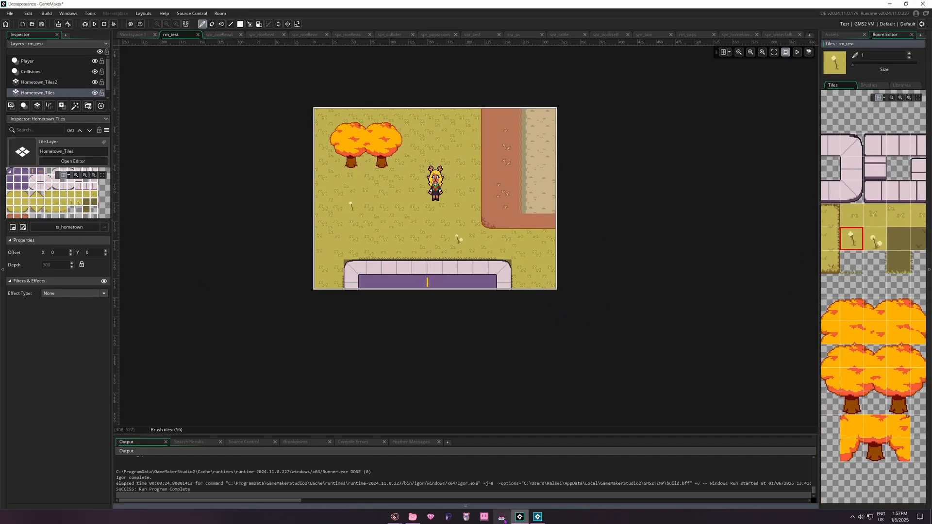
left_click_drag(851, 403, 875, 403)
left_click(39, 82)
left_click_drag(396, 162, 474, 162)
left_click_drag(875, 356, 898, 380)
left_click_drag(328, 138, 443, 138)
Add a tile layer named TreeLeaves, save the project, and assign ts_hometown to the layer
left_click(37, 106)
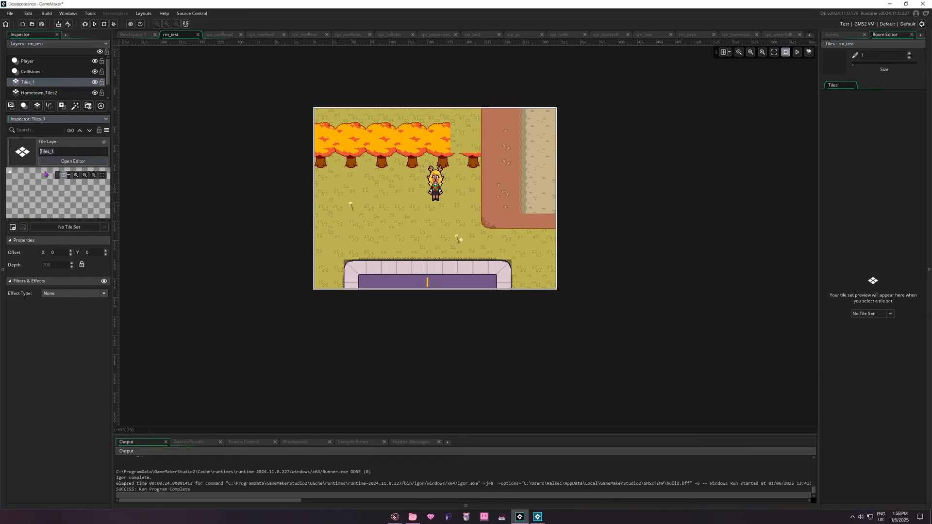
left_click(58, 151)
type("TreeLeaves")
key("Return")
key("ctrl+s")
left_click(69, 227)
Paint orange foliage tiles on TreeLeaves to complete the last tree's crown and fill the area above the tree row
mouse_move(898, 356)
left_mouse_down()
mouse_move(918, 380)
mouse_move(898, 379)
left_mouse_up()
left_click(474, 138)
left_click_drag(875, 332, 898, 333)
left_click_drag(486, 130, 322, 130)
left_click(891, 340)
left_click_drag(473, 115, 322, 115)
Paint dark shaded grass behind the trunks on Hometown_Tiles, with a row of fringed dark grass tiles below it
scroll(48, 80, "down", 1)
left_click(38, 89)
left_click_drag(898, 239, 918, 238)
mouse_move(874, 267)
middle_mouse_down()
mouse_move(893, 252)
mouse_move(865, 262)
middle_mouse_up()
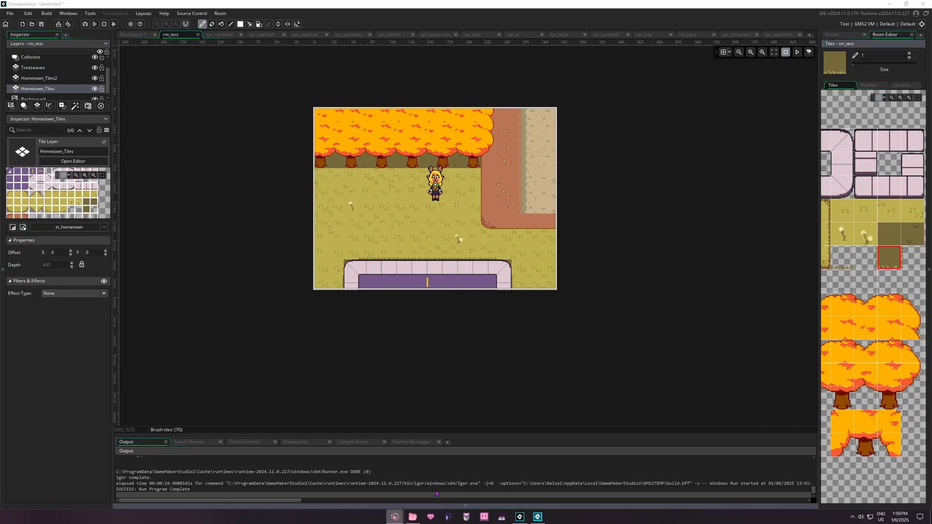
left_click(889, 258)
left_click_drag(322, 174, 473, 174)
Paint a strip of fallen red leaf tiles at the base of the right-hand trunks on TreeLeaves
middle_click_drag(828, 287, 925, 272)
left_click(861, 278)
middle_click_drag(883, 320, 836, 280)
left_click(882, 257)
left_click(32, 68)
left_click_drag(458, 164, 412, 164)
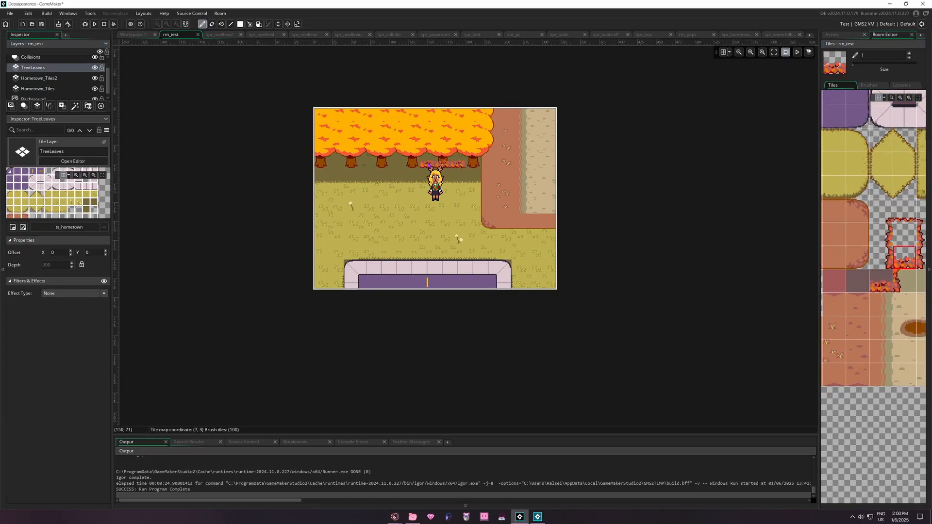
Add a ts_hometown tile layer named Leaves2 directly above Hometown_Tiles and place a leaf tile at the leaf strip's left end
left_click(39, 78)
left_click(38, 88)
left_click(37, 106)
type("Leaves2")
left_click(69, 227)
left_click_drag(39, 77, 39, 89)
left_click(398, 160)
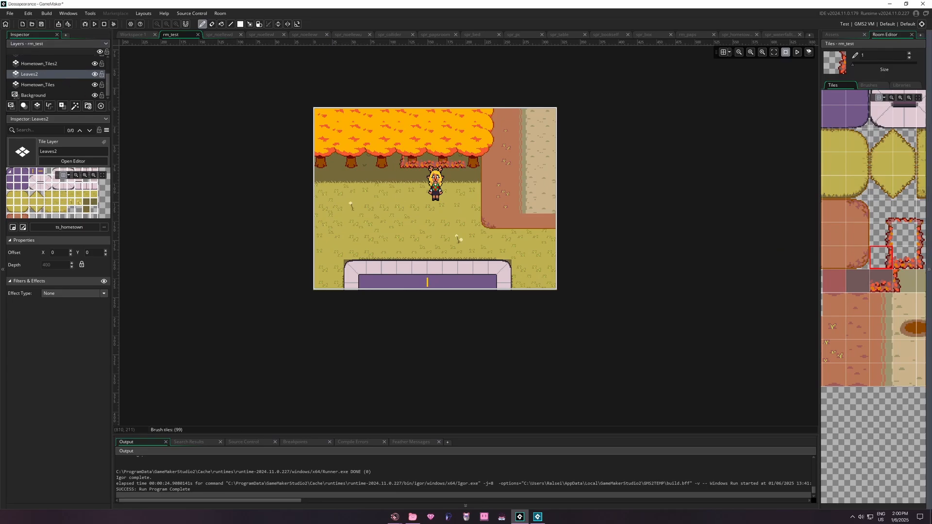
Finish the fallen-leaf strip across the bases of all the trunks and move the Leaves2 layer above Hometown_Tiles2
left_click(922, 257)
left_click(458, 161)
left_click(32, 67)
middle_click_drag(882, 270, 858, 265)
mouse_move(535, 219)
middle_mouse_down()
mouse_move(551, 222)
mouse_move(519, 218)
middle_mouse_up()
left_click(474, 159)
left_click(881, 253)
left_click_drag(39, 88, 39, 77)
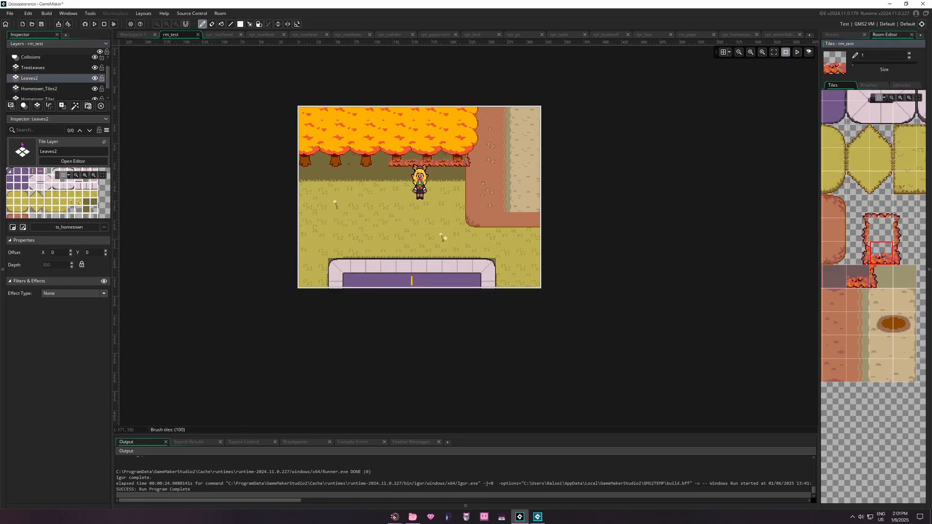
left_click(33, 68)
left_click_drag(306, 160, 458, 160)
On Hometown_Tiles2, paint shaded dirt beside the last tree and replace the dirt area's rounded lower corner with a plain dirt tile
scroll(39, 78, "down", 1)
left_click(39, 74)
left_click_drag(473, 114, 473, 160)
mouse_move(884, 335)
middle_mouse_down()
mouse_move(693, 321)
mouse_move(879, 325)
mouse_move(905, 348)
mouse_move(876, 399)
middle_mouse_up()
left_click(851, 304)
left_click(874, 304)
left_click(887, 348)
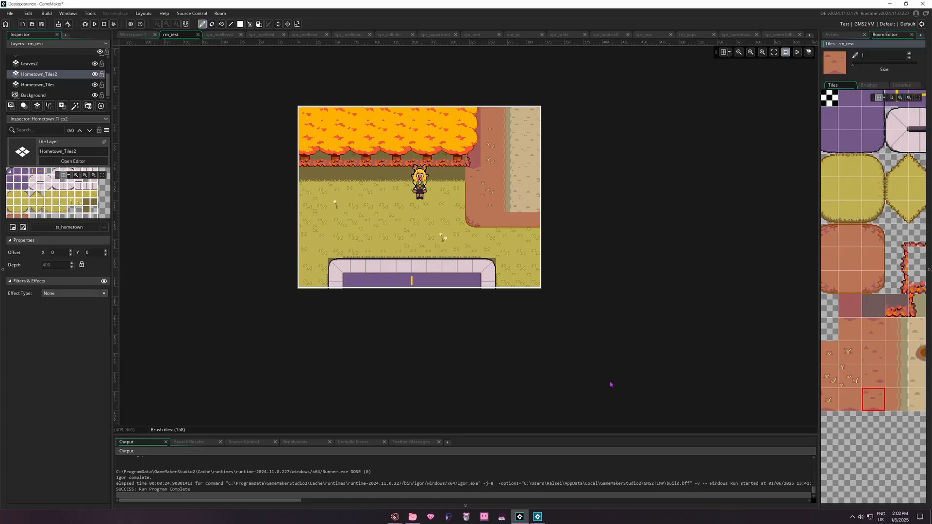
left_click(859, 287)
left_click(474, 219)
middle_click_drag(589, 346, 592, 347)
middle_click_drag(898, 291, 850, 325)
left_click(857, 156)
middle_click_drag(855, 291, 886, 308)
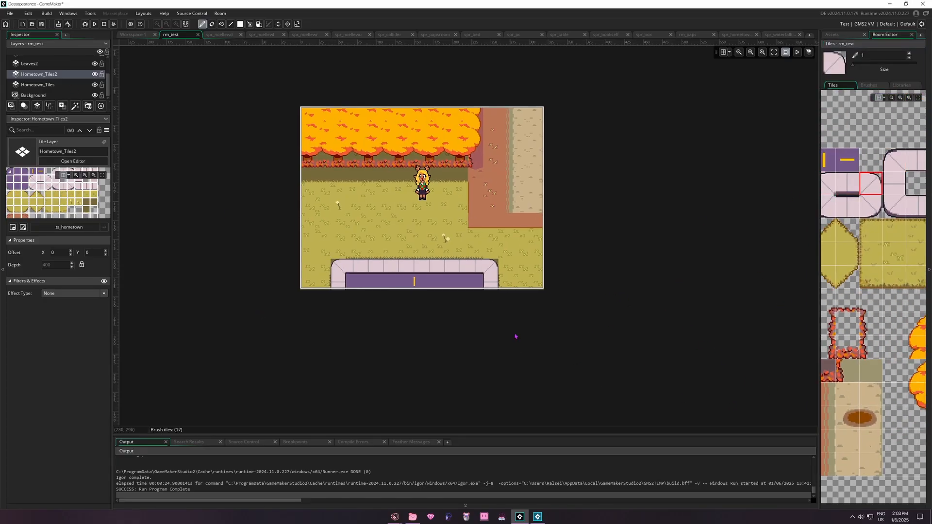
middle_click_drag(913, 277, 814, 261)
left_click(842, 261)
Move the player instance slightly down and left on the grass, away from the tree row
scroll(39, 79, "up", 2)
left_click(39, 79)
left_click_drag(422, 183, 417, 204)
middle_click_drag(417, 204, 435, 207)
scroll(39, 83, "down", 3)
Place an obj_collider on the Collisions layer over the trunks and stretch it to cover the whole row of trees
left_click(832, 34)
scroll(39, 77, "up", 3)
left_click(31, 60)
scroll(378, 172, "up", 2, "ctrl")
left_click_drag(855, 115, 679, 140)
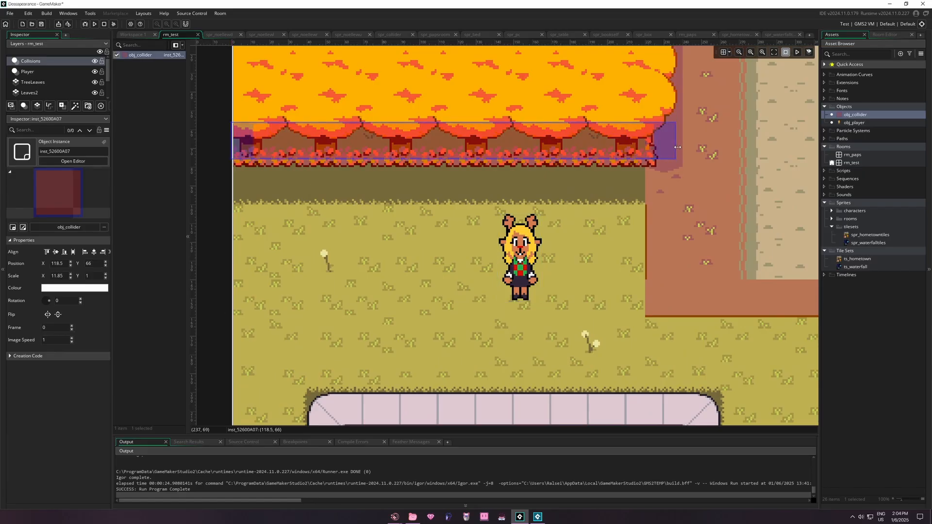
scroll(559, 200, "down", 1, "ctrl")
left_click_drag(489, 147, 489, 77)
Enclose the room with stretched obj_collider instances just outside its right, bottom and left edges and above the cliff path
left_click_drag(855, 115, 756, 358)
left_click_drag(757, 114, 757, 48)
scroll(694, 199, "down", 2, "ctrl")
left_click_drag(855, 115, 488, 299)
scroll(481, 291, "up", 3, "ctrl")
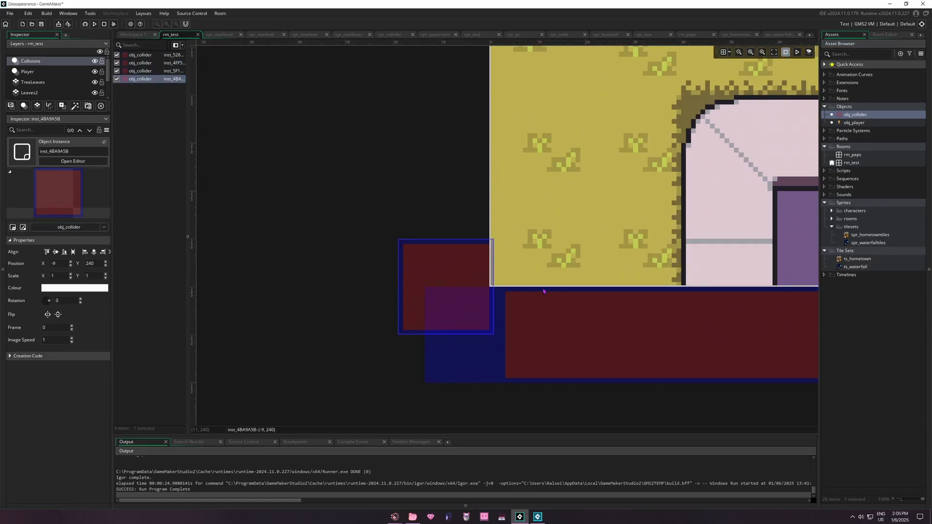
left_click_drag(448, 243, 448, 116)
left_click_drag(855, 114, 686, 134)
scroll(589, 140, "down", 3, "ctrl")
Add an asset layer named Furniture below Player and place the spr_bed car sprite on the grass near the room's left edge
left_click(831, 227)
left_click(831, 218)
left_click(28, 72)
left_click(62, 105)
type("Furniture")
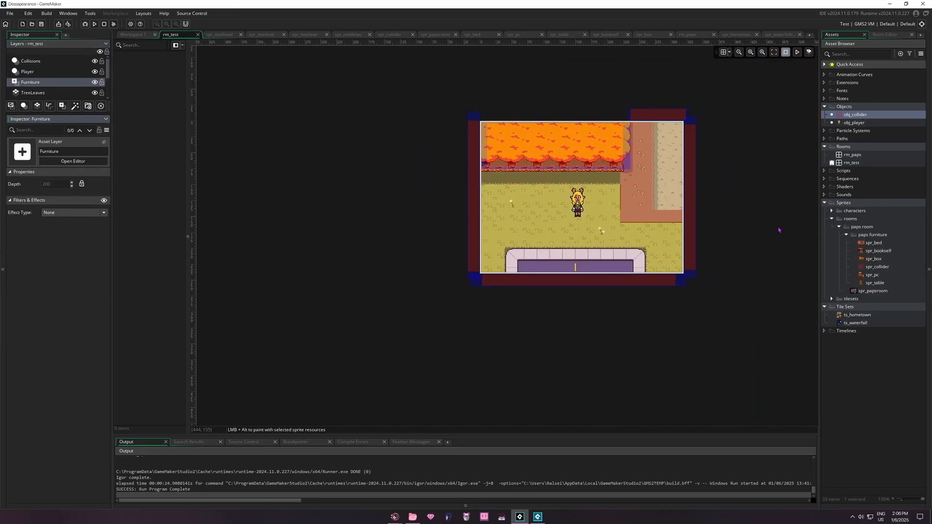
left_click_drag(873, 243, 512, 222)
scroll(632, 188, "up", 3, "ctrl")
Cover the car with an obj_collider scaled to about 3.95 by 2.6 and move the Furniture layer above Player
left_click(31, 61)
left_click_drag(855, 114, 301, 254)
left_click_drag(316, 270, 404, 317)
left_click_drag(30, 82, 30, 71)
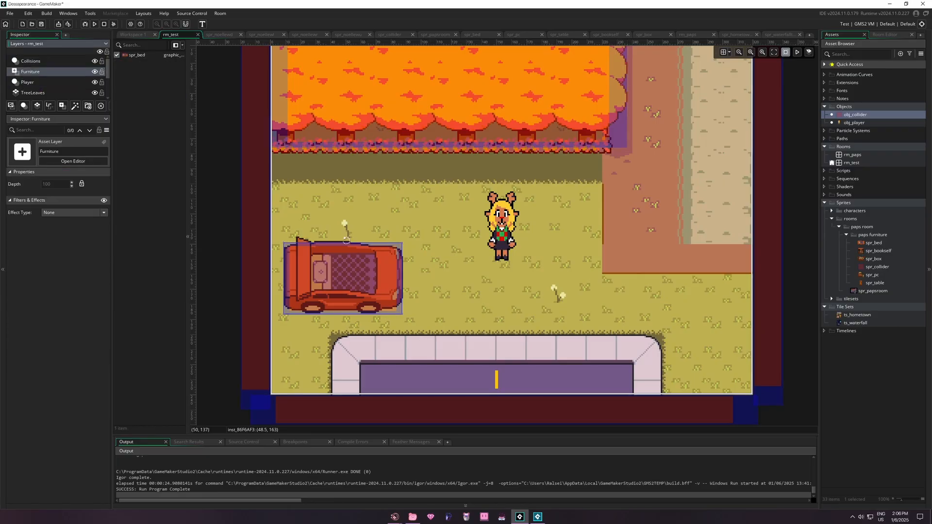
scroll(491, 340, "down", 1, "ctrl")
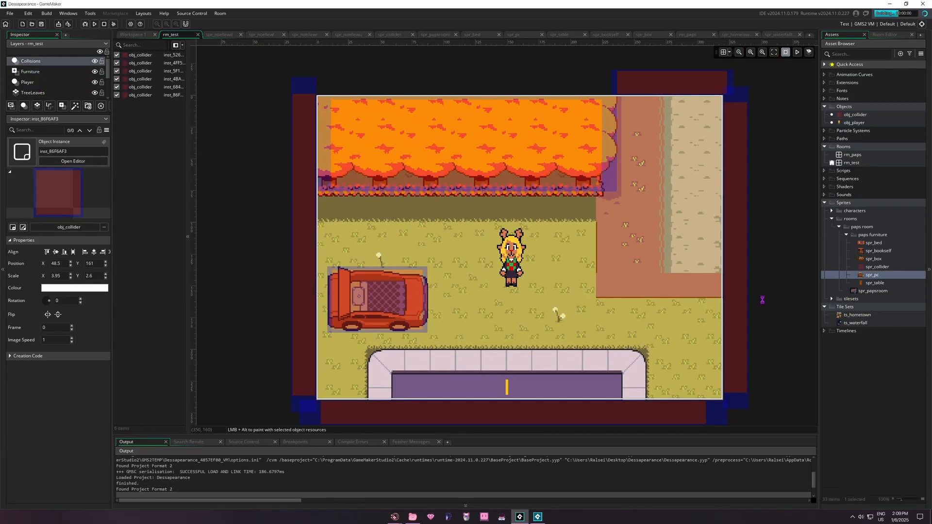
Test the running room by walking the character over the road, along the lower boundary and up onto the dirt path
key("Down")
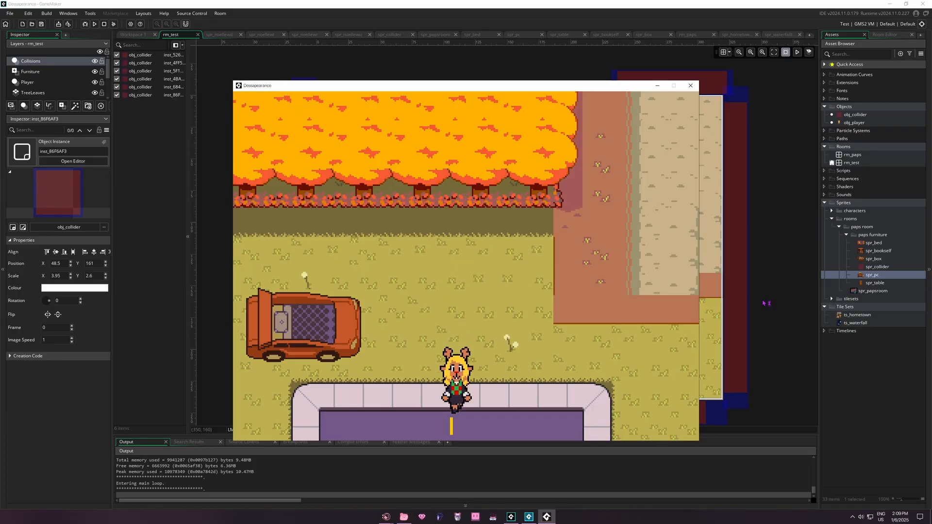
key("Left")
key("Right")
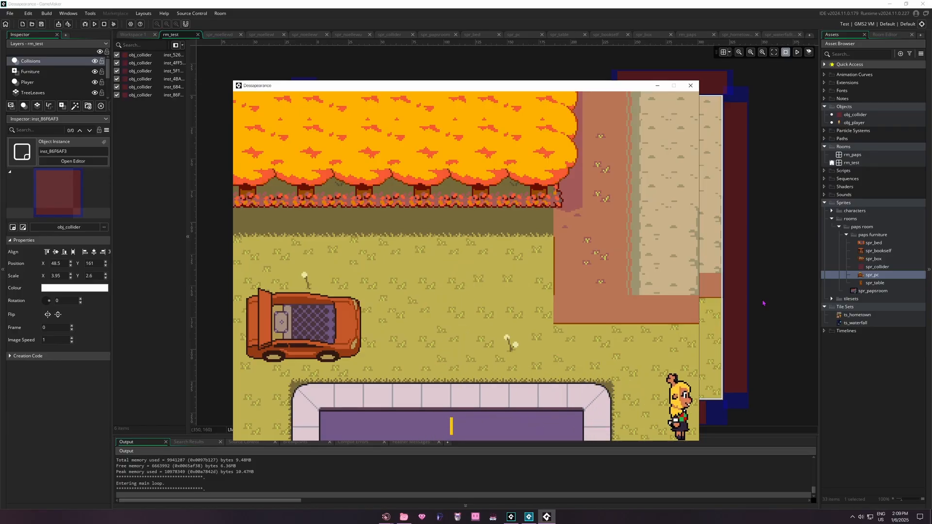
key("Left")
key("Up")
key("Right")
key("Down")
key("Left")
key("Up")
key("Right")
key("Up")
key("Left")
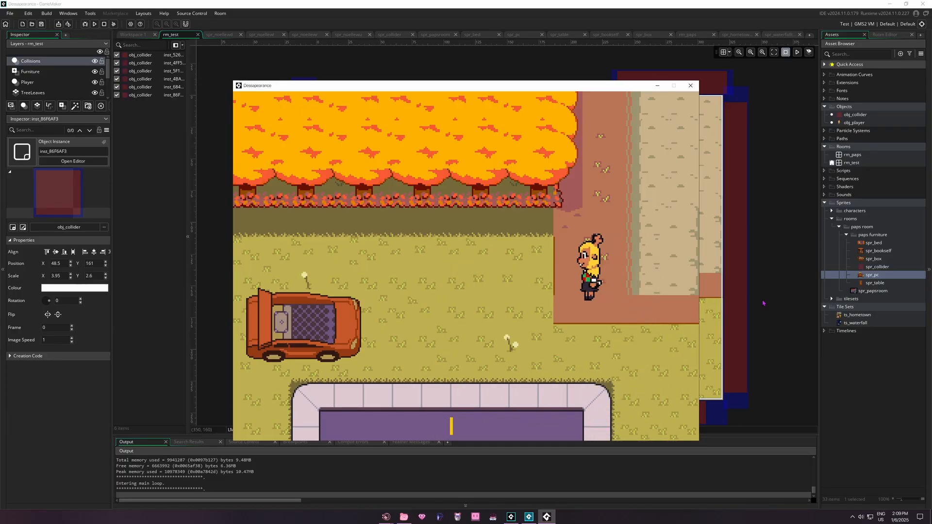
Walk the character along the tree row and around the car to check their collisions and the drawing order
key("Up")
key("Up")
key("Right")
key("Left")
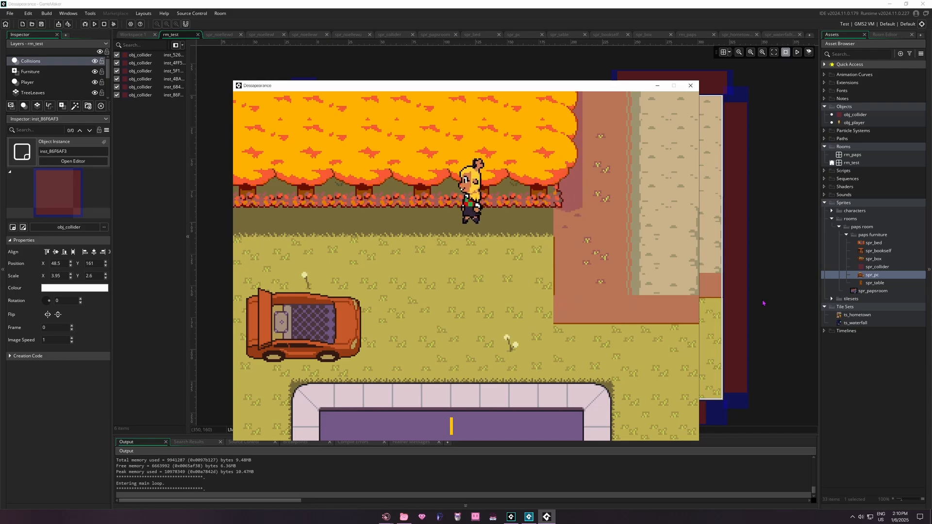
key("Right")
key("Down")
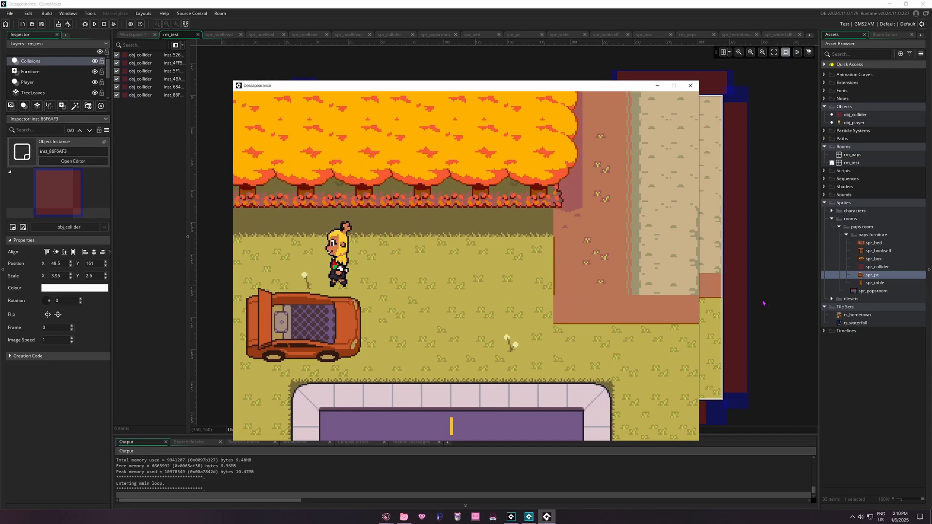
key("Left")
key("Right")
key("Down")
key("Left")
key("Up")
key("Right")
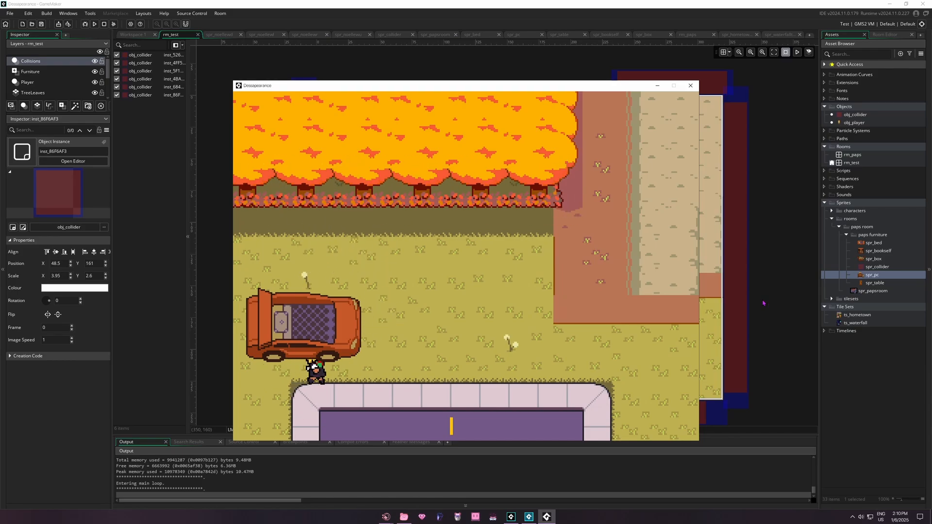
Close the test run, move the Player layer above Furniture and run the game again
left_click(691, 87)
left_click_drag(40, 83, 41, 71)
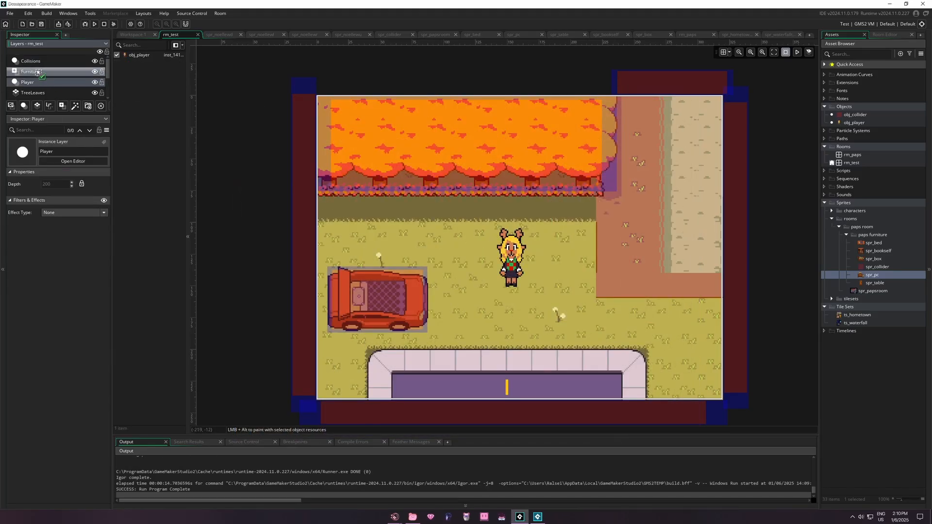
key("F5")
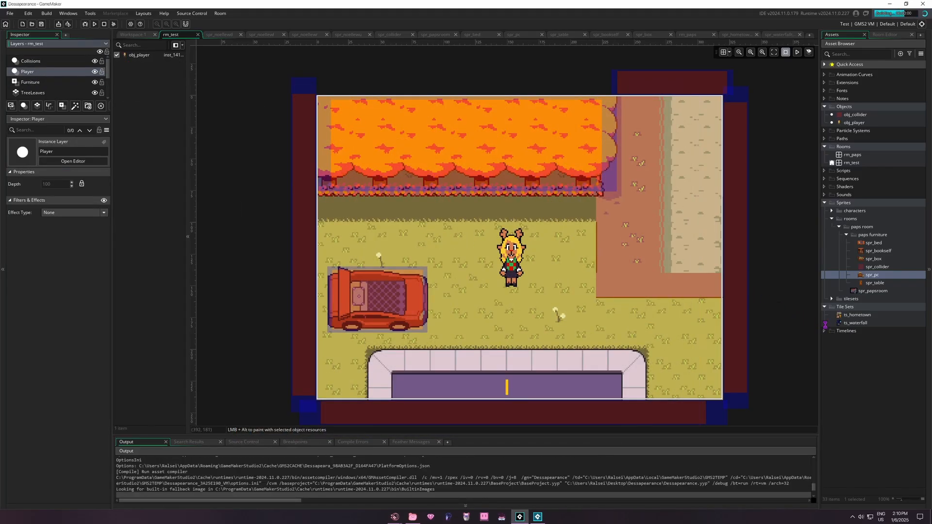
Walk the character in front of the car and back across the grass to check the drawing order
key("Left")
key("Down")
key("Up")
key("Right")
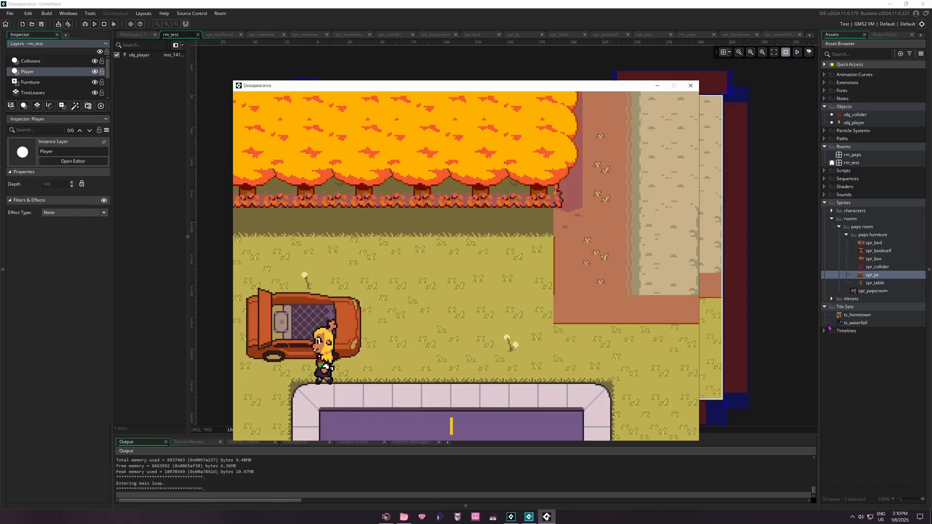
key("Left")
key("Right")
key("Right")
key("Up")
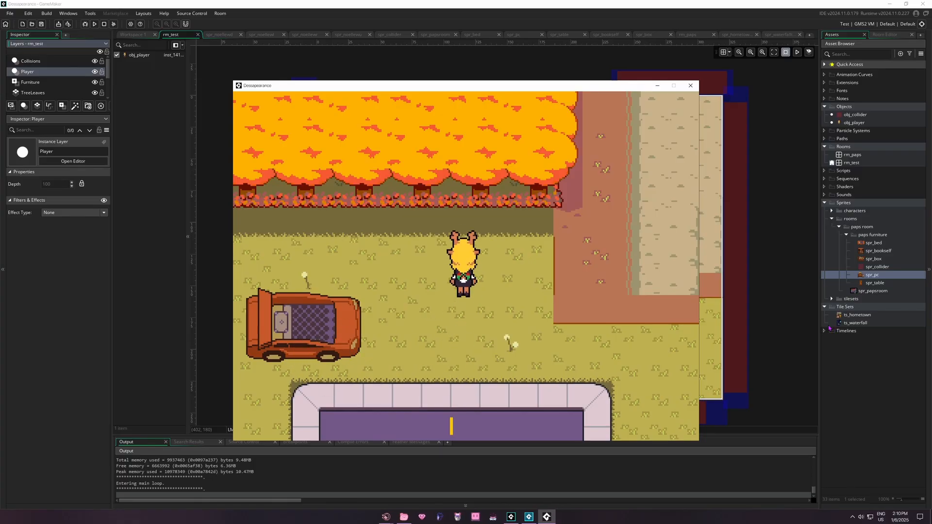
Walk the character up the sandy path to the room's upper boundary and back around the grass to test the remaining collisions
key("Right")
key("Up")
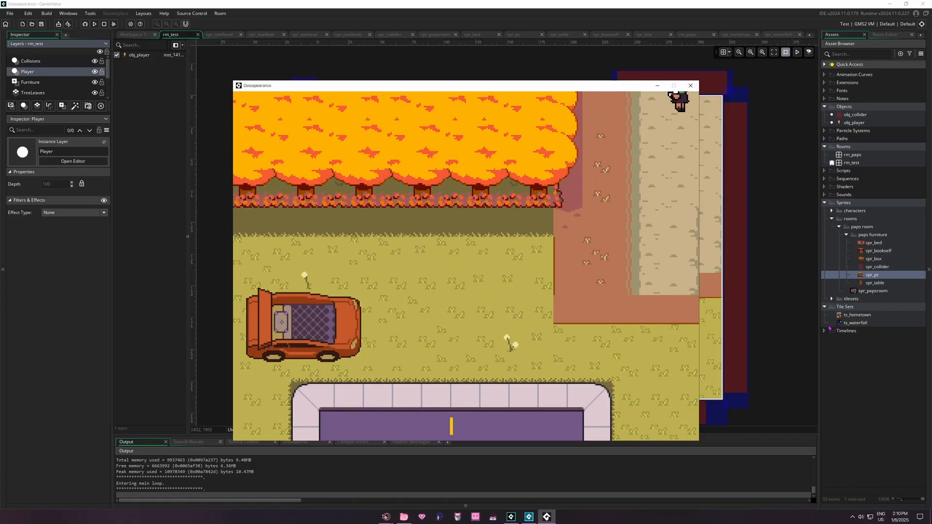
key("Down")
key("Left")
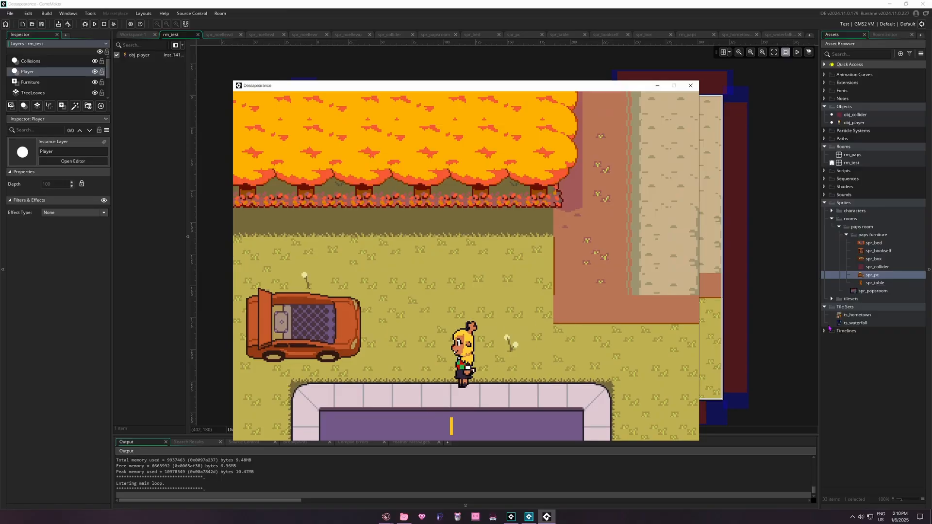
key("Up")
key("Right")
key("Down")
key("Left")
key("Up")
key("Down")
key("Right")
key("Left")
key("Up")
key("Right")
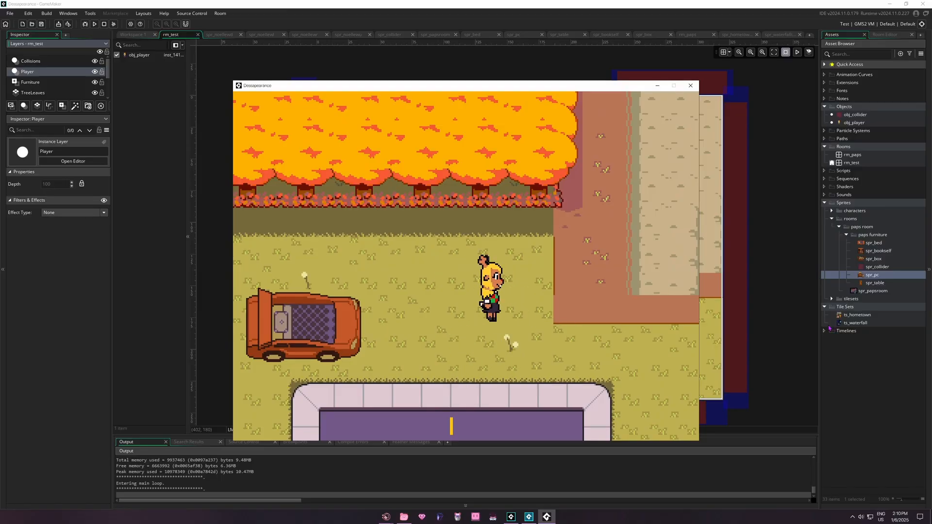
key("Down")
key("Left")
key("Down")
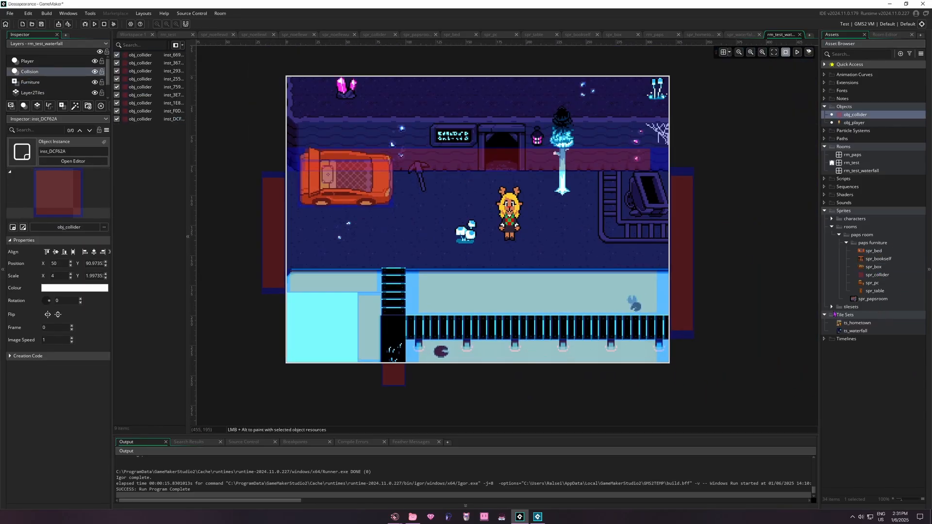
Close the test run and move rm_test_waterfall to the top of the Room Order as the starting room
key("F5")
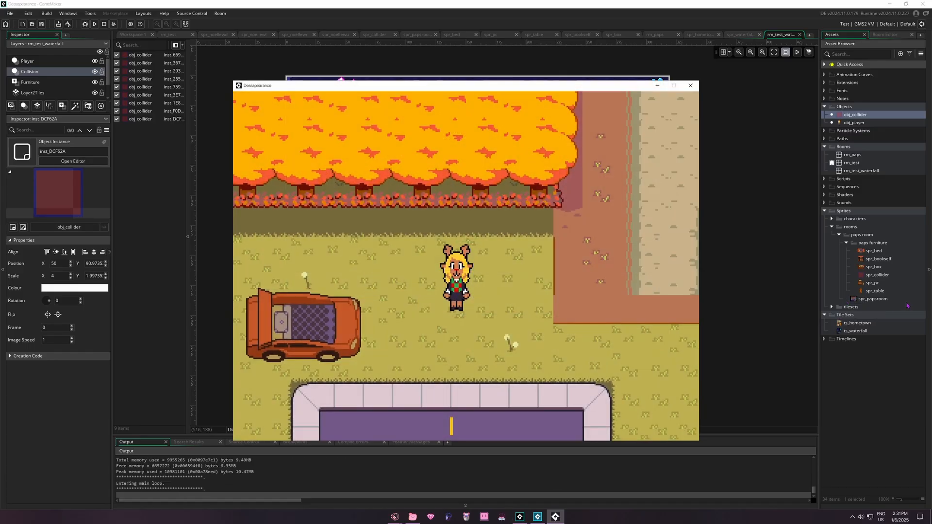
left_click(696, 86)
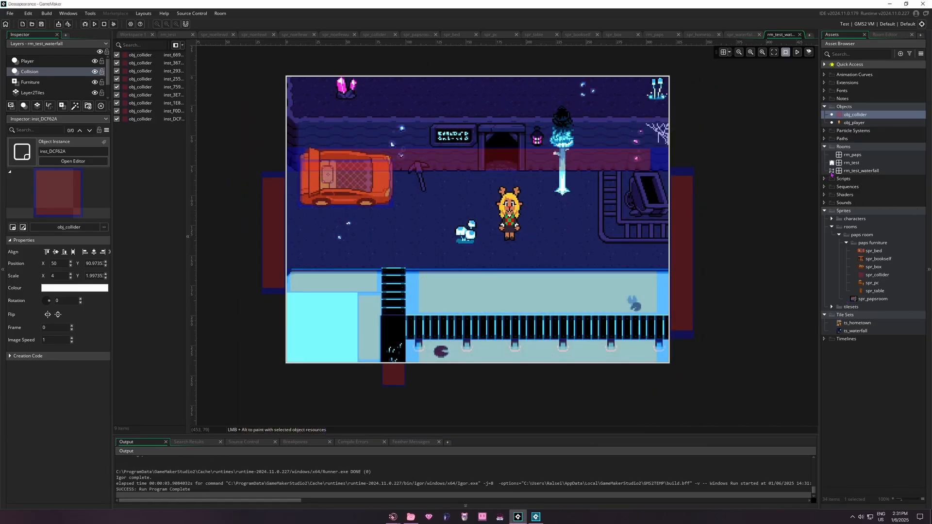
left_click(832, 172)
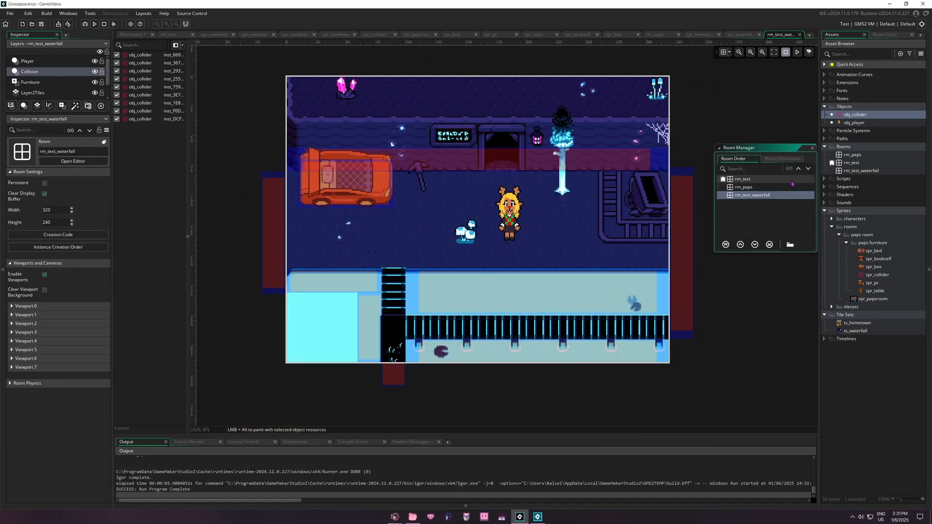
left_click(740, 245)
left_click(740, 245)
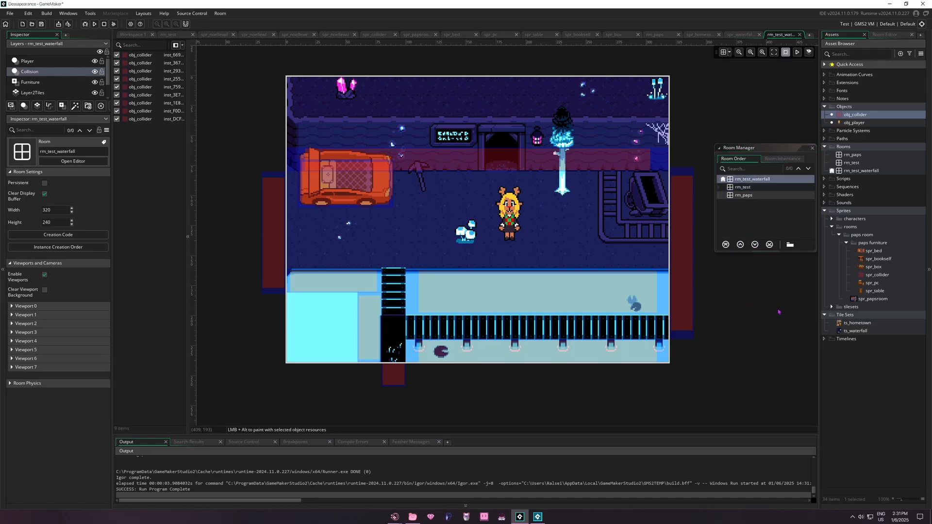
Run the game and walk the character around the car and up to the ladder to test the waterfall room's collisions
key("F5")
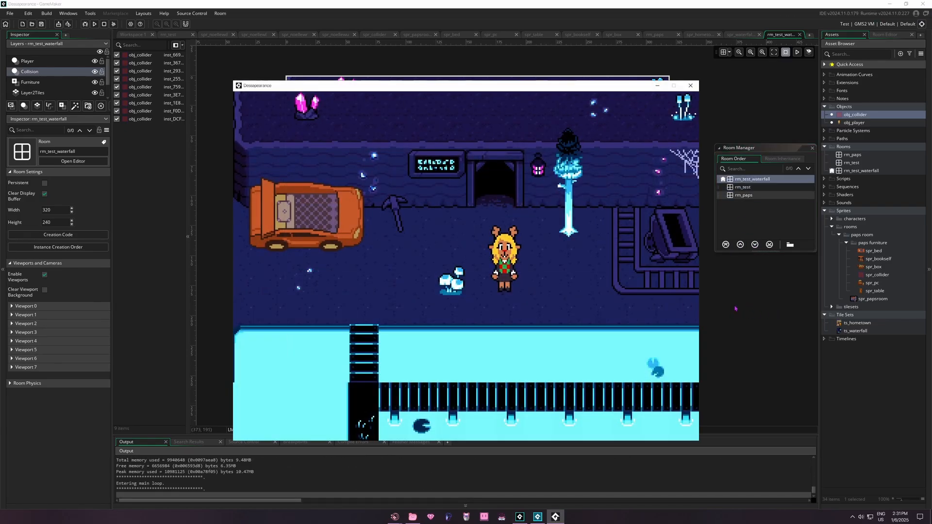
key("Left")
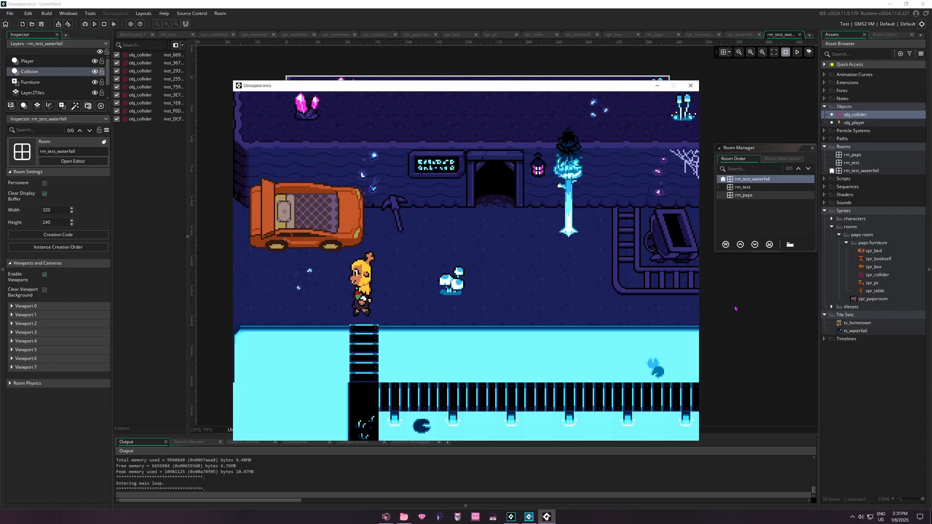
key("Up")
key("Right")
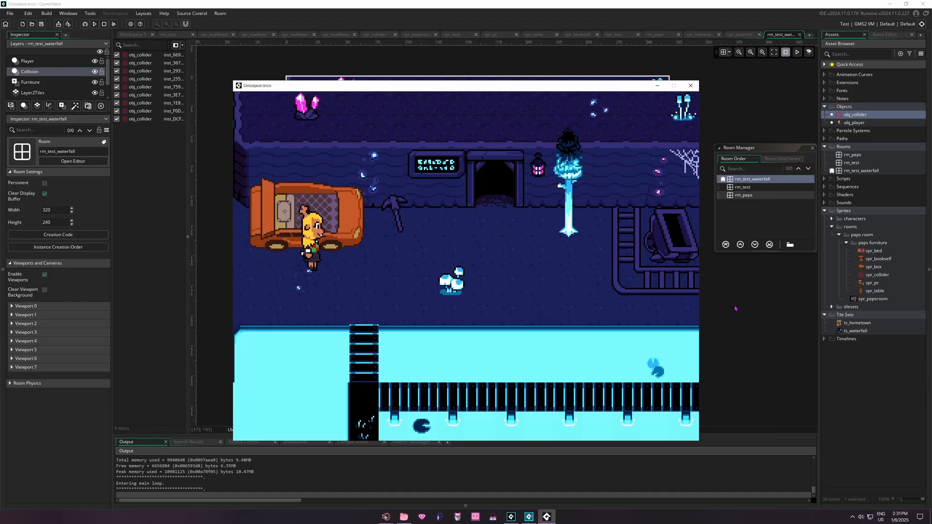
key("Down")
key("Down")
key("Left")
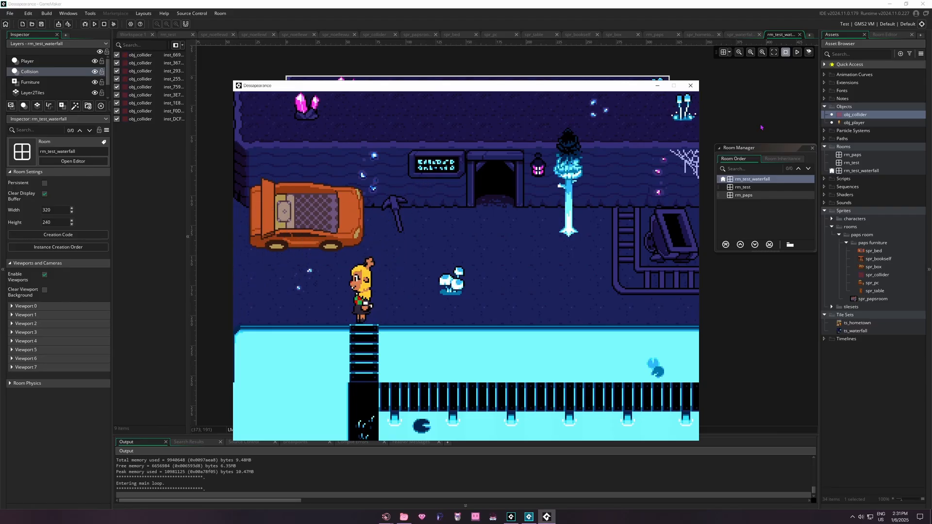
left_click(697, 89)
Trim the edges of the water colliders on both sides of the ladder slightly to widen its opening
scroll(398, 284, "up", 8, "ctrl")
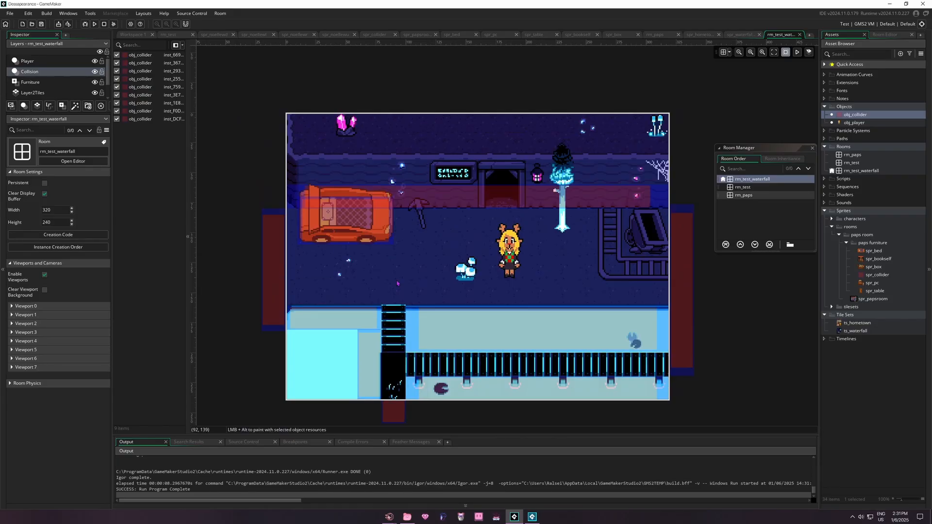
scroll(439, 232, "down", 1, "ctrl")
left_click(410, 304)
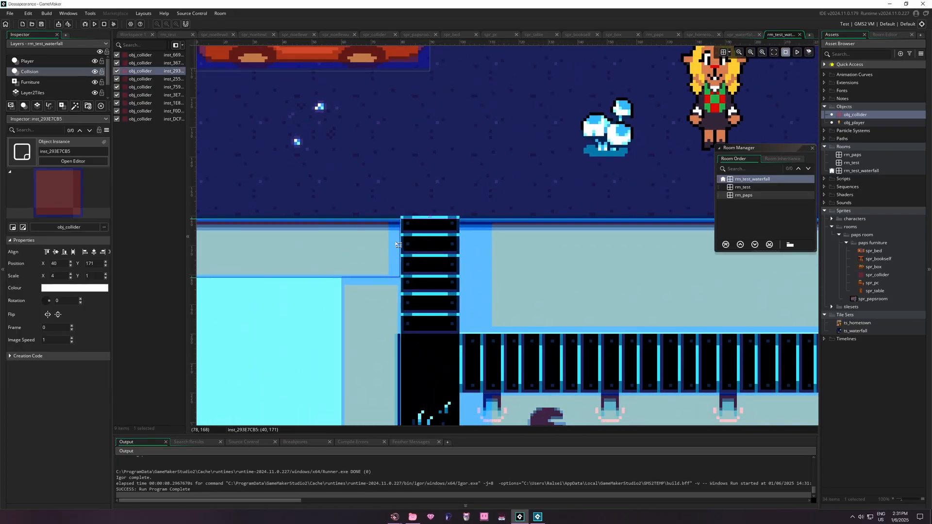
left_click(403, 305)
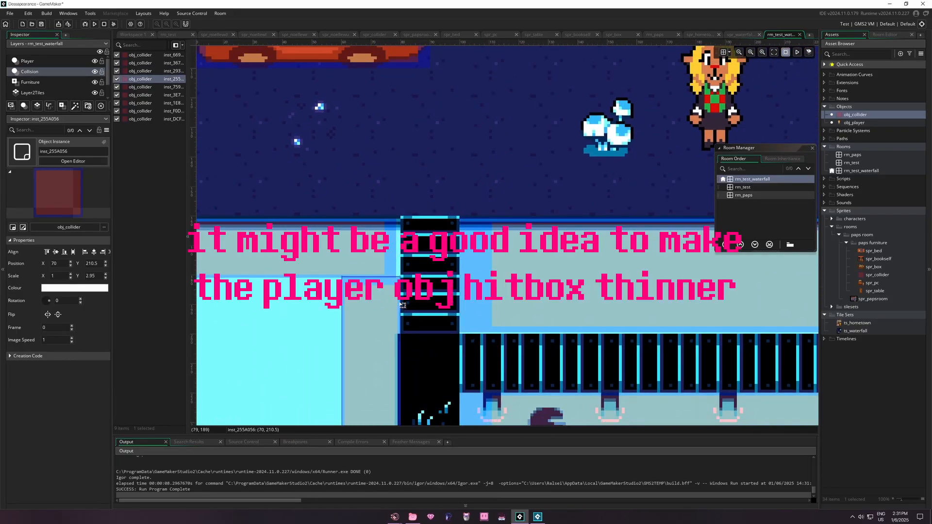
left_click_drag(401, 303, 399, 302)
left_click(460, 279)
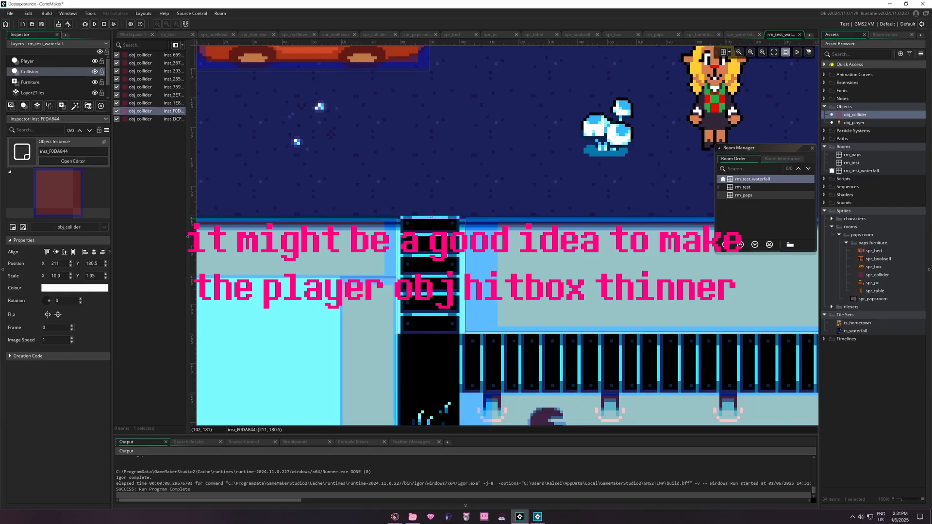
scroll(471, 274, "down", 2)
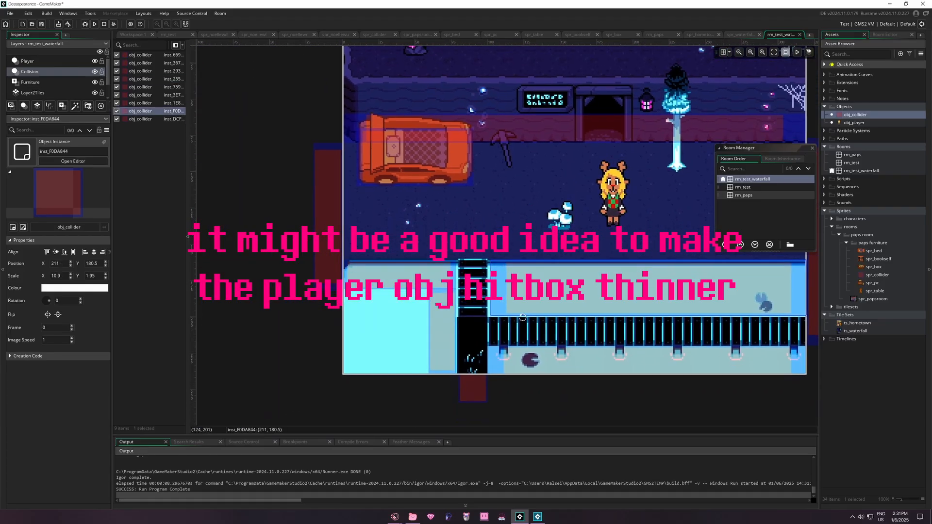
Run the game, walk the character down the ladder to test its widened opening, and close the test run
key("F5")
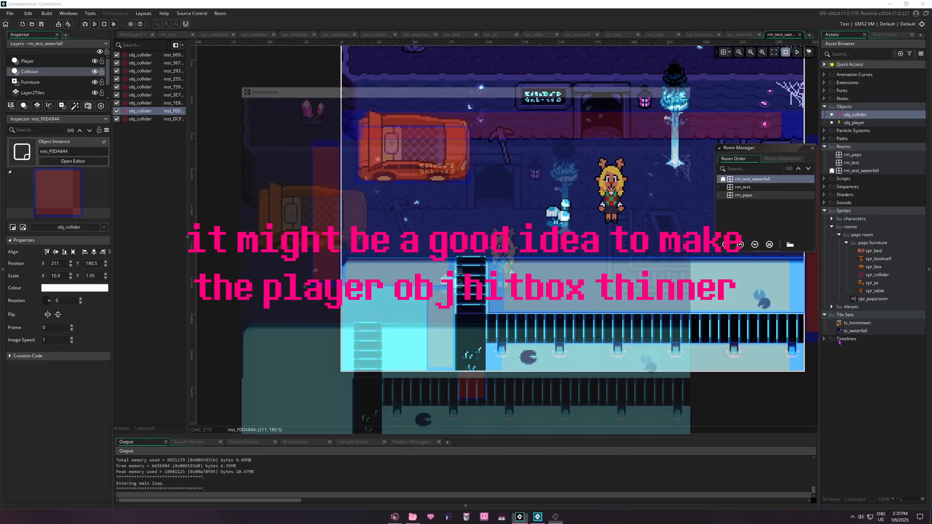
key("Left")
key("Down")
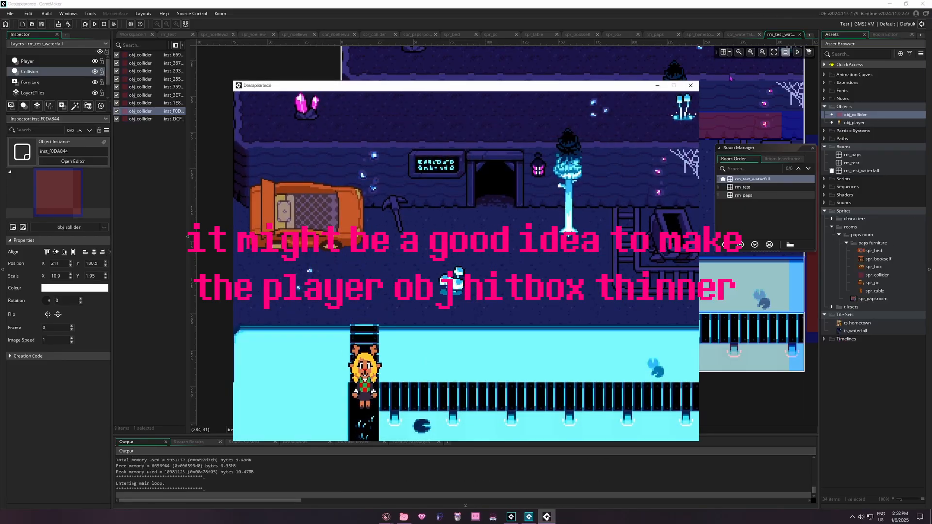
left_click(696, 86)
Select the water collider below the bridge, then run the game and walk the character down the ladder and along the bridge
left_click(487, 343)
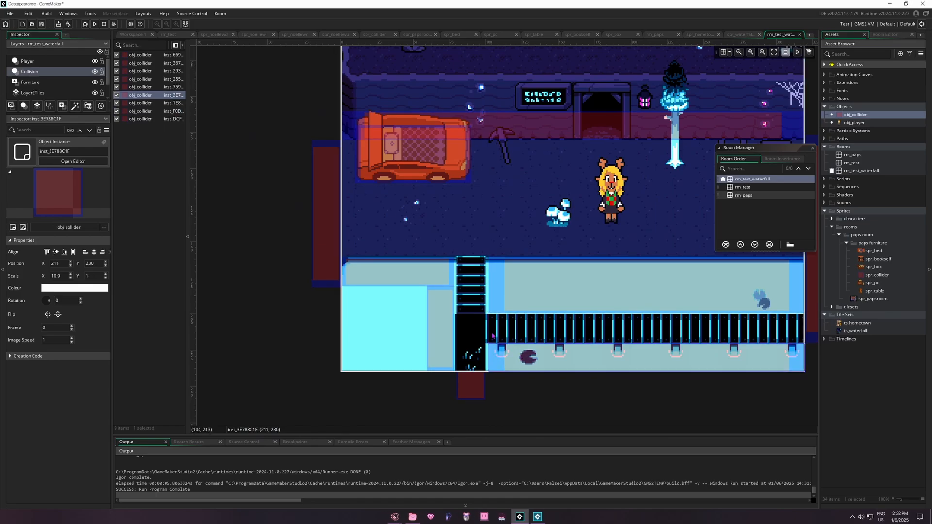
key("F5")
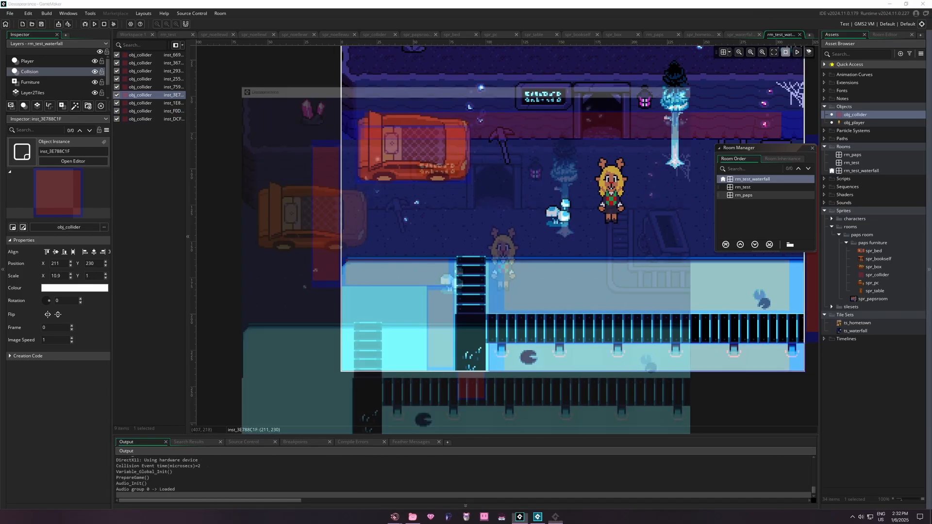
key("Left")
key("Down")
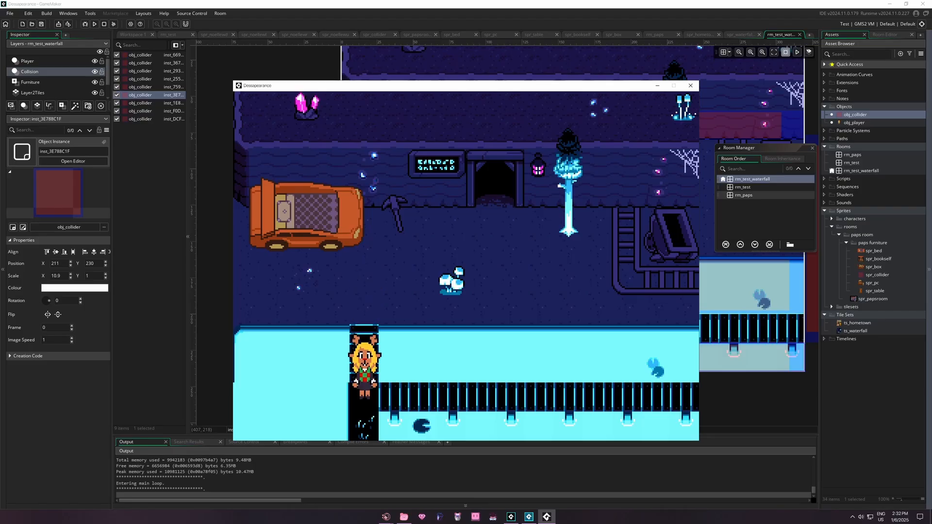
key("Right")
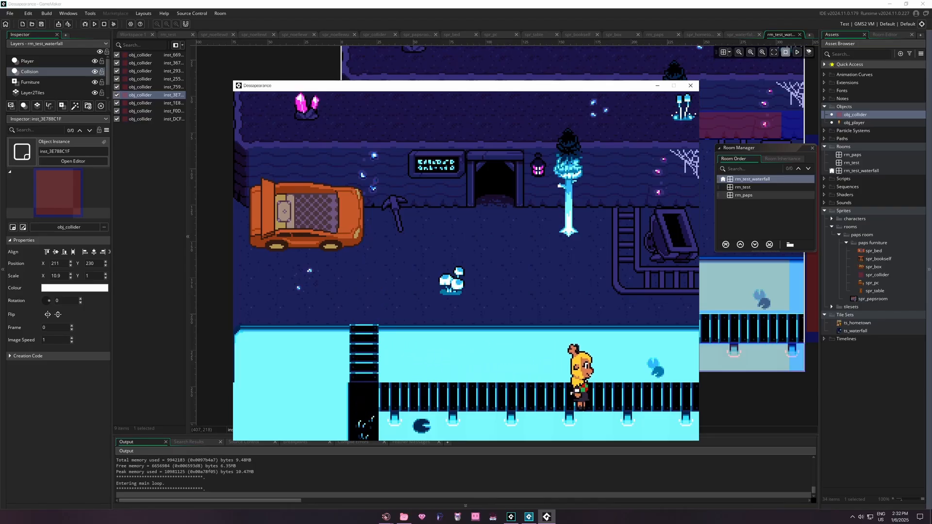
key("Left")
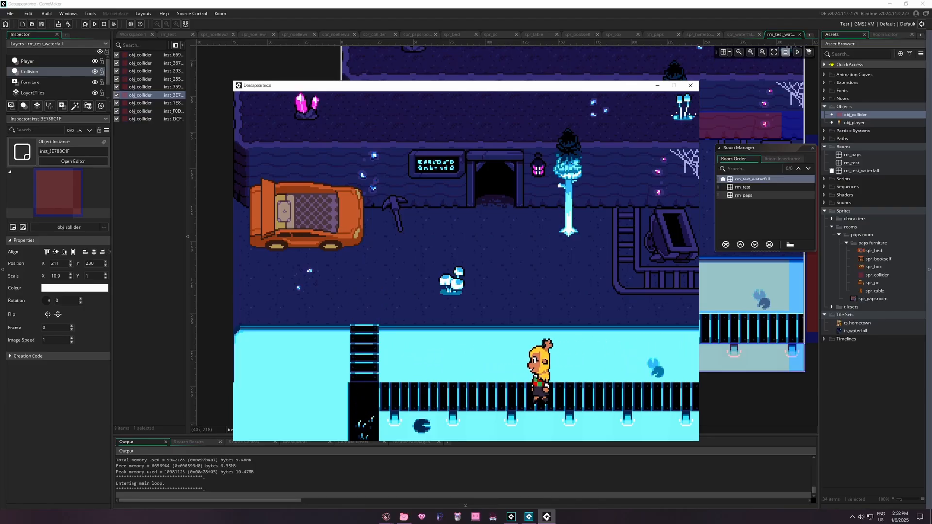
Walk the character back up past the car, cave entrance and minecart to test their collisions, and close the test run
key("Up")
key("Left")
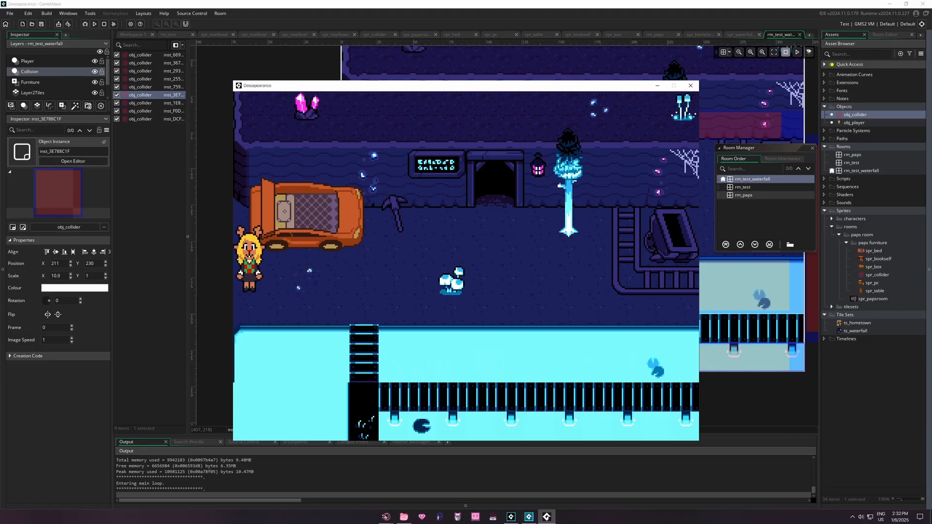
key("Right")
key("Up")
key("Right")
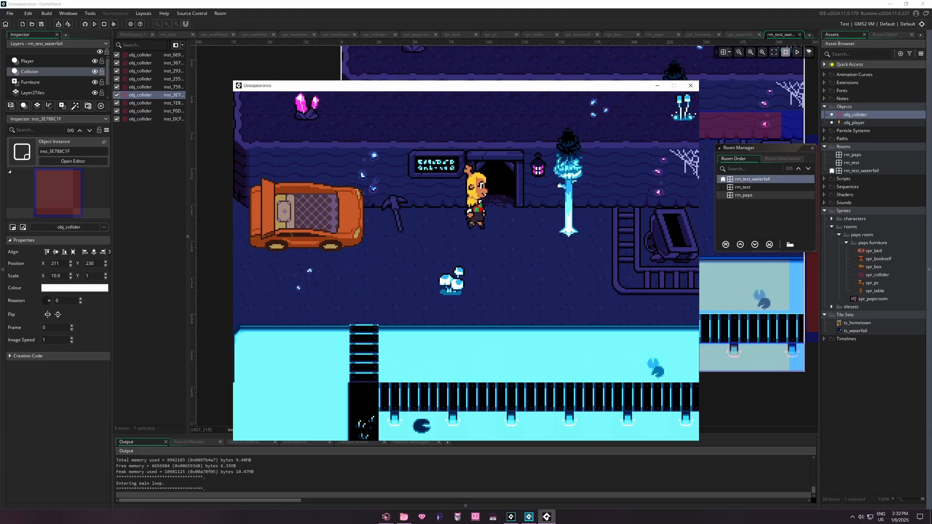
key("Down")
key("Up")
key("Left")
key("Right")
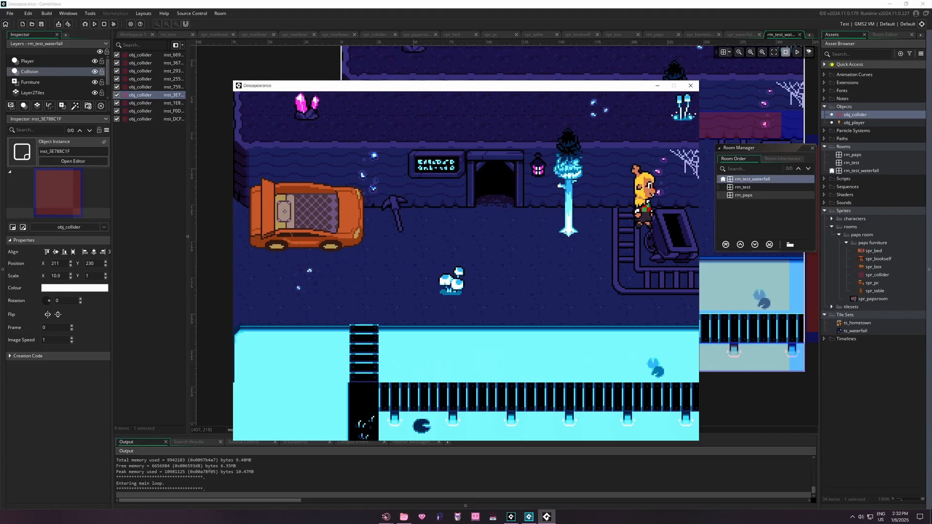
key("Down")
key("Down")
key("Left")
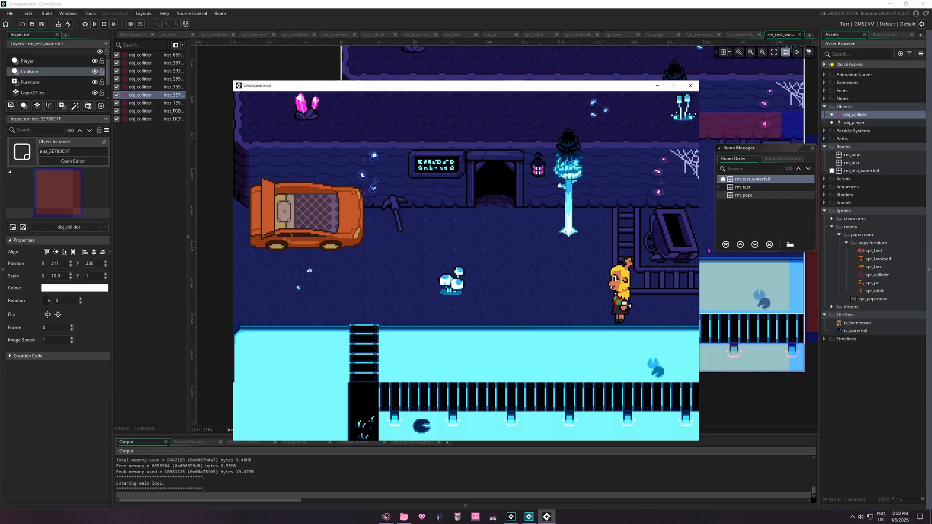
left_click(692, 87)
Set the width of rm_test_waterfall to 400
middle_click_drag(675, 150, 602, 165)
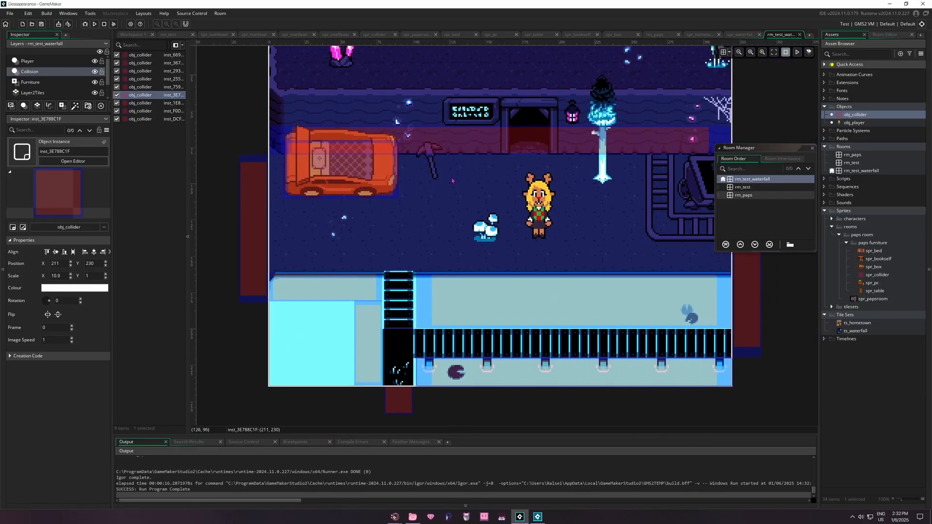
middle_click_drag(492, 284, 463, 279)
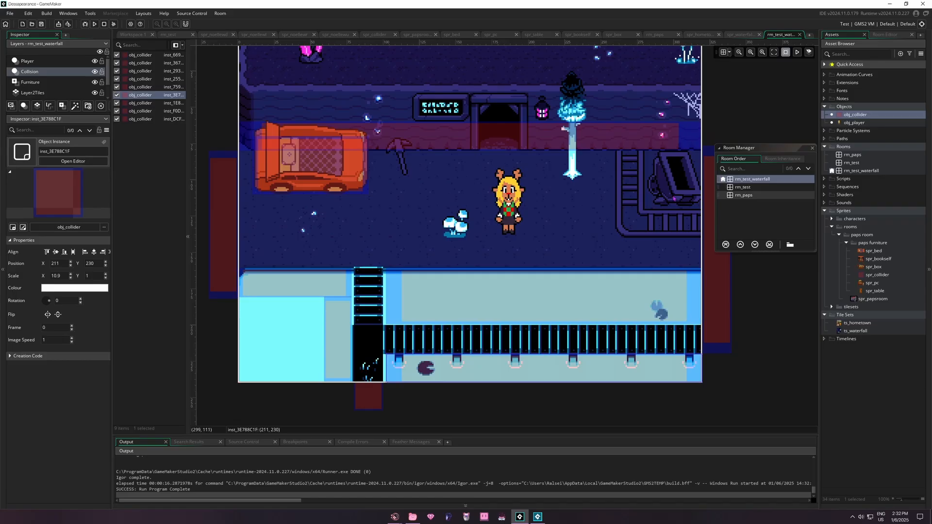
scroll(674, 198, "down", 3)
middle_click_drag(656, 225, 595, 262)
scroll(632, 232, "up", 1)
scroll(604, 258, "up", 1)
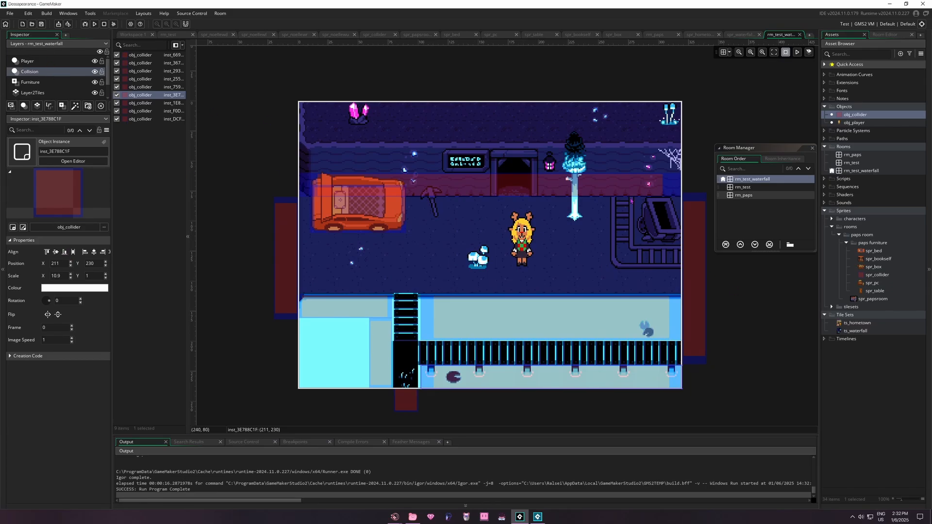
left_click(870, 171)
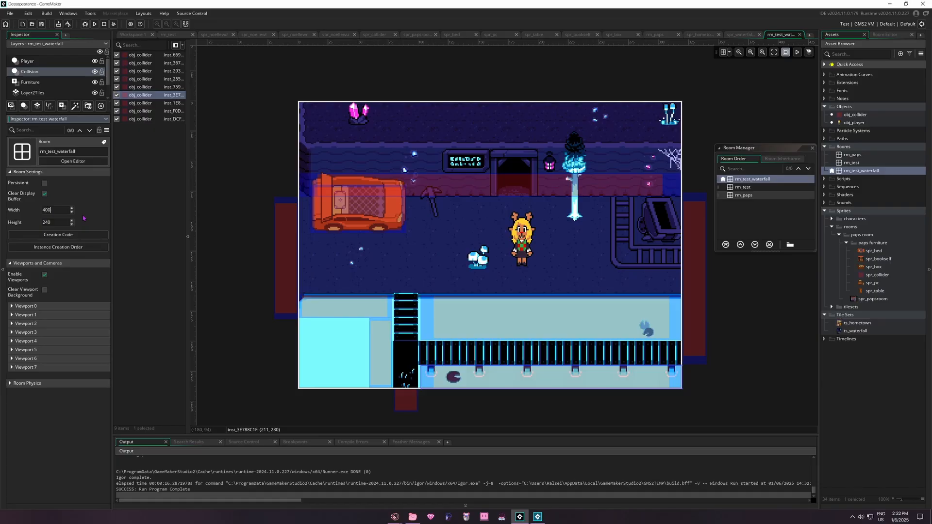
key("Return")
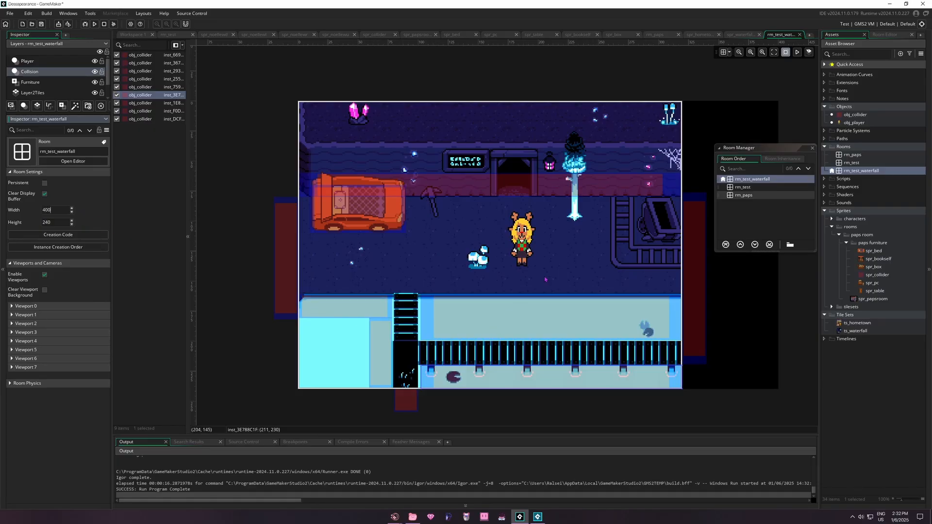
Delete the tall boundary collider at the room's former right edge to open up the extended area
middle_click_drag(546, 280, 470, 277)
left_click(618, 228)
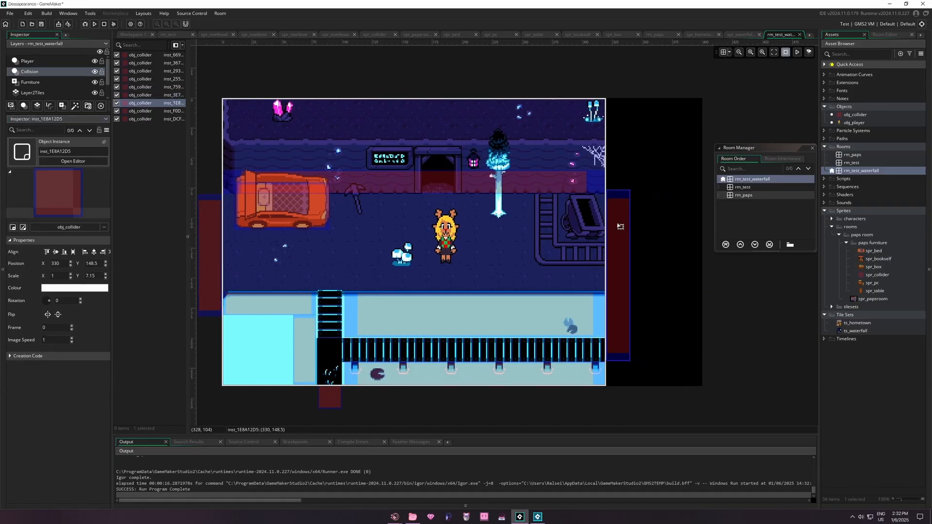
key("Delete")
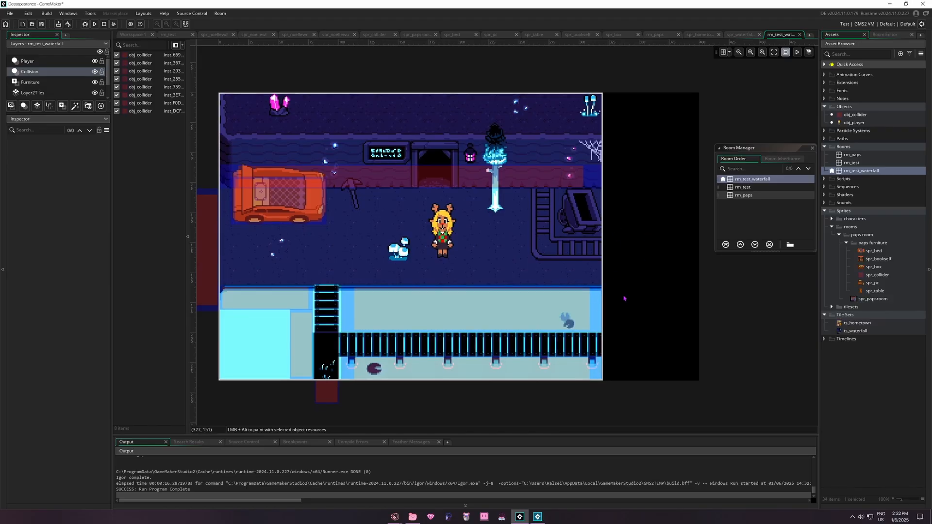
middle_click_drag(581, 334, 600, 334)
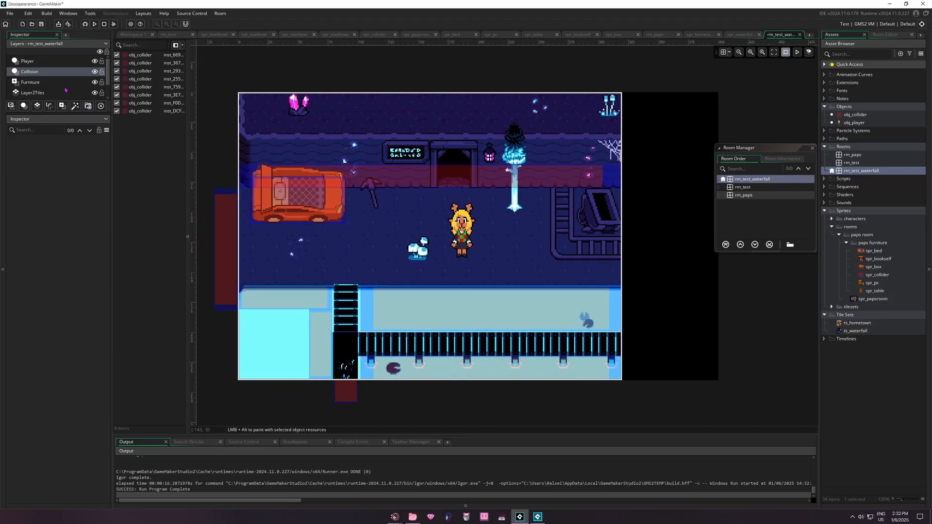
Extend the cave wall, floor and water across the new room area on the WaterfallTiles layer
scroll(65, 90, "down", 1)
left_click(44, 85)
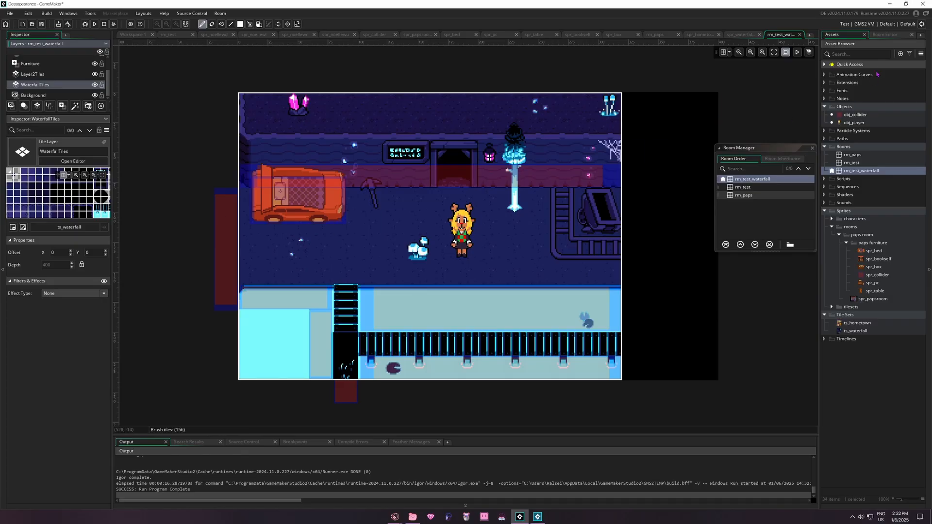
left_click(885, 34)
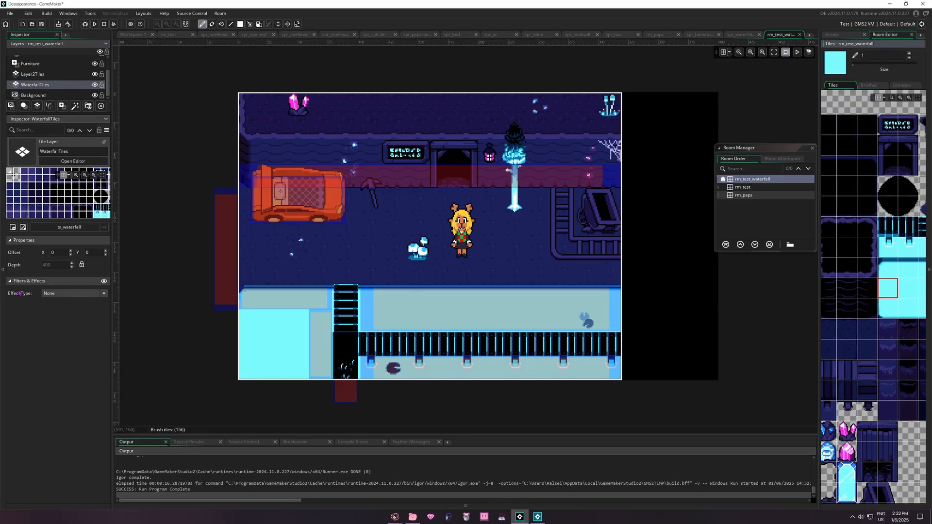
left_click_drag(634, 128, 707, 274)
middle_click_drag(535, 243, 458, 257)
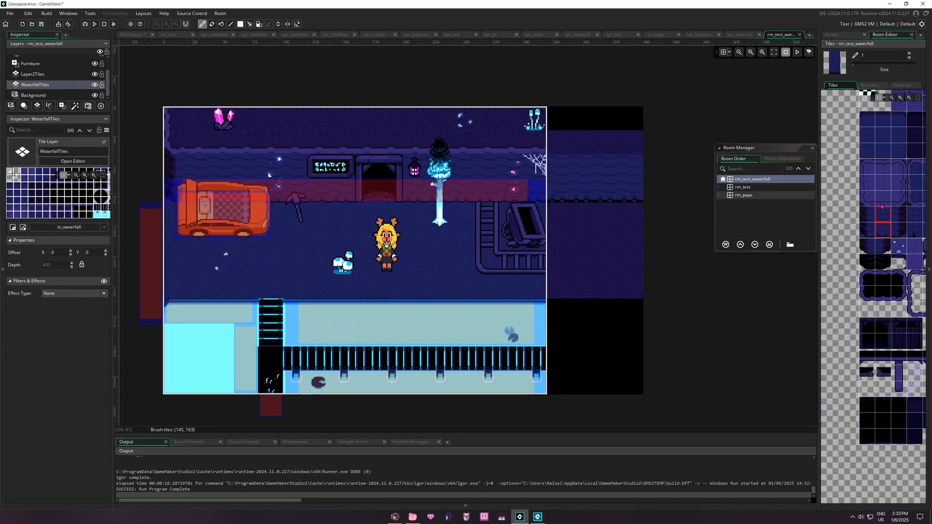
left_click_drag(559, 118, 634, 118)
middle_click_drag(534, 272, 539, 232)
left_click_drag(562, 294, 634, 344)
Add rails and a boarded doorway to the extended area on the Layer2Tiles layer, and hide the Collision layer
left_click(32, 74)
left_click_drag(562, 222, 635, 222)
left_click_drag(562, 319, 634, 319)
left_click_drag(554, 296, 628, 345)
left_click(95, 71)
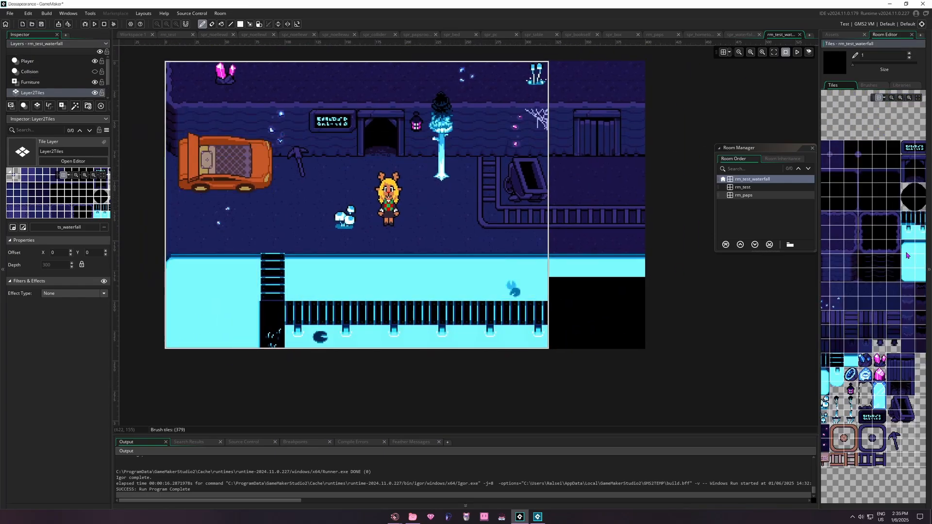
Fill the lower part of the extended area with dark ground tiles and add a ladder leading down to it
middle_click_drag(899, 292, 845, 292)
left_click(568, 333)
left_click(35, 88)
scroll(468, 409, "down", 1, "ctrl")
left_click(920, 300)
left_click(574, 270)
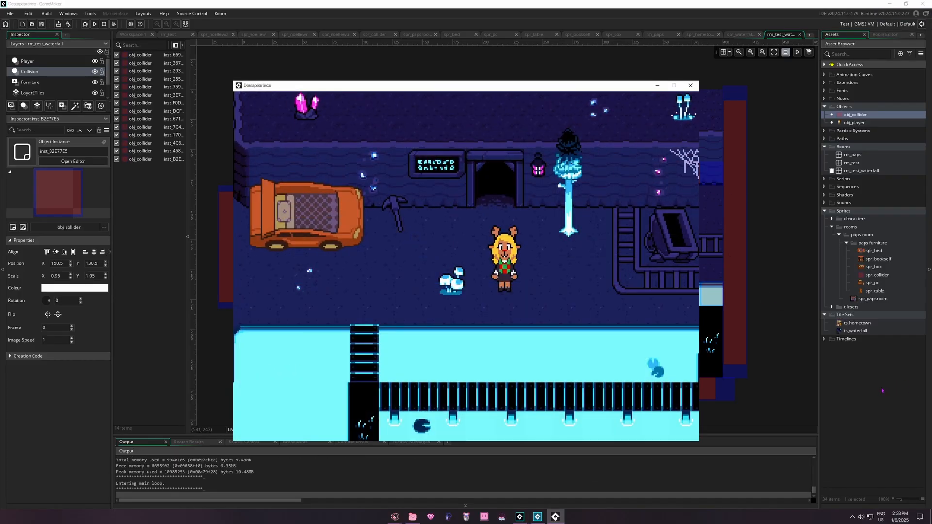
Walk the character toward the extended area to test whether the camera reaches it, and close the test run
key("Up")
key("Left")
key("Down")
key("Right")
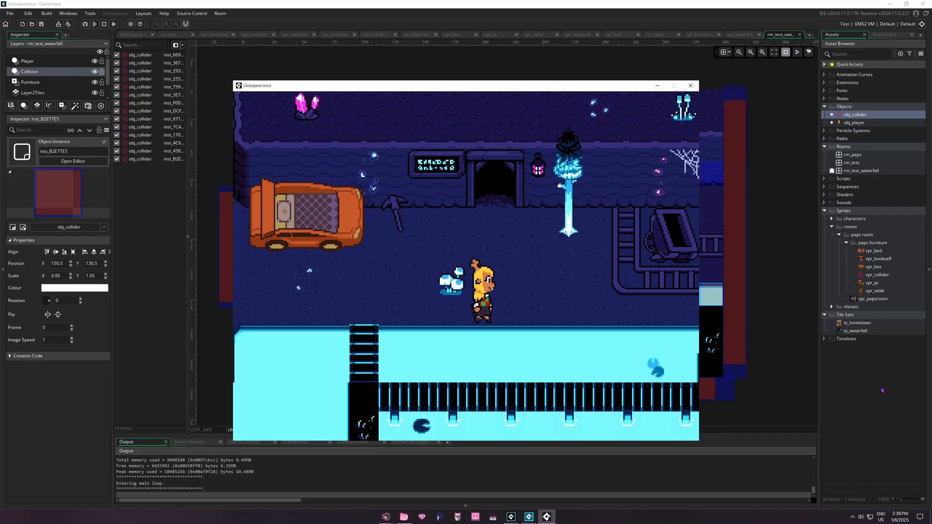
key("Right")
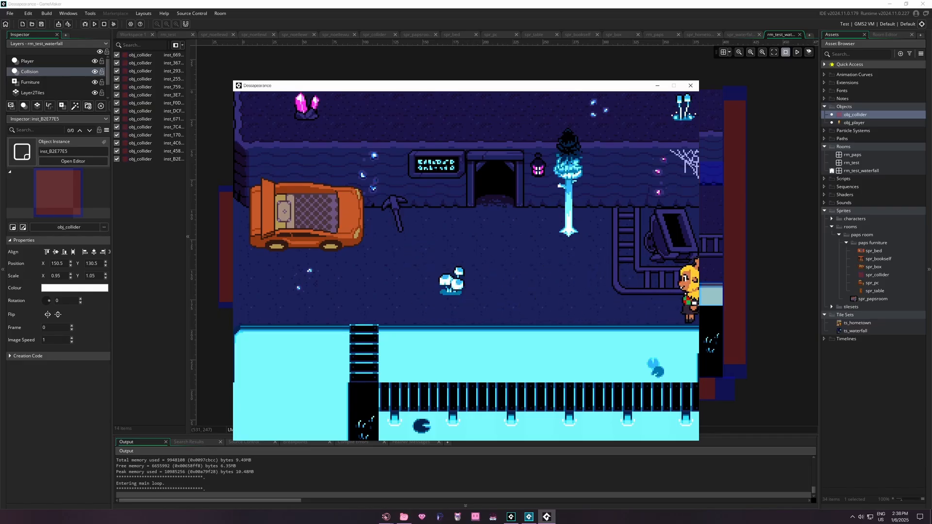
left_click(691, 86)
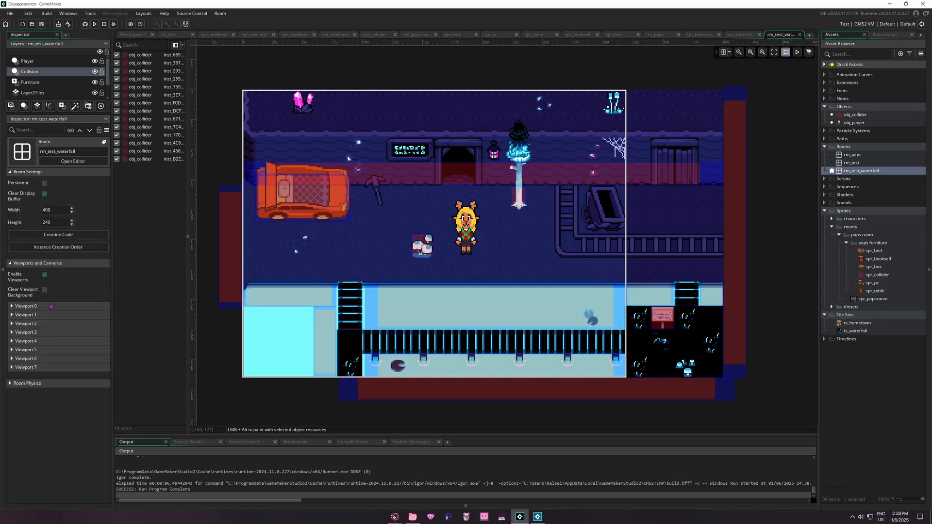
Set obj_player as the object followed by Viewport 0 in rm_test_waterfall
left_click(12, 306)
scroll(51, 371, "down", 1)
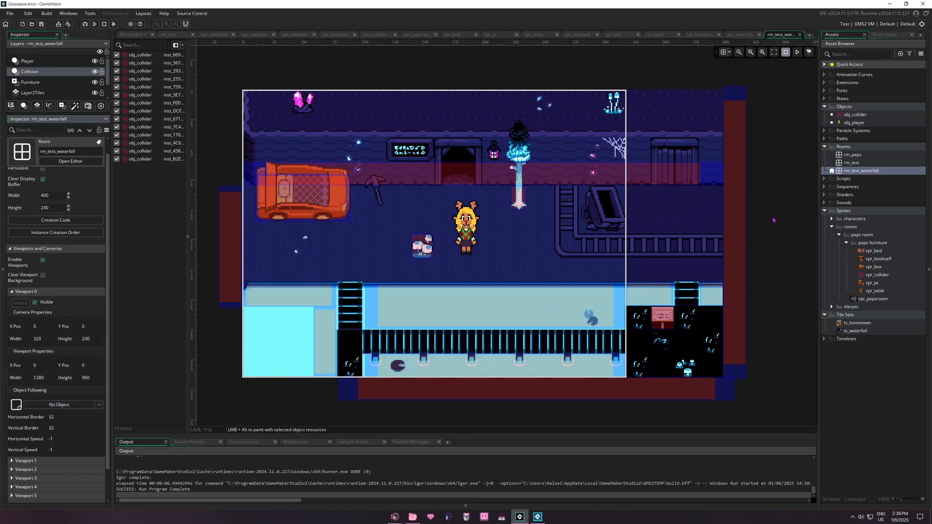
left_click_drag(854, 123, 73, 389)
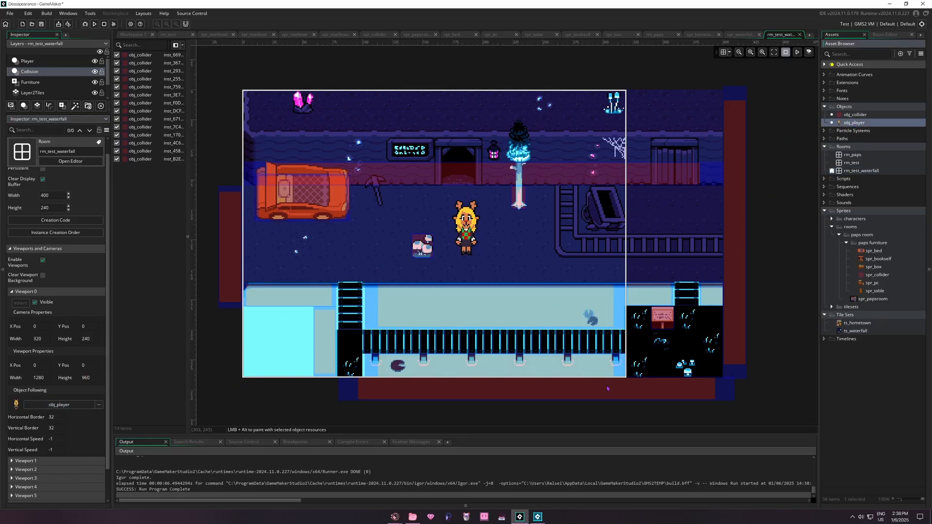
Run the game, walk the character right into the extended area to test the camera following, and close the test run
key("F5")
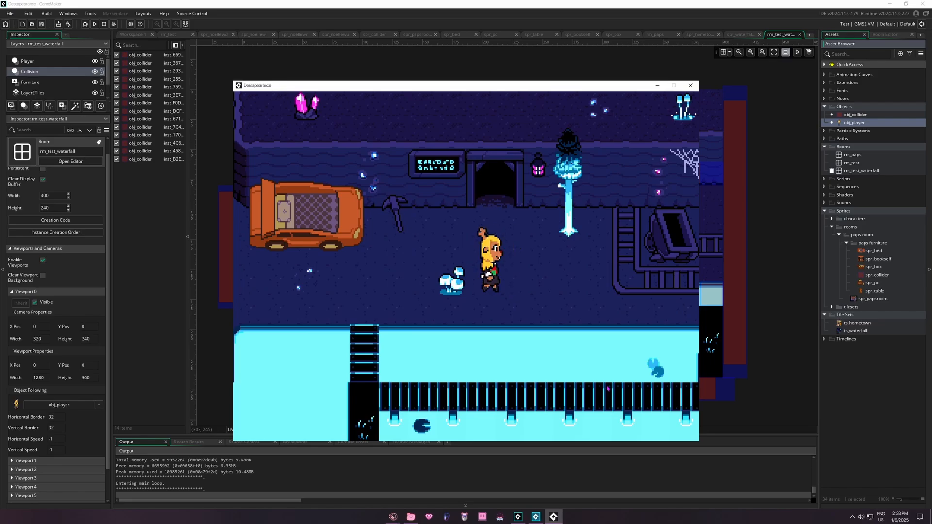
key("Right")
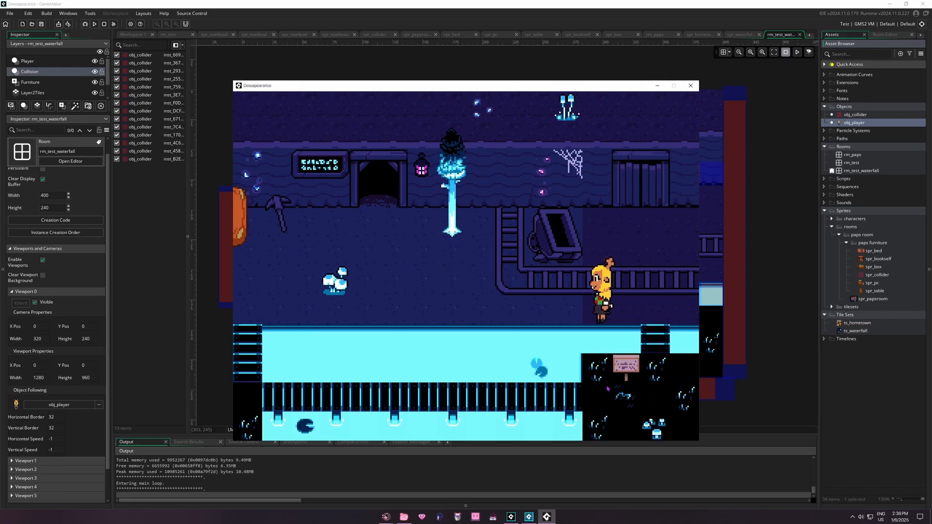
key("Right")
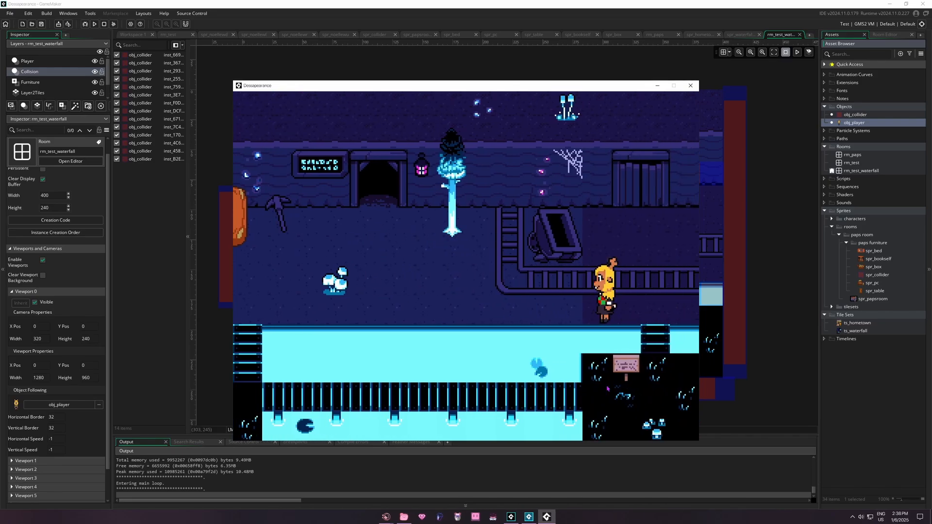
left_click(694, 89)
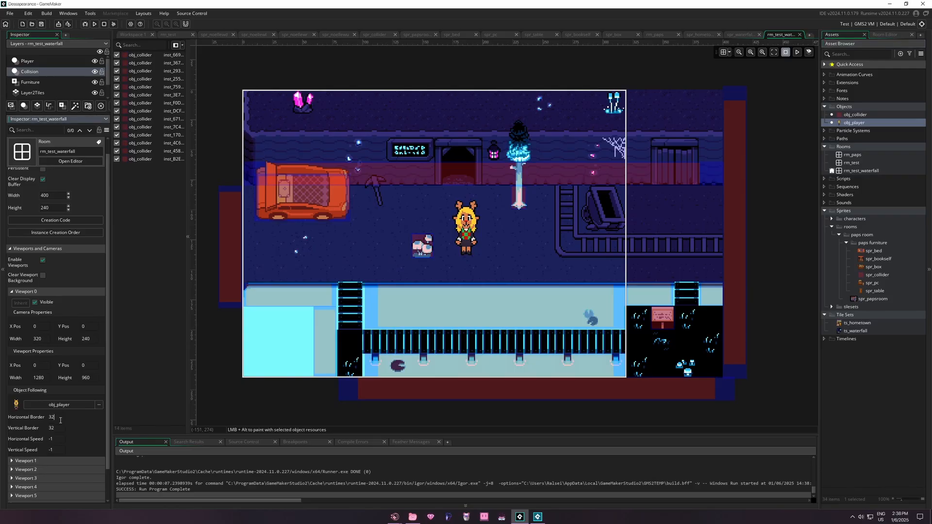
Using rm_test as reference, set Viewport 0's borders in rm_test_waterfall to 160 horizontal and 12 vertical, and briefly run the game
left_click(168, 35)
scroll(76, 441, "down", 1)
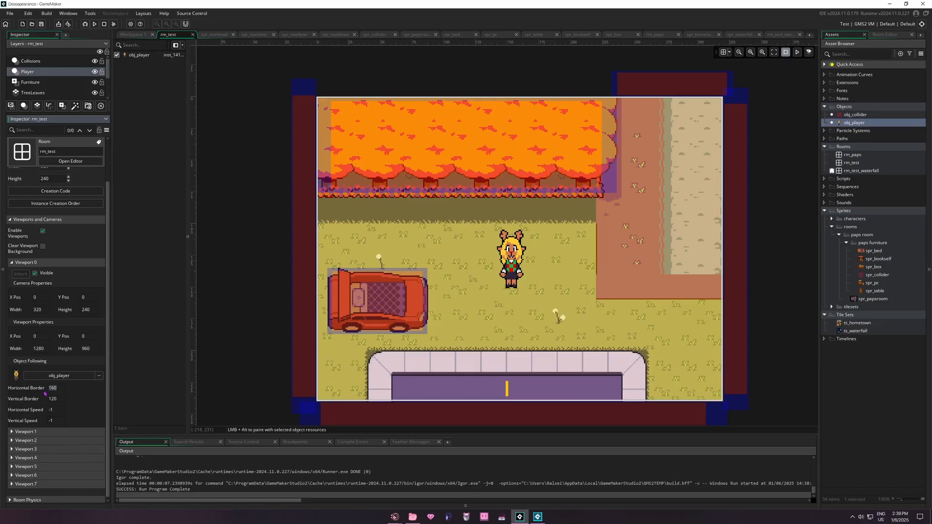
left_click(780, 35)
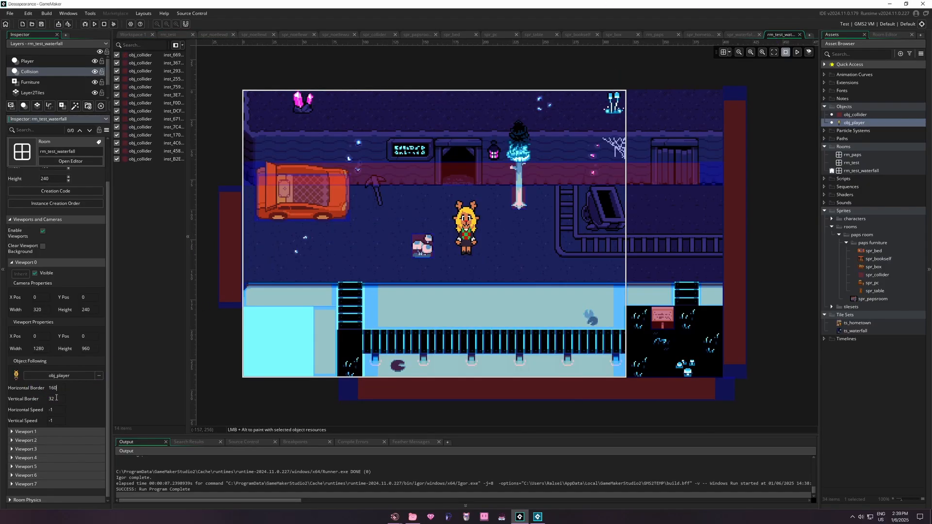
key("F5")
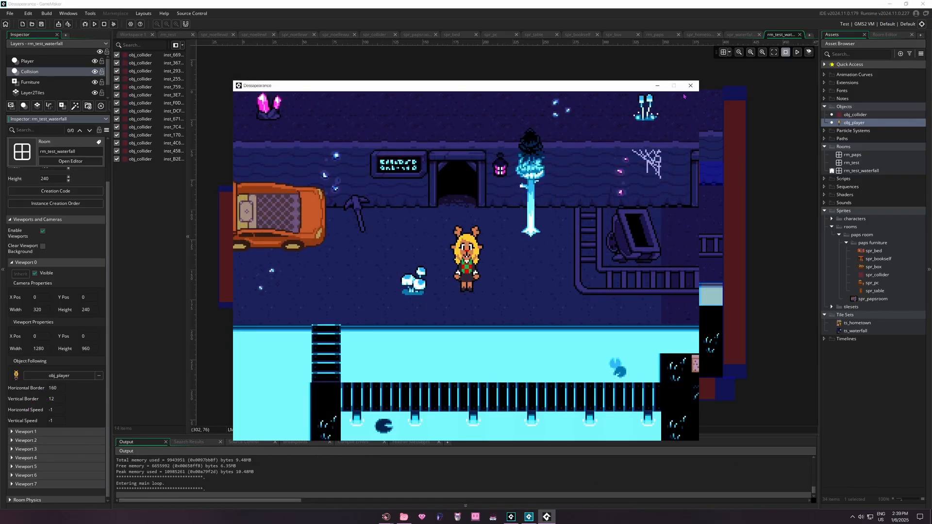
left_click(690, 85)
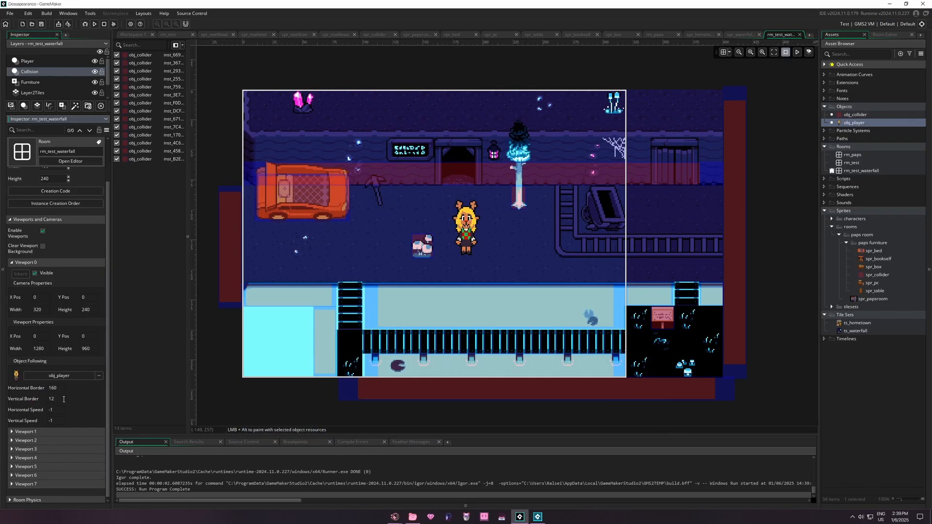
Set Viewport 0's vertical border to 120 and run the game, walking the character right and back left to the ladder
key("F5")
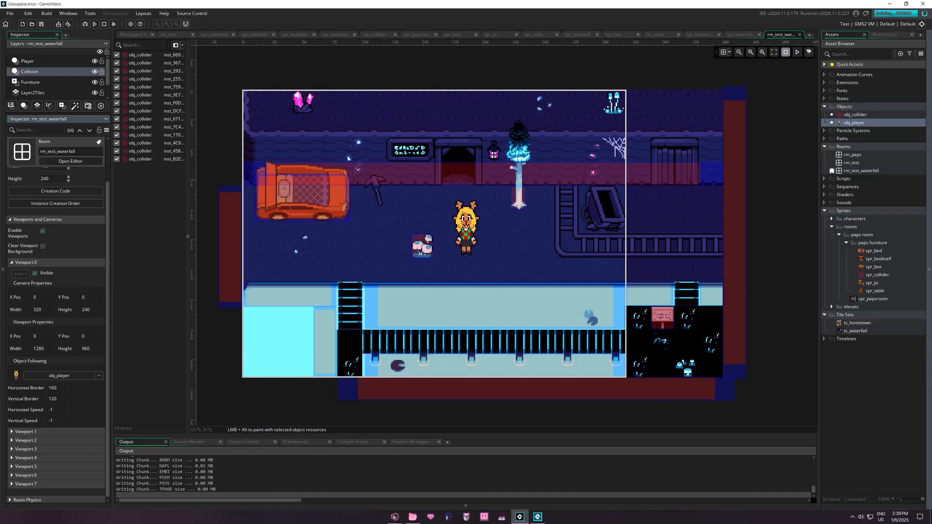
key("Right")
key("Left")
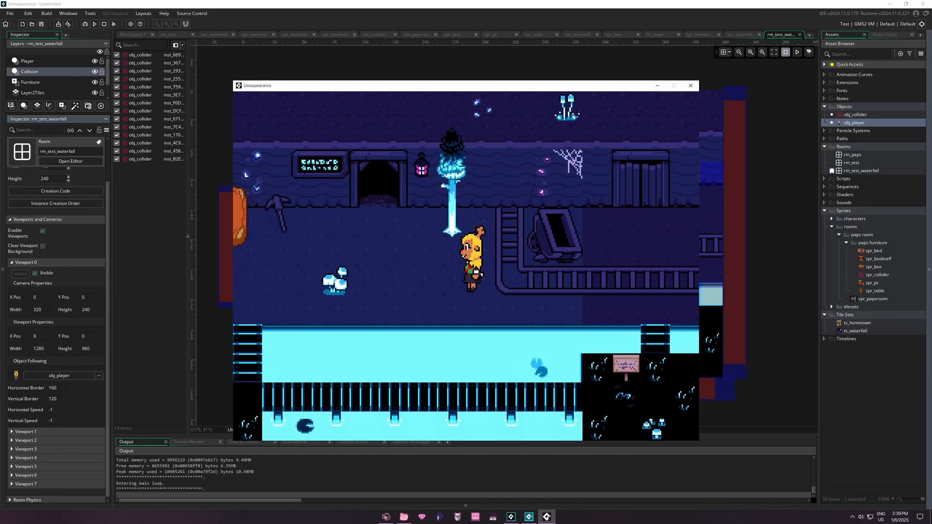
key("Down")
key("Left")
key("Right")
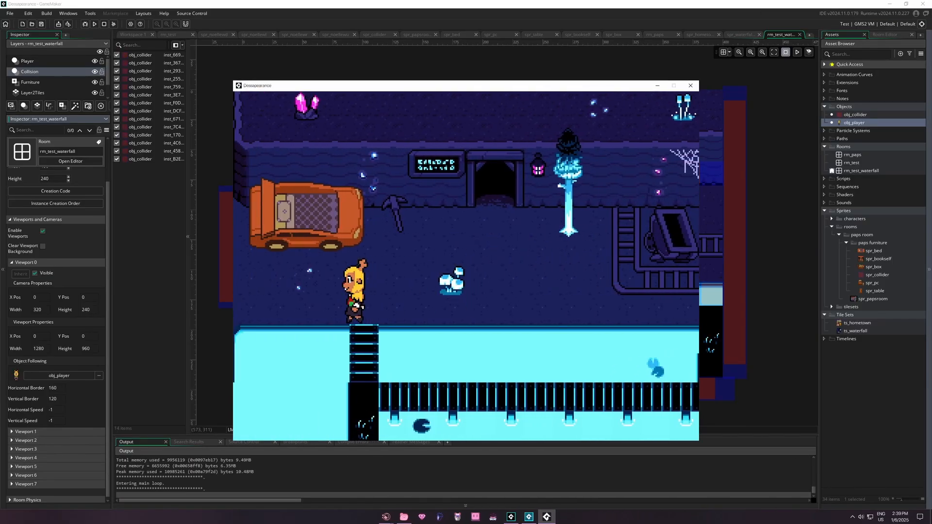
Walk the character down the ladder and across the bridge to the sign in the extended area to test the camera
key("Up")
key("Left")
key("Down")
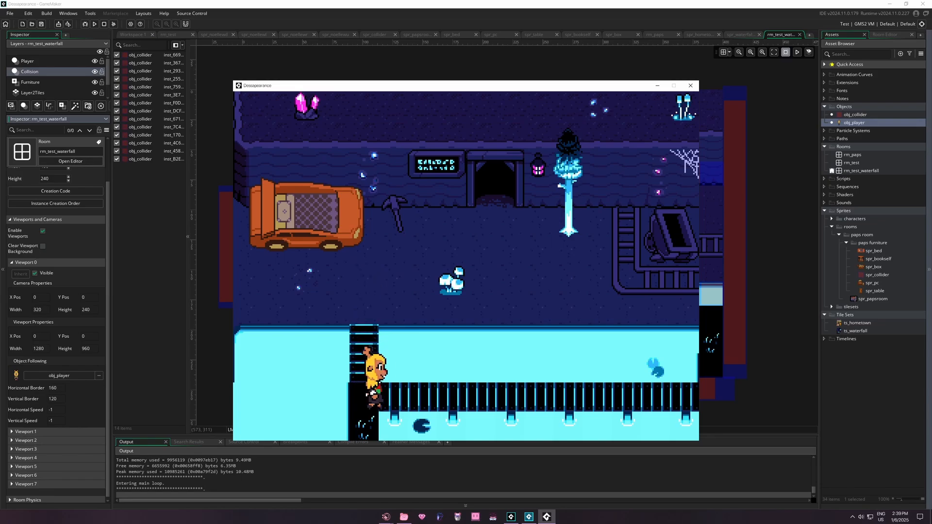
key("Right")
key("Right")
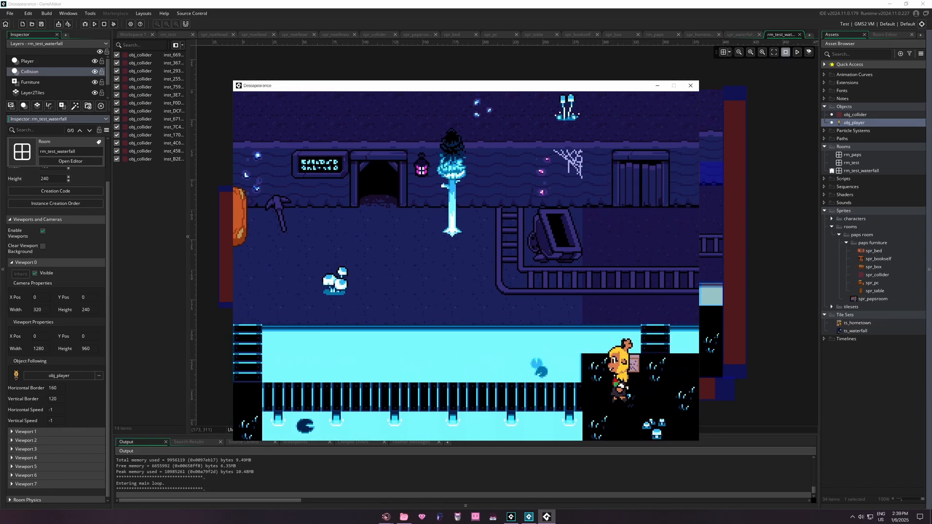
key("Down")
key("Right")
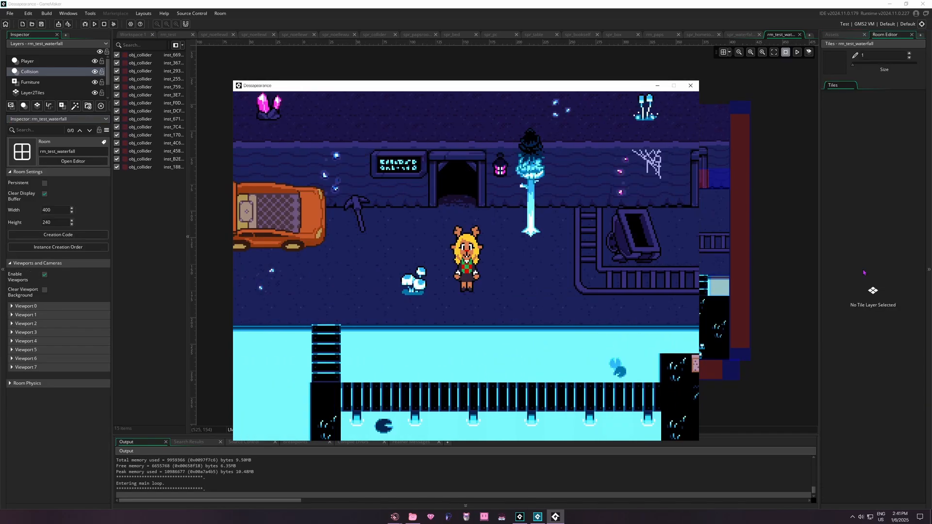
Walk the character back and forth across the upper ground to check the camera movement, and close the test run
key("Right")
key("Down")
key("Left")
key("Up")
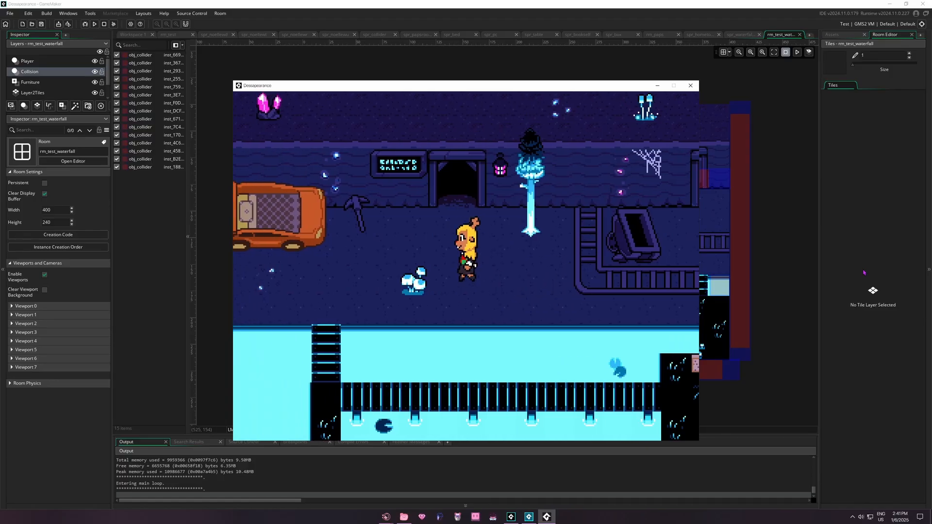
key("Down")
key("Right")
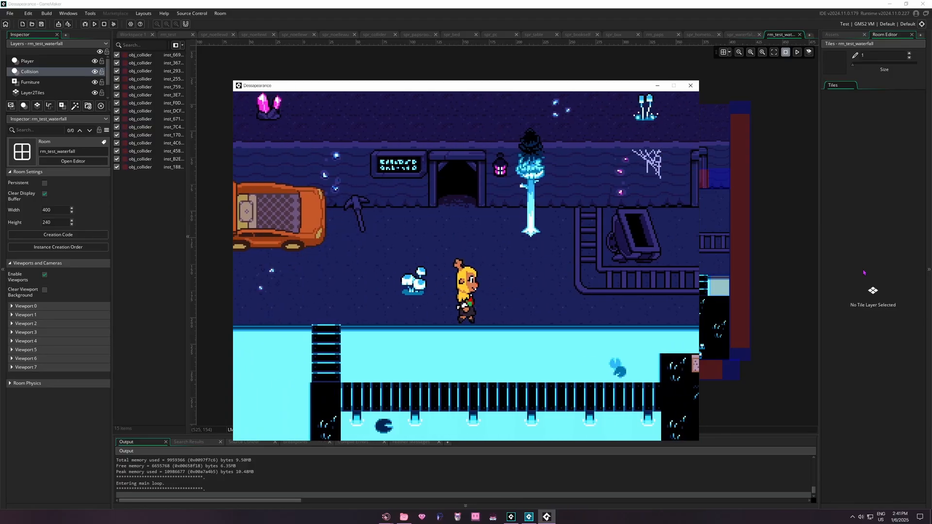
key("Left")
key("Right")
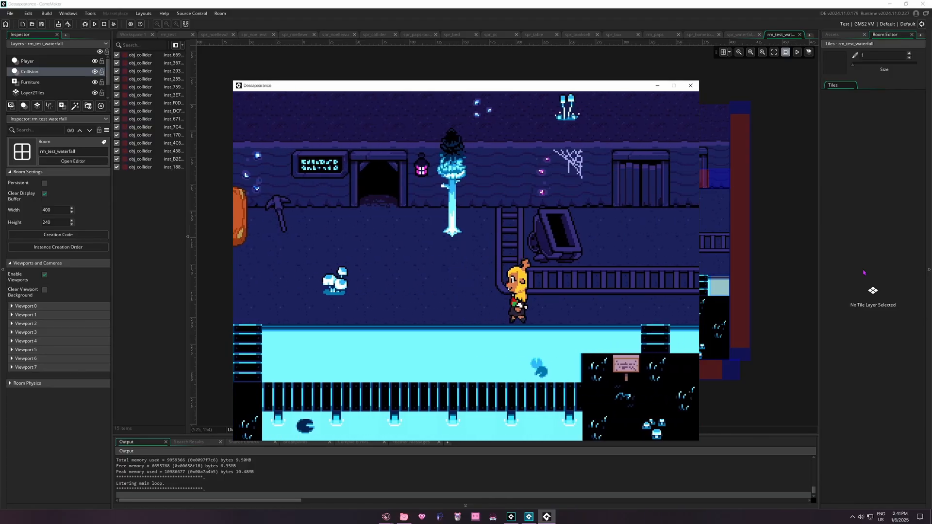
key("Left")
key("Left")
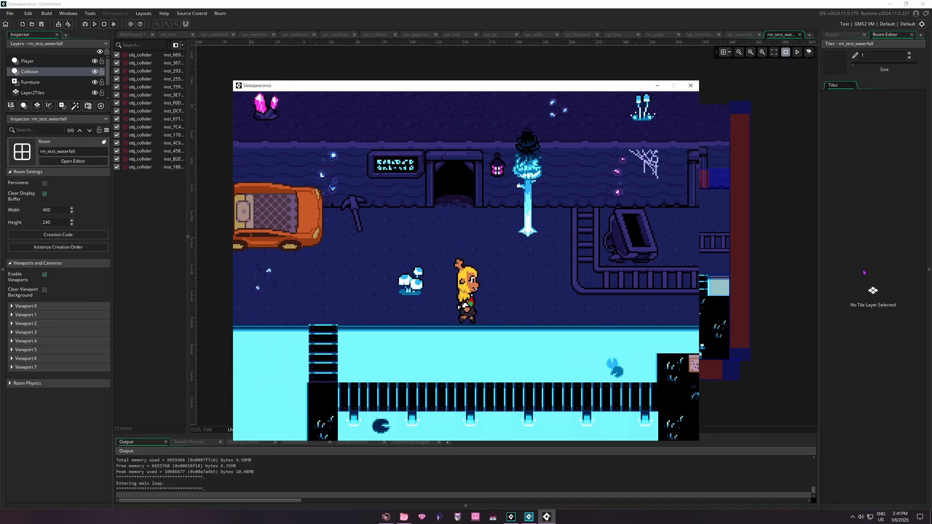
key("Right")
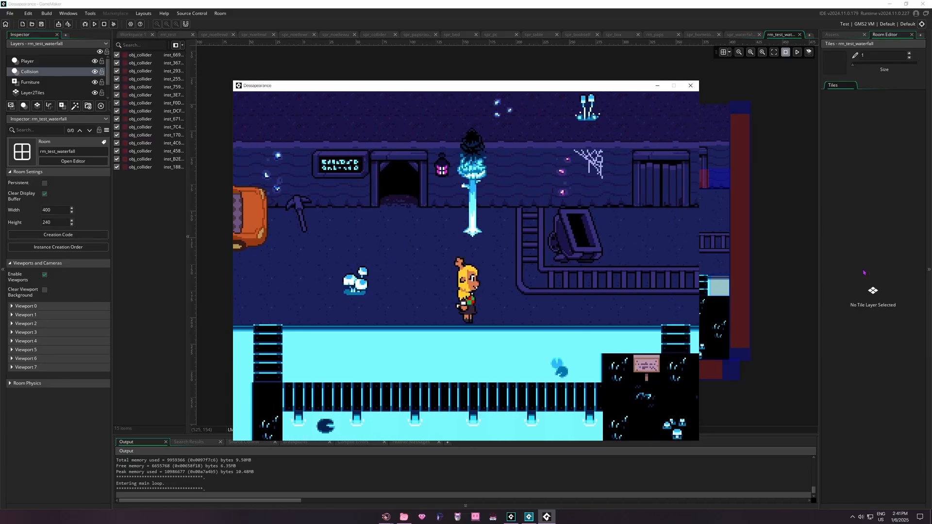
left_click(690, 85)
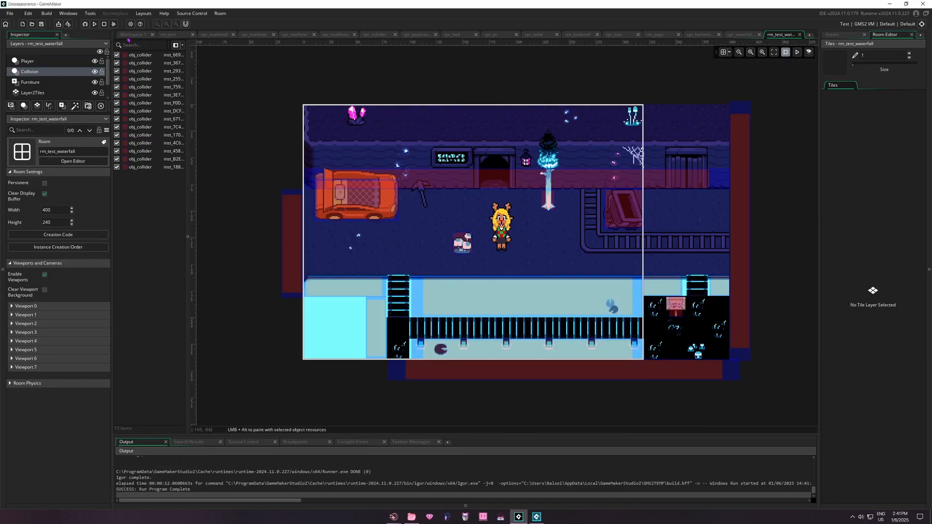
Append a "//don't shake" comment to obj_player's Step event with x[0] = round(x[0.1]) and y[0] = round(y[0.1]), without semicolons
key("ctrl+Tab")
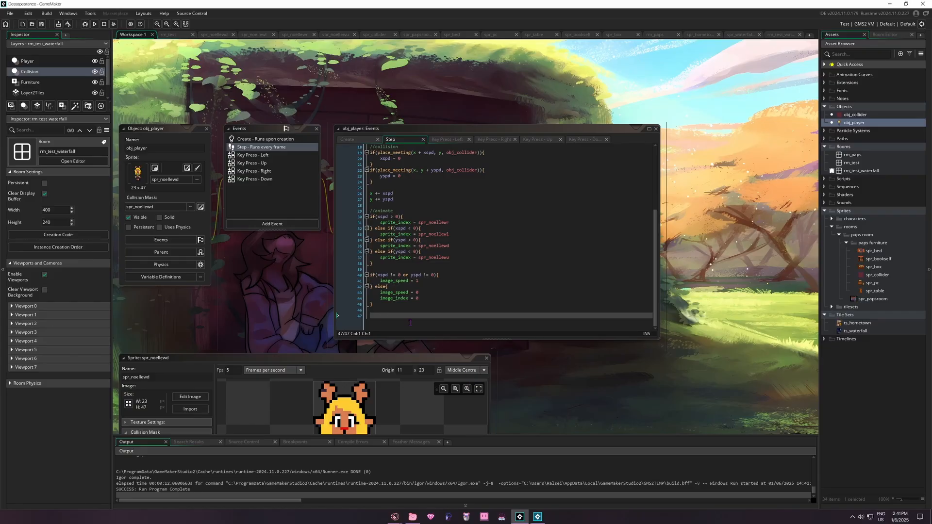
type("//don't shake x[0] = round(x[0.1]); y[0] = round(y[0.1 );")
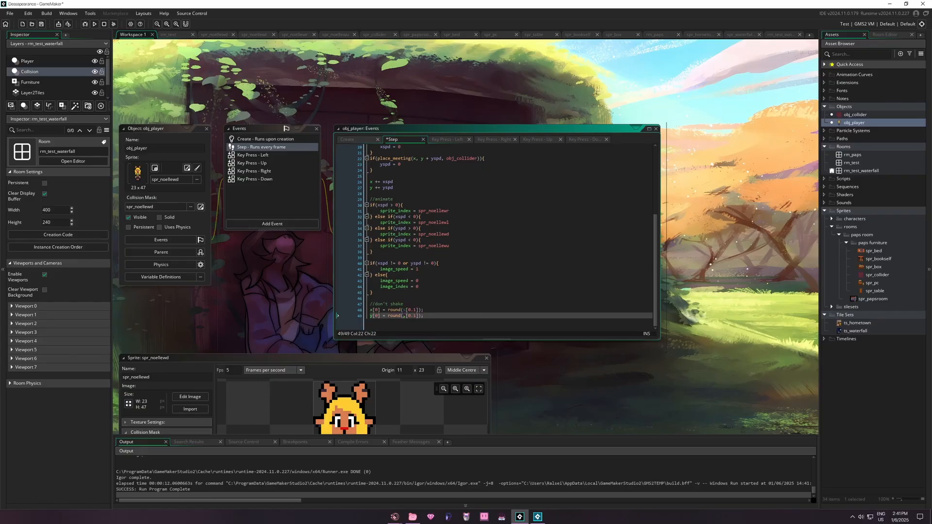
left_click(432, 310)
key("BackSpace")
left_click(432, 317)
key("BackSpace")
left_click(371, 304)
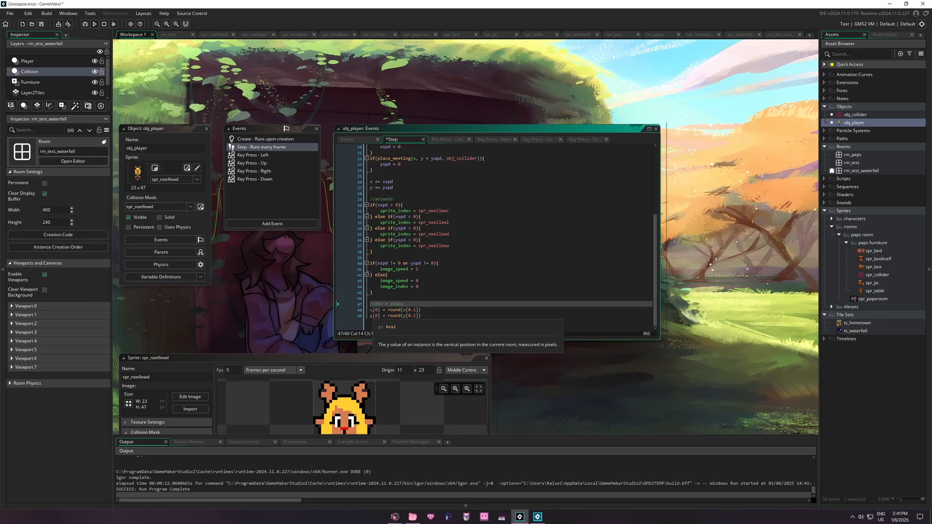
left_click(372, 310)
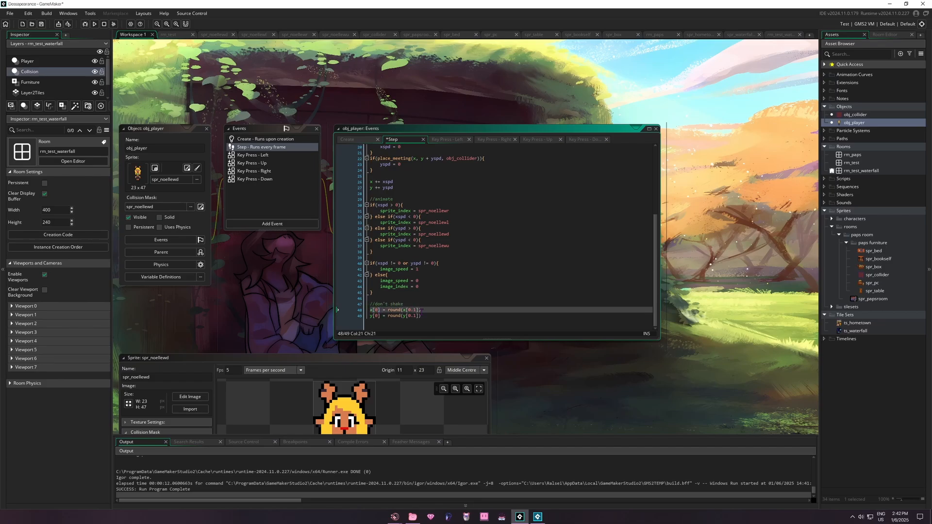
left_click_drag(421, 316, 401, 317)
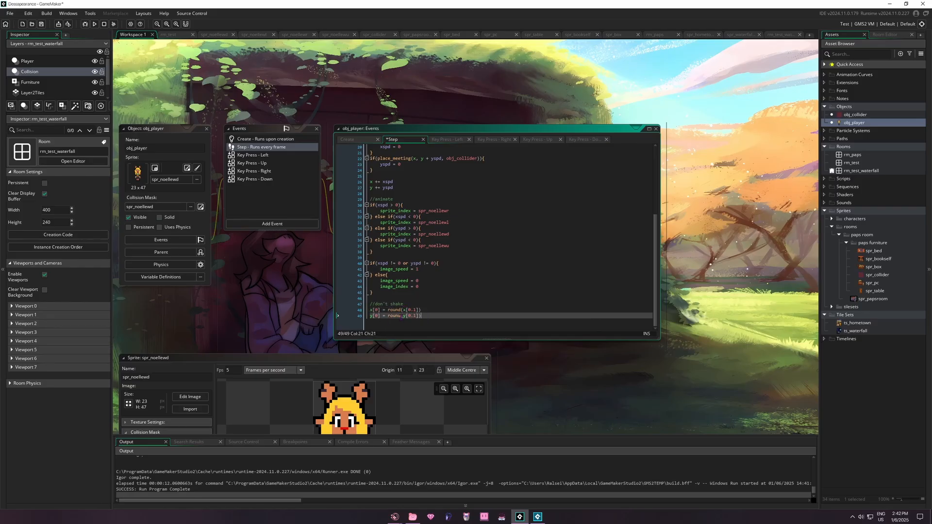
left_click(389, 310)
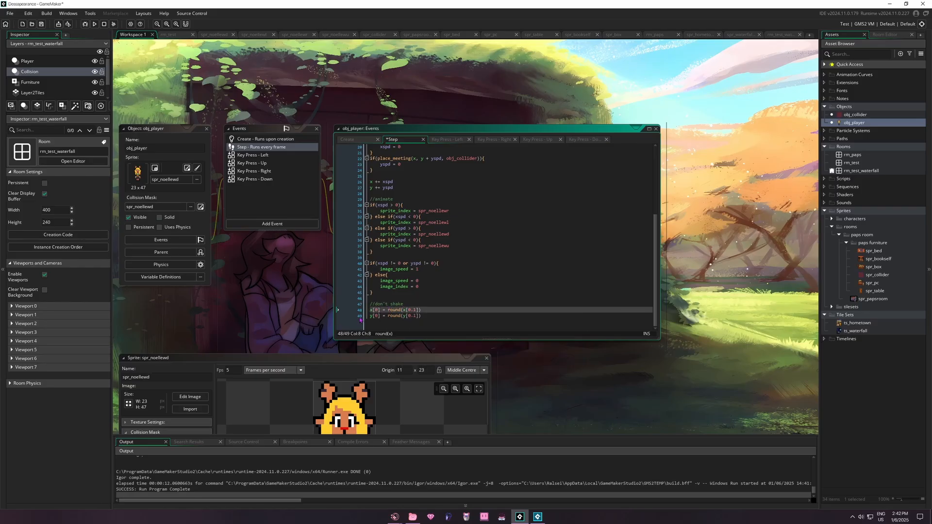
left_click_drag(371, 310, 422, 316)
Run the game and walk the character right, down to the sign, and back across the bridge to check for shaking
key("Left")
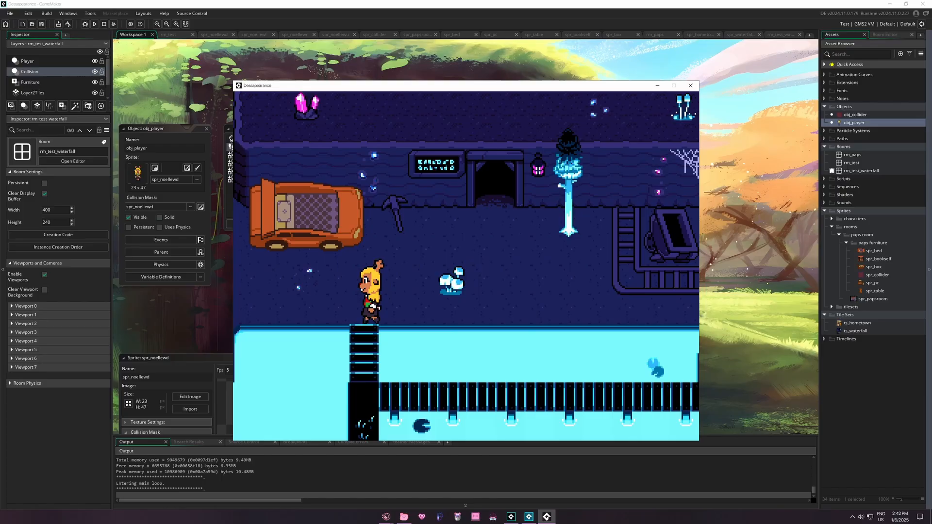
key("Right")
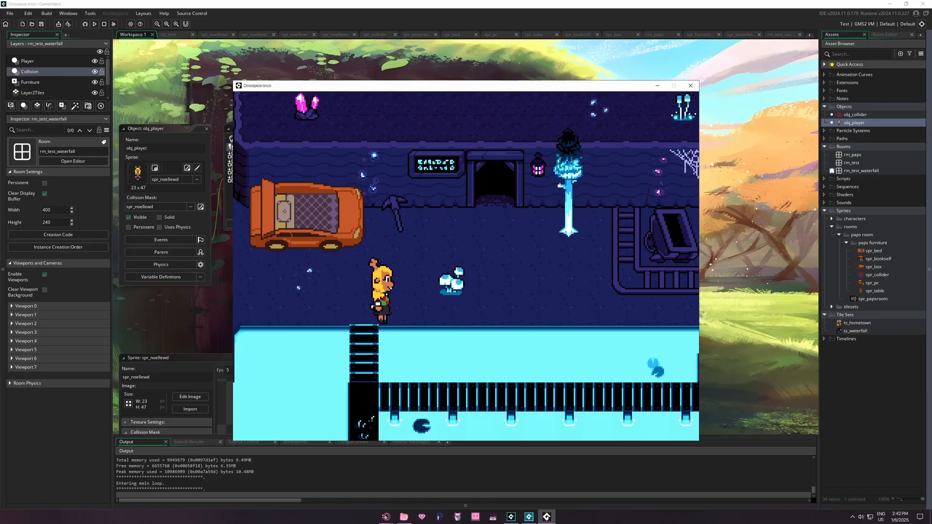
key("Right")
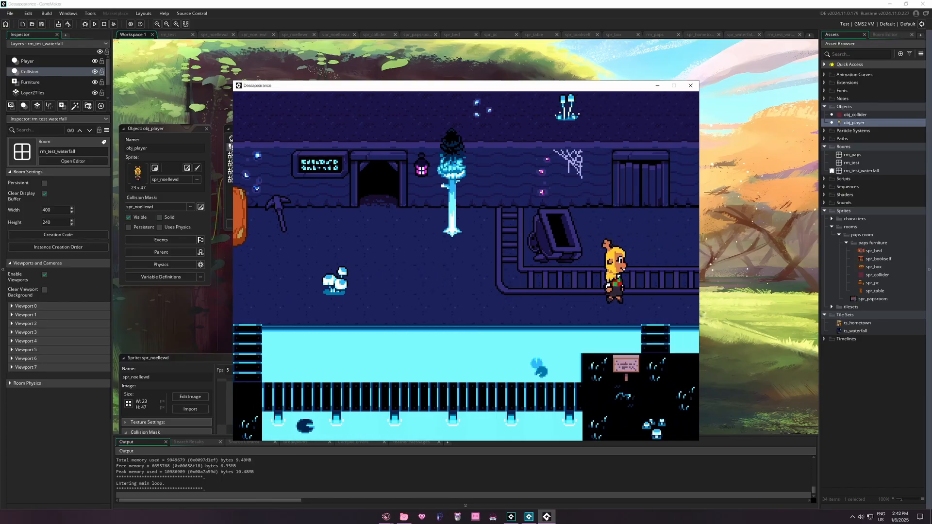
key("Left")
key("Down")
key("Right")
key("Left")
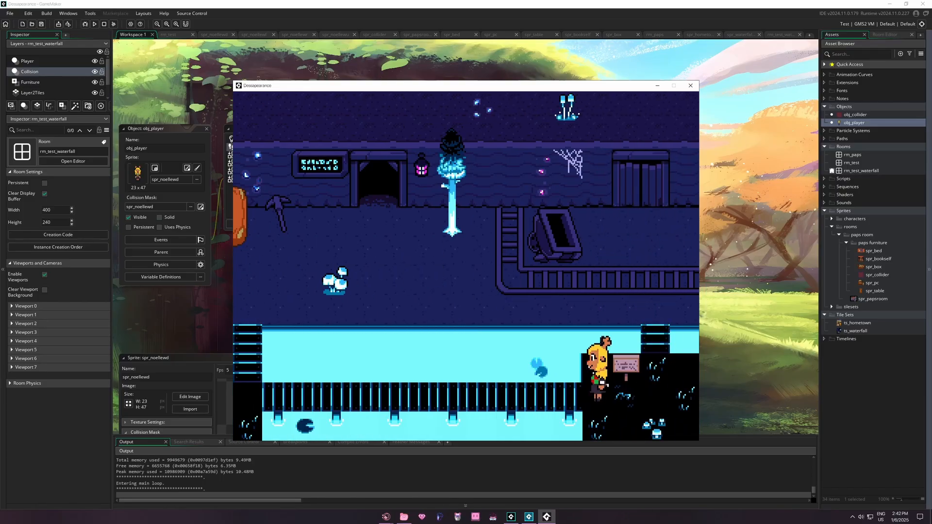
key("Left")
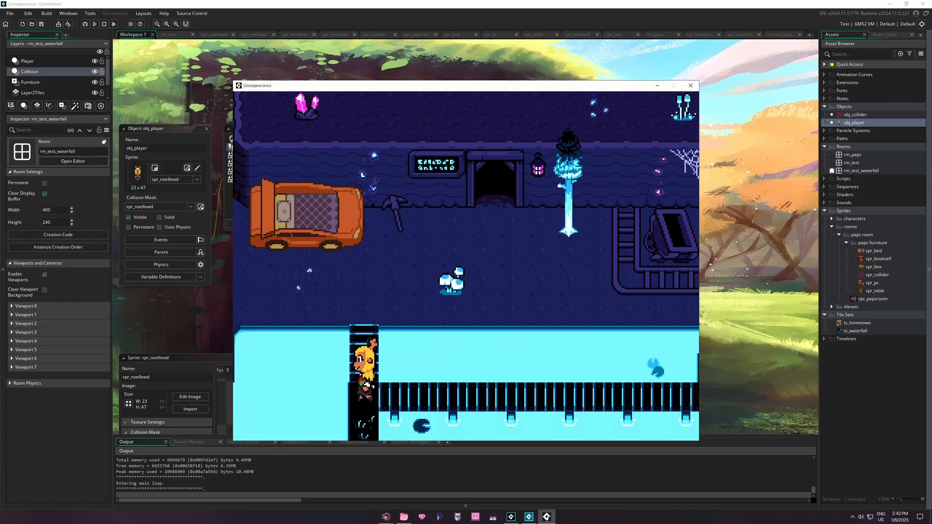
Walk the character up to the mine entrance, back down the ladder, and across the bridge past the sign
key("Up")
key("Up")
key("Right")
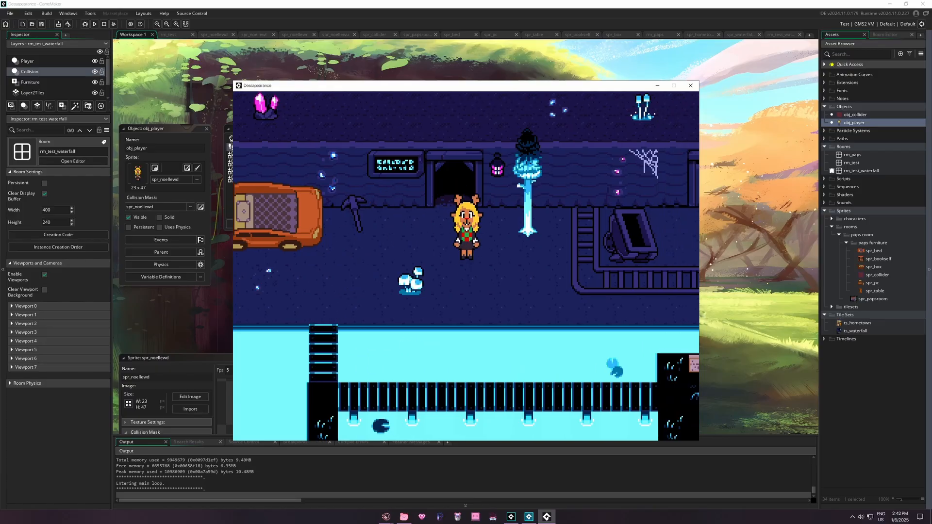
key("Down")
key("Left")
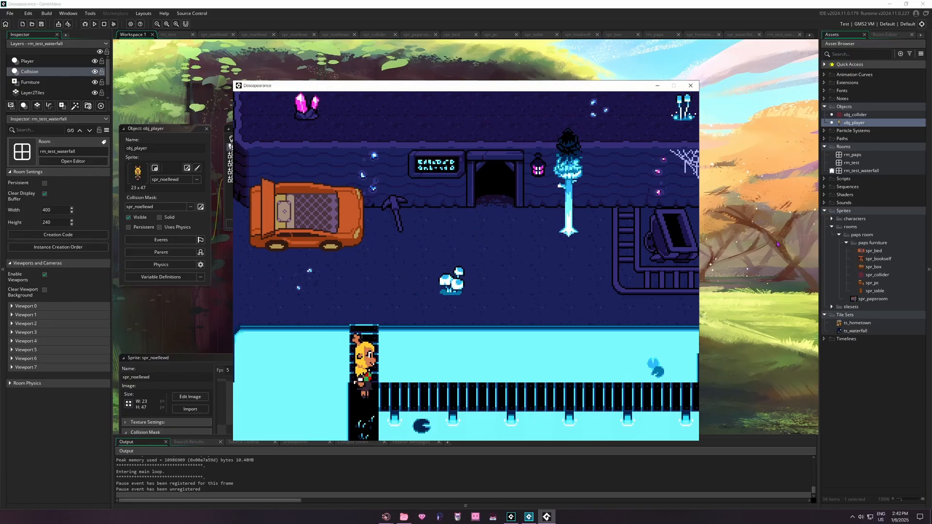
key("Down")
key("Right")
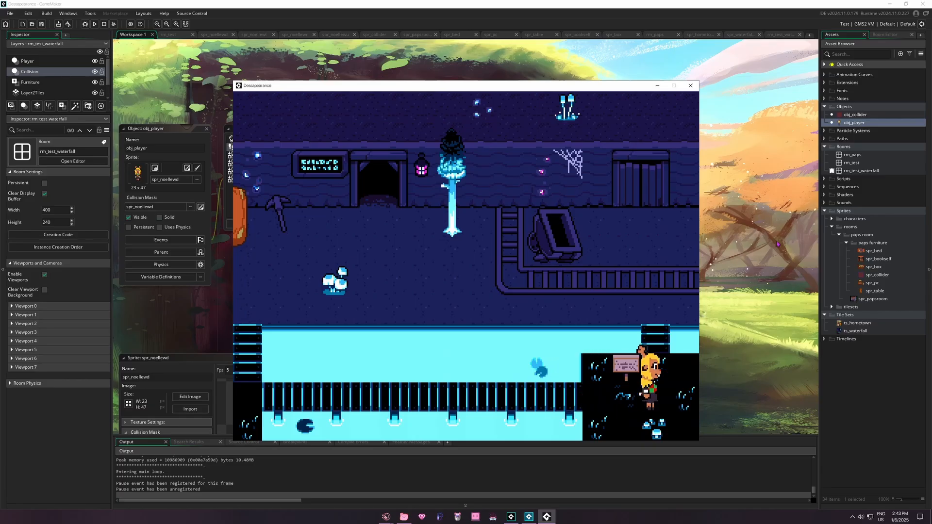
Walk the character up from the sign area, left to the car, and back to the mine entrance
key("Up")
key("Left")
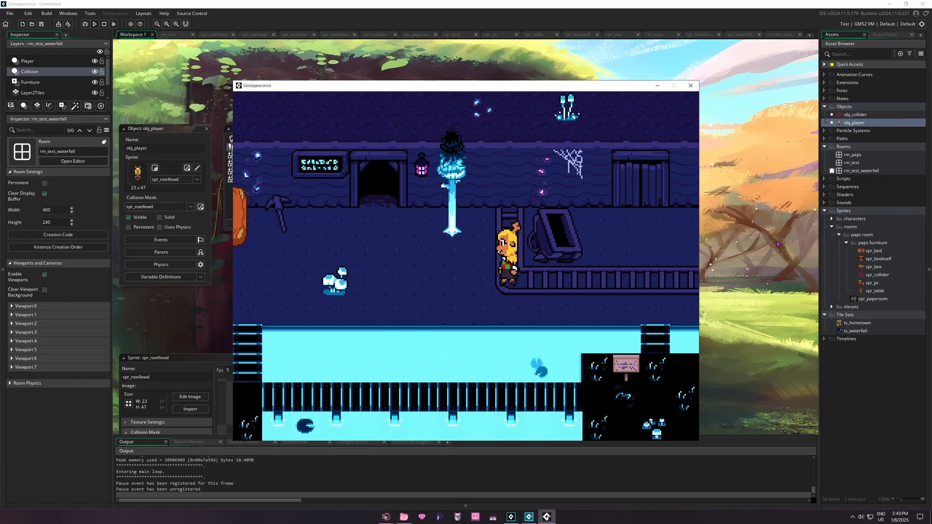
key("Left")
key("Up")
key("Down")
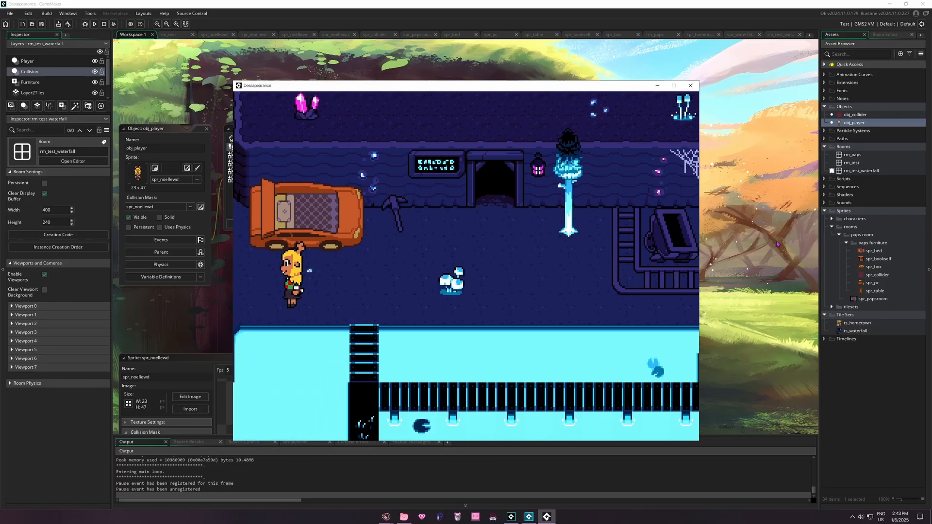
key("Right")
key("Up")
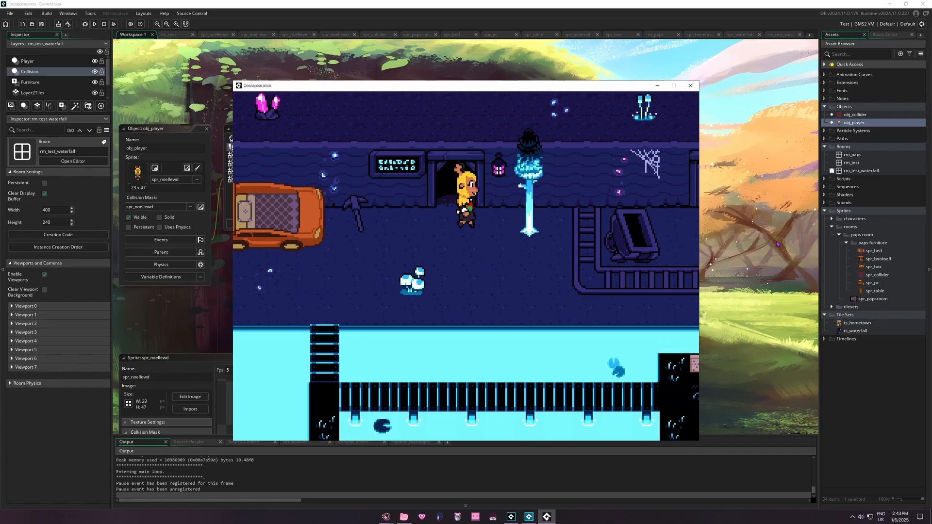
Walk the character from the mine entrance back to the car to test the camera at the room's left edge
key("Down")
key("Left")
key("Up")
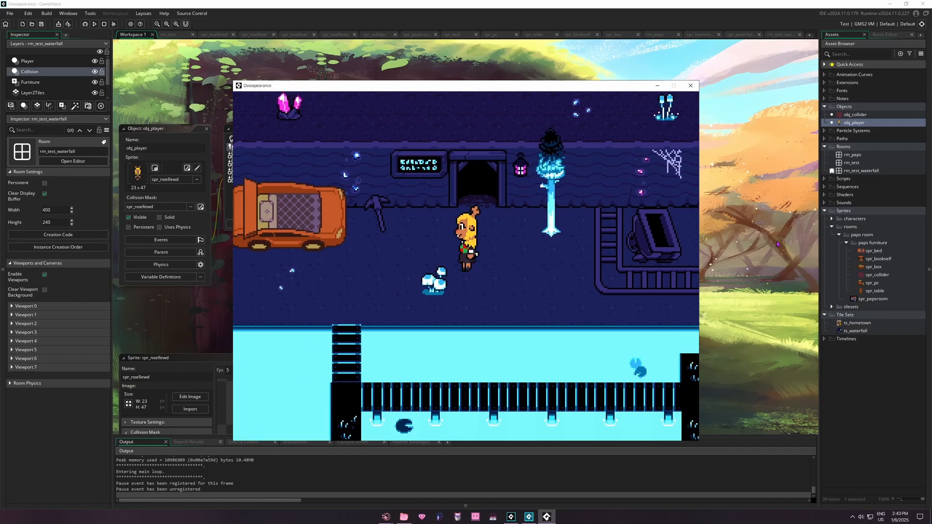
key("Left")
key("Down")
key("Up")
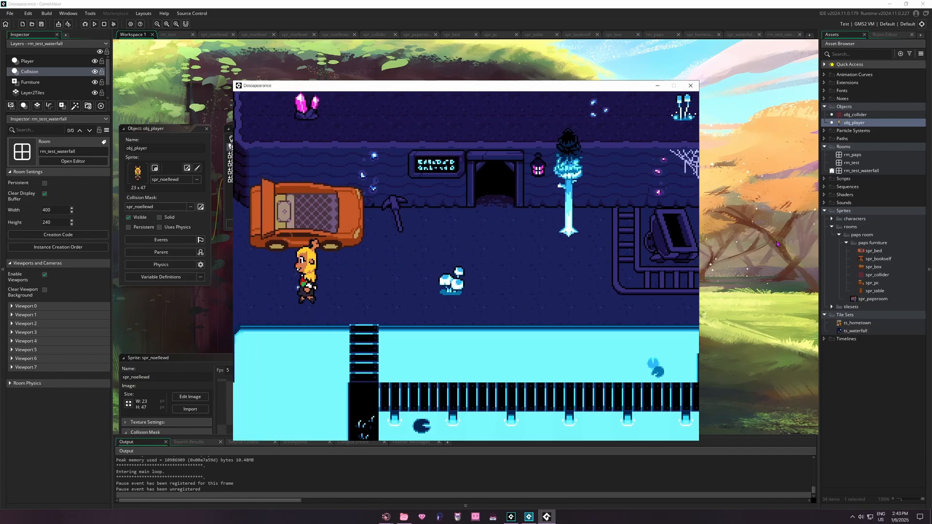
Walk the character to the room's left edge below the car, then right to the lantern beside the mine entrance to test the camera
key("Left")
key("Right")
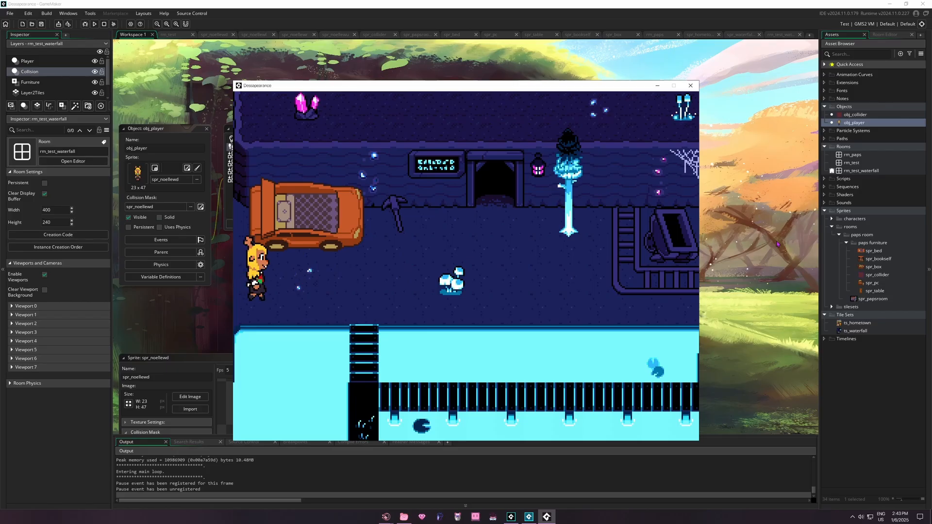
key("Up")
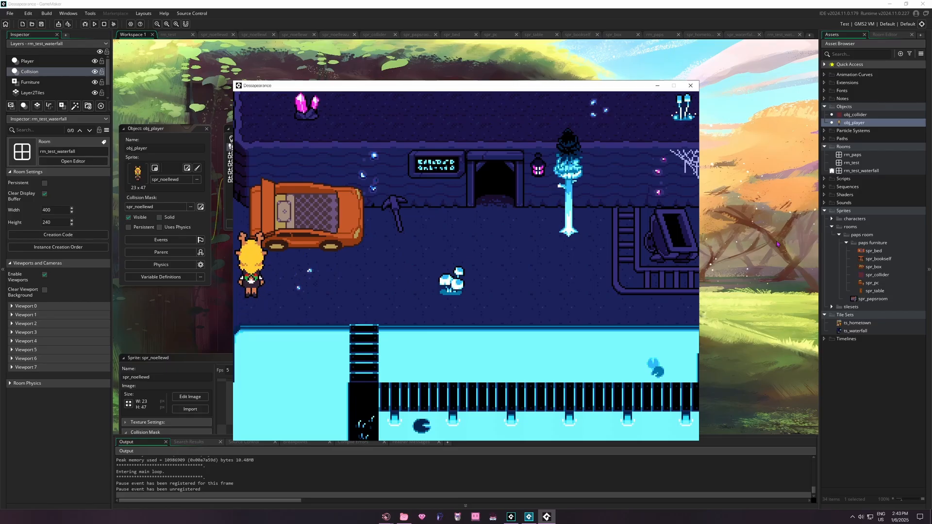
key("Right")
key("Up")
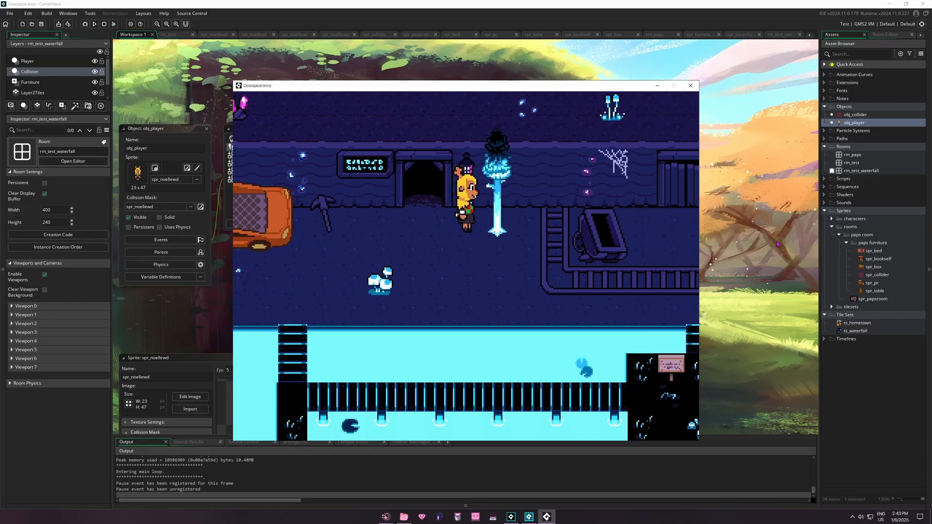
key("Down")
key("Right")
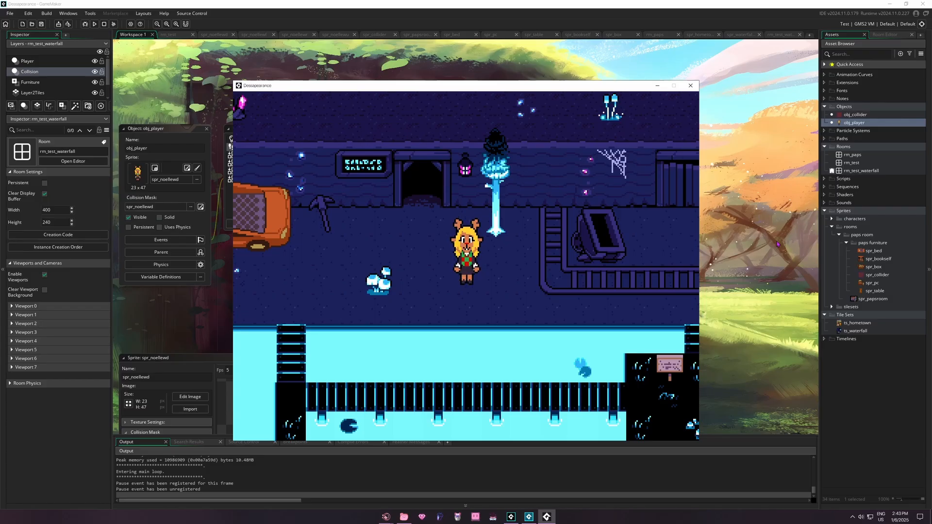
Walk the character left to the pickaxe and back right past the mine entrance to check the camera for shaking
key("Left")
key("Up")
key("Left")
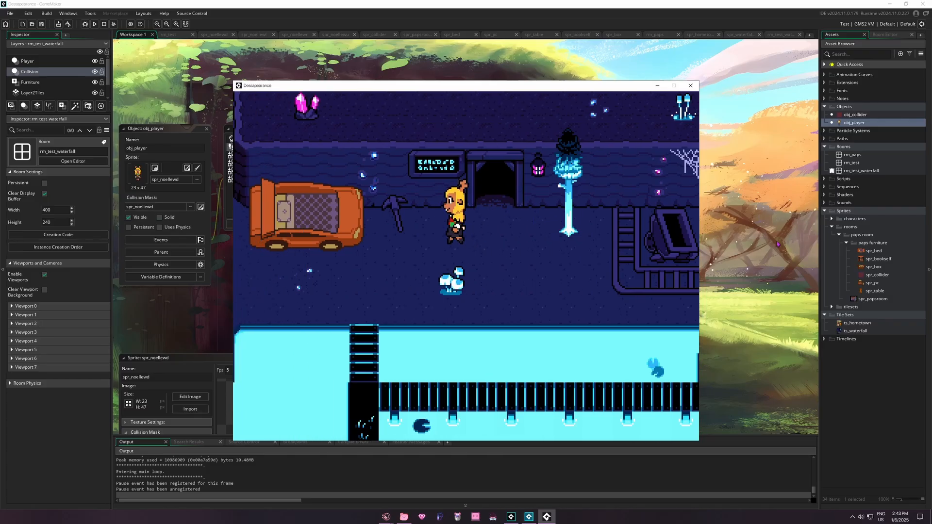
key("Down")
key("Up")
key("Right")
key("Right")
key("Down")
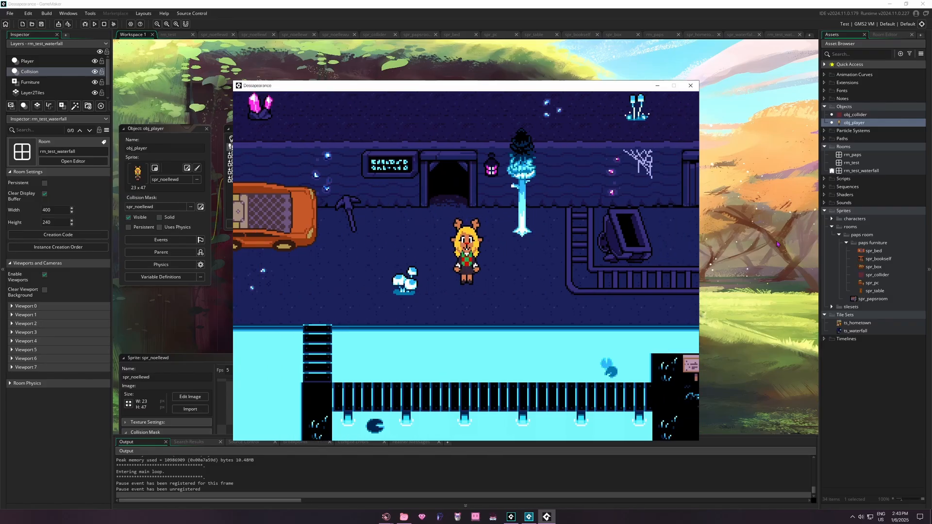